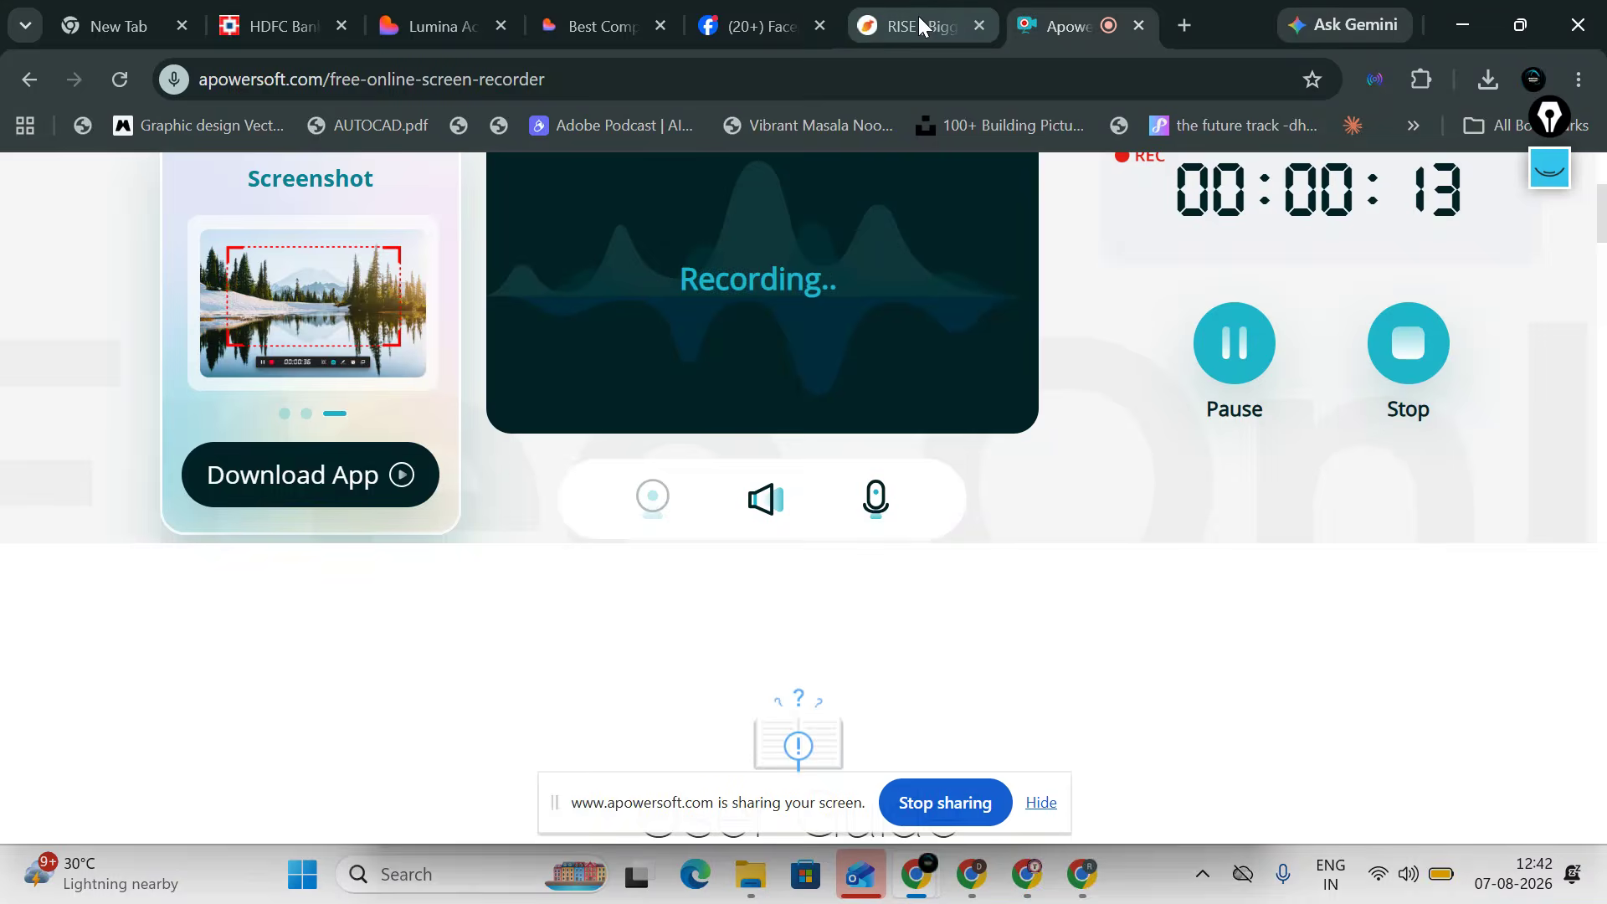
- Switch to the Google Ads campaign draft and expand the location options to review the presence and interest targeting choices
left_click(918, 25)
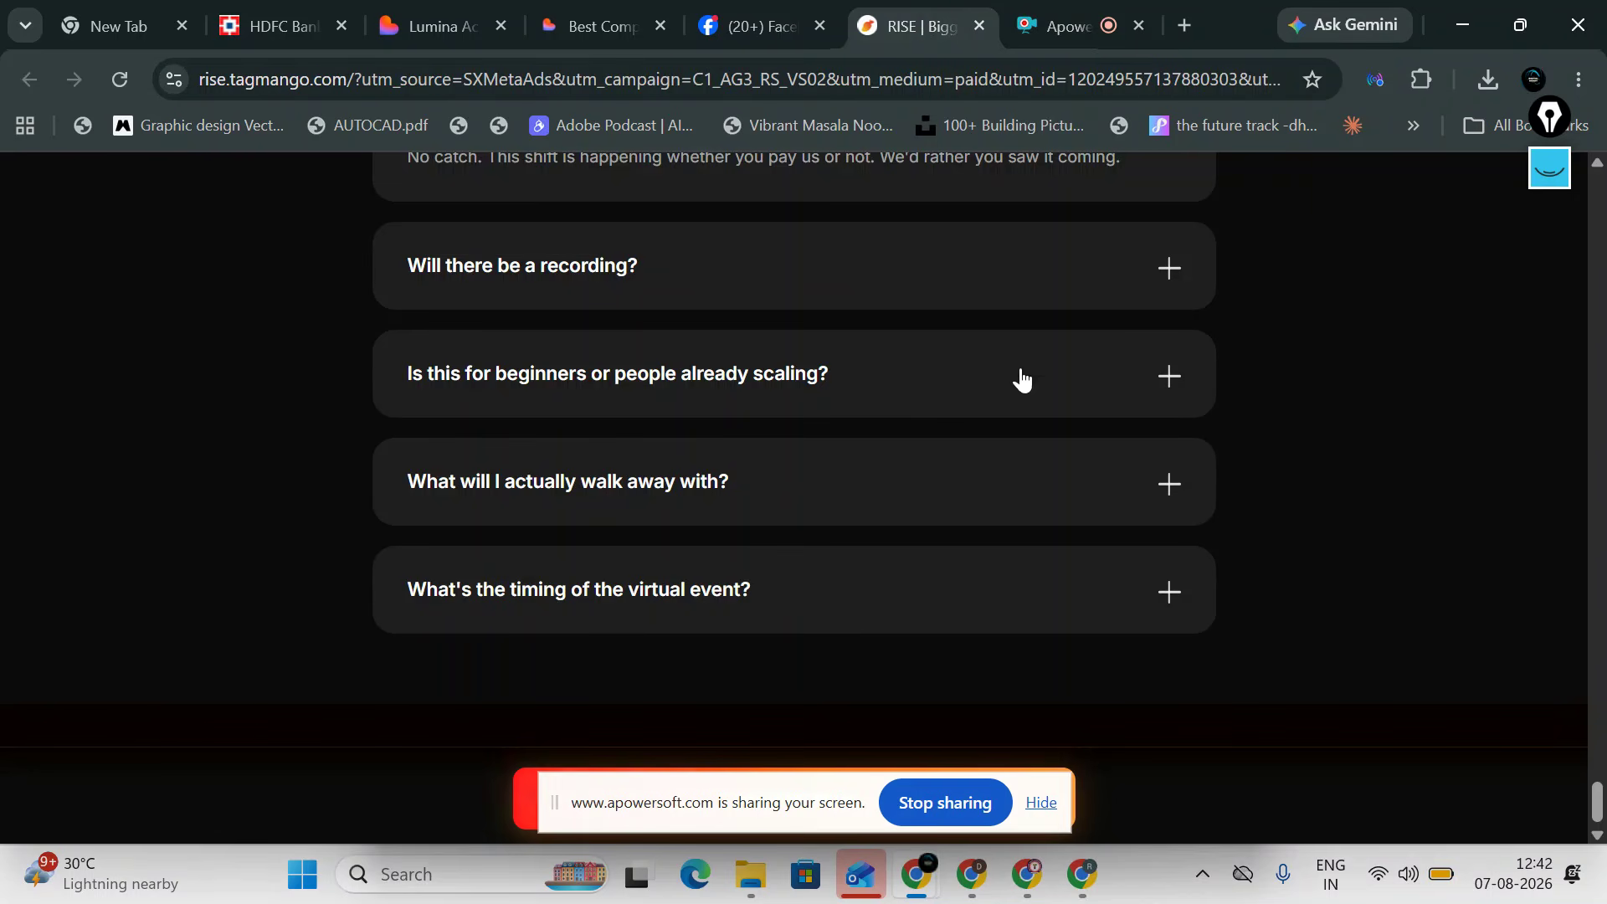
left_click(1103, 885)
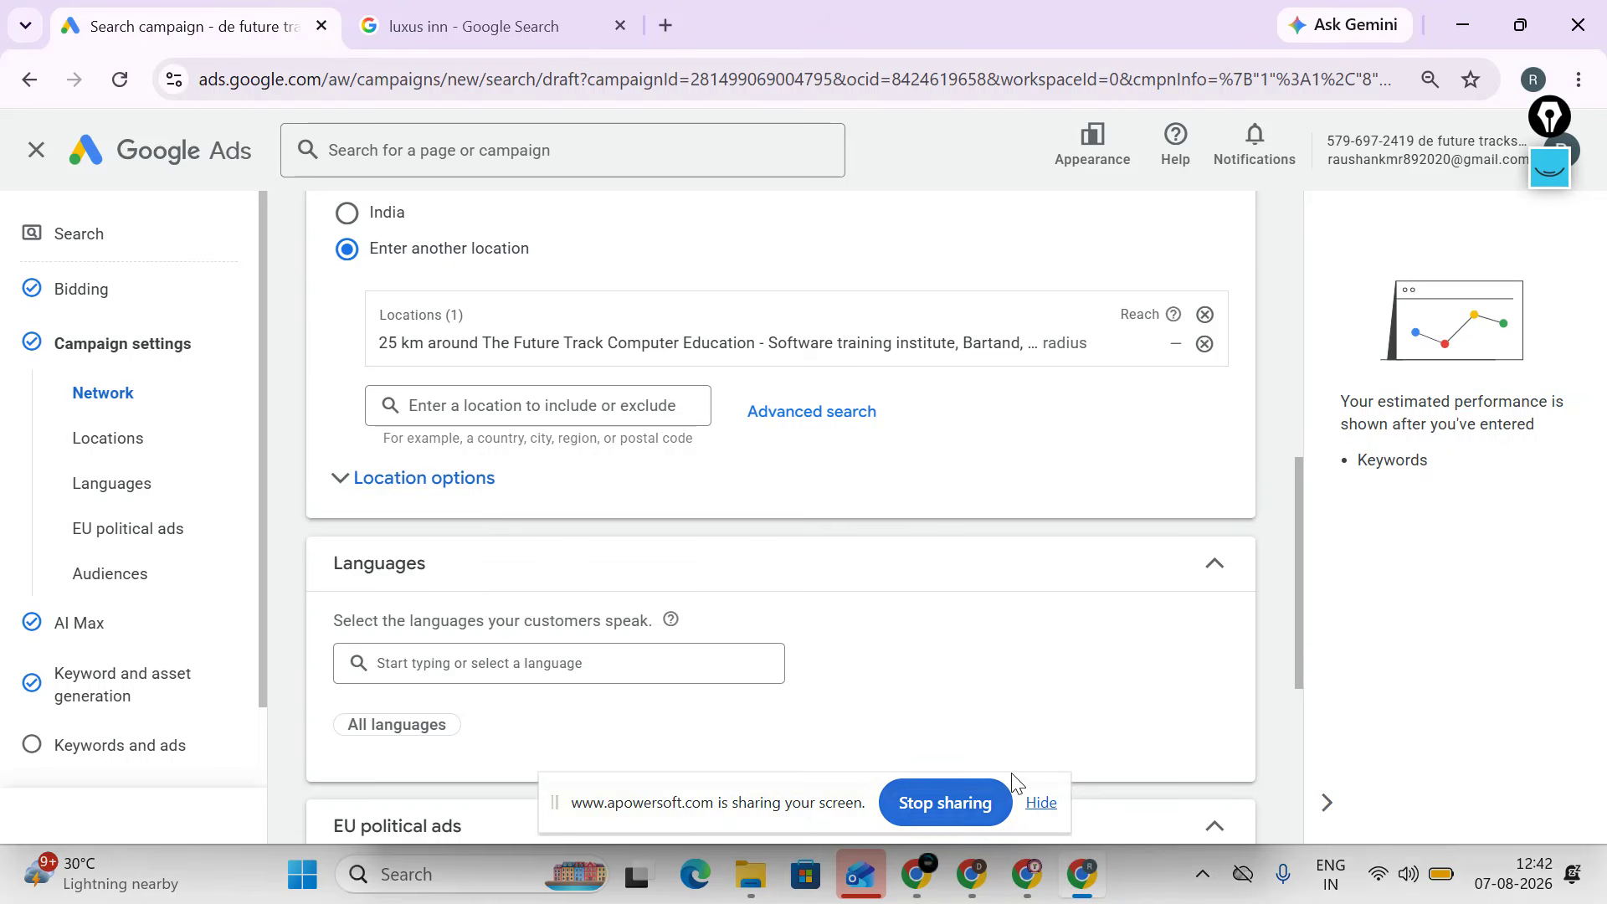
scroll(631, 521, "down", 1)
left_click(420, 352)
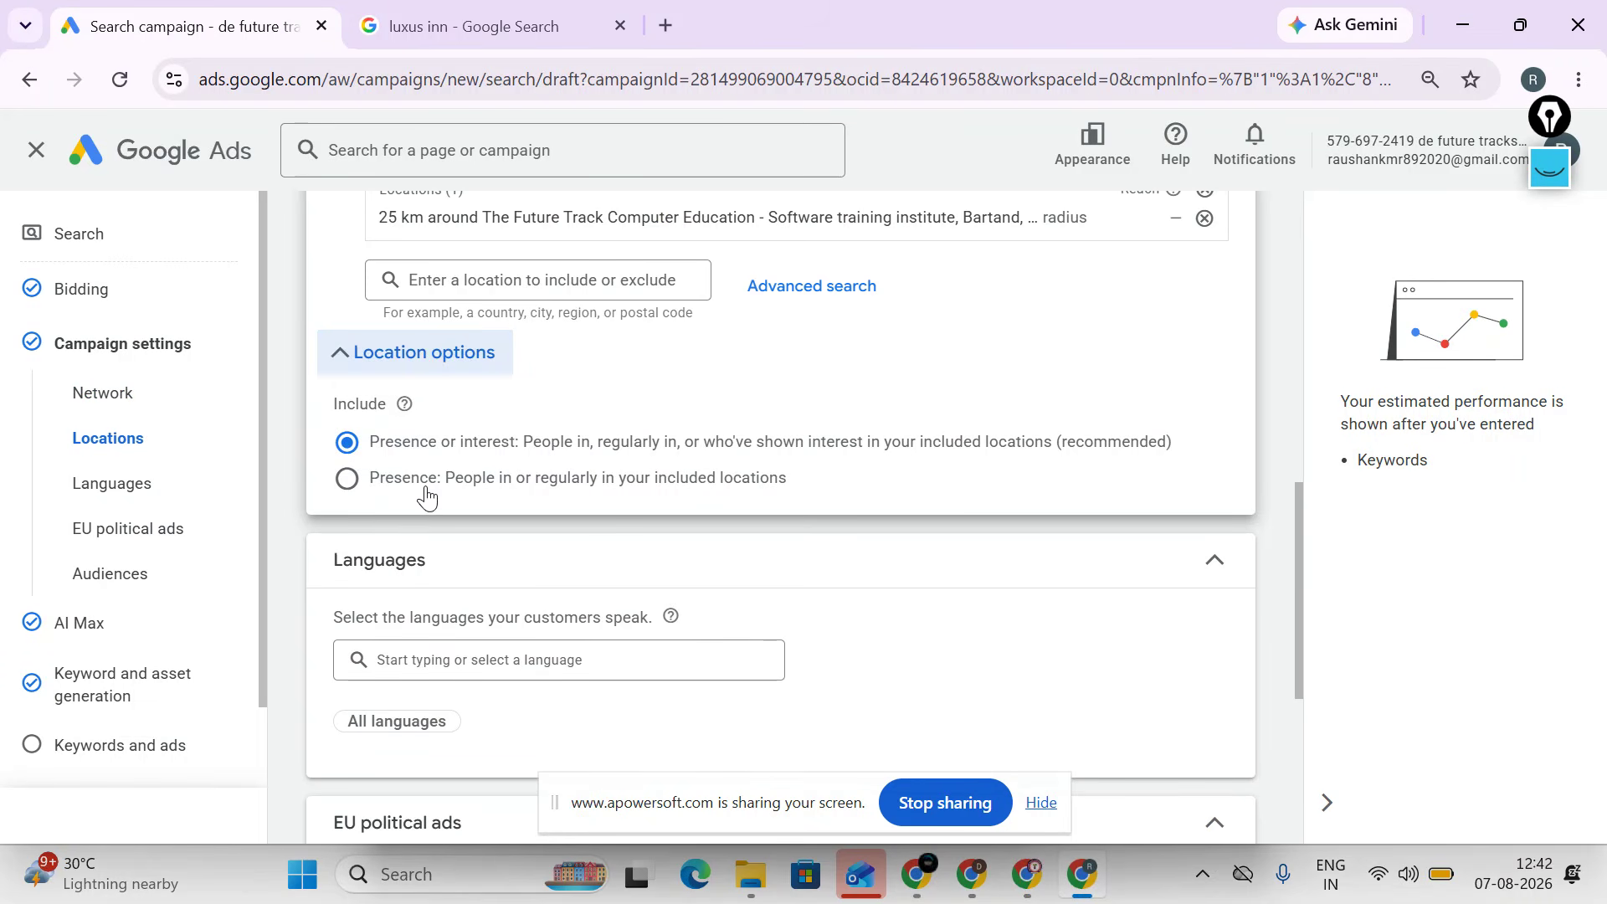
scroll(502, 440, "down", 3)
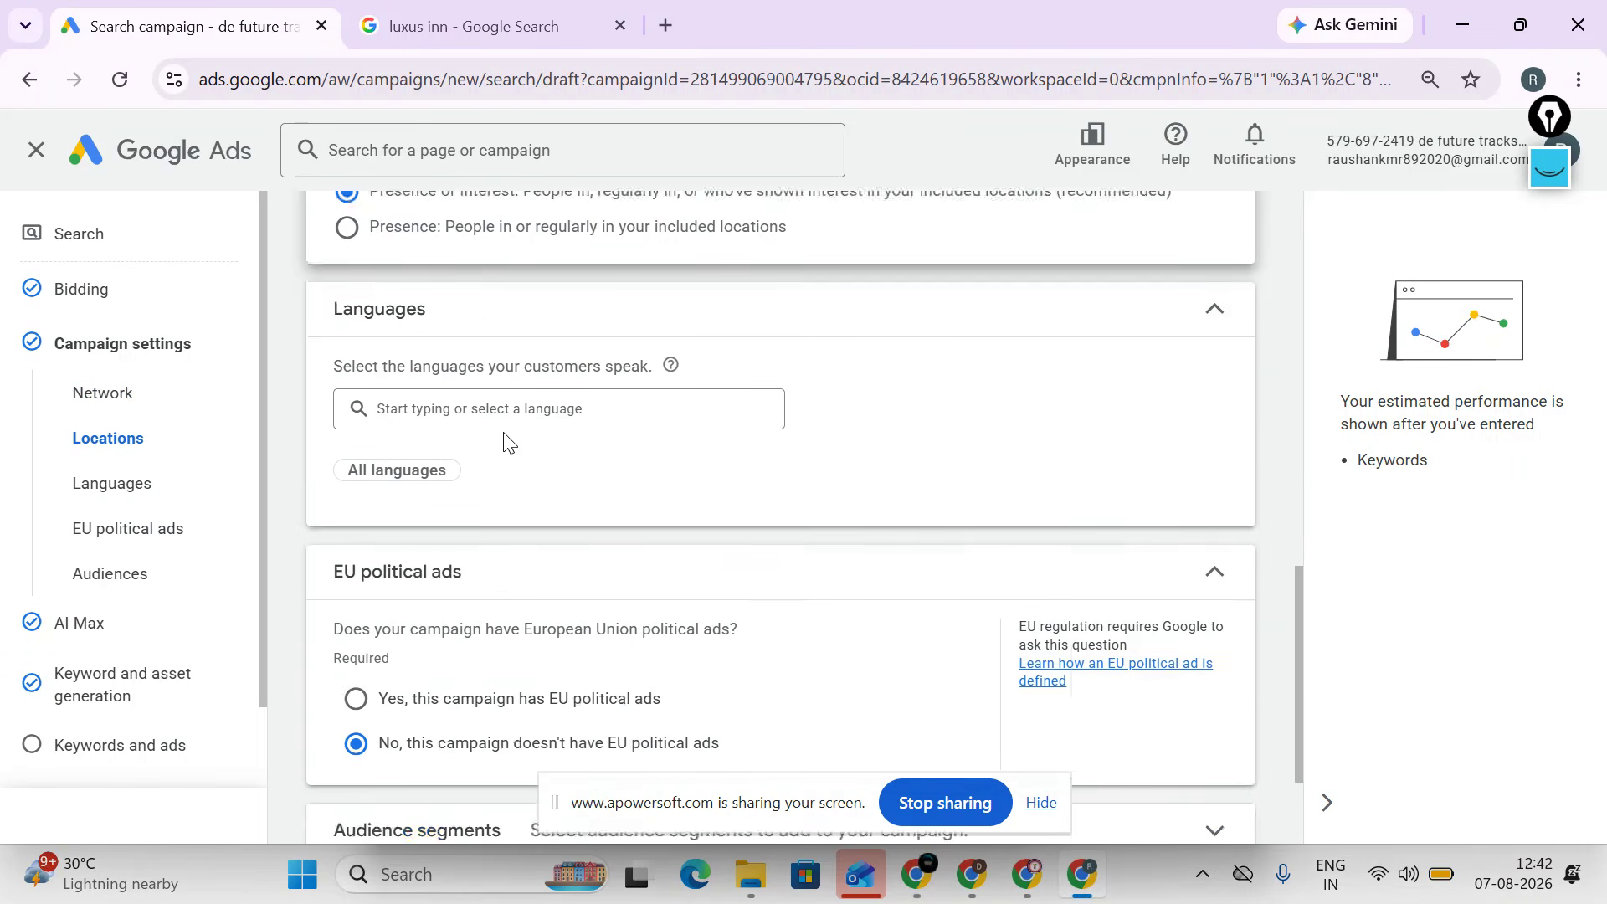
scroll(502, 439, "up", 3)
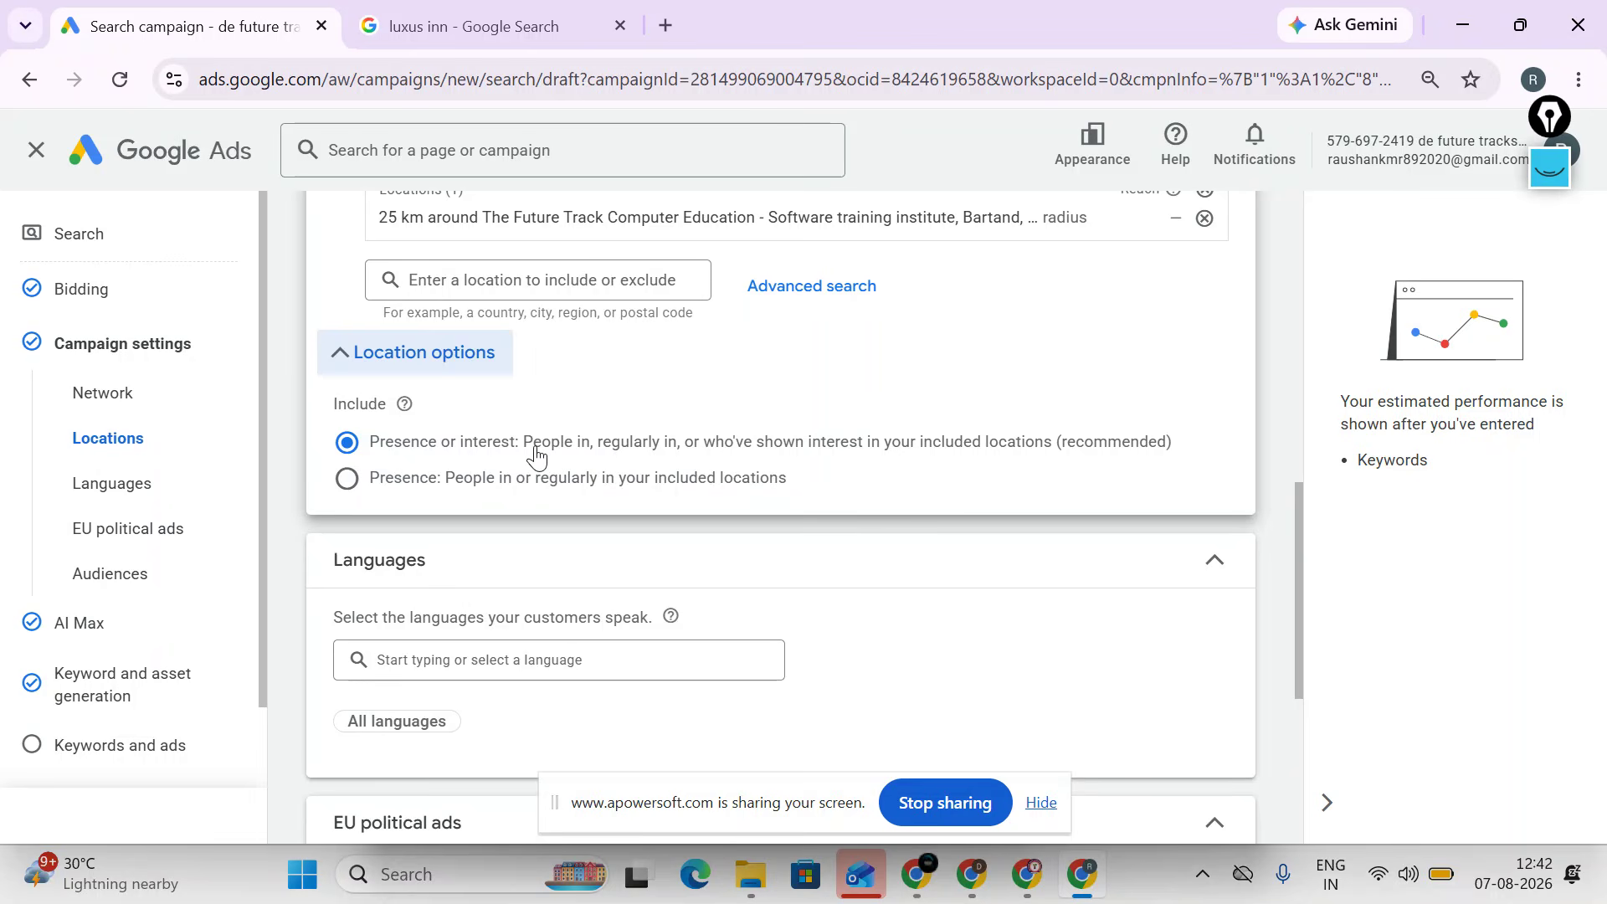
scroll(536, 452, "down", 5)
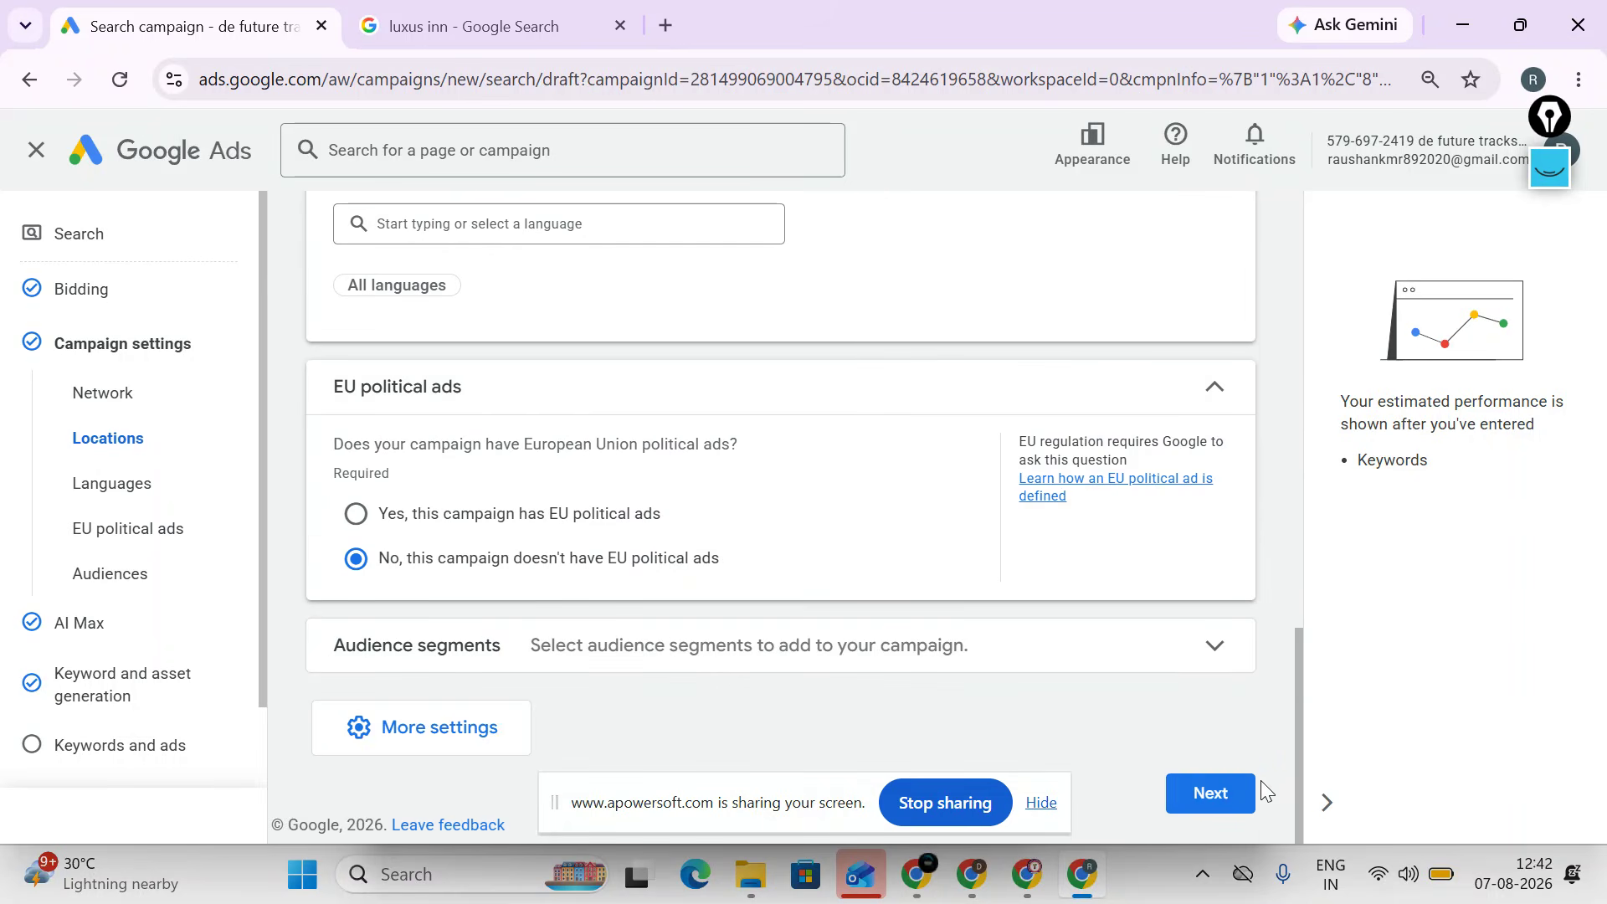
- Open the campaign's additional settings and set the start date to Aug 12, 2026
left_click(1189, 805)
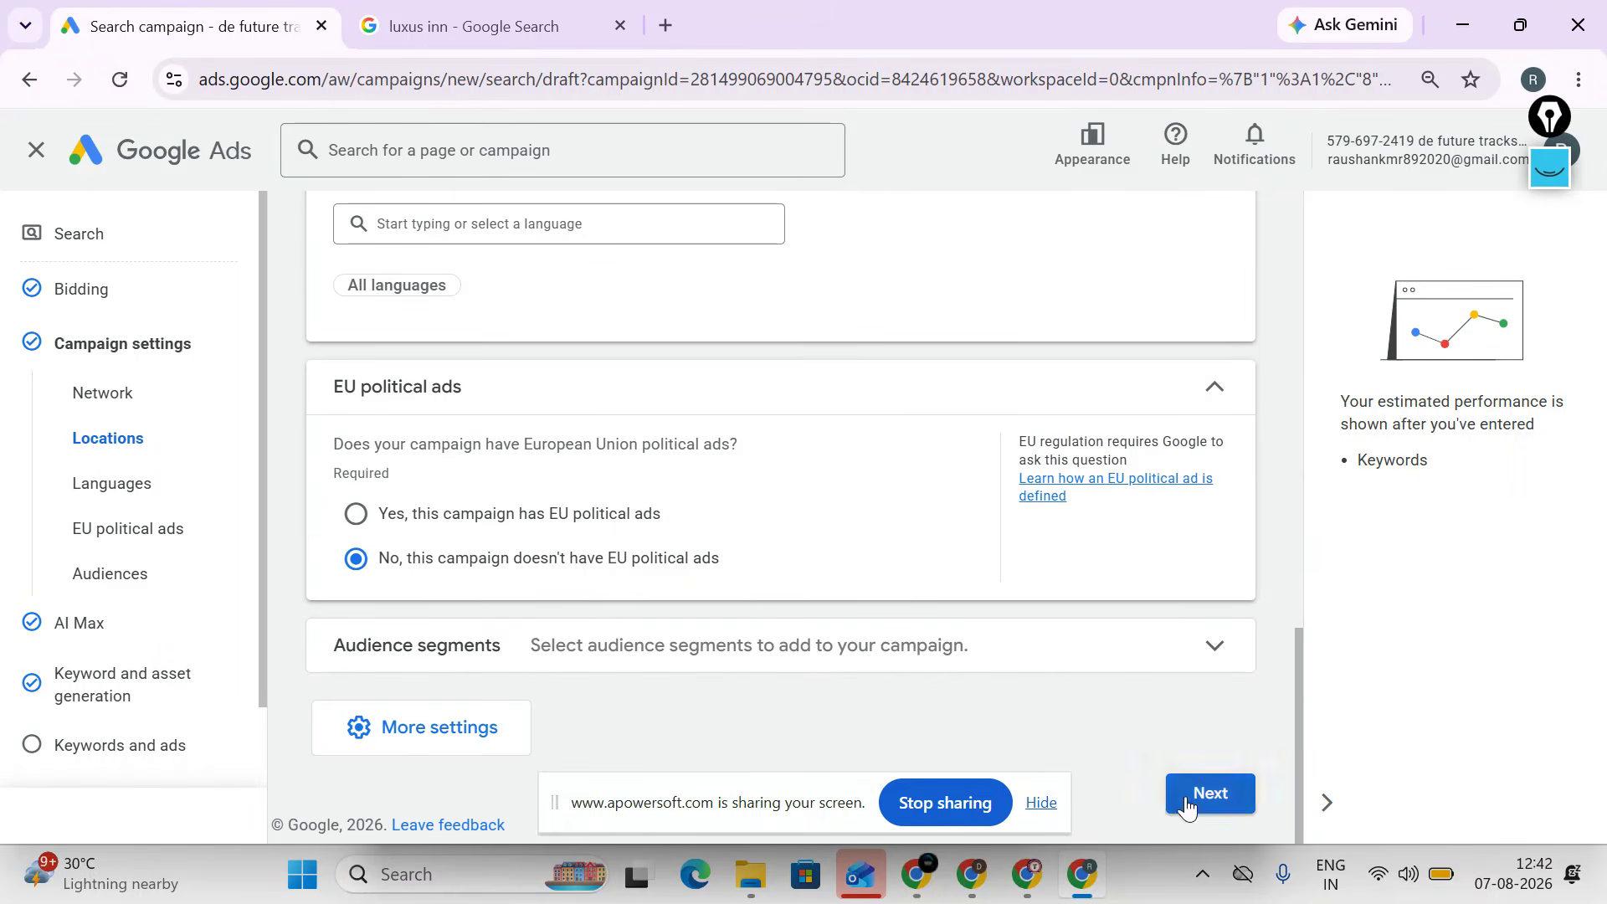
left_click(405, 744)
scroll(686, 502, "down", 3)
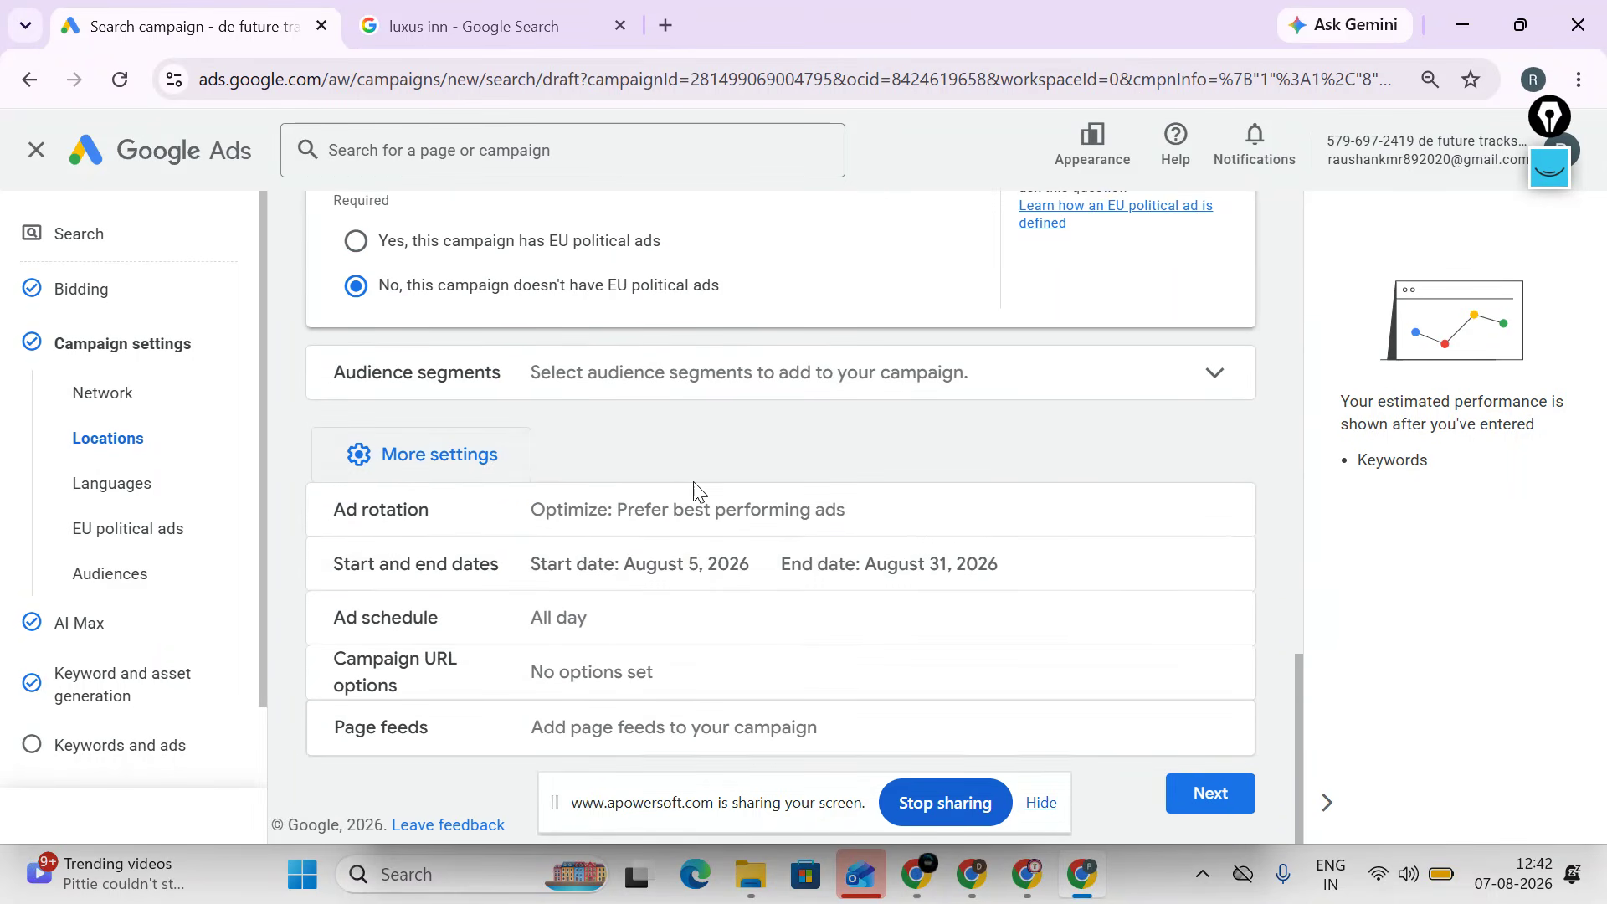
left_click(775, 582)
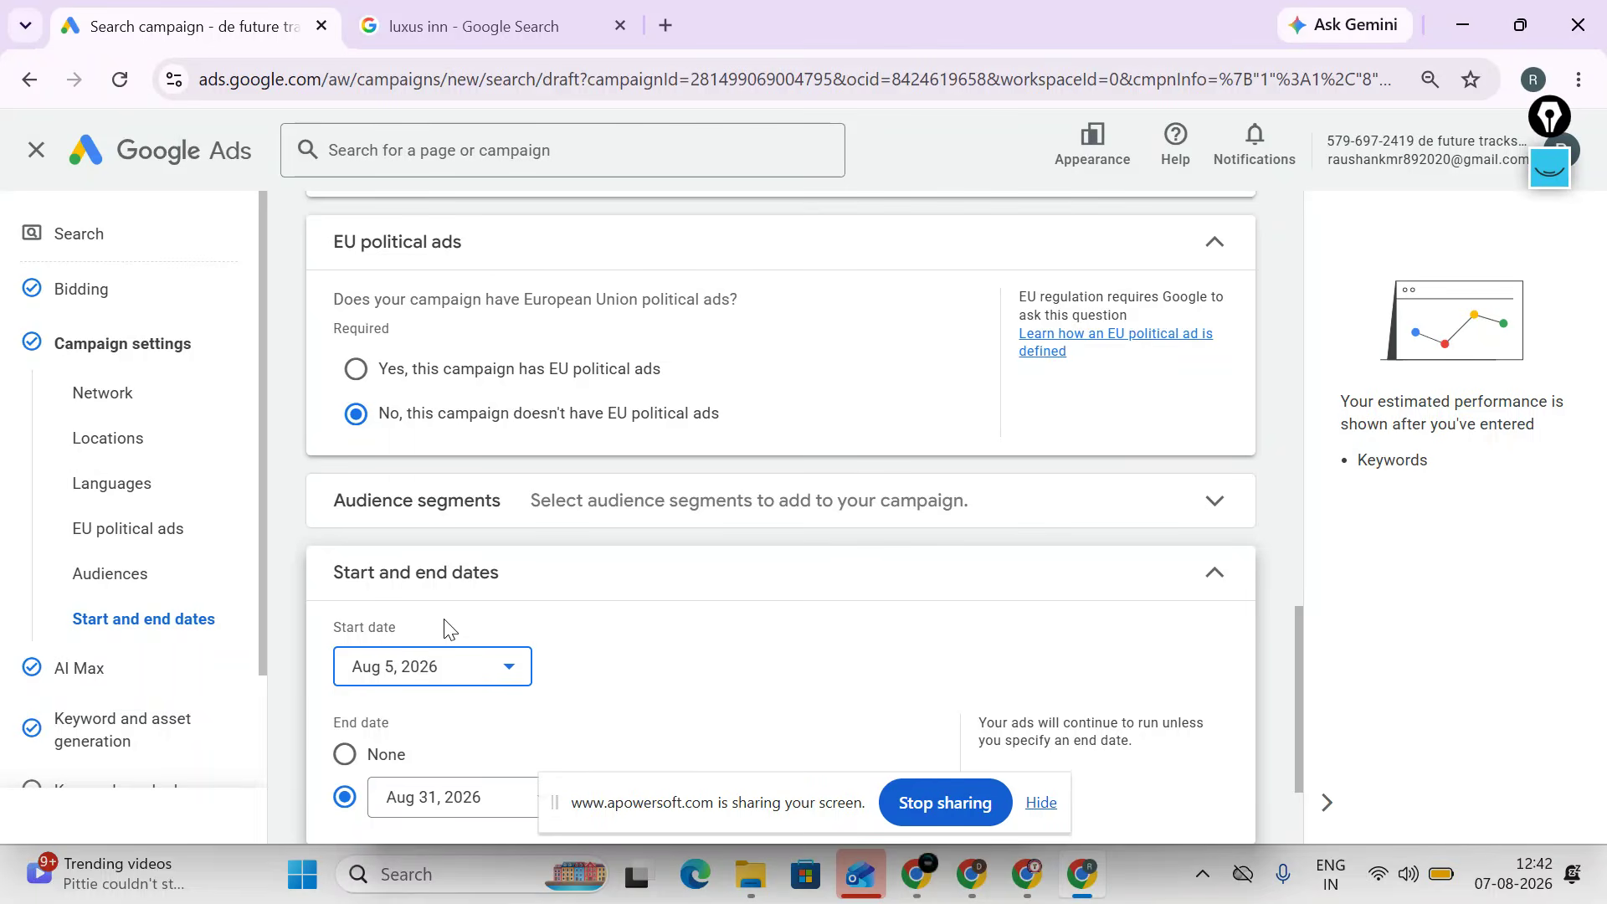
left_click(458, 544)
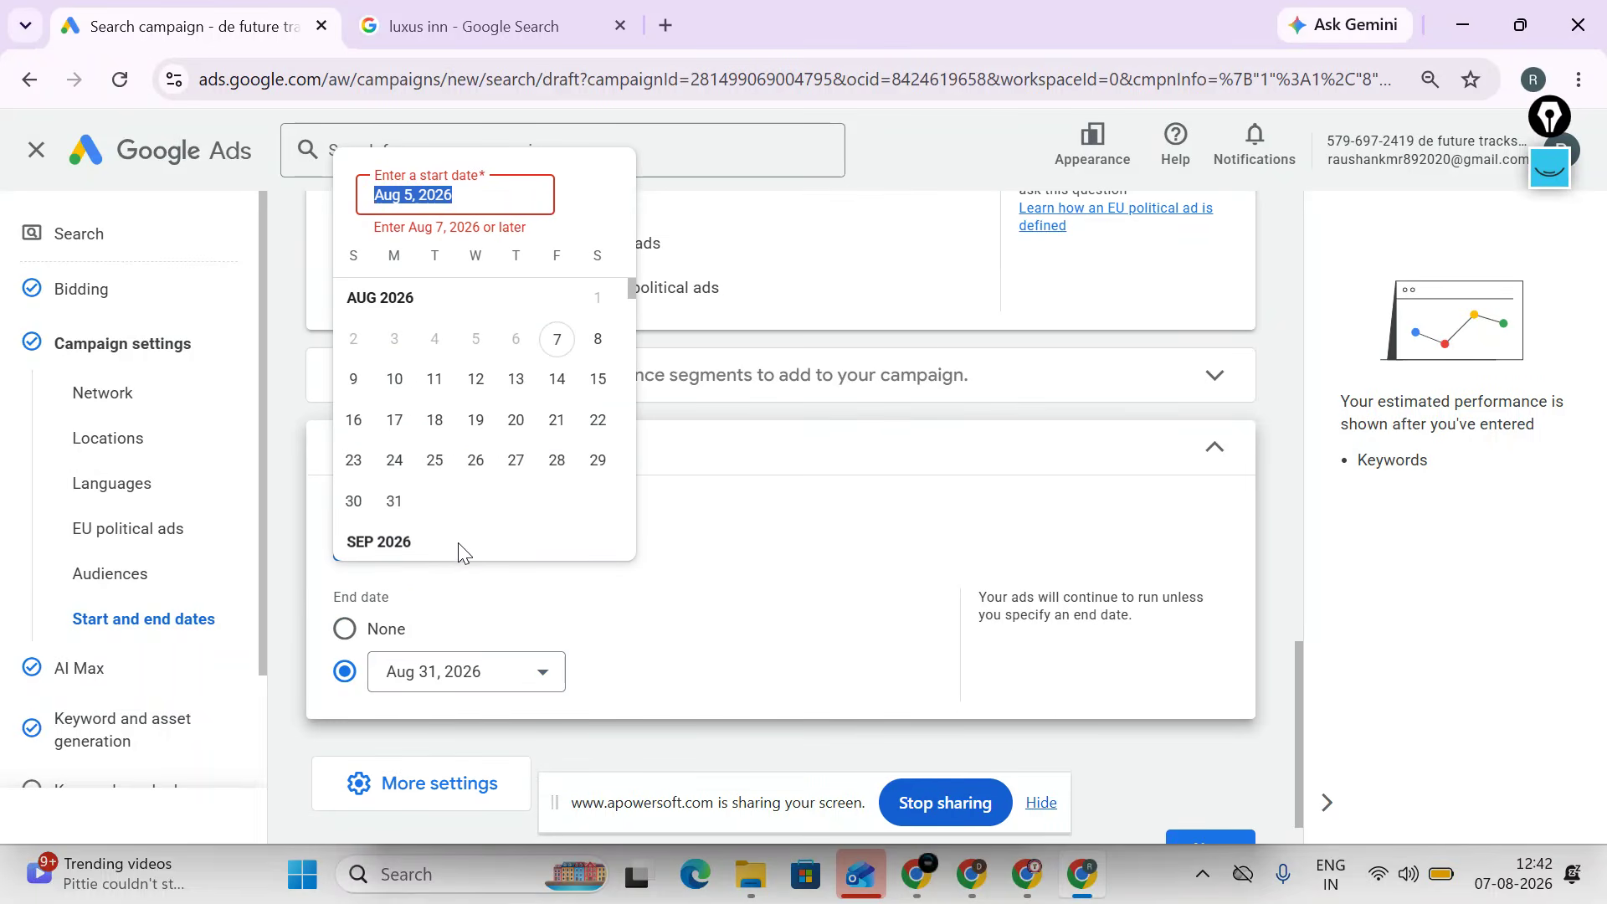
left_click(475, 381)
scroll(559, 640, "down", 1)
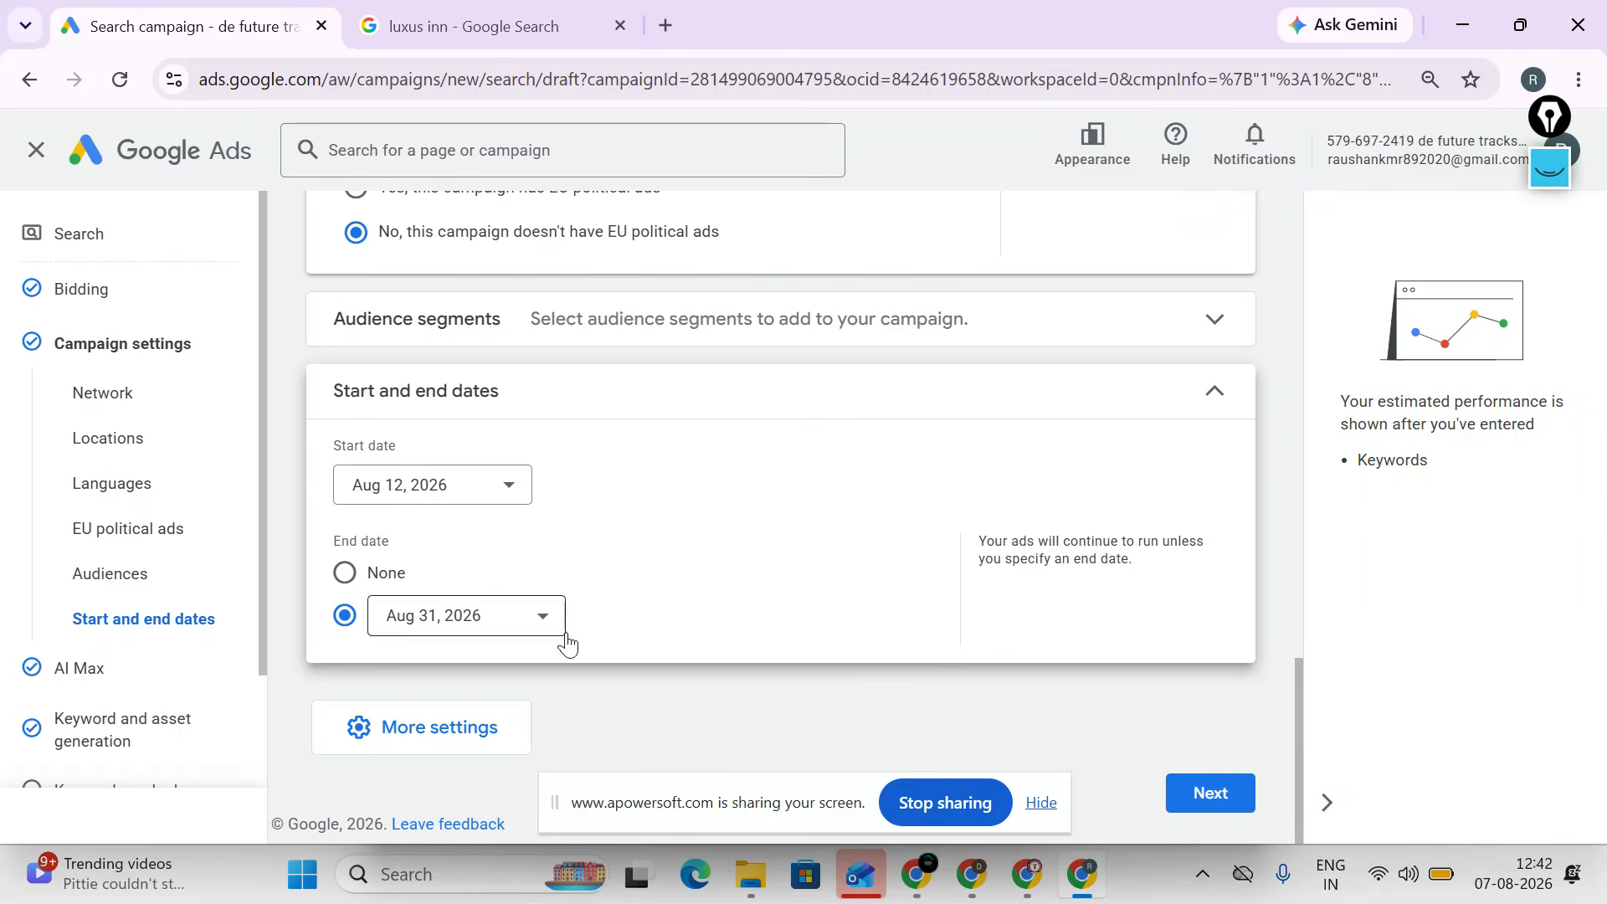
- Proceed past the campaign settings and AI Max pages without enabling AI Max, and skip keyword and asset generation
left_click(483, 730)
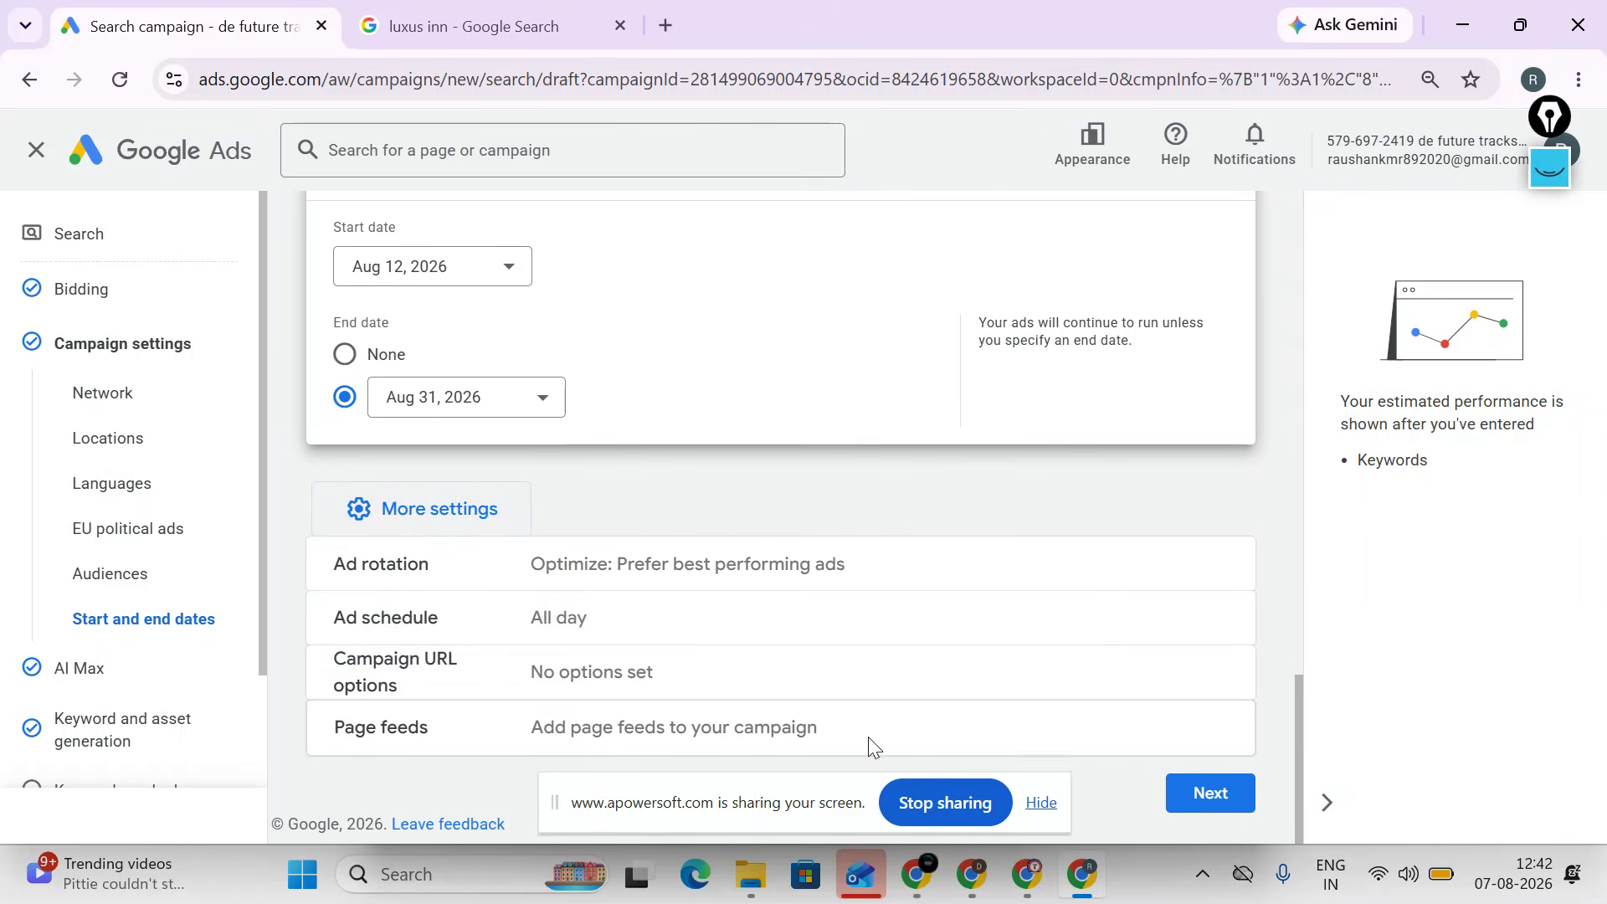
left_click(1205, 795)
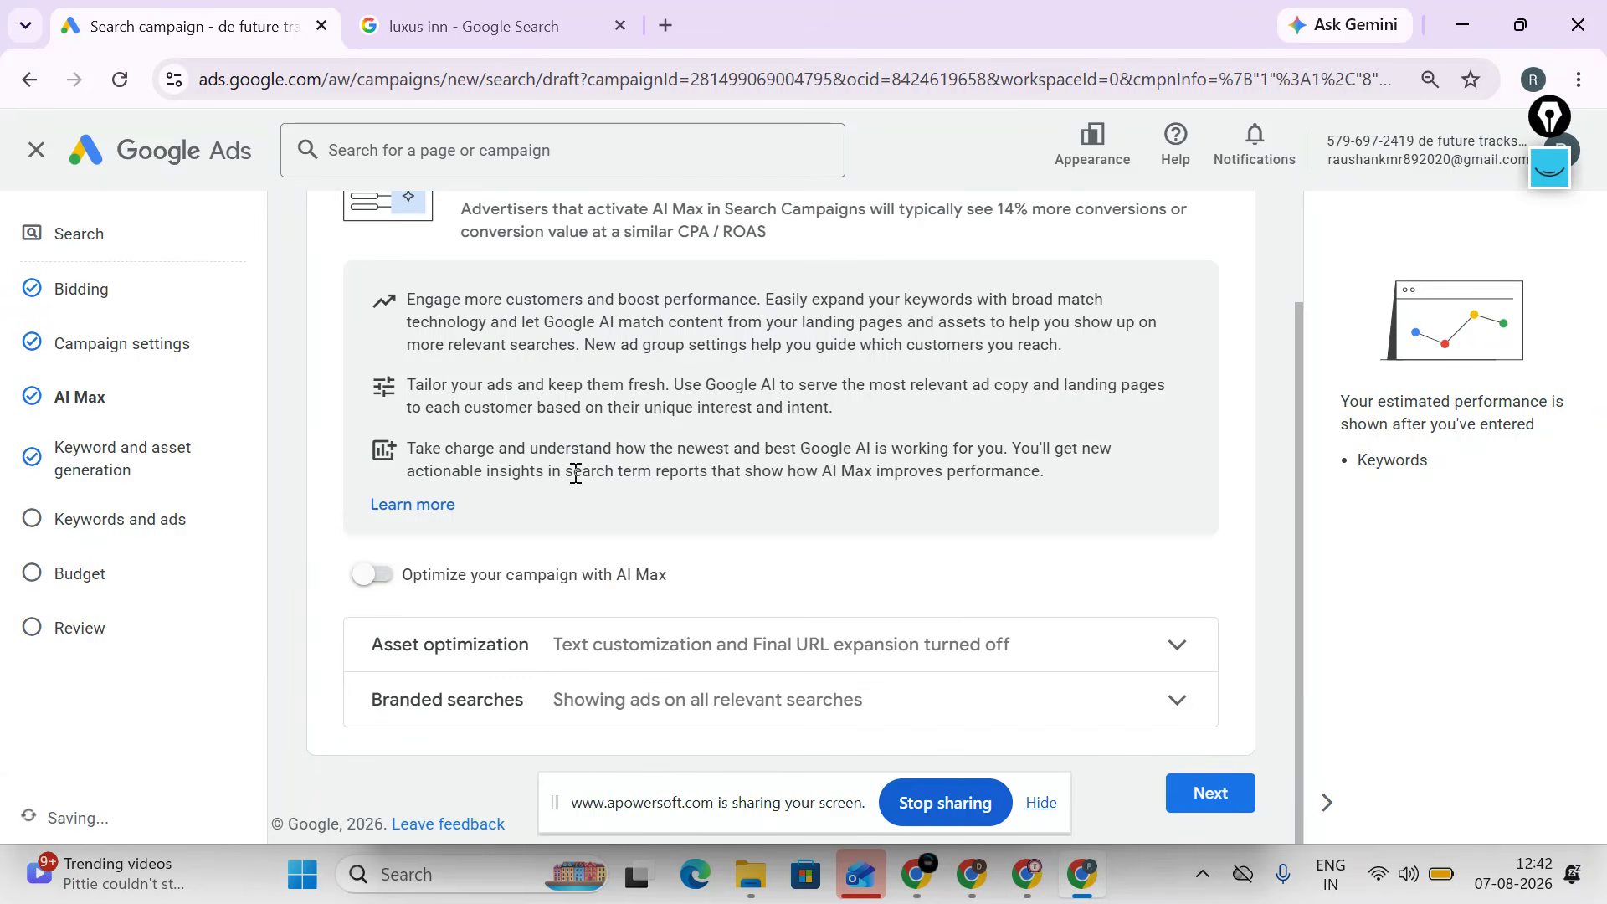
left_click(1042, 801)
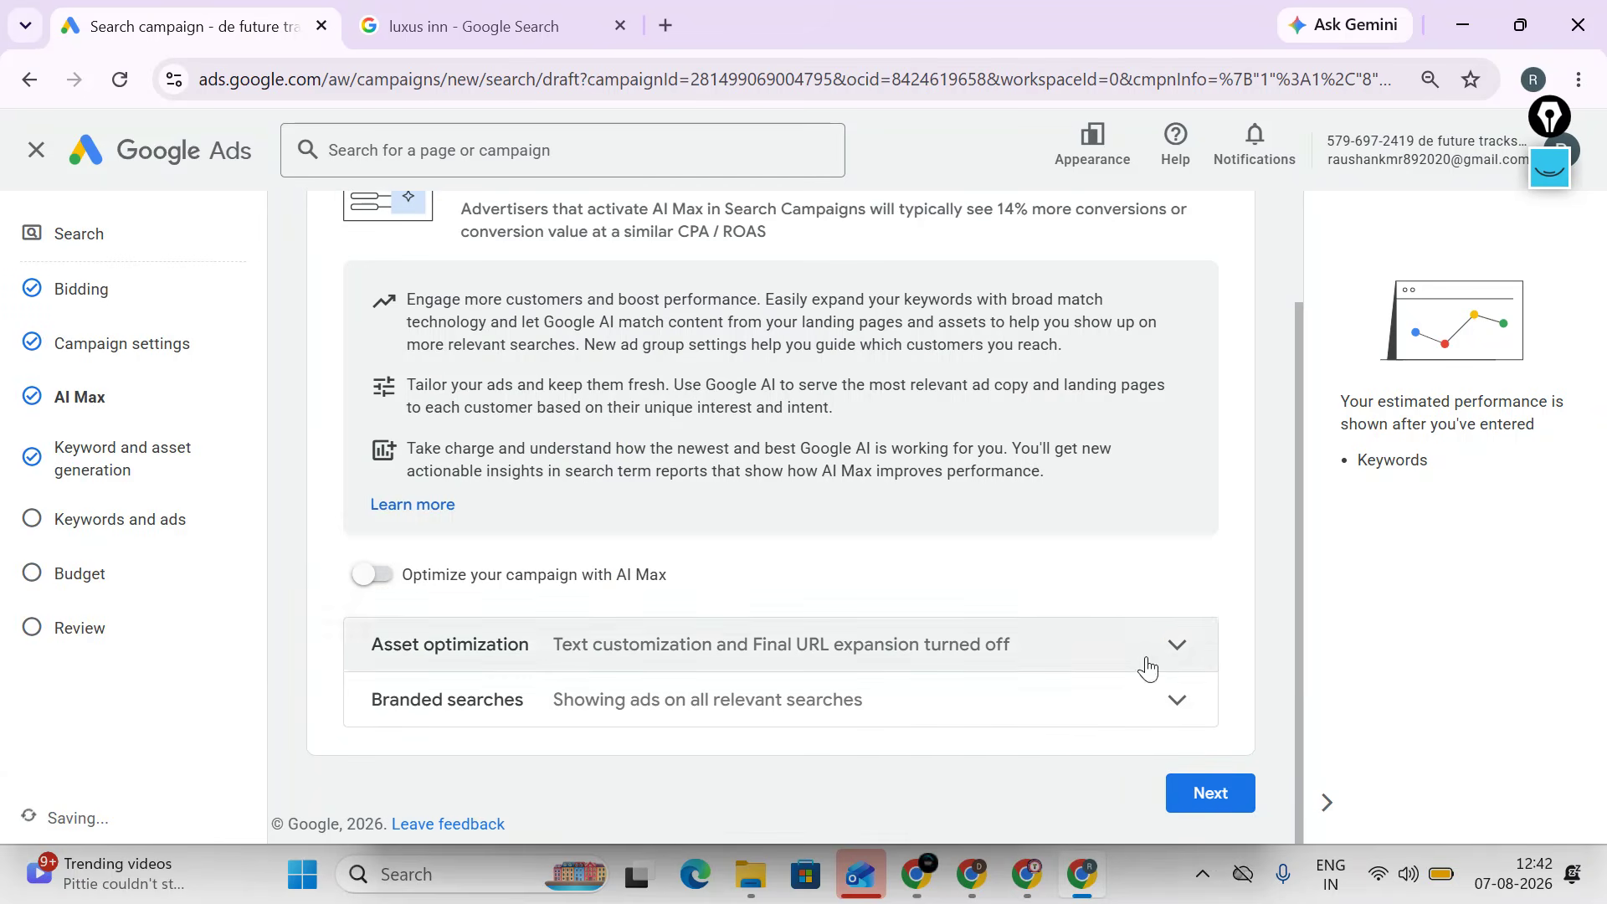
left_click(1227, 795)
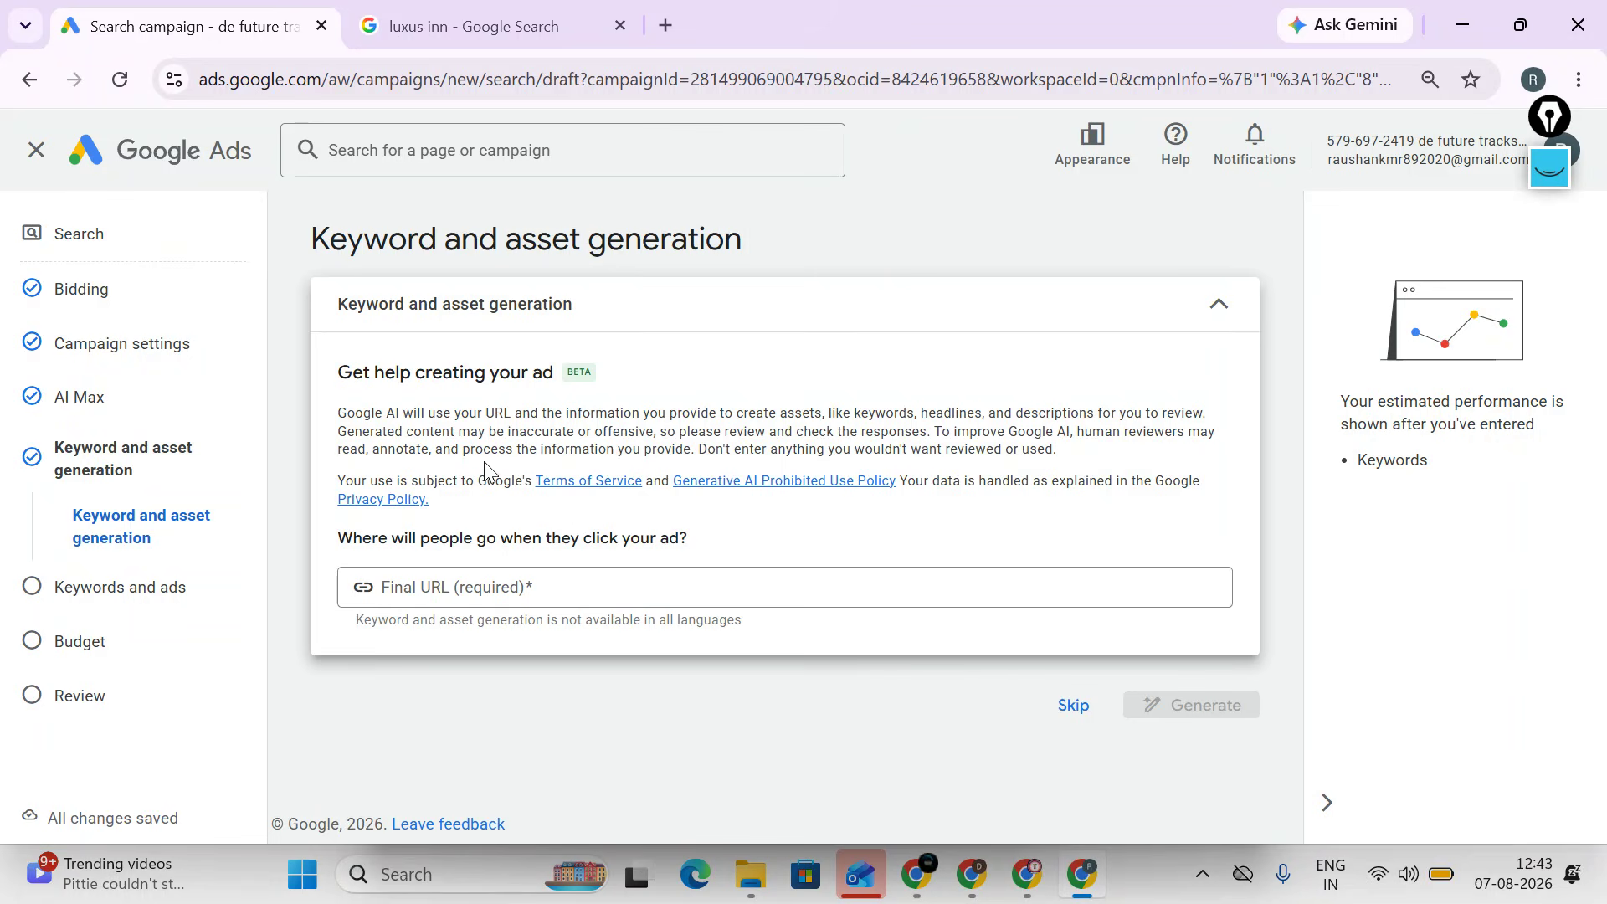
left_click(1075, 707)
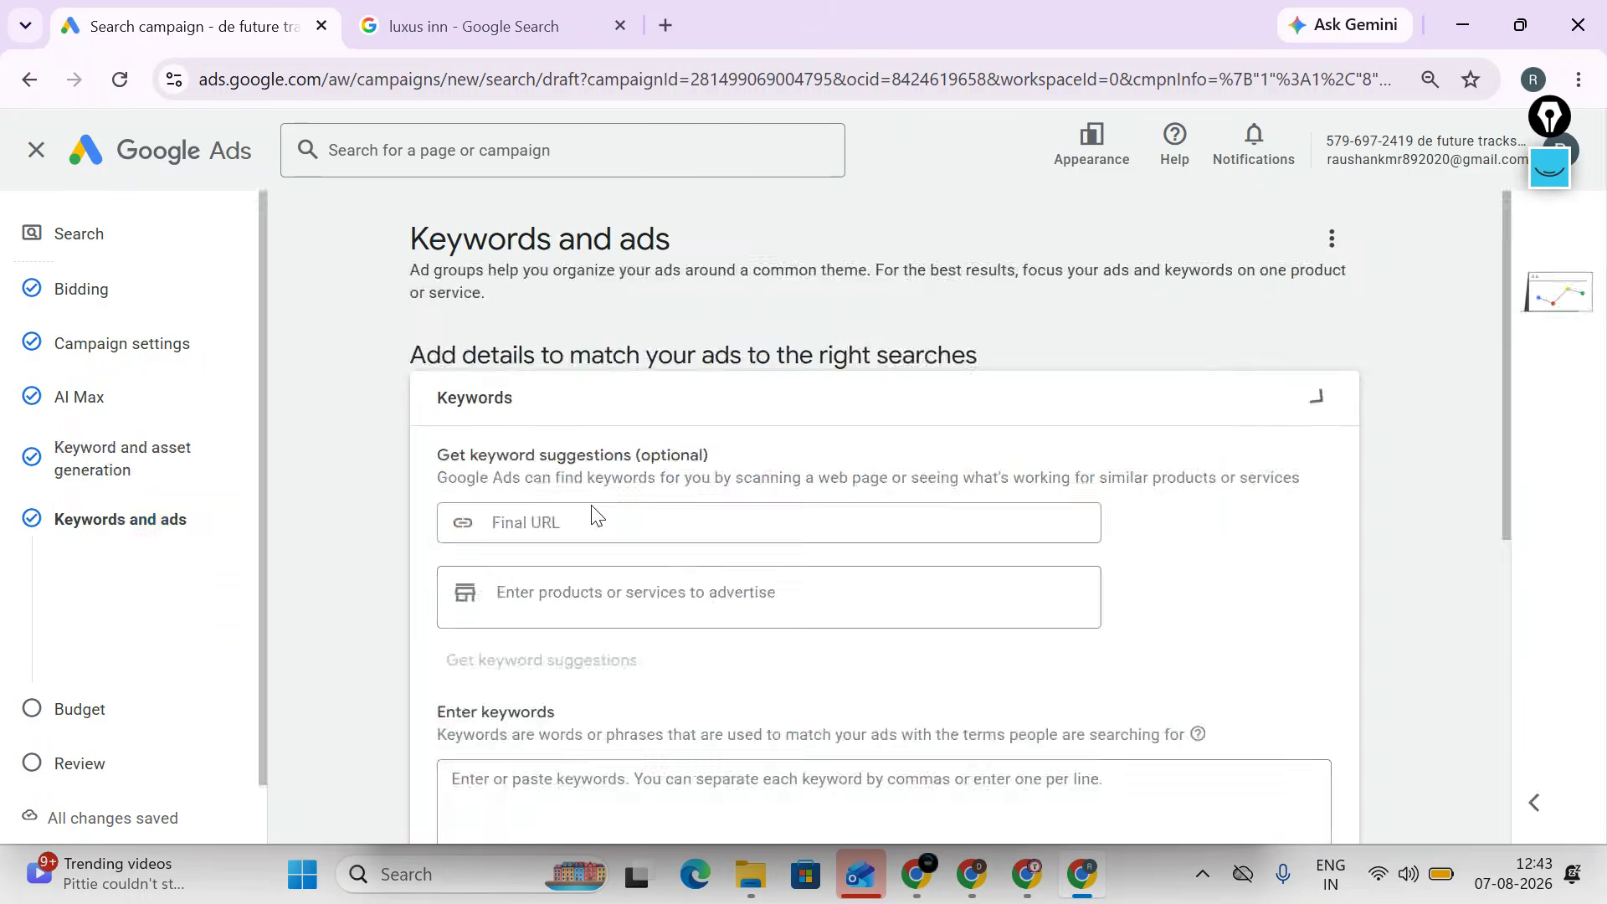
- Enter the phrase-match keywords "computer classes near me" and "best computer classes in dhanbad" on separate lines
scroll(471, 358, "down", 3)
left_click(381, 590)
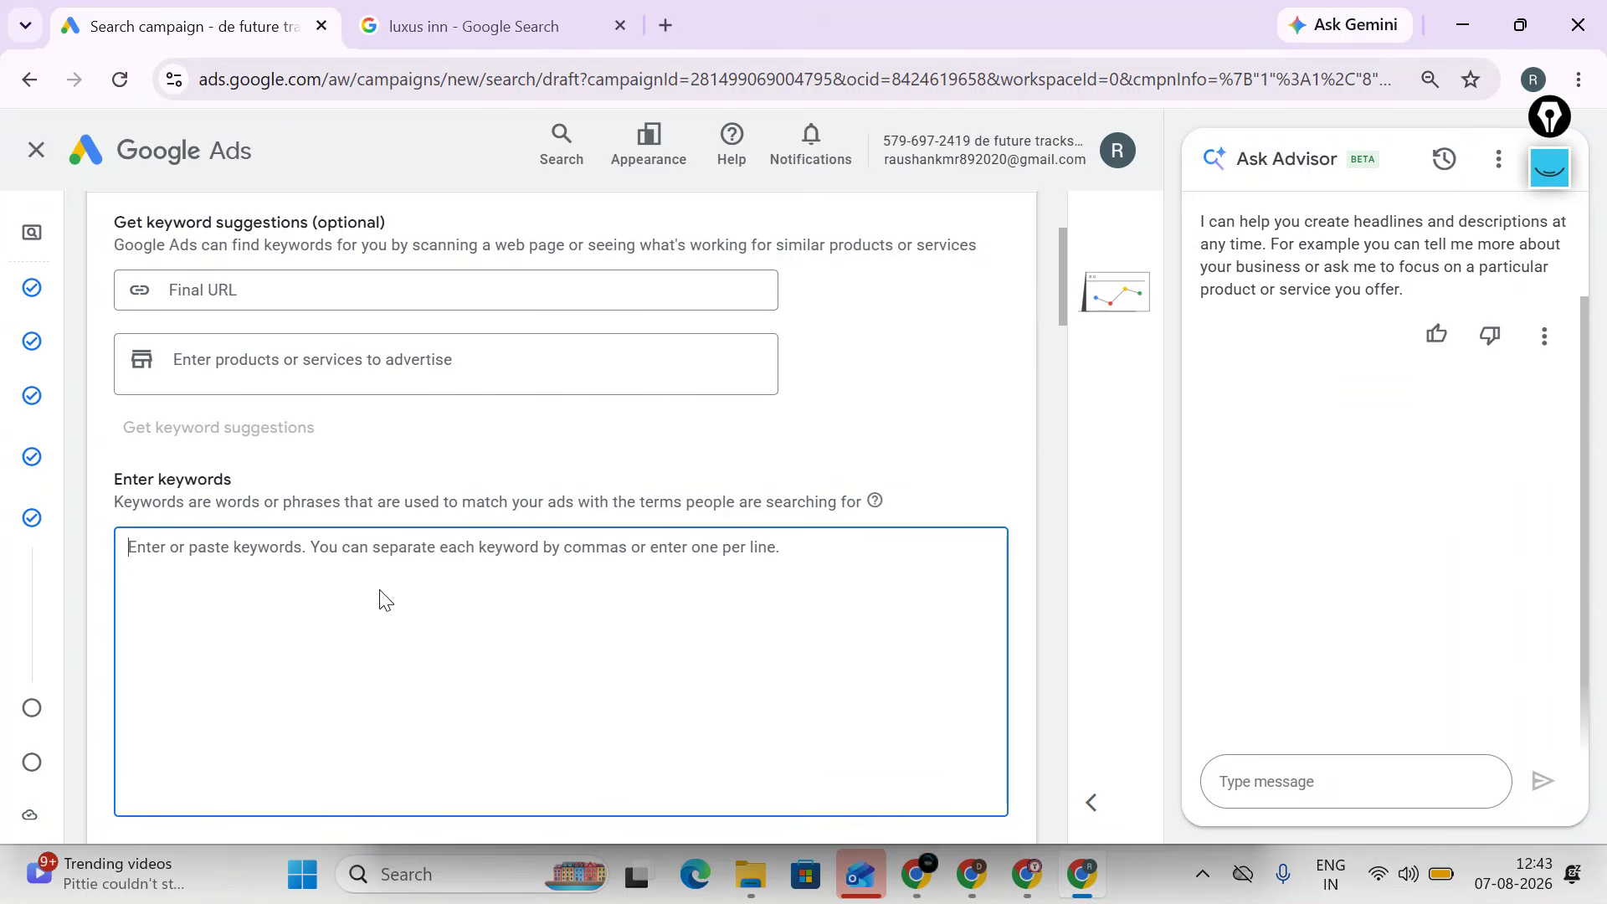
type("\"")
key("BackSpace")
type("\"")
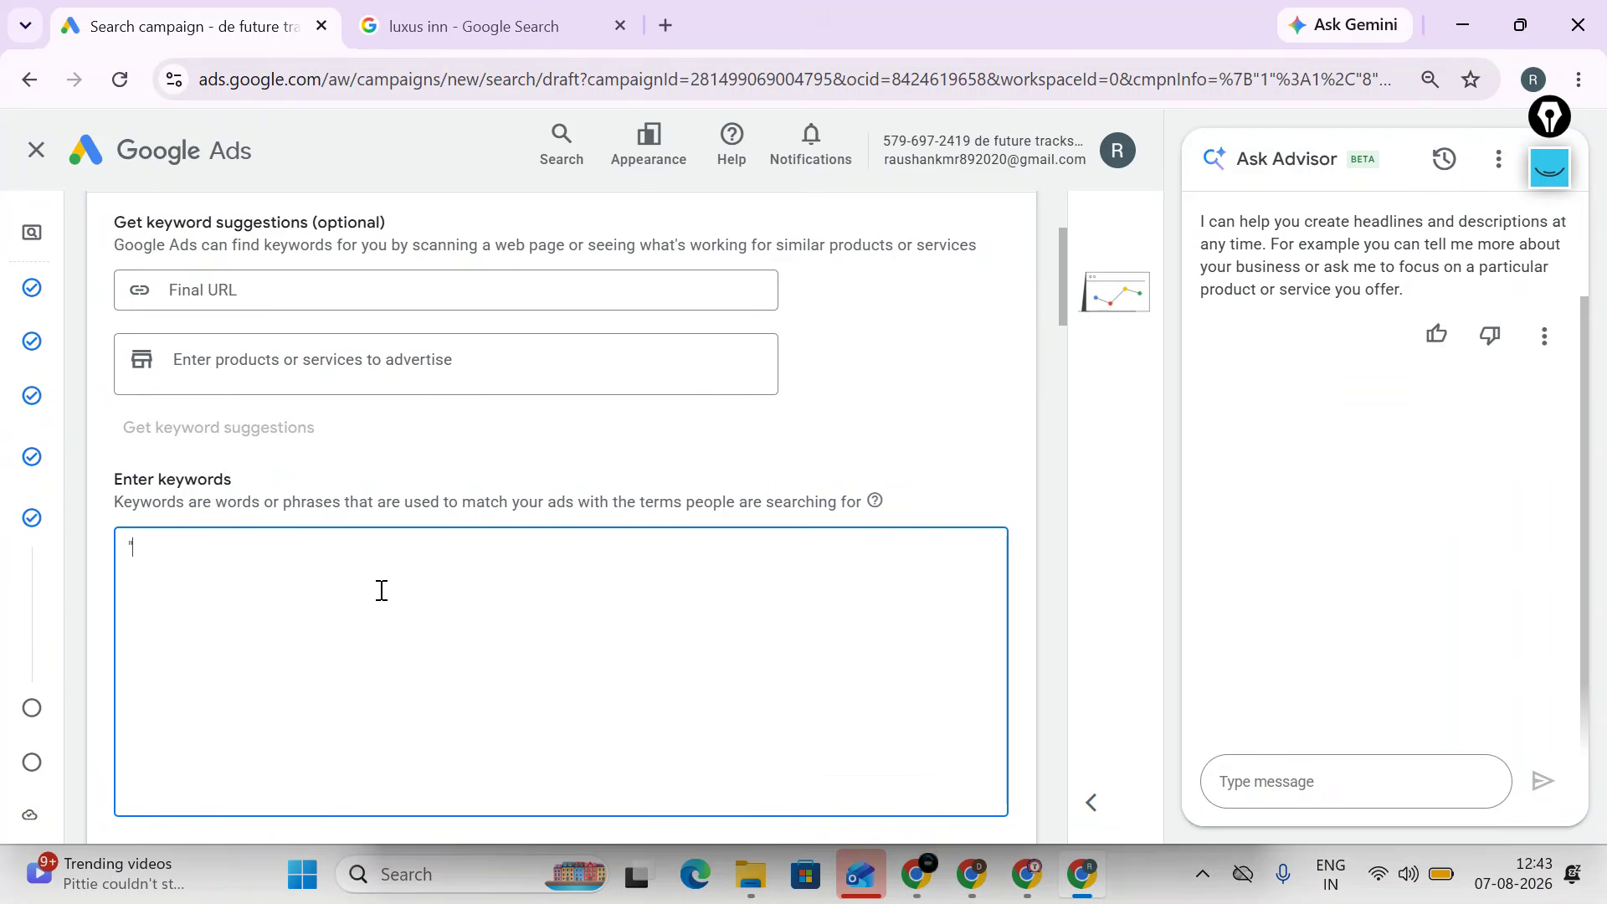
type("computer classes near me\"")
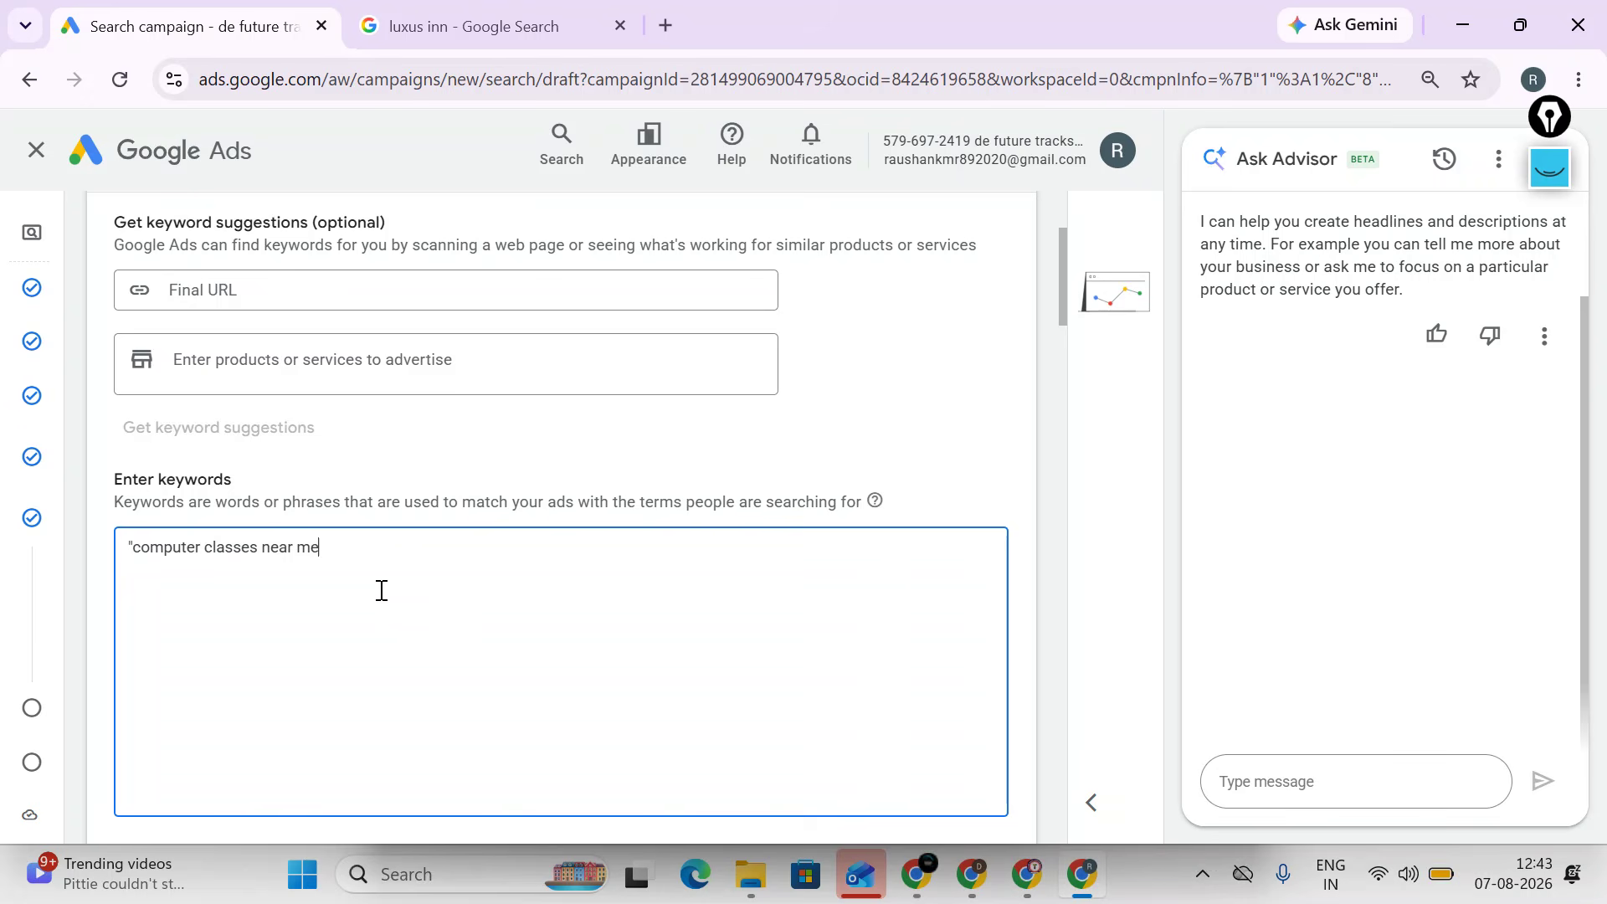
key("Return")
type("\"best computer classes in ")
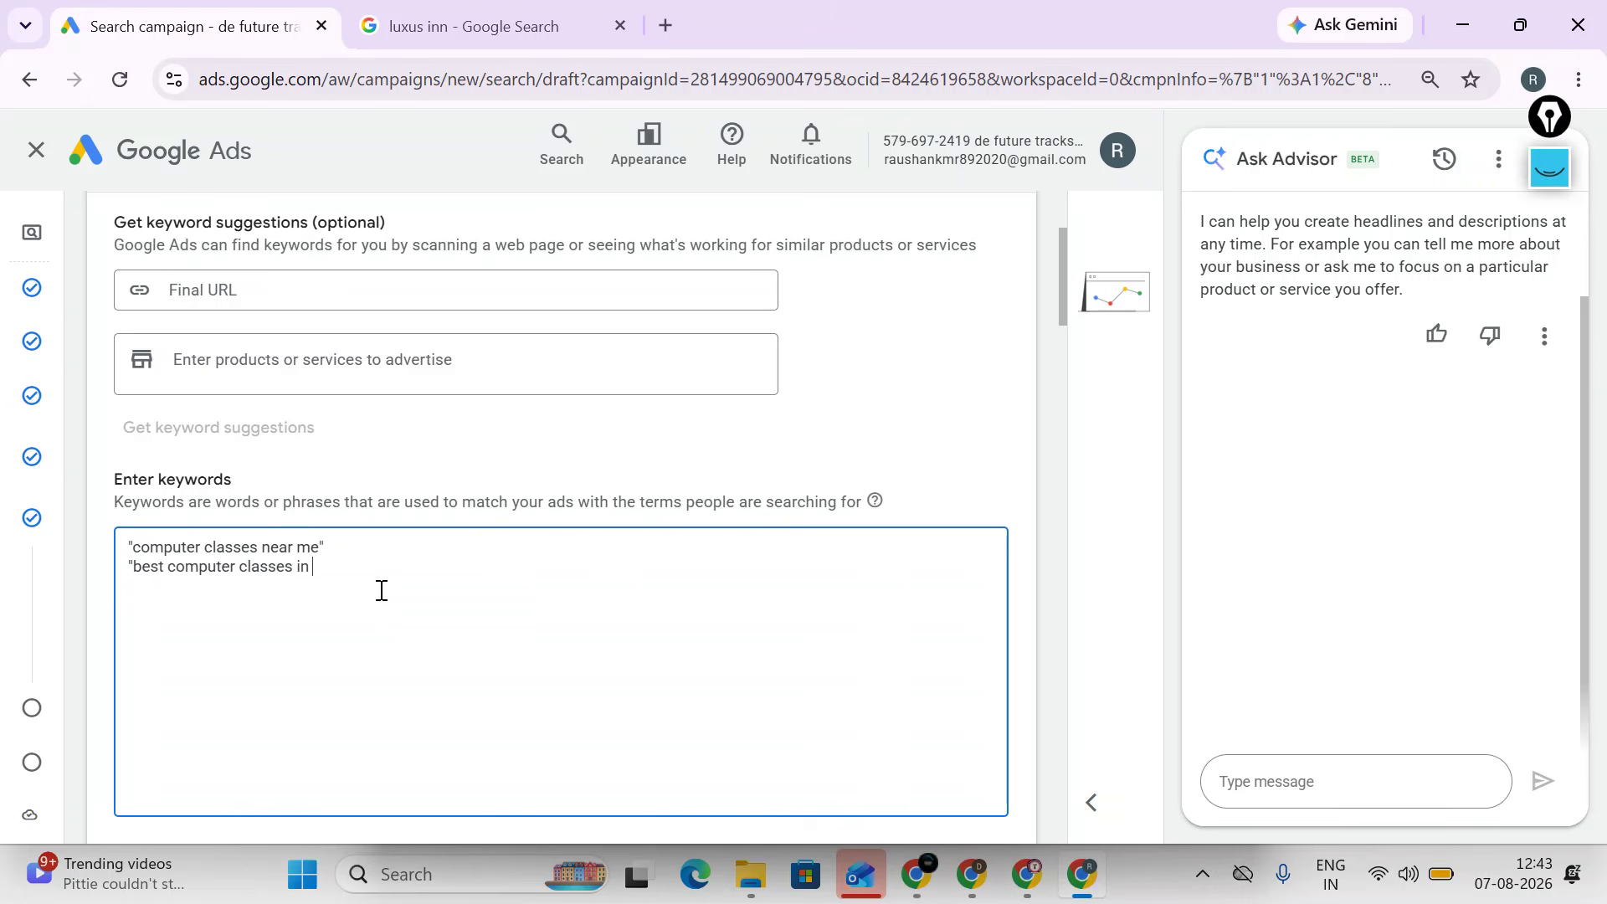
type("dhanbad\"comp")
key("BackSpace")
key("BackSpace")
key("BackSpace")
key("BackSpace")
key("BackSpace")
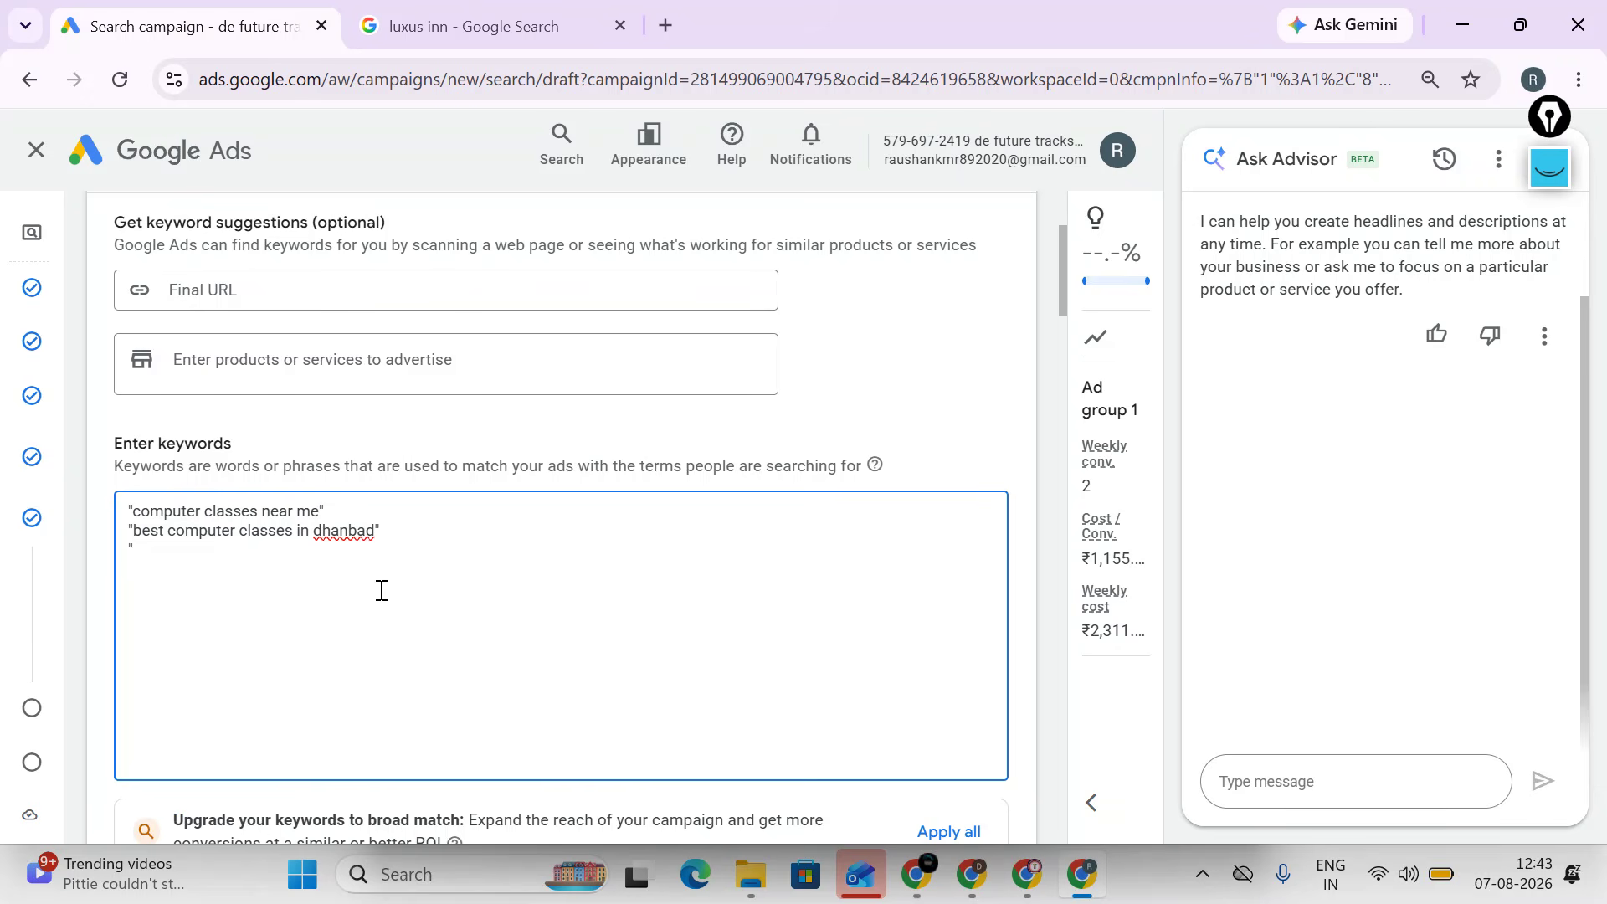
type("aniamtion cour")
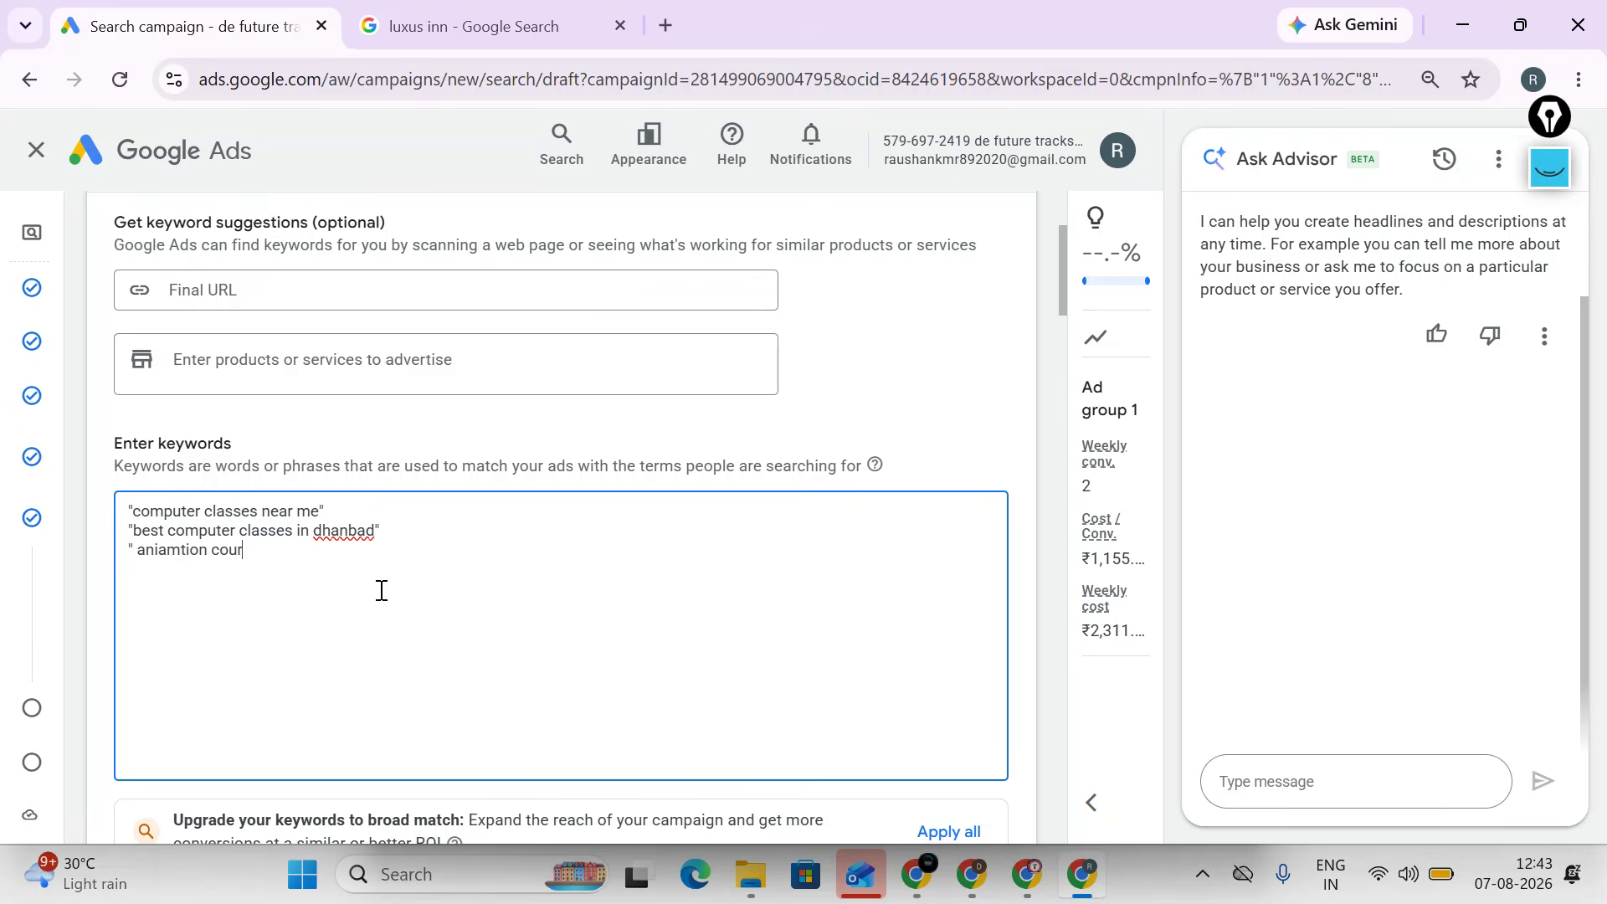
type("se")
key("BackSpace")
key("BackSpace")
key("BackSpace")
key("BackSpace")
key("BackSpace")
key("BackSpace")
key("BackSpace")
key("BackSpace")
key("BackSpace")
key("BackSpace")
key("BackSpace")
key("BackSpace")
key("BackSpace")
key("BackSpace")
key("BackSpace")
key("BackSpace")
key("BackSpace")
- Add the phrase-match keywords "animation classes in near me" and "animation classes near me" to the list
type("animation classes in near me")
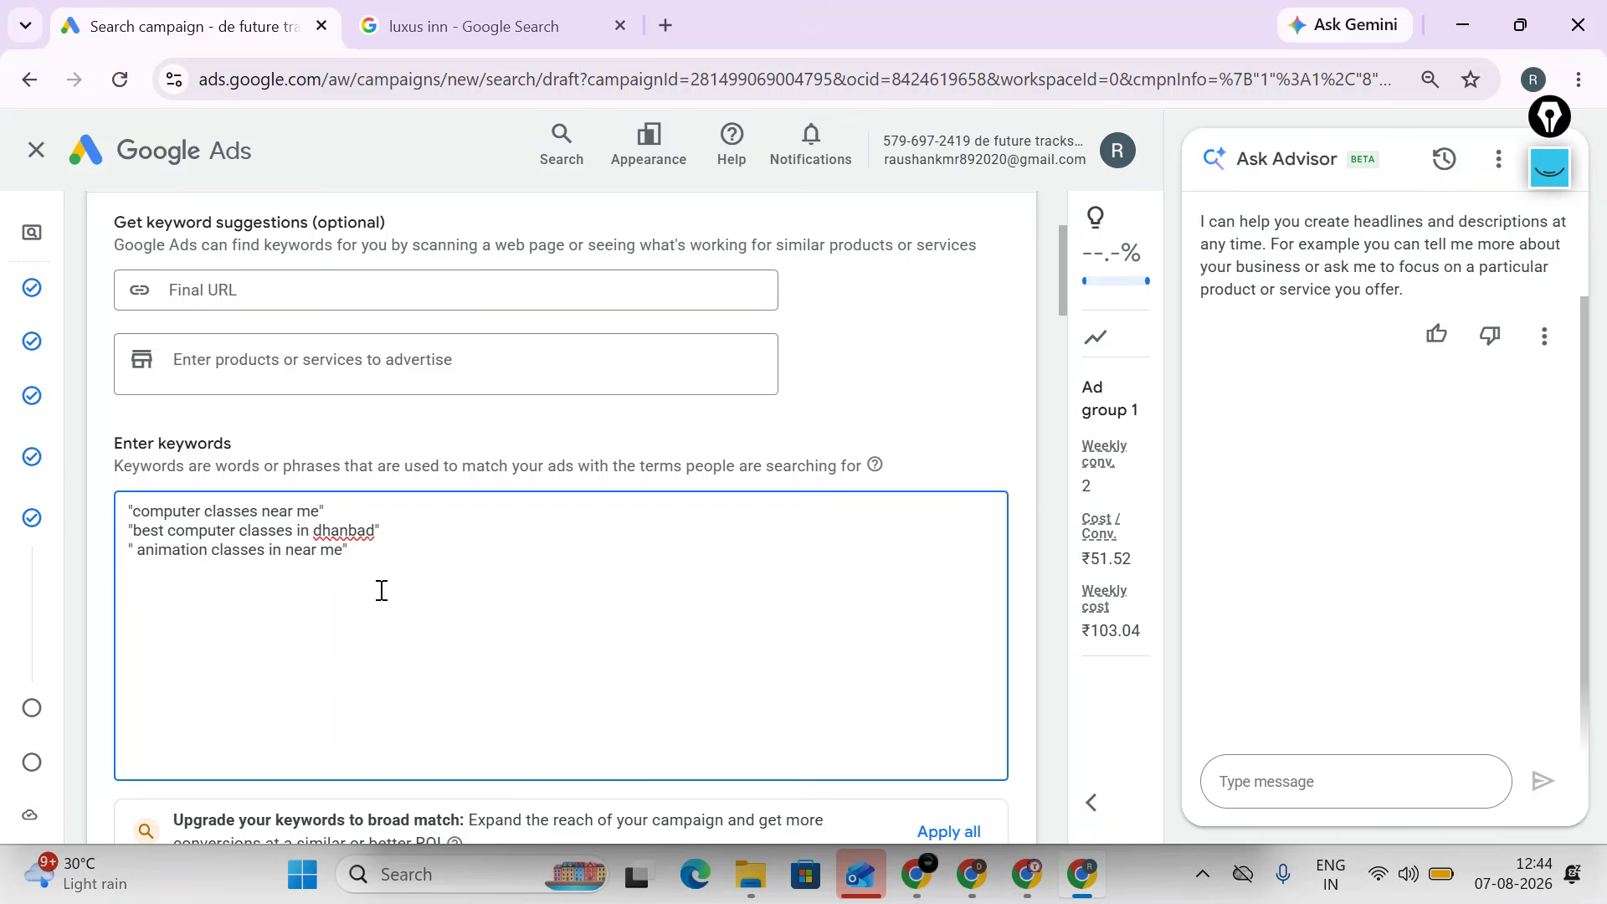
left_click(380, 590)
type("ation classes near")
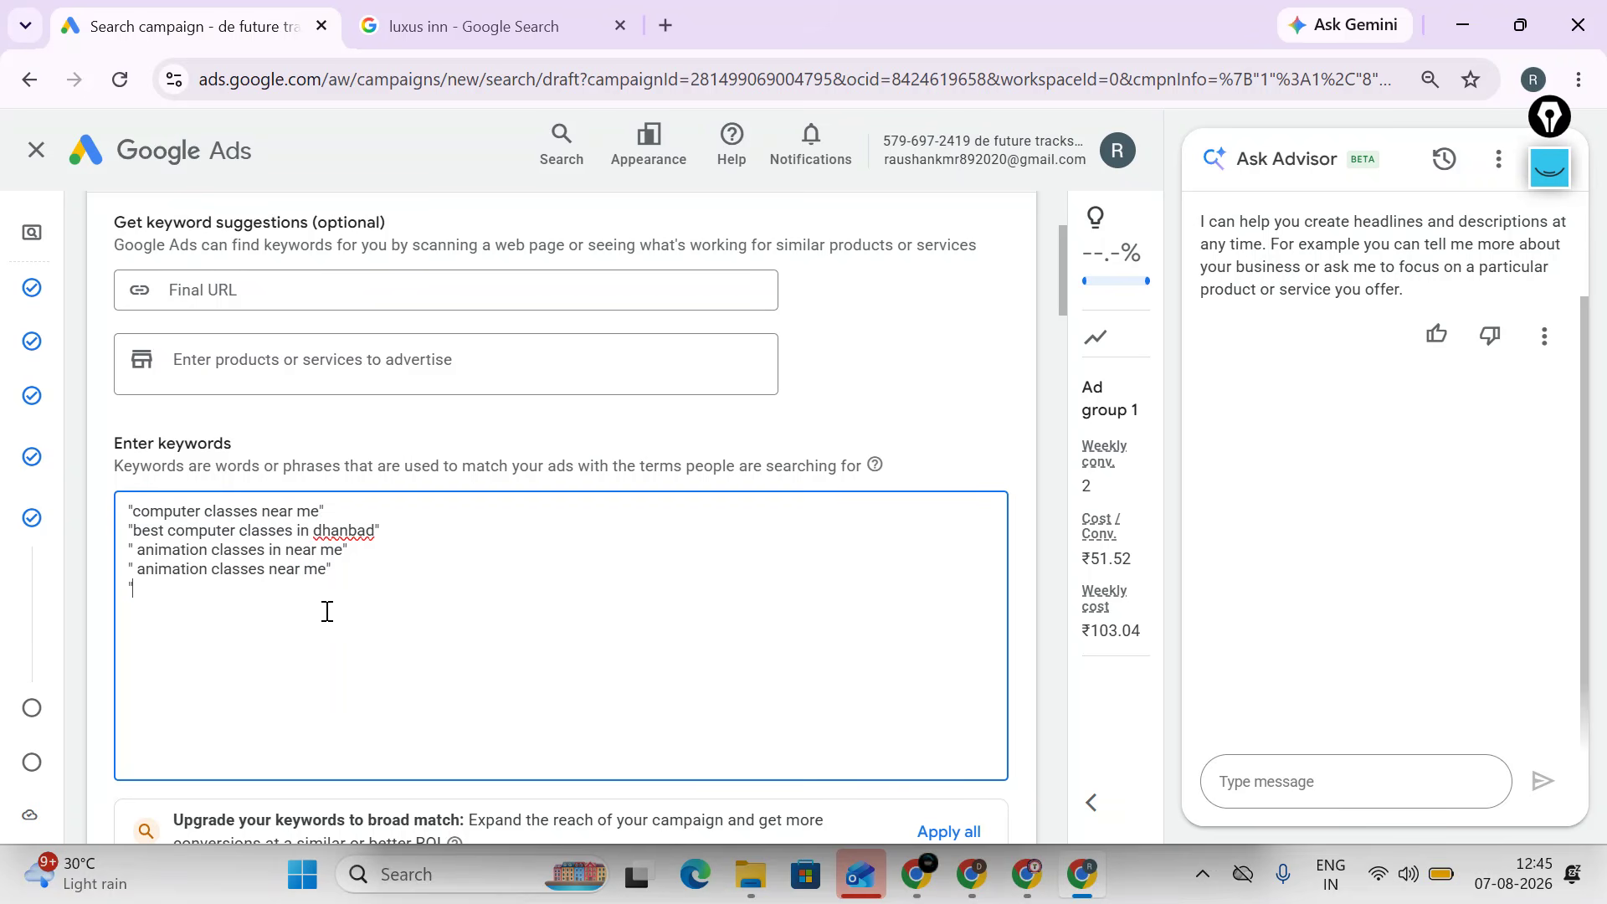
type("me\" \" b")
- Add another quoted keyword, "best computer classes in dhanbad", as the fifth line of the keyword list
type("est computer lca")
type("sses in")
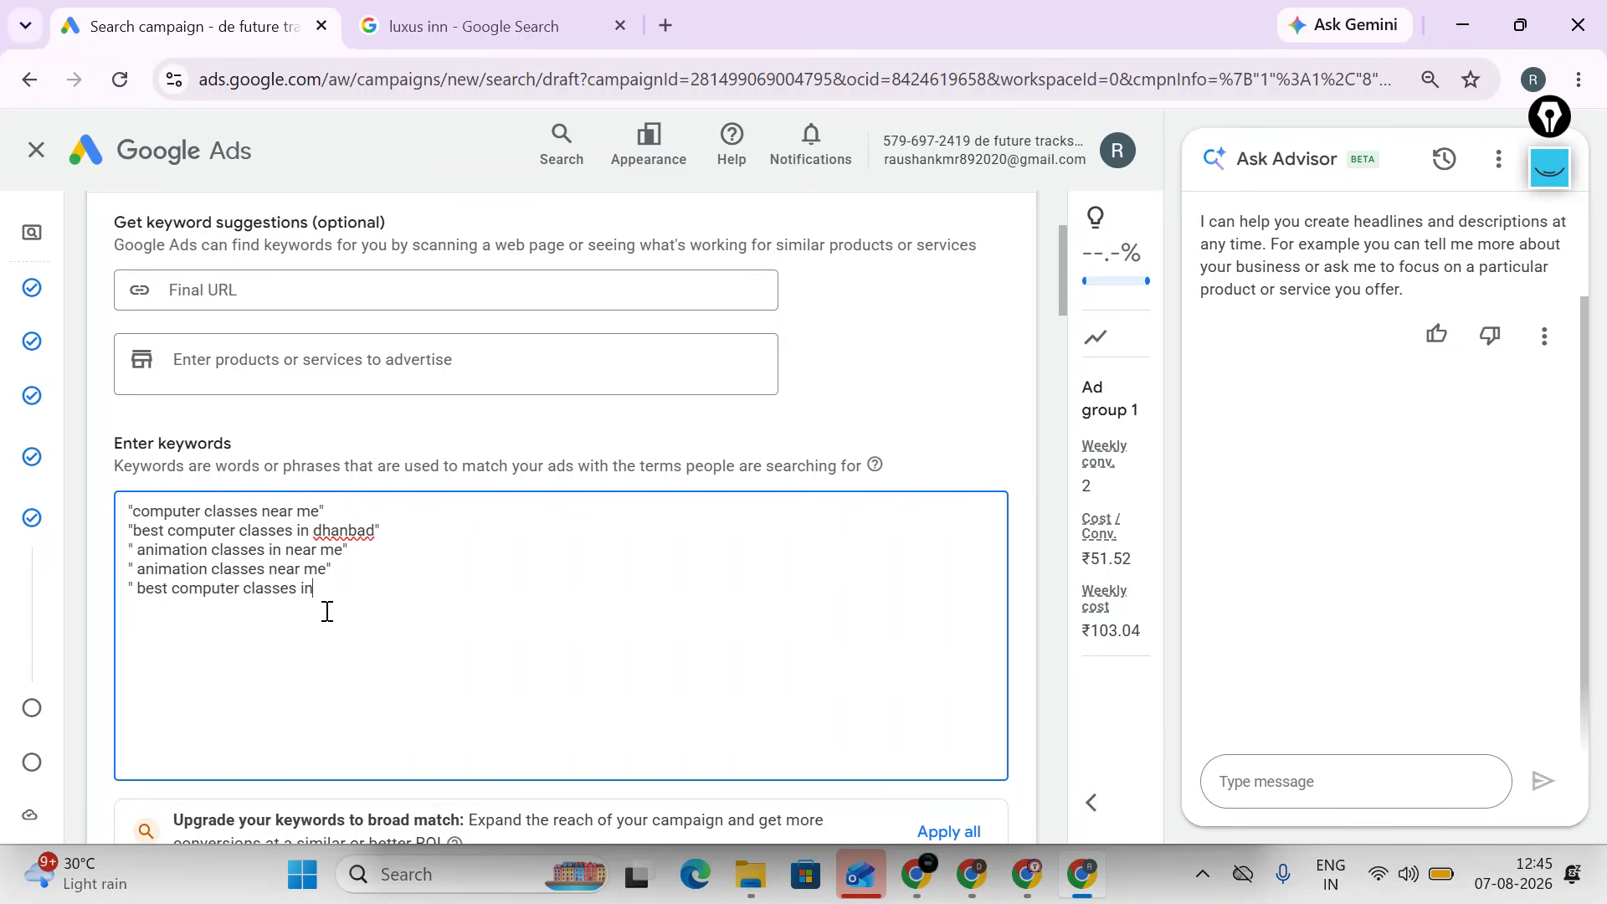
type(" dhanbad\" \"co")
- Add the quoted keyword "computer course near me" as the sixth line, correcting its spelling
type("mpuer course")
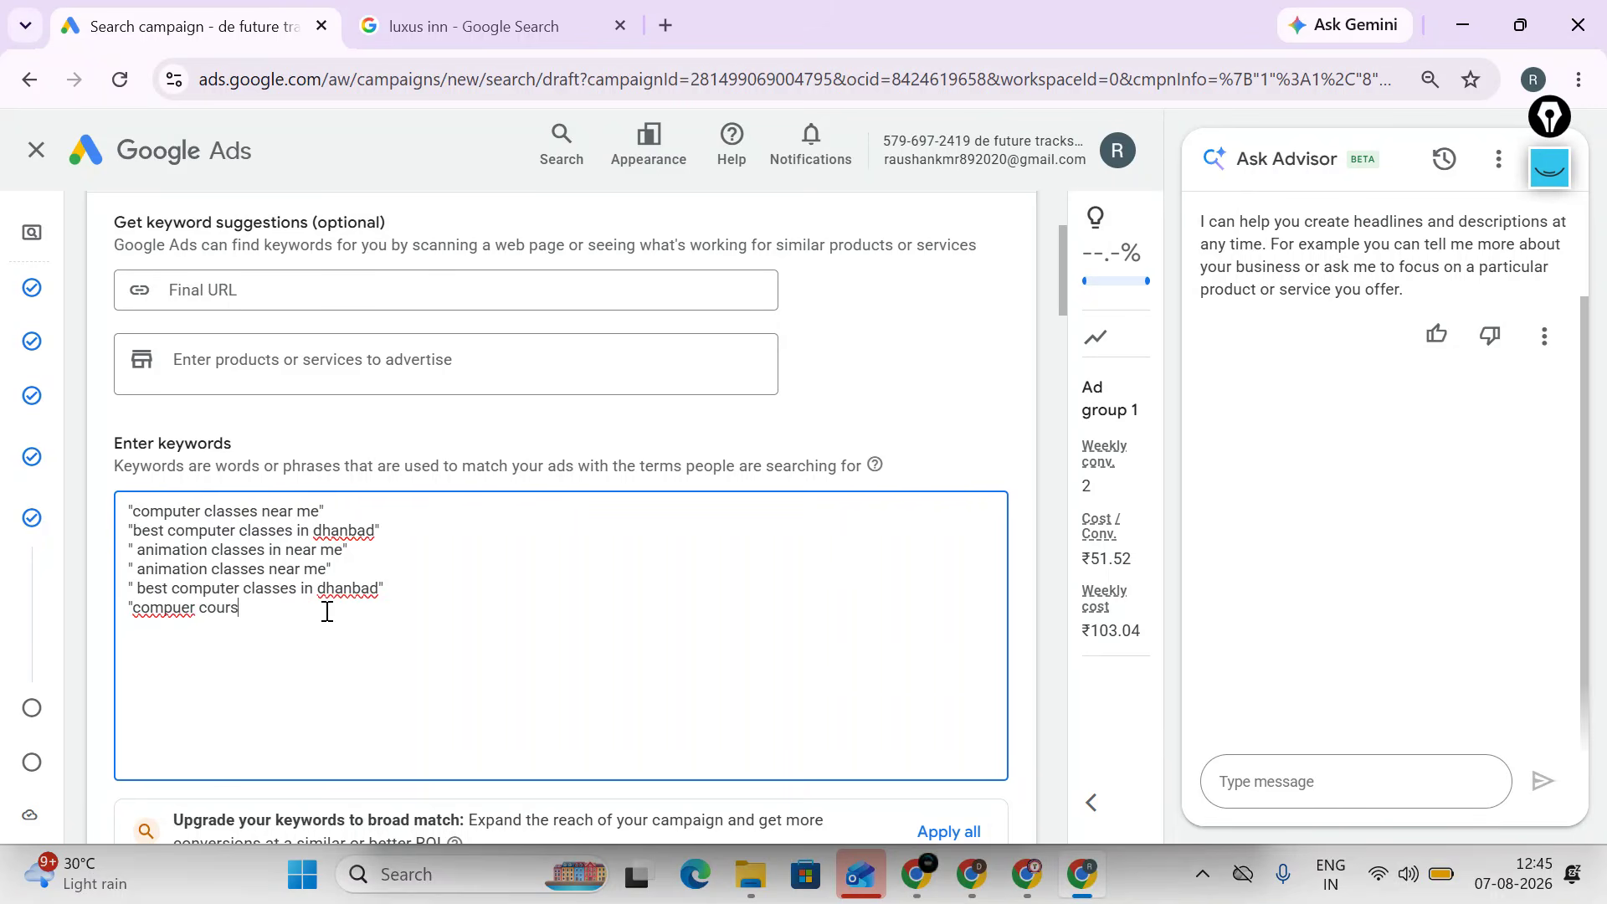
key("BackSpace")
key("BackSpace")
key("BackSpace")
key("BackSpace")
key("BackSpace")
key("BackSpace")
key("BackSpace")
key("BackSpace")
key("BackSpace")
key("BackSpace")
key("BackSpace")
type("se")
key("BackSpace")
- Change the fifth keyword to "best computer course in dhanbad" and add "animation course" as a new quoted keyword
left_click_drag(272, 591, 244, 591)
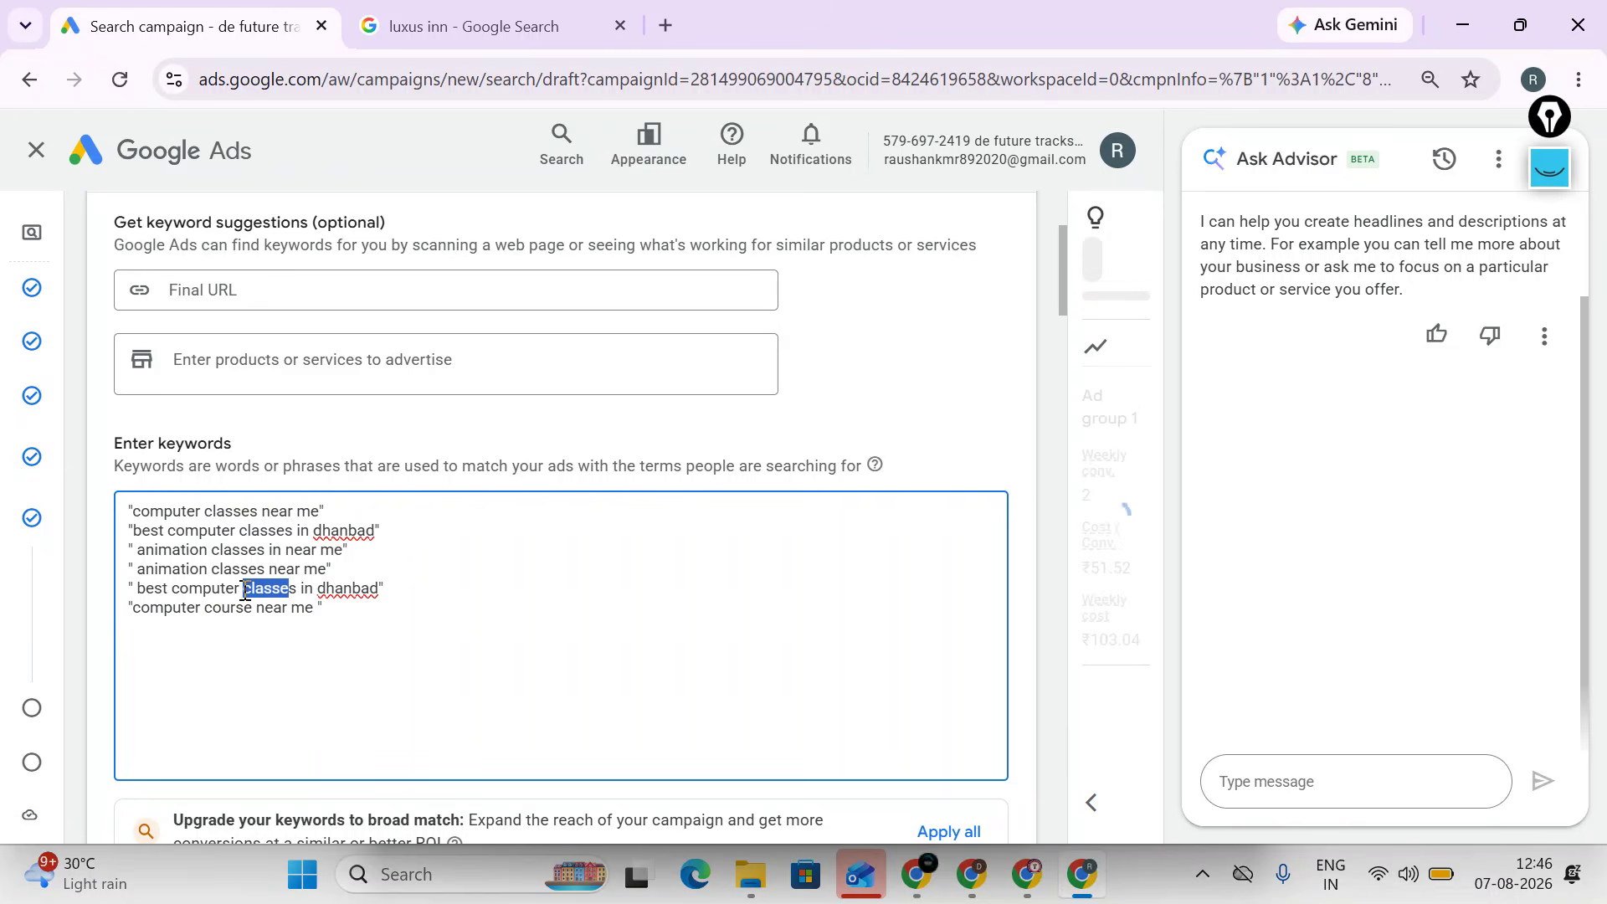
key("BackSpace")
key("Delete")
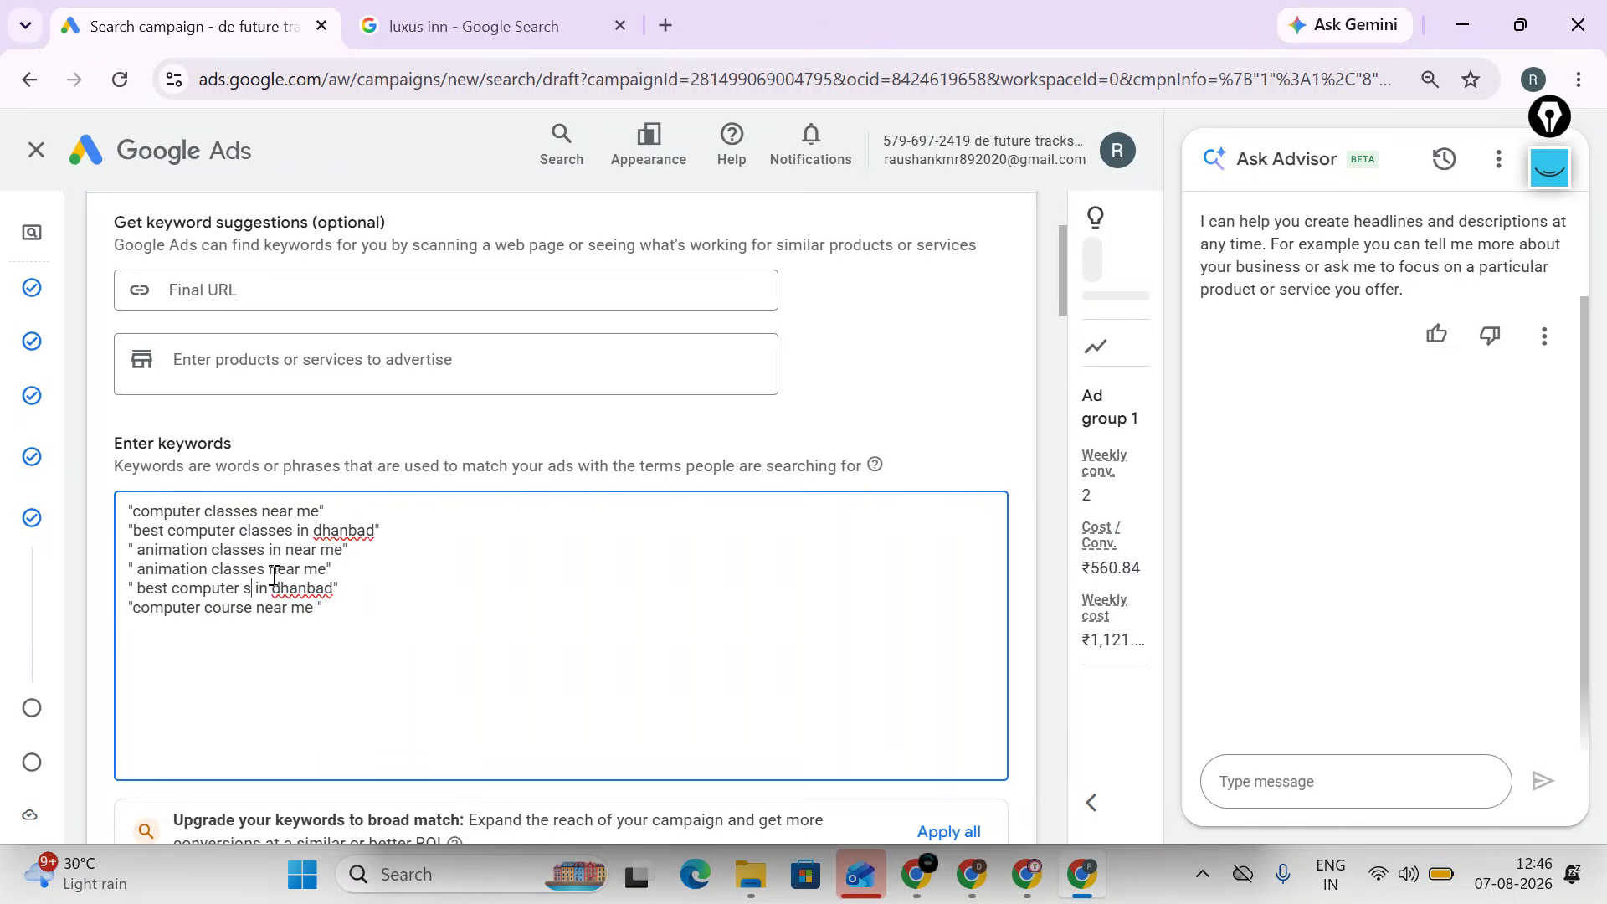
type("course")
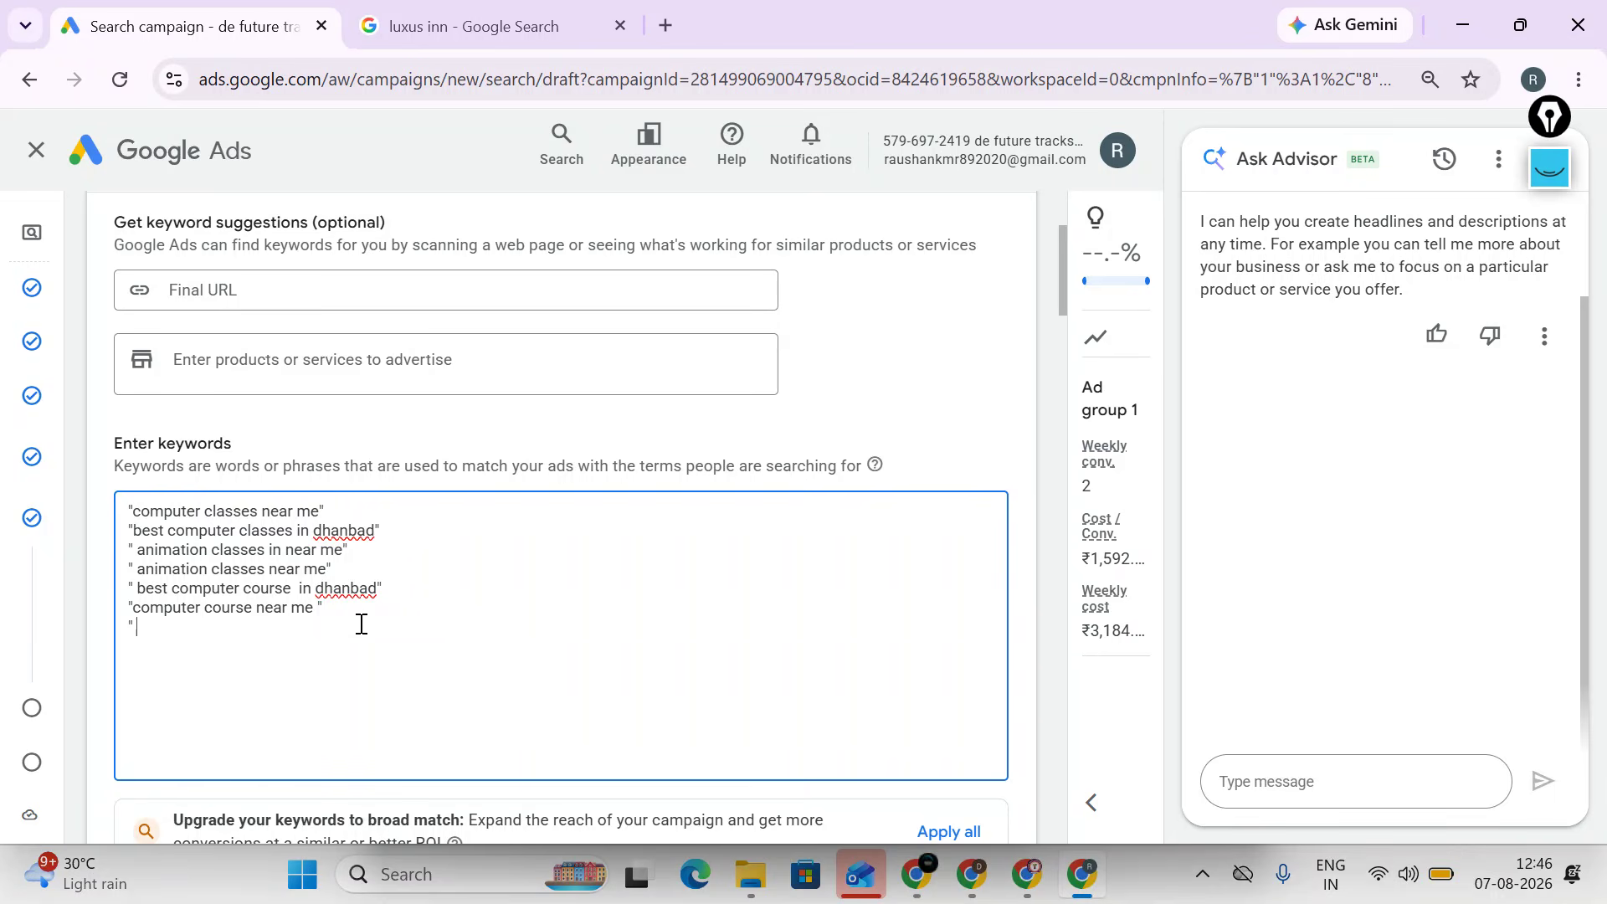
type("animation course\"")
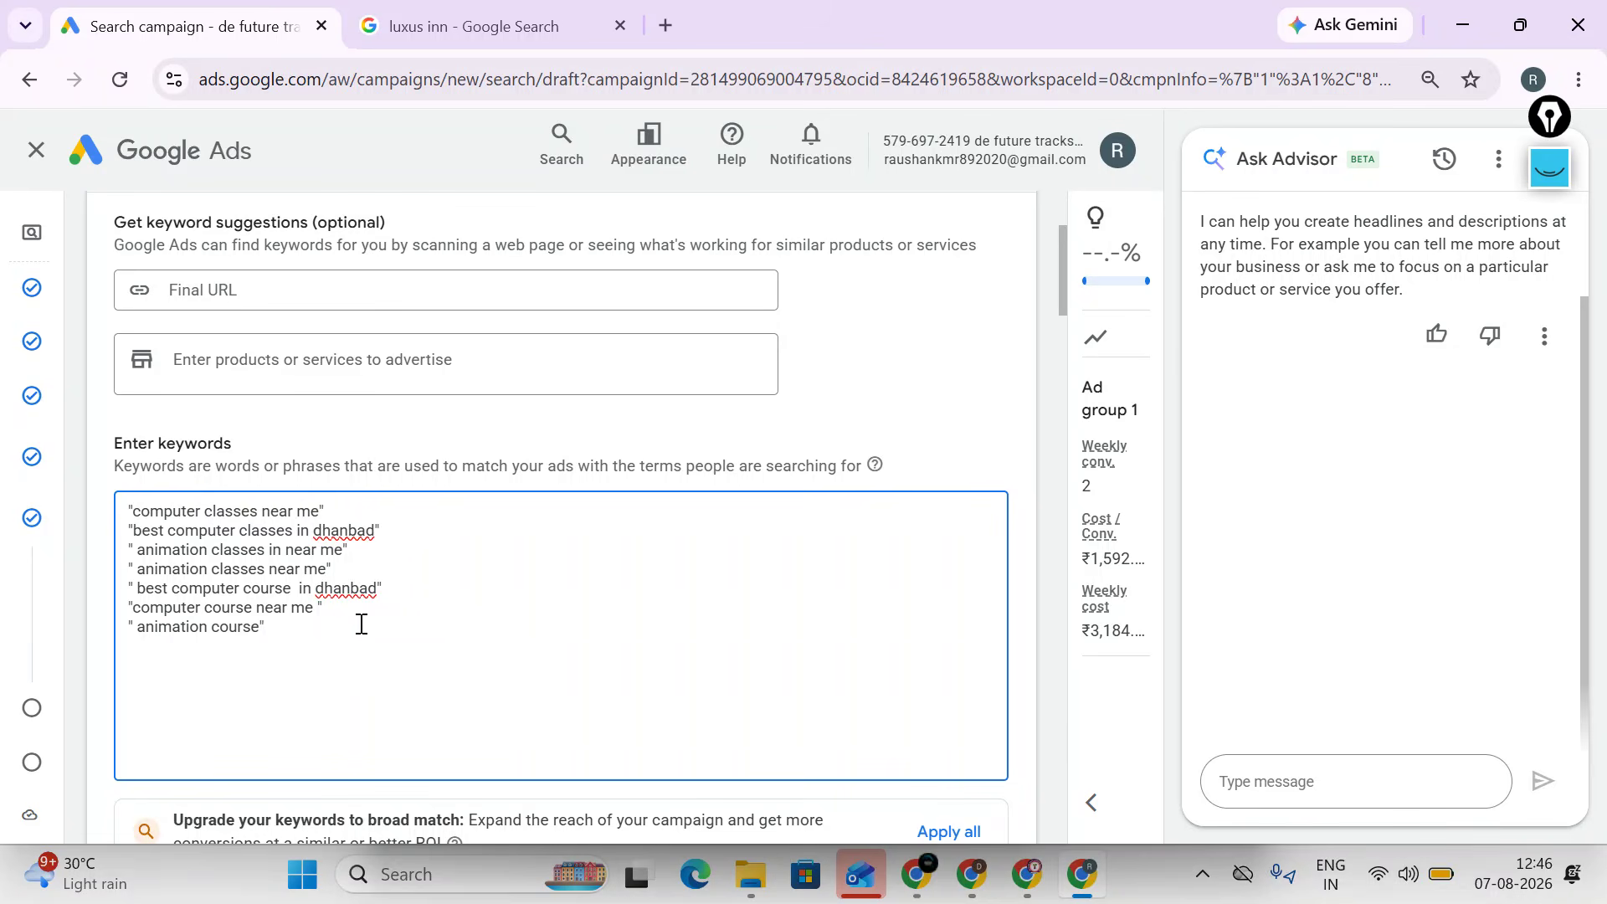
- Open the additional headline ideas for the ad and try to close the Ask Advisor chat
scroll(778, 469, "down", 6)
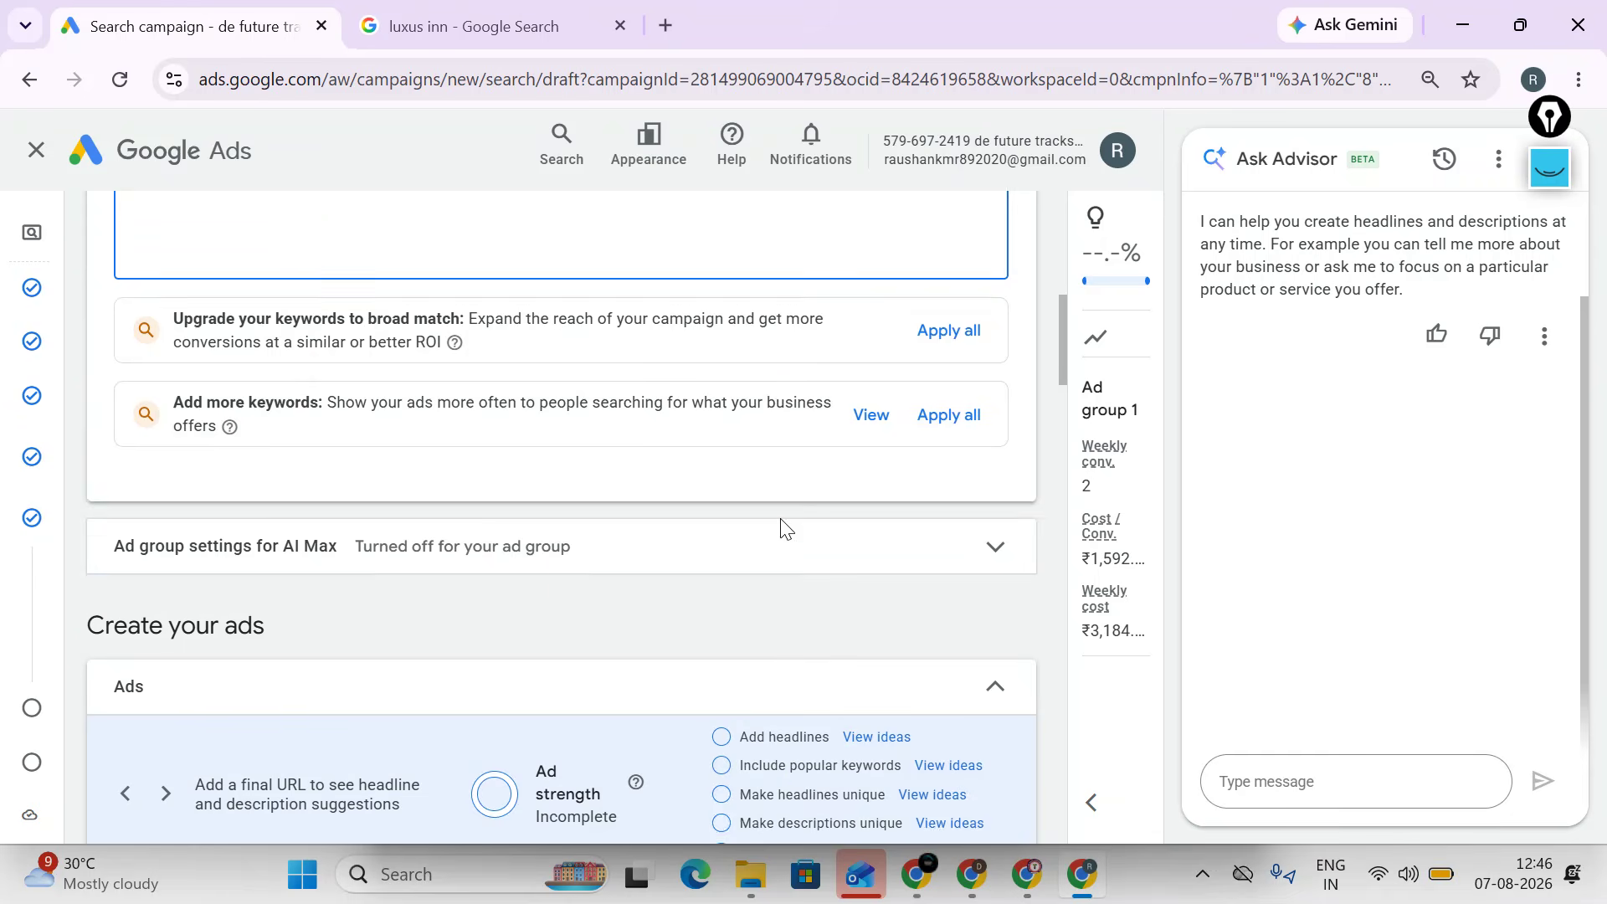
scroll(781, 524, "down", 13)
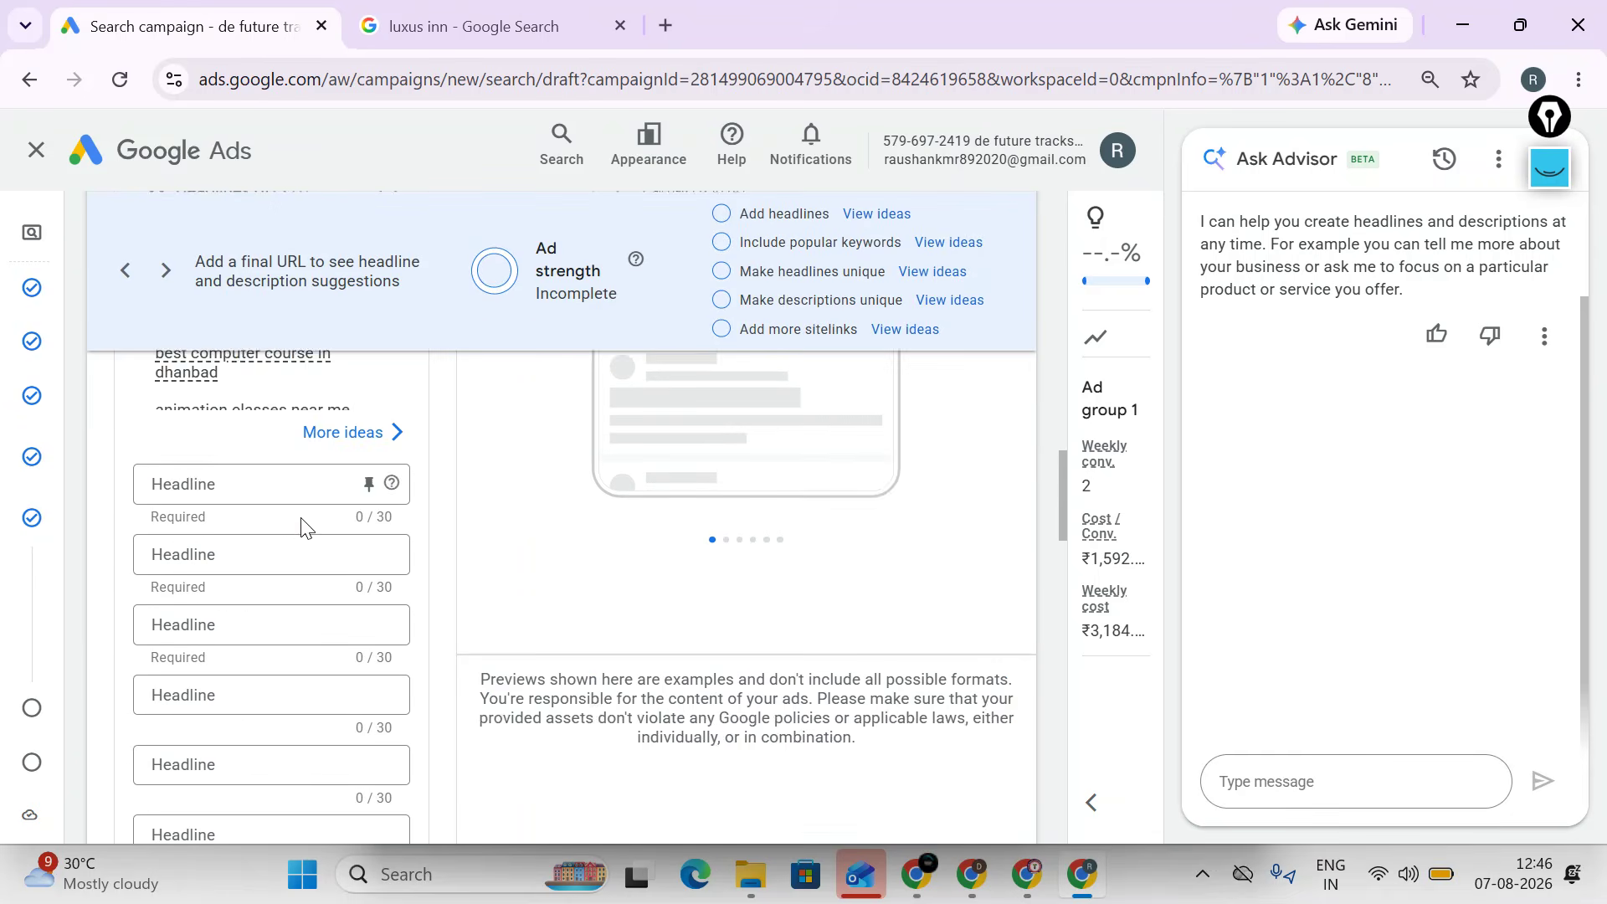
scroll(303, 529, "up", 2)
left_click(339, 556)
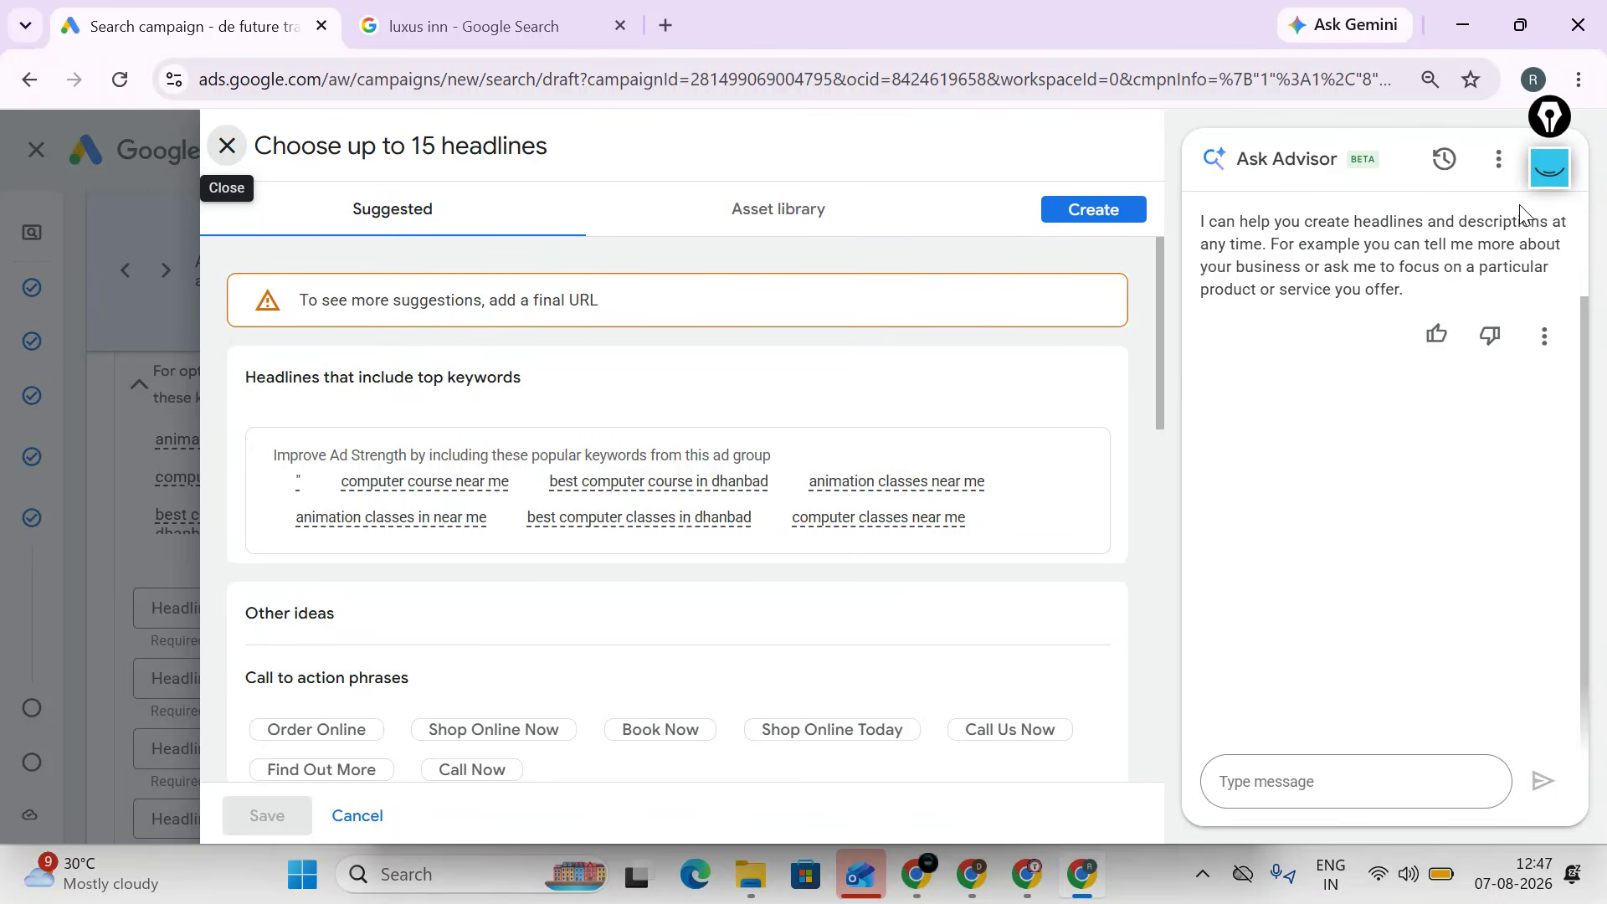
left_click(1553, 121)
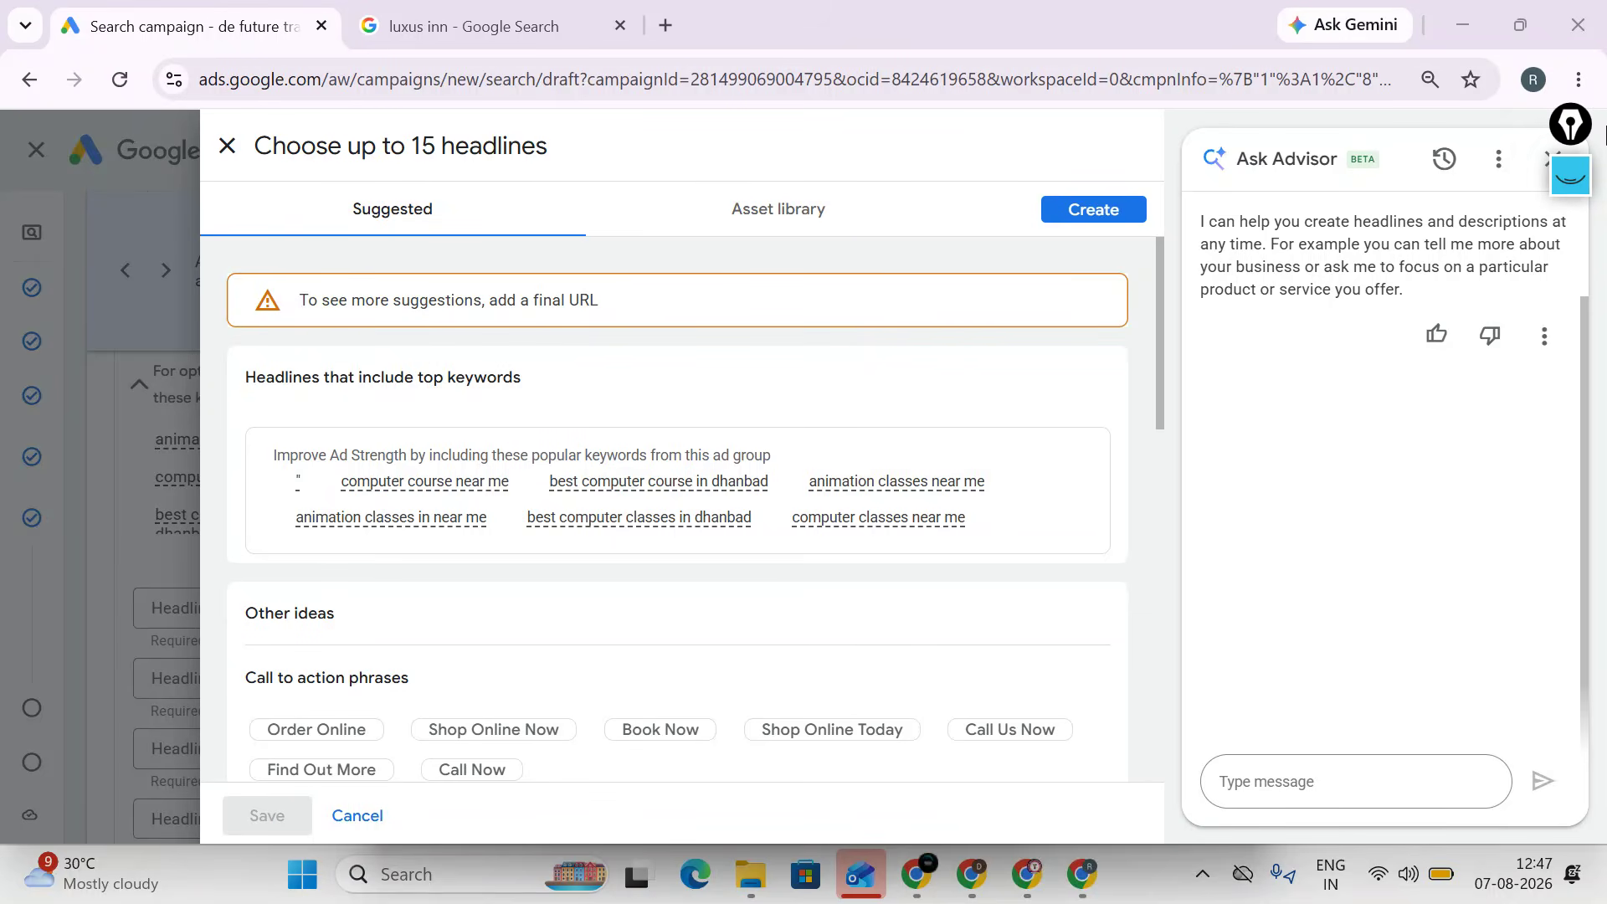
left_click(1549, 159)
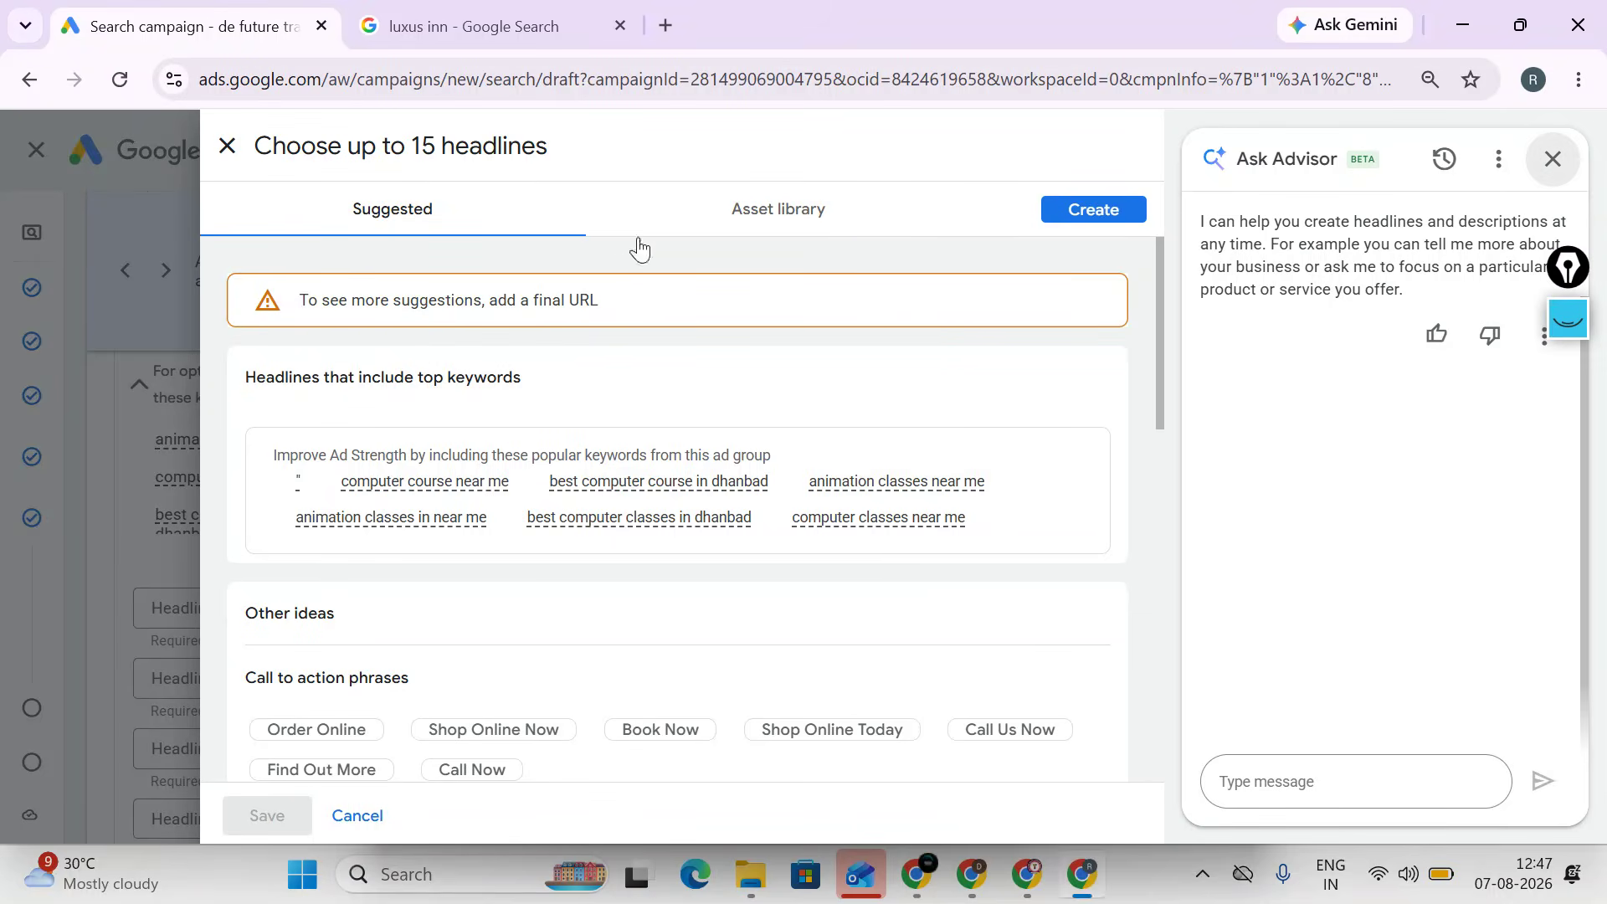
scroll(799, 528, "down", 3)
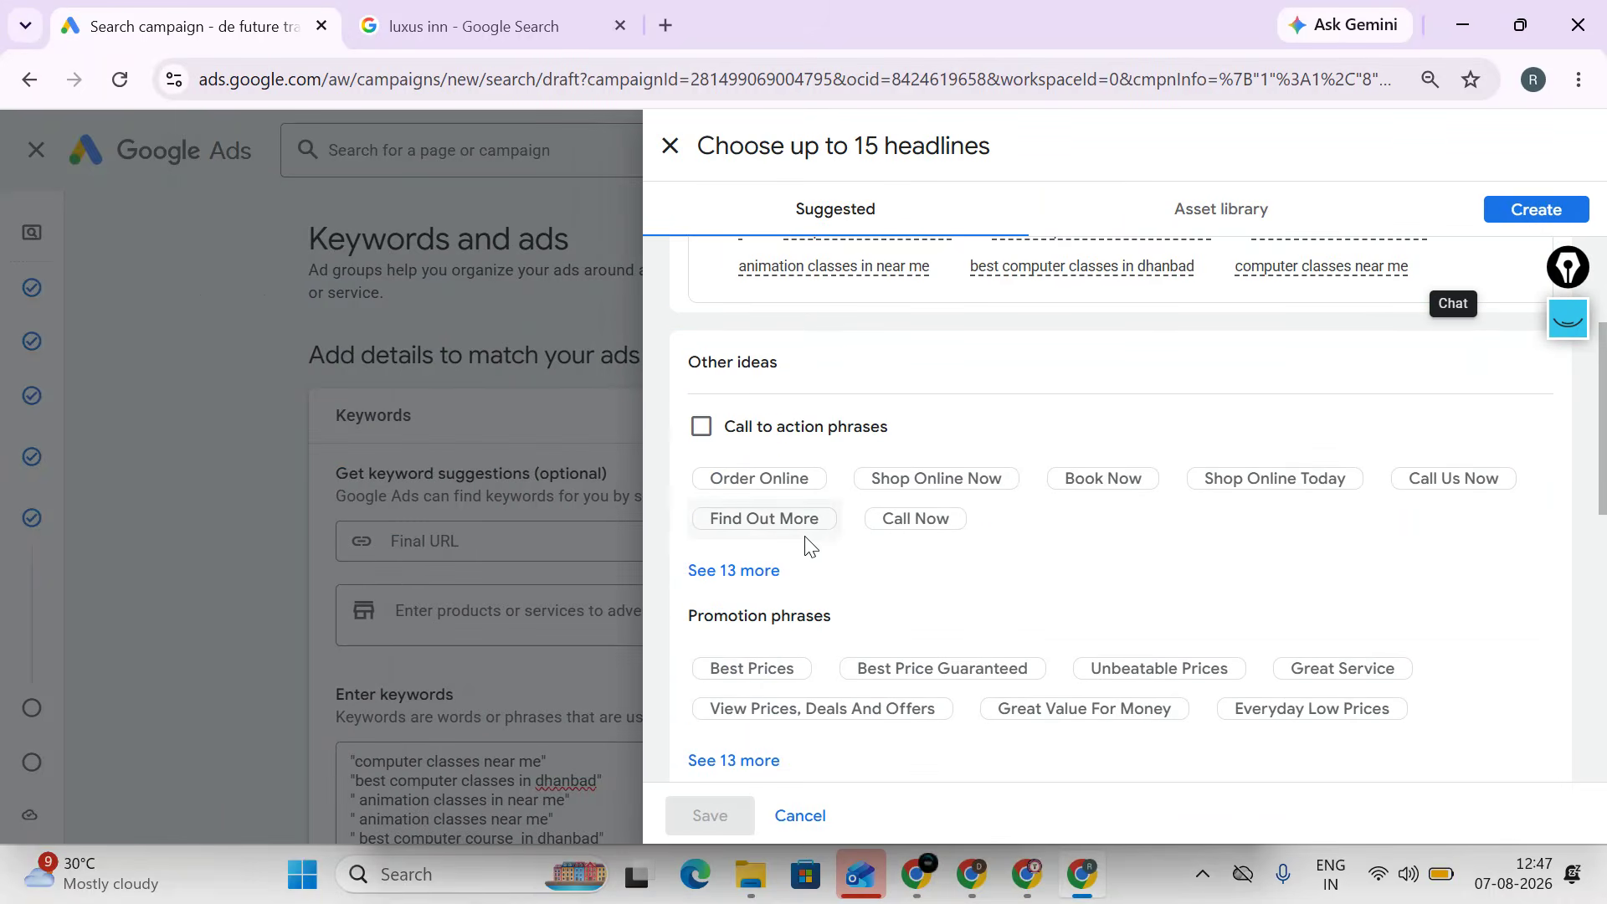
left_click(730, 437)
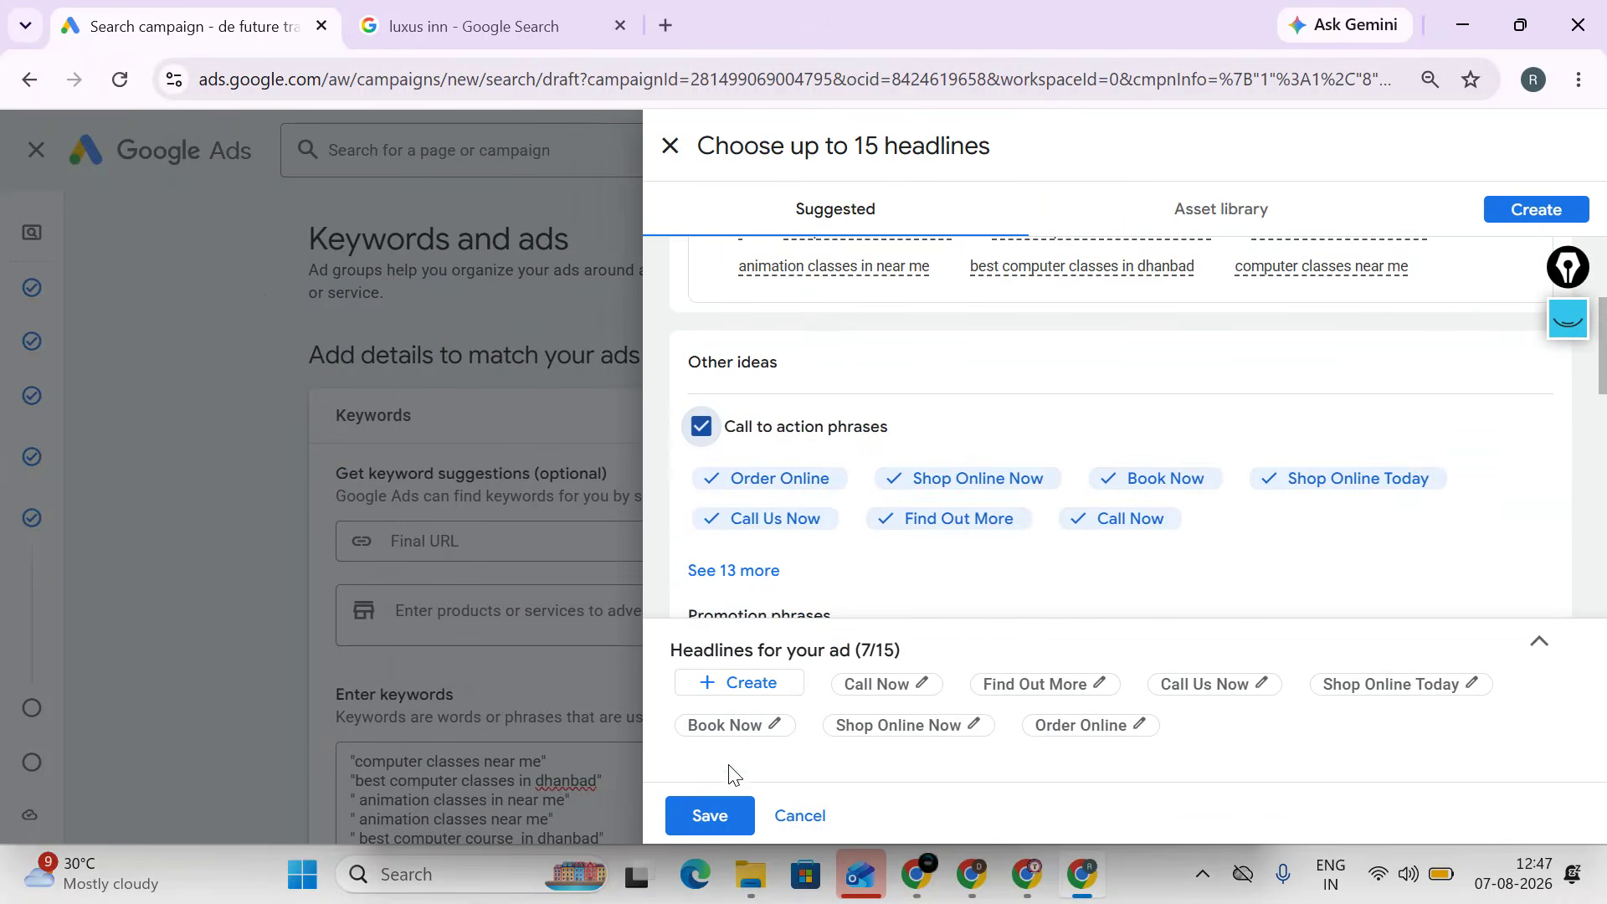
left_click(670, 149)
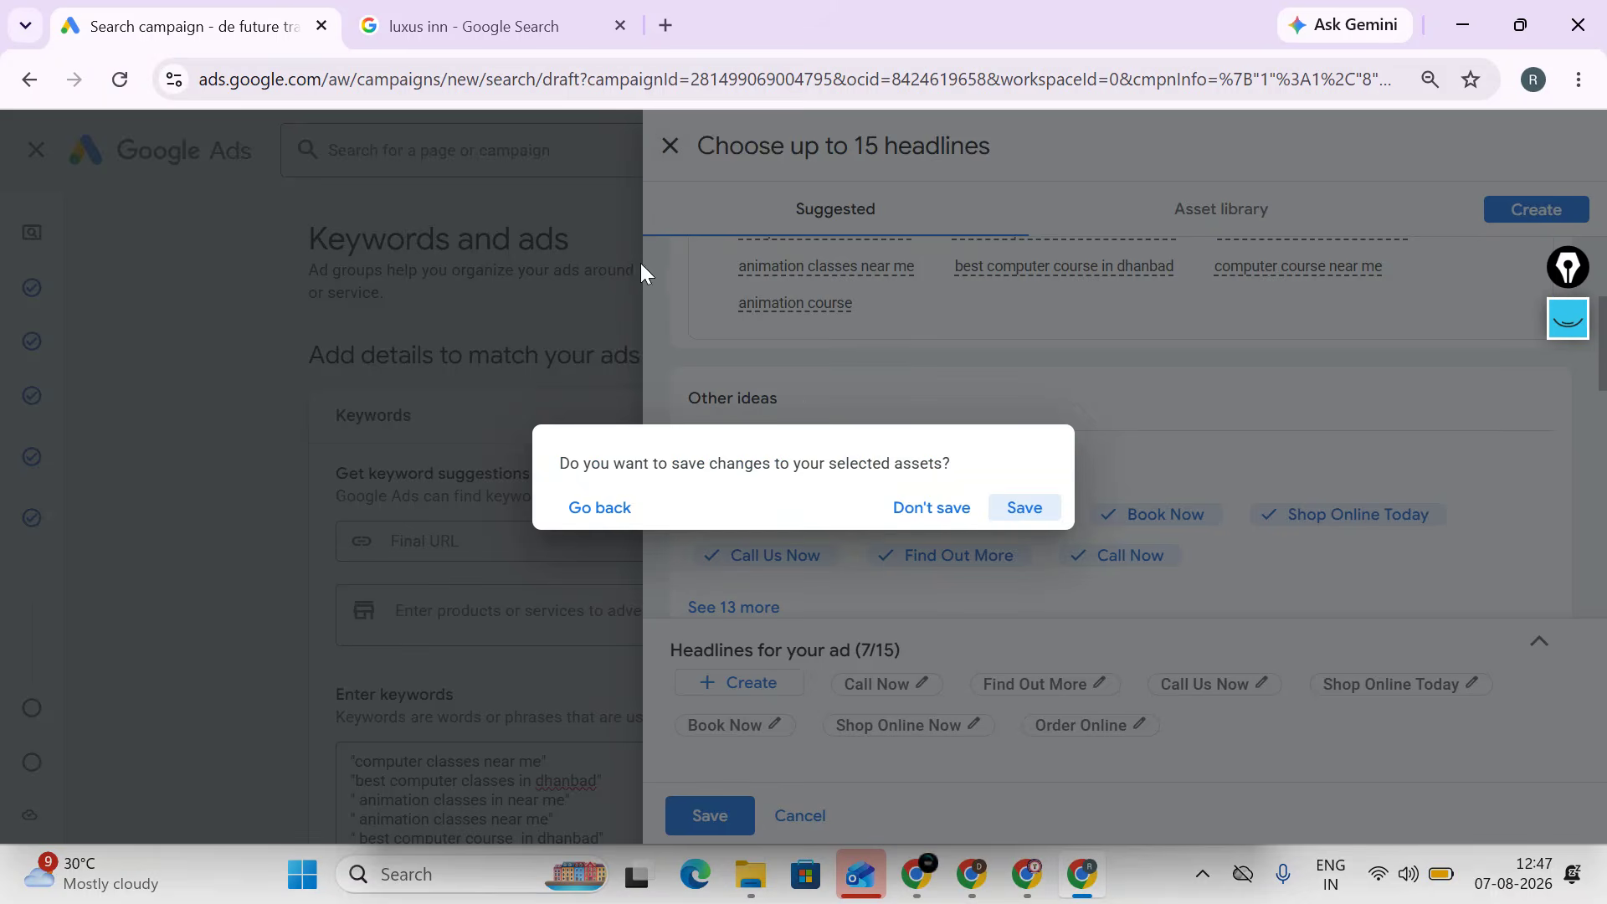
left_click(904, 508)
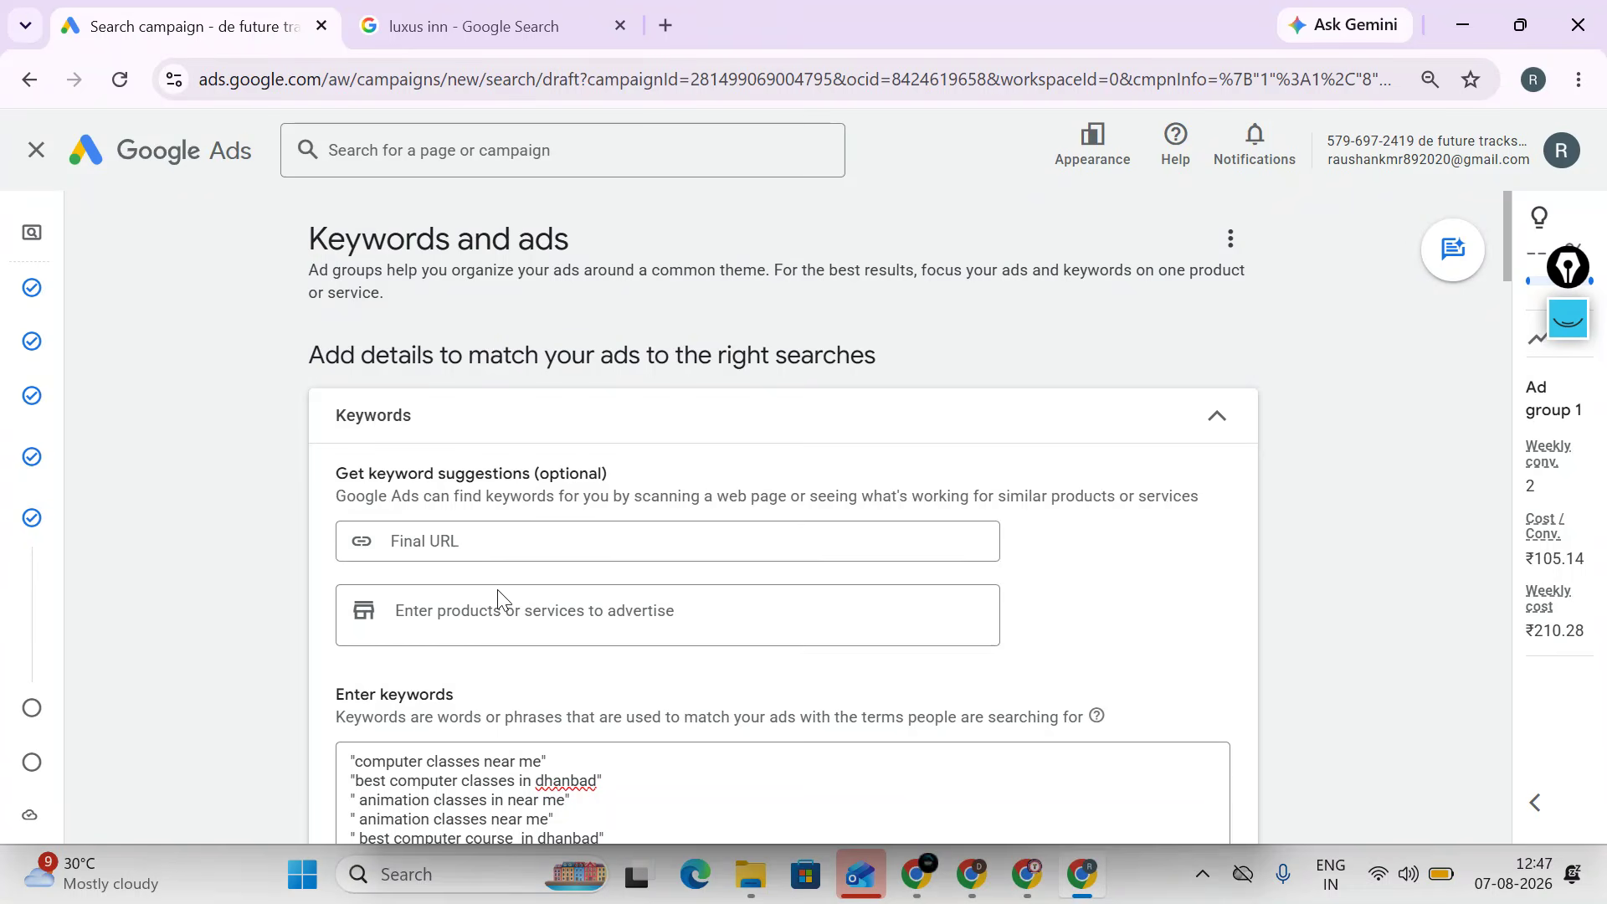
- Open the institute's website, thefuturetrack.in, in a new browser tab to get the ad's final URL
scroll(502, 598, "down", 5)
scroll(506, 595, "down", 10)
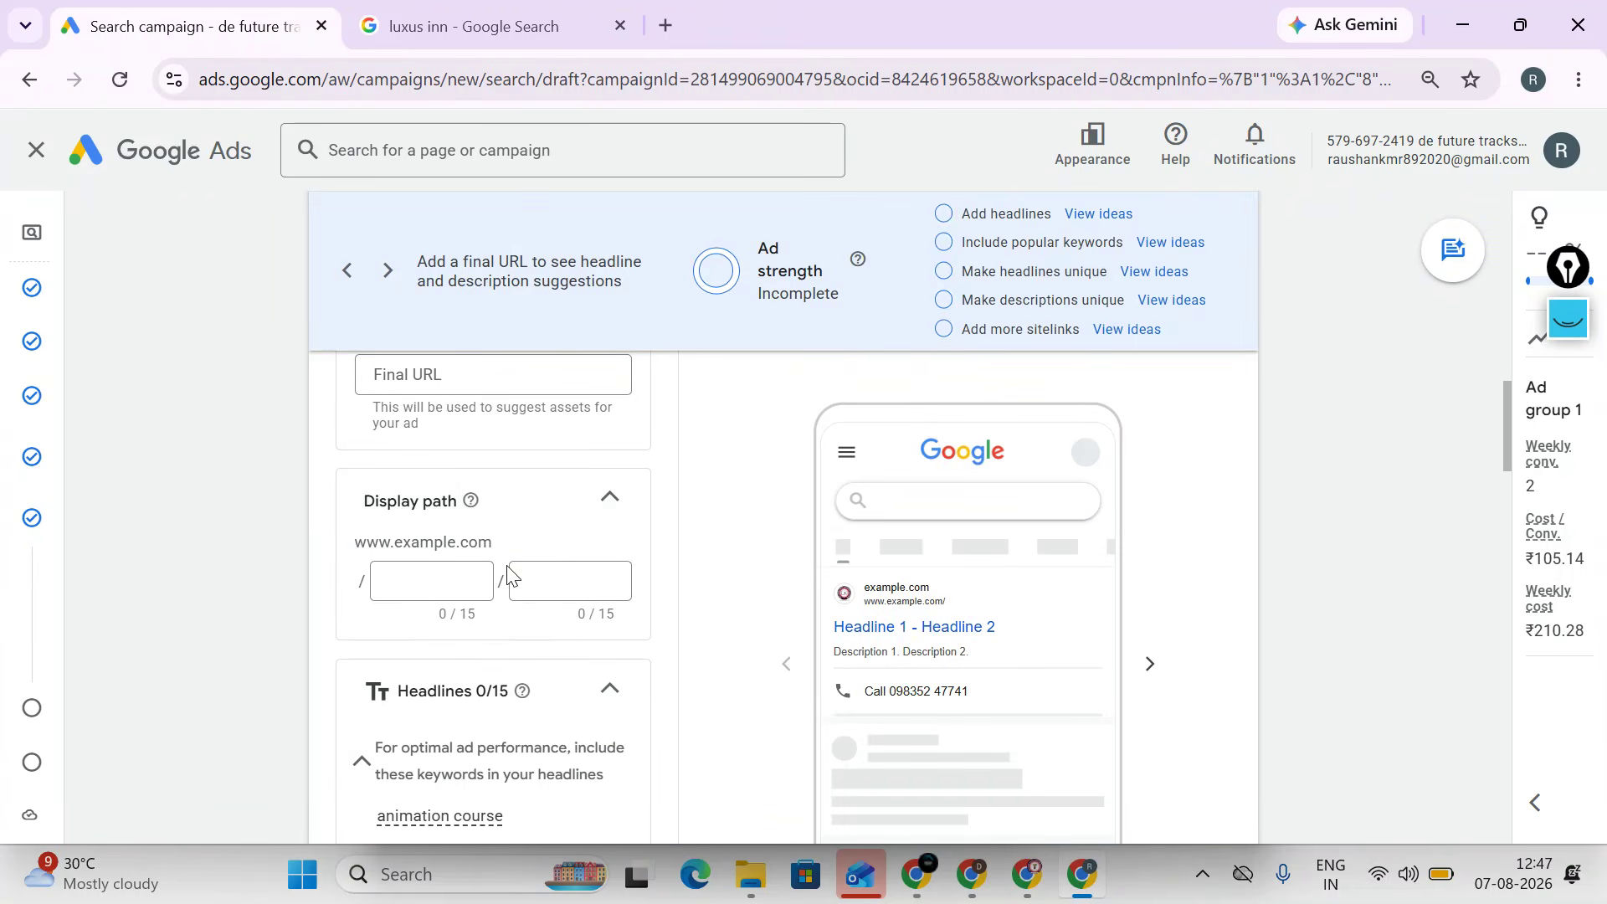
left_click(480, 390)
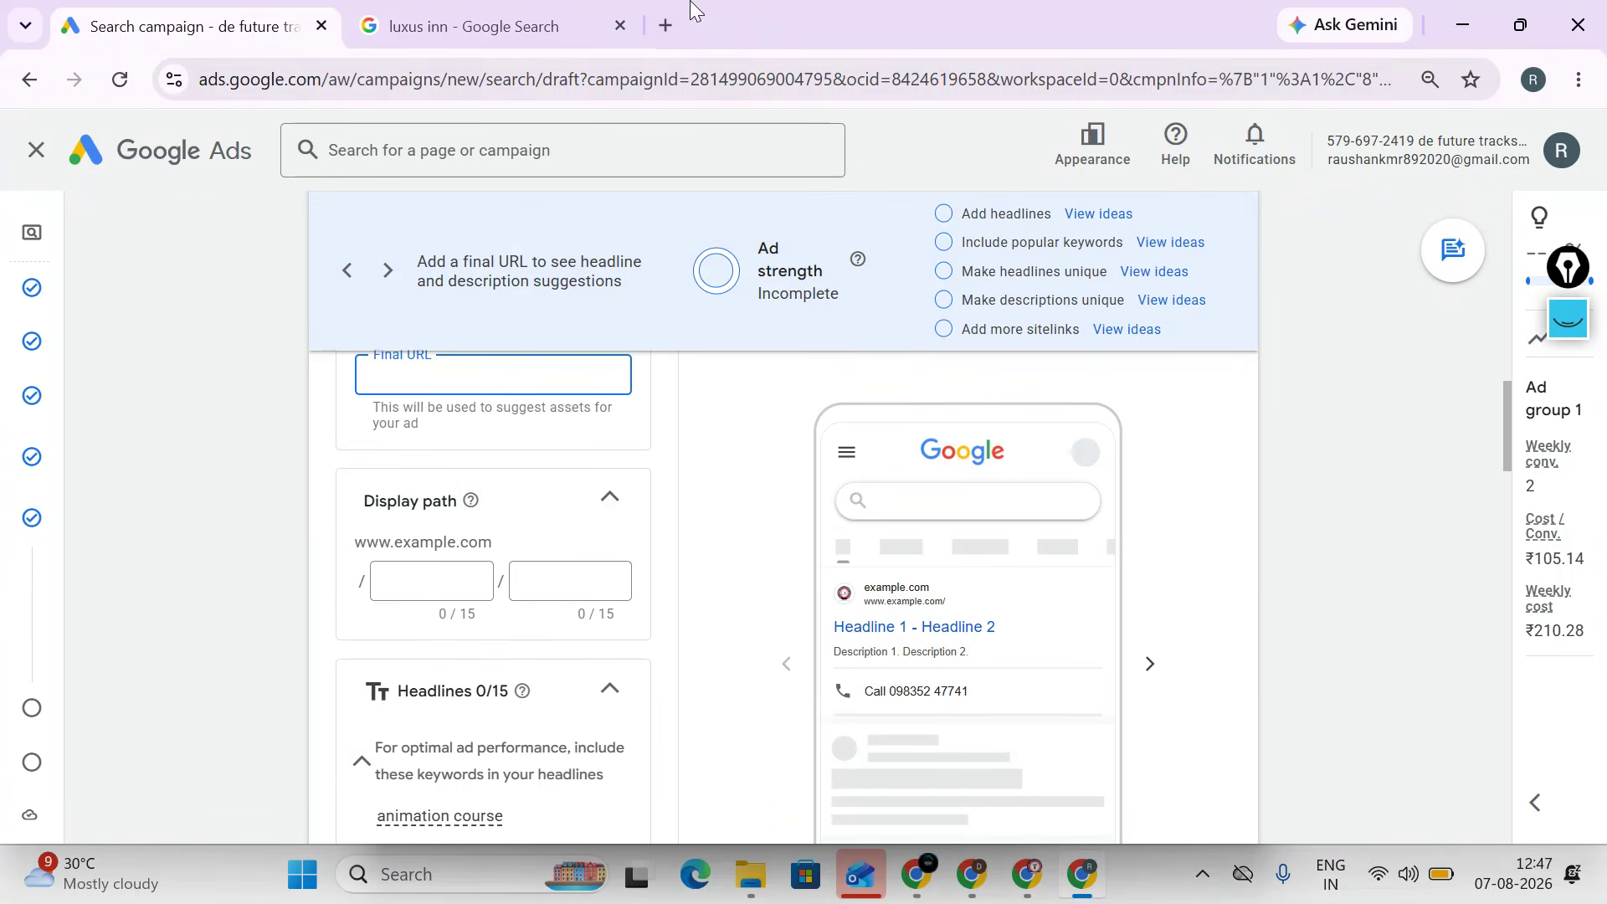
left_click(670, 23)
type("t")
key("Return")
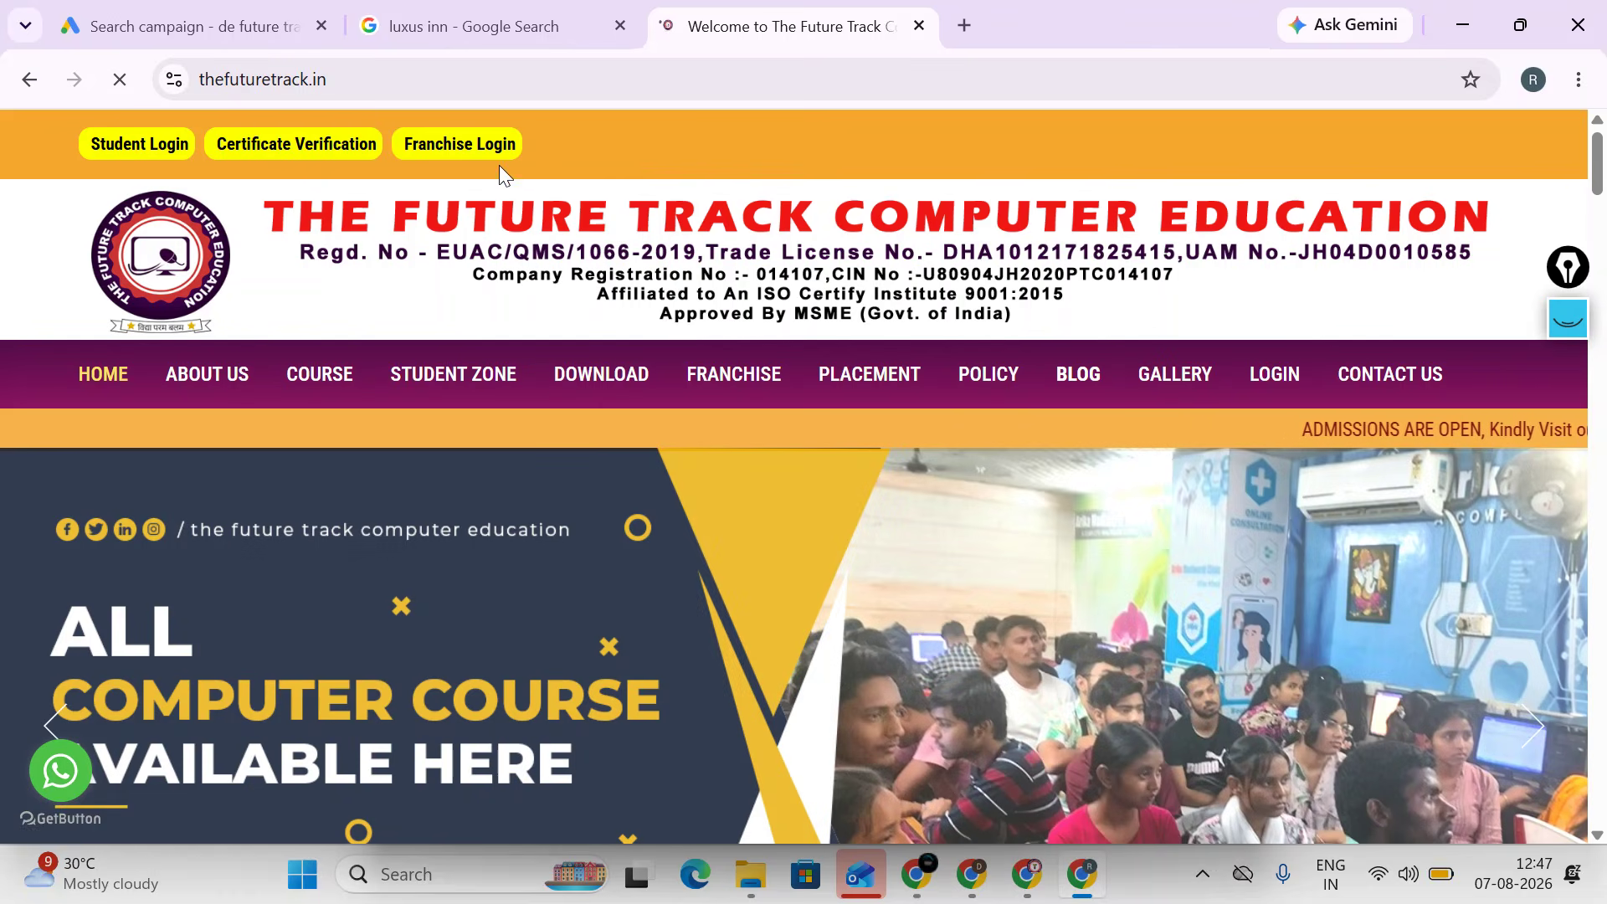
left_click(366, 75)
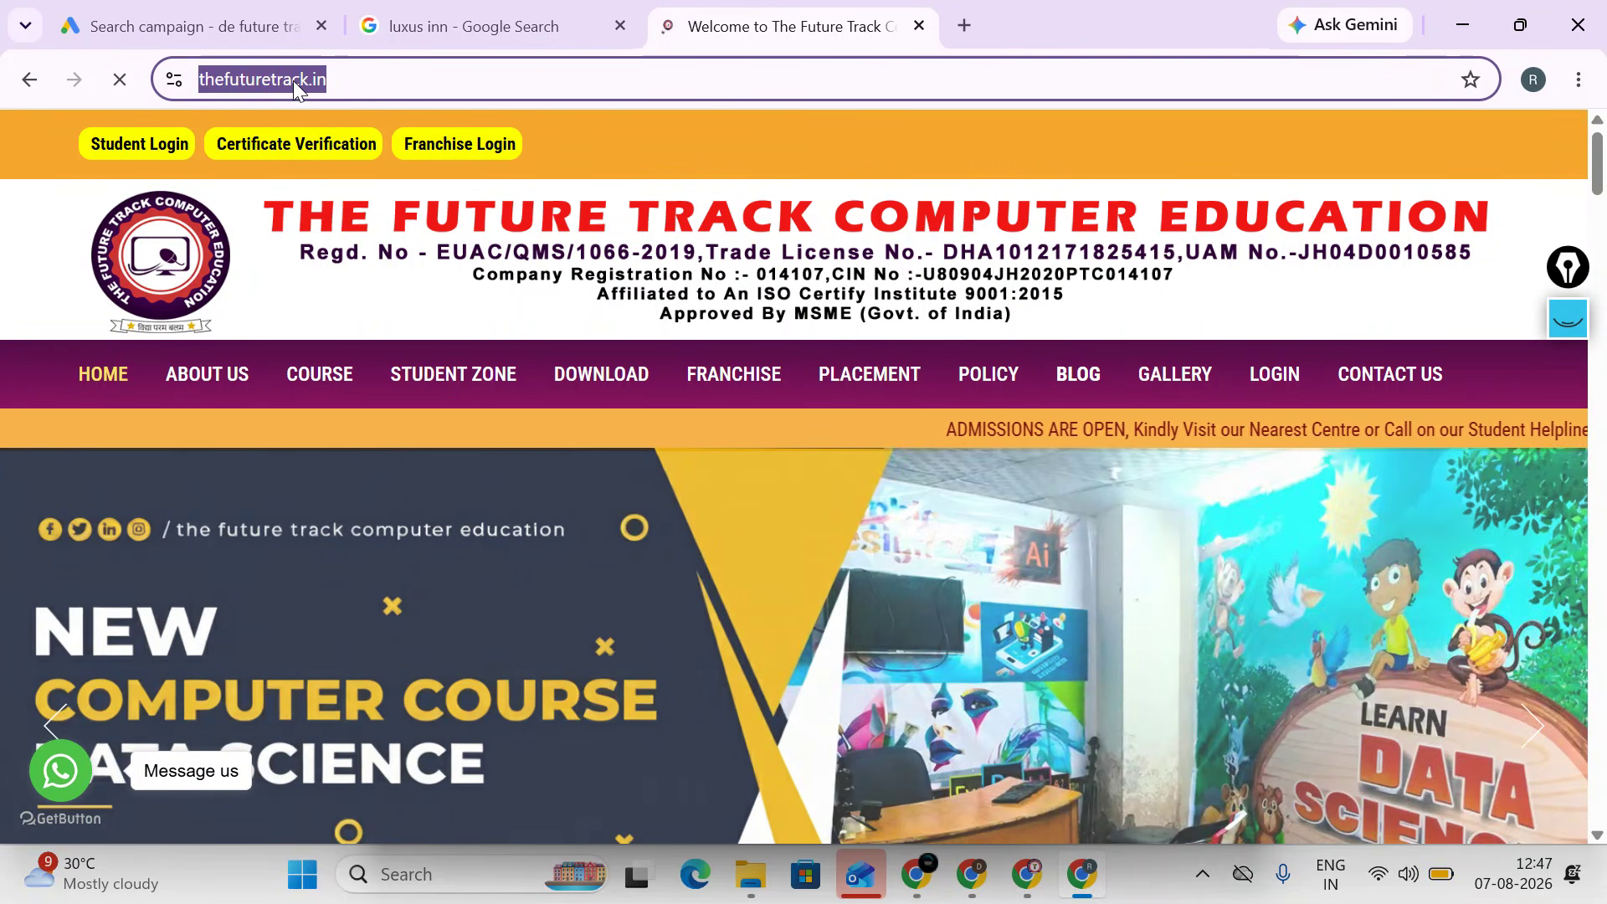
right_click(292, 80)
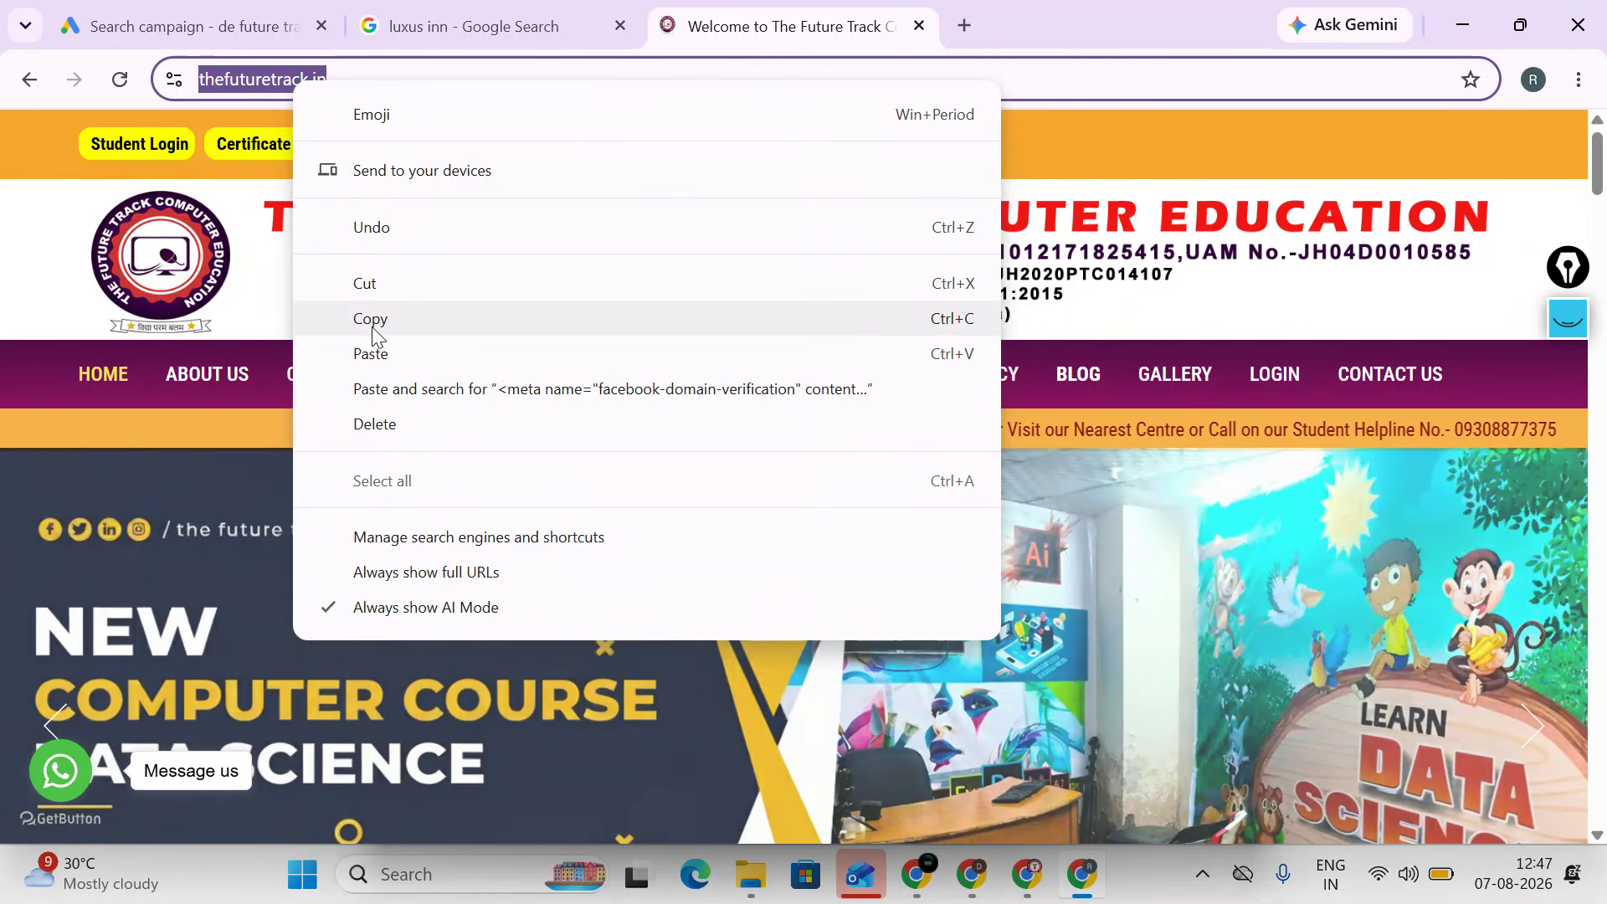
left_click(369, 317)
left_click(179, 39)
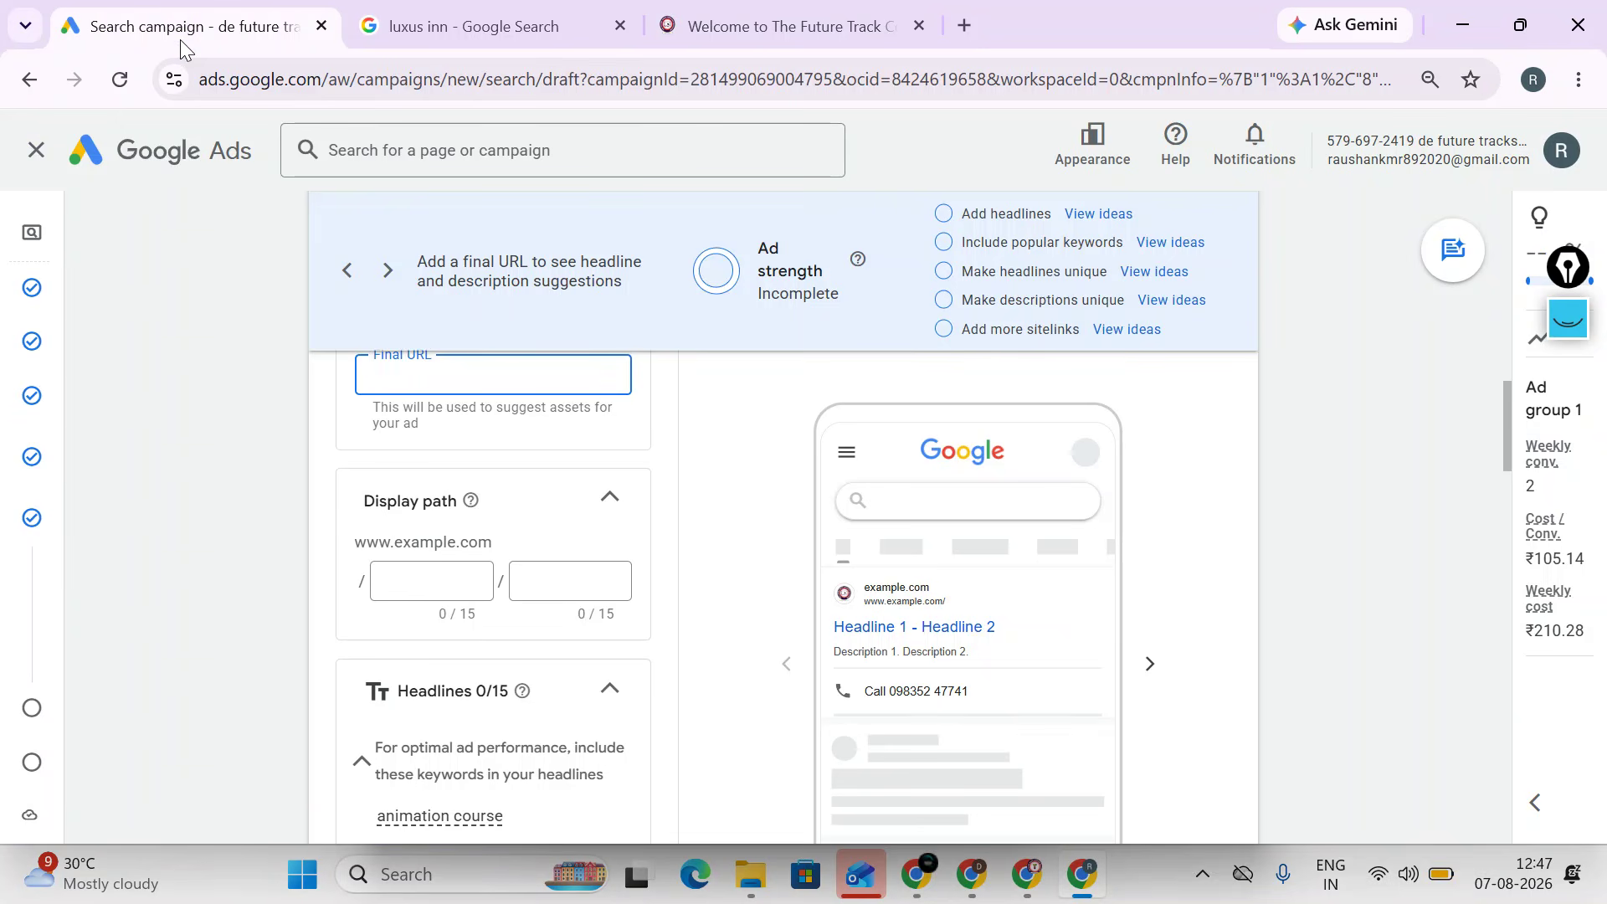
right_click(416, 377)
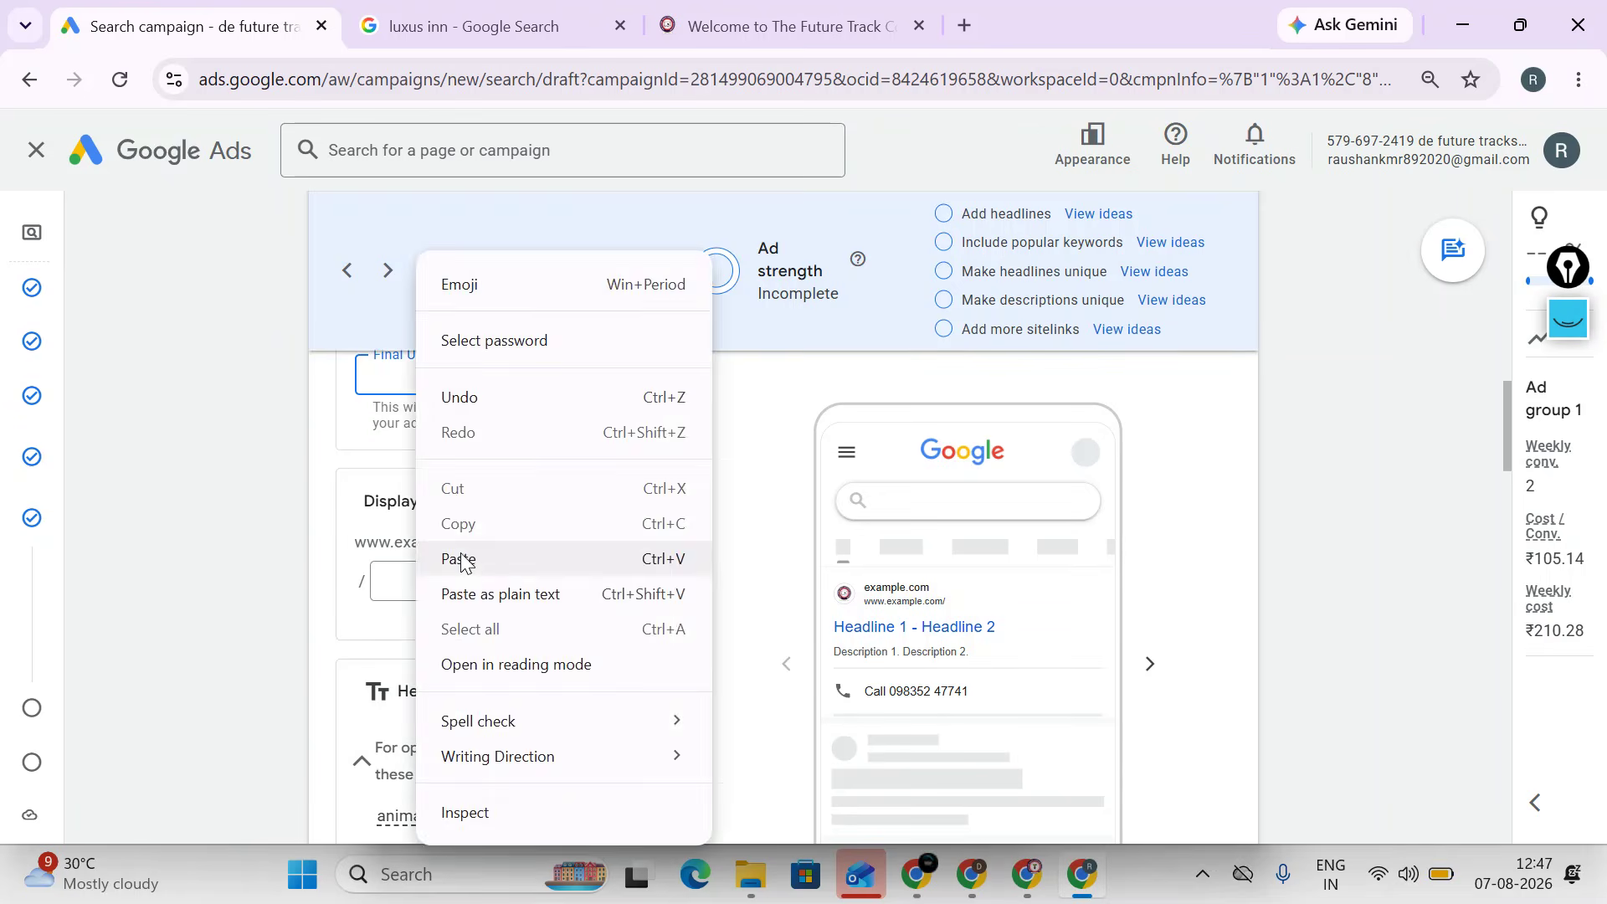
left_click(460, 560)
- Set the two parts of the ad's display path to "computer" and "course"
left_click(441, 576)
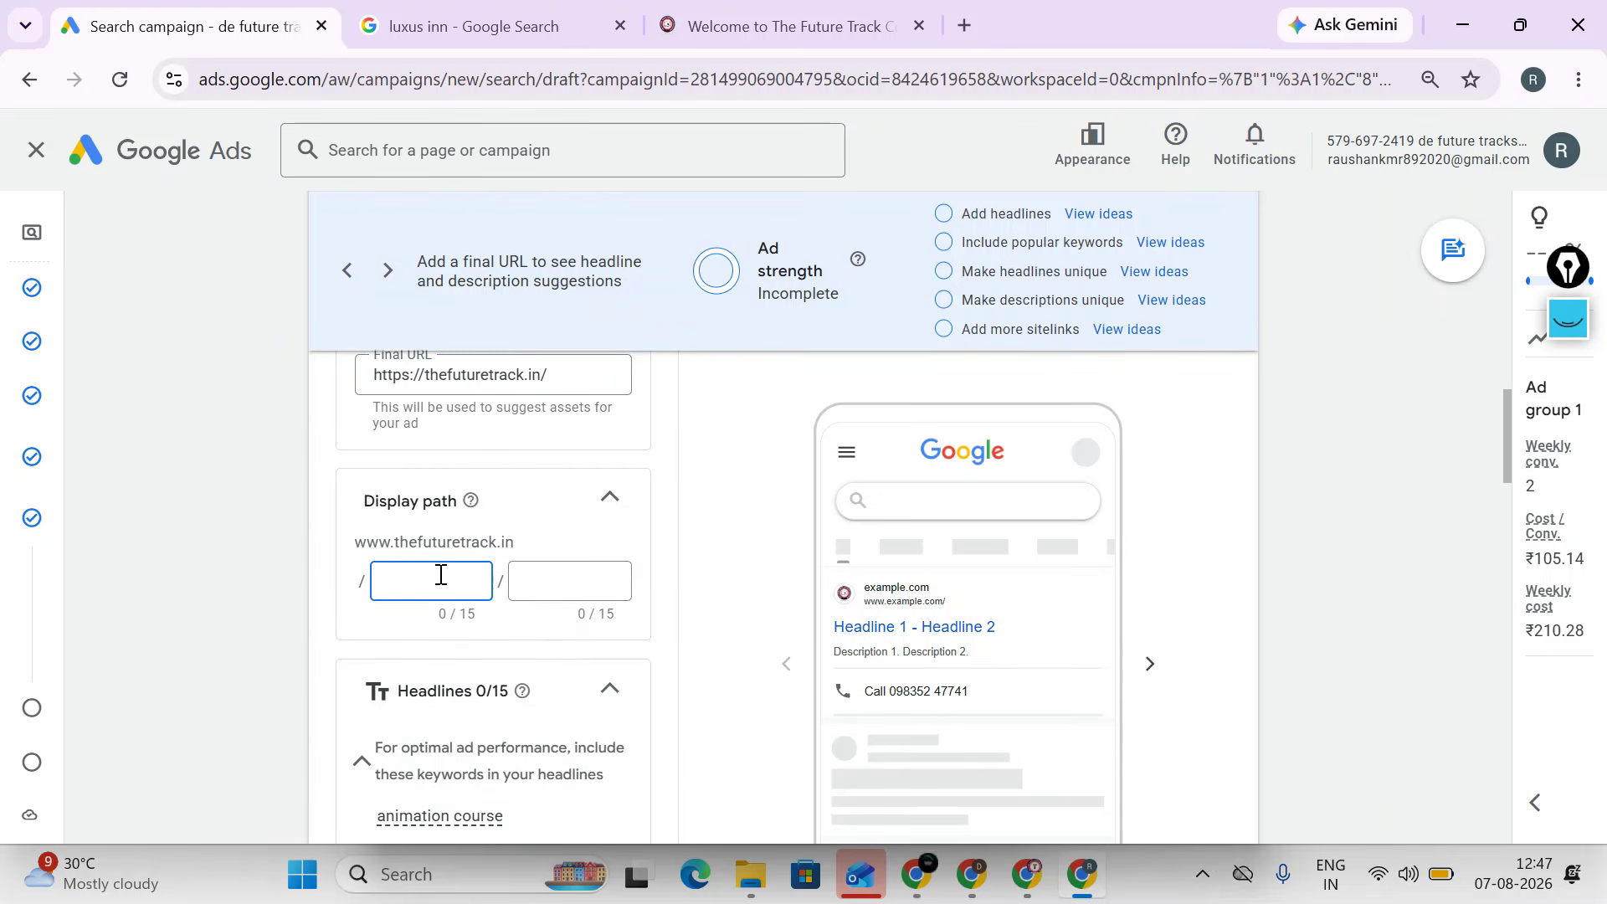
type("computer")
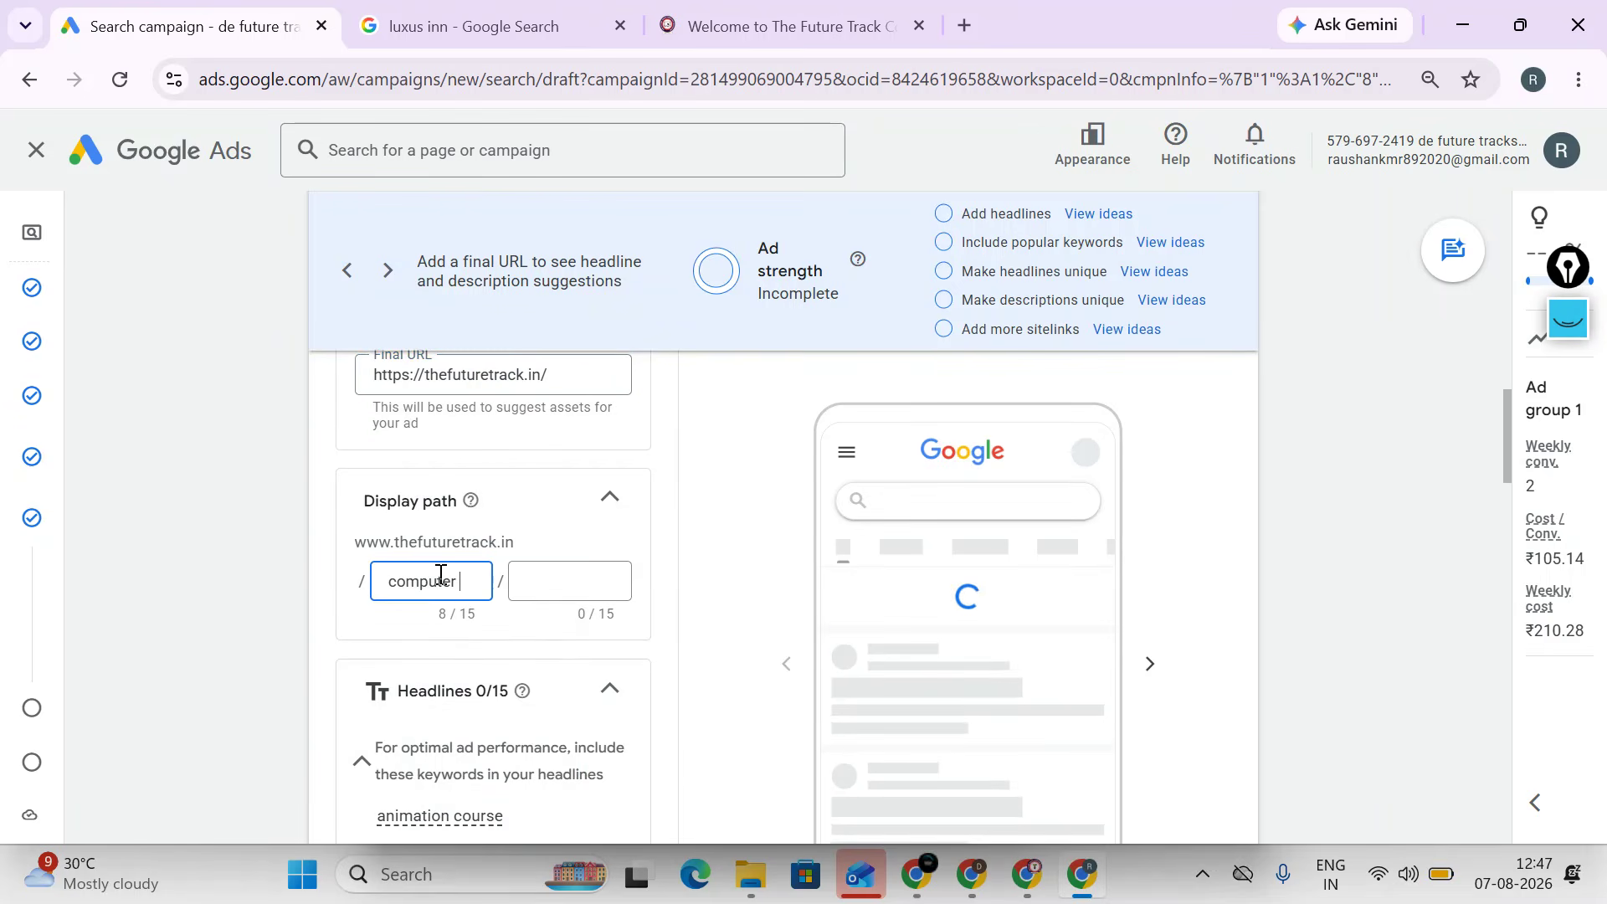
key("Tab")
left_click_drag(441, 576, 350, 592)
type("computer")
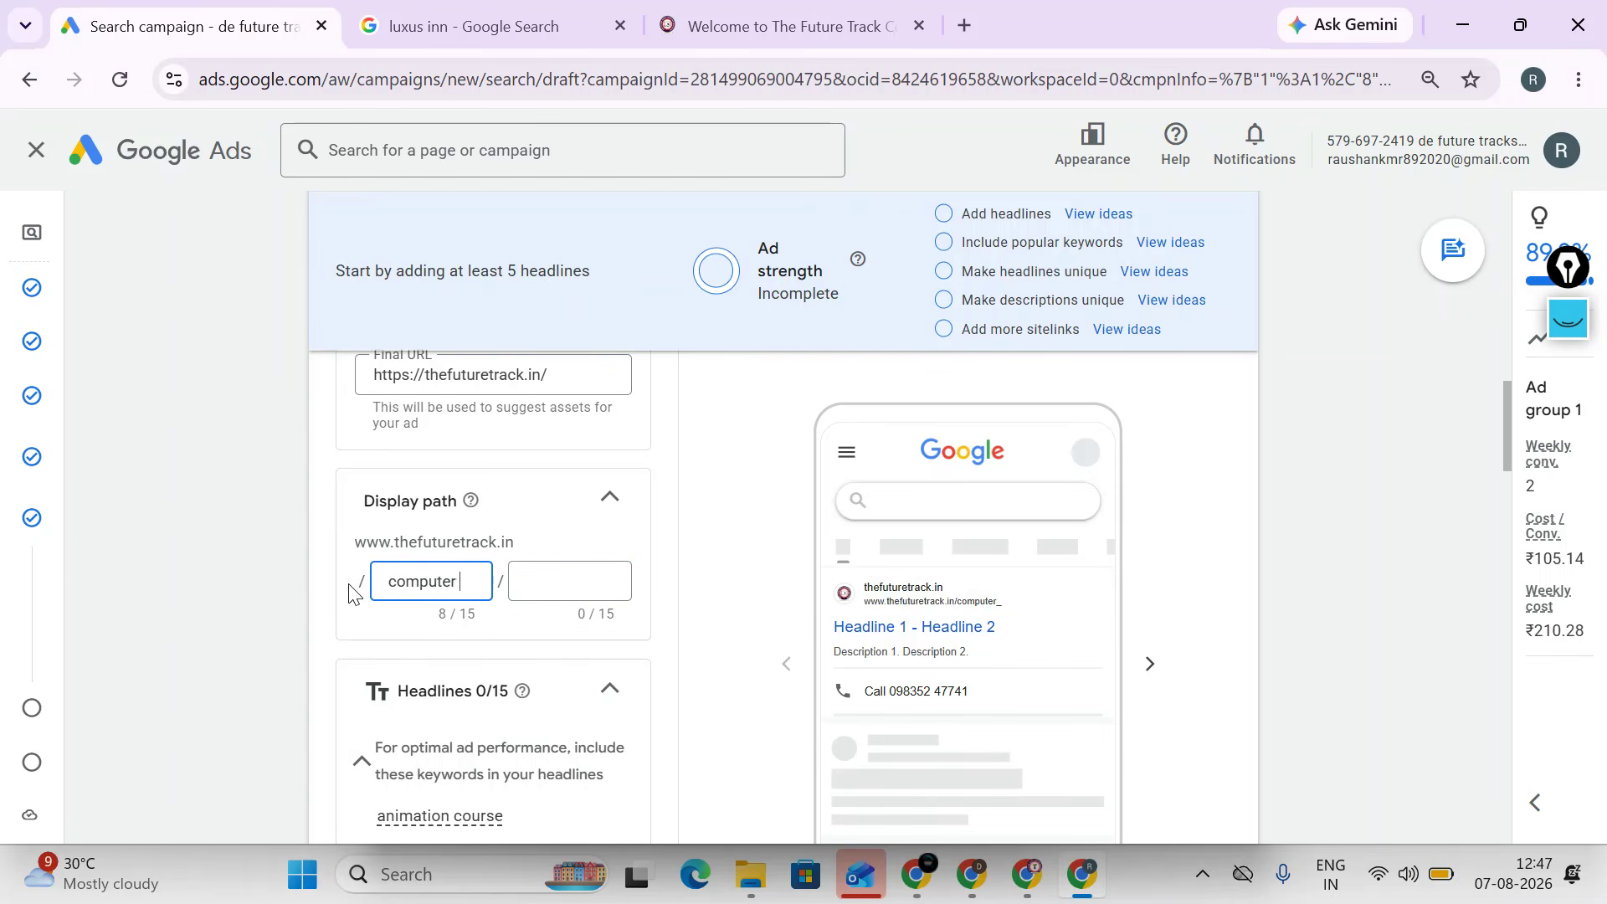
key("Tab")
type("course")
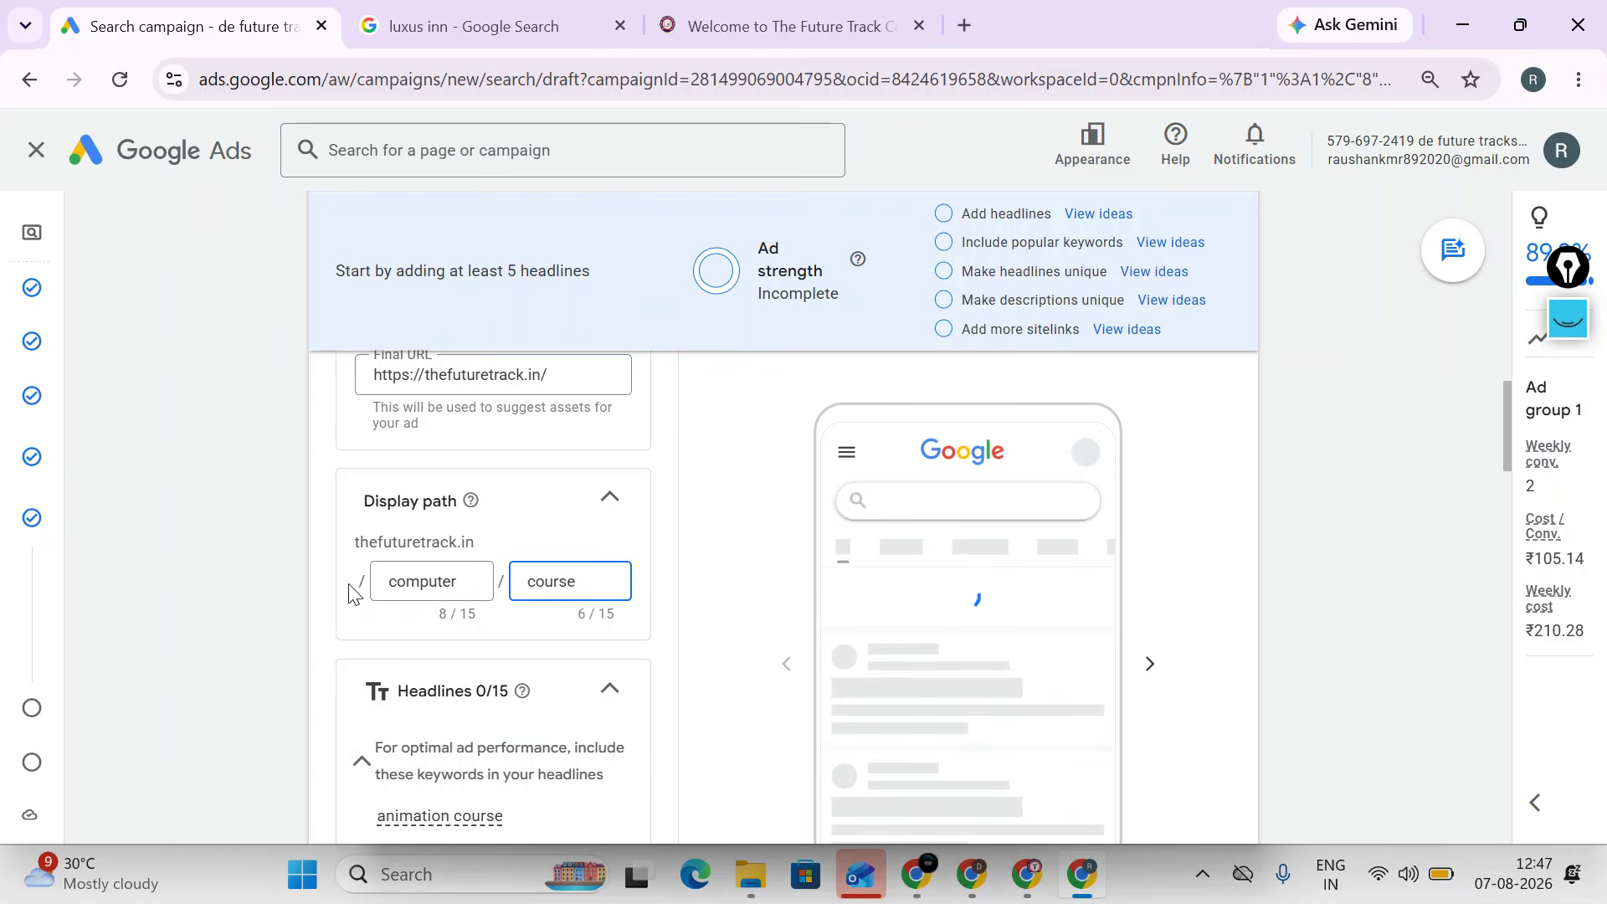
- Copy the complete list of quoted keywords from the ad group's keyword box
scroll(360, 603, "down", 5)
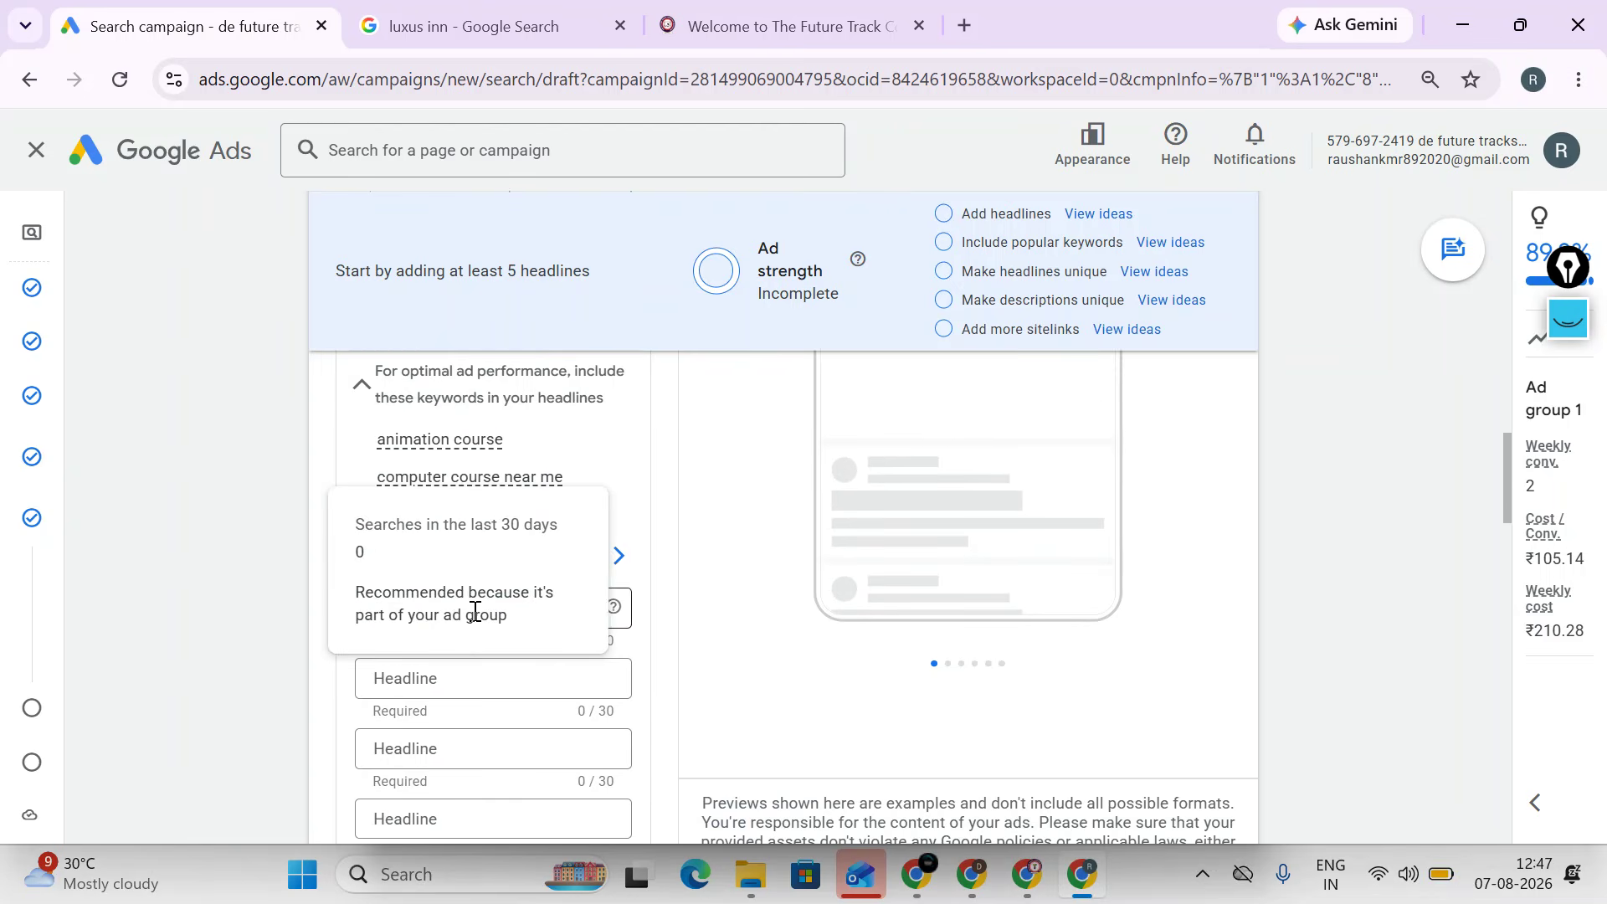
scroll(602, 339, "up", 12)
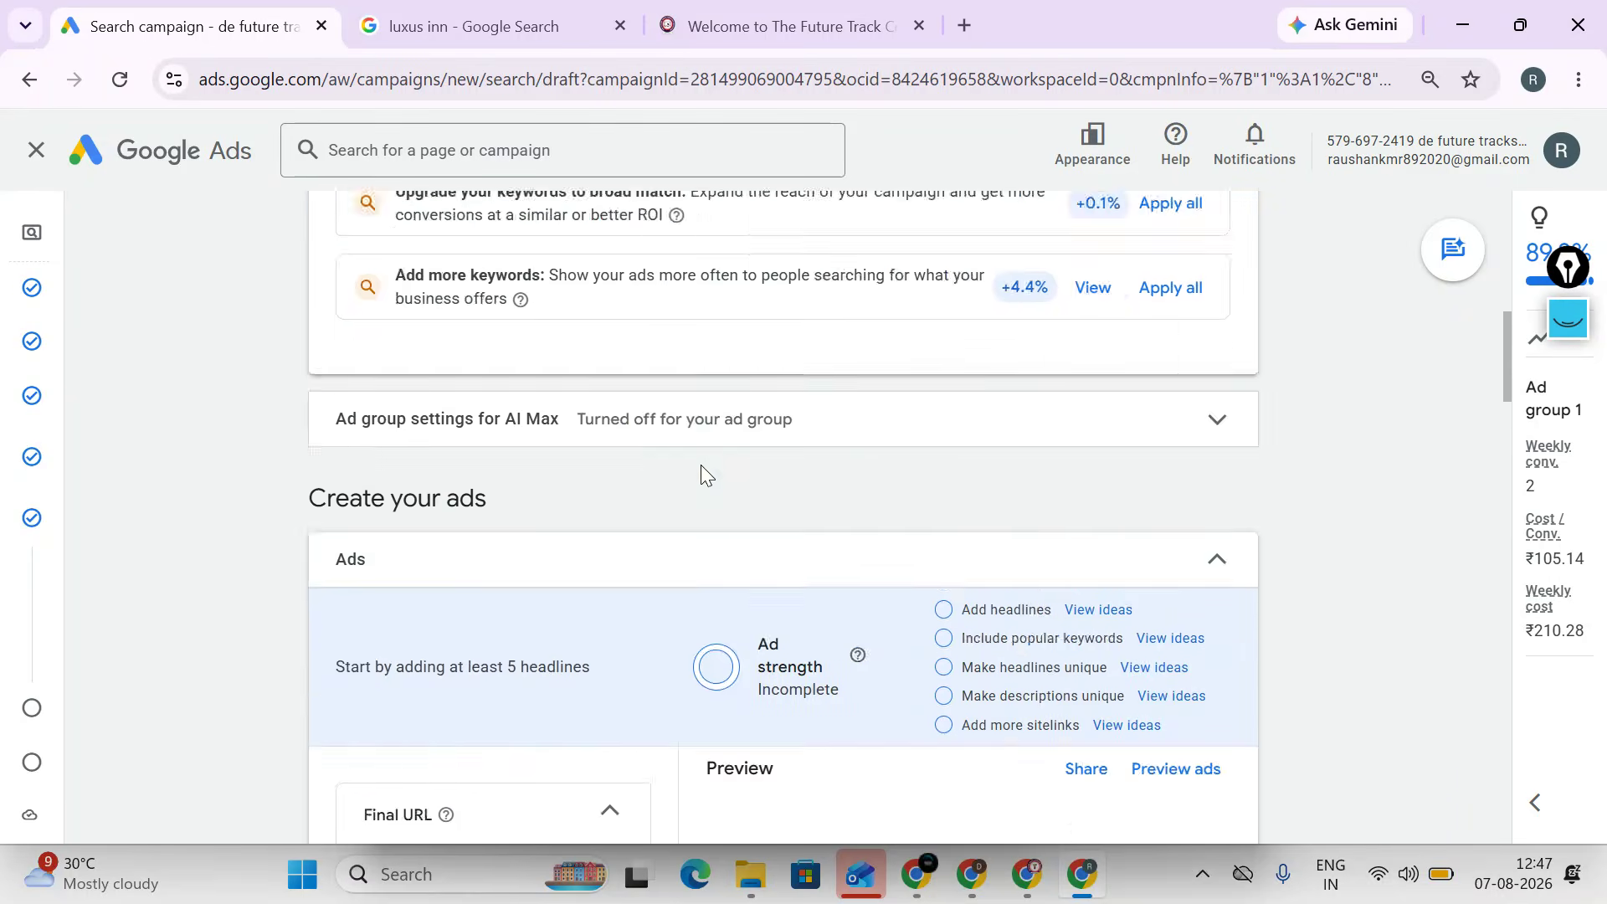
left_click_drag(610, 503, 258, 358)
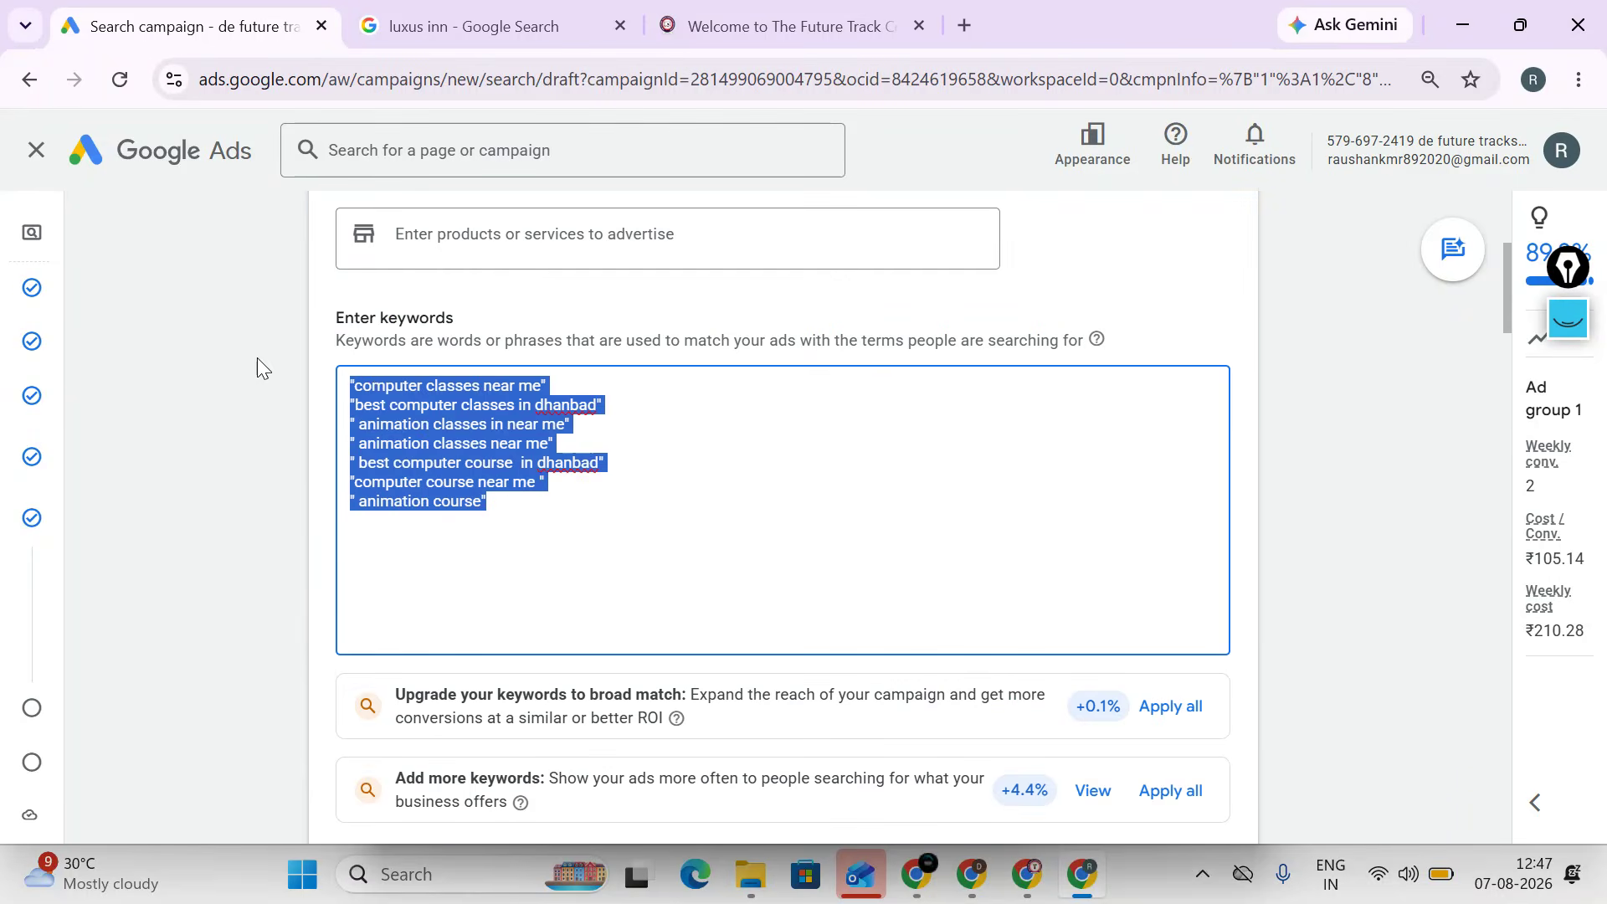
right_click(377, 391)
left_click(459, 322)
scroll(611, 569, "down", 10)
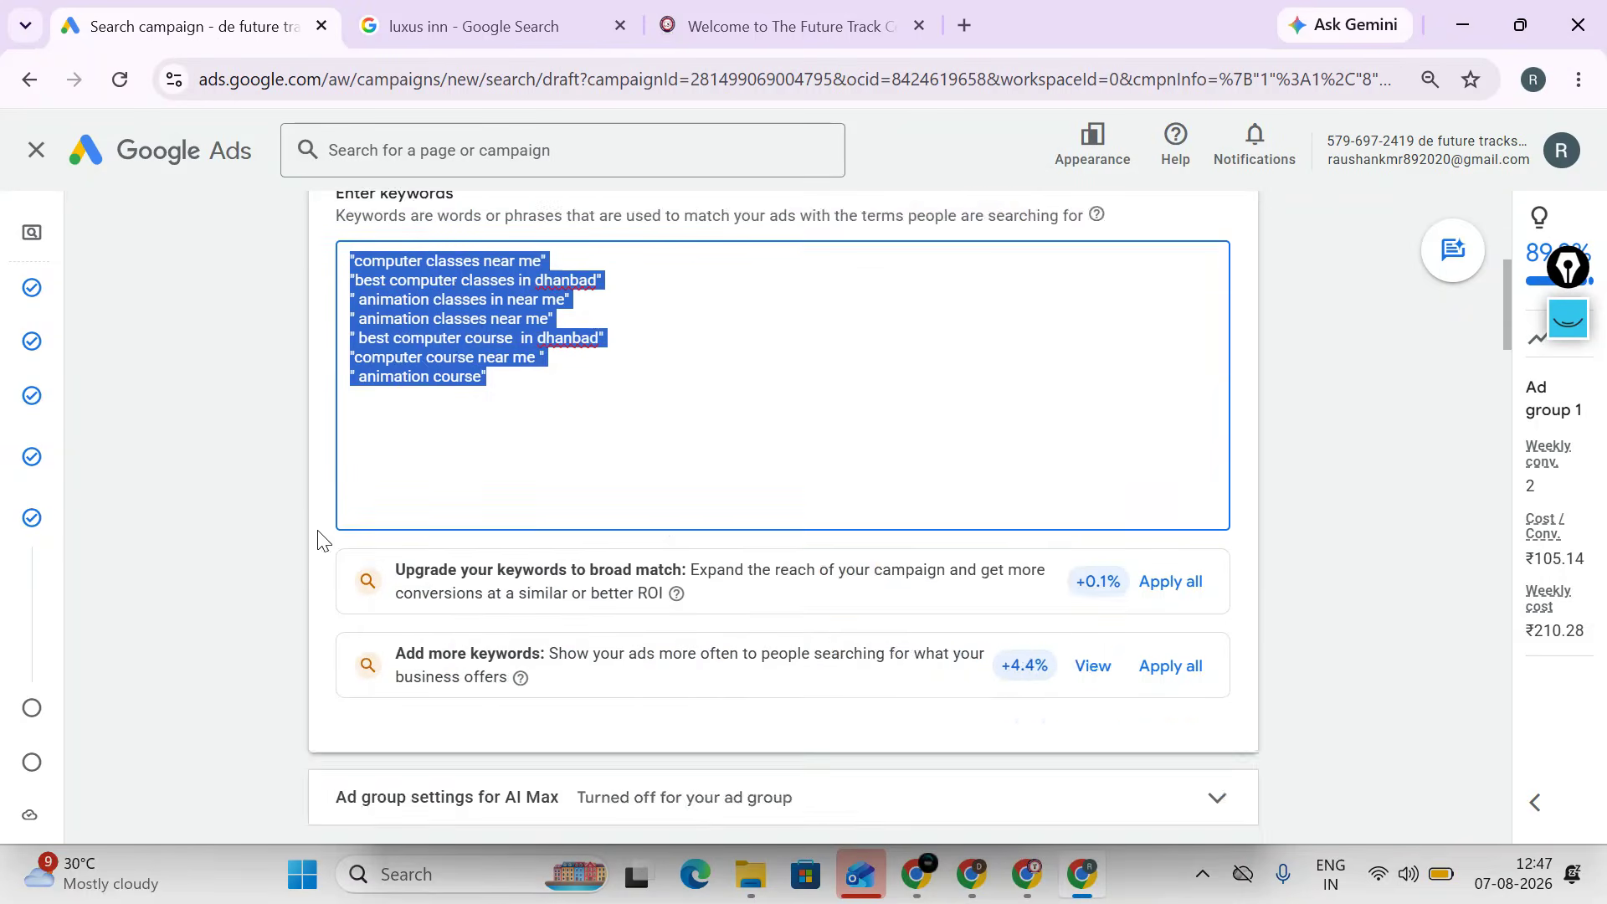
scroll(961, 556, "up", 3)
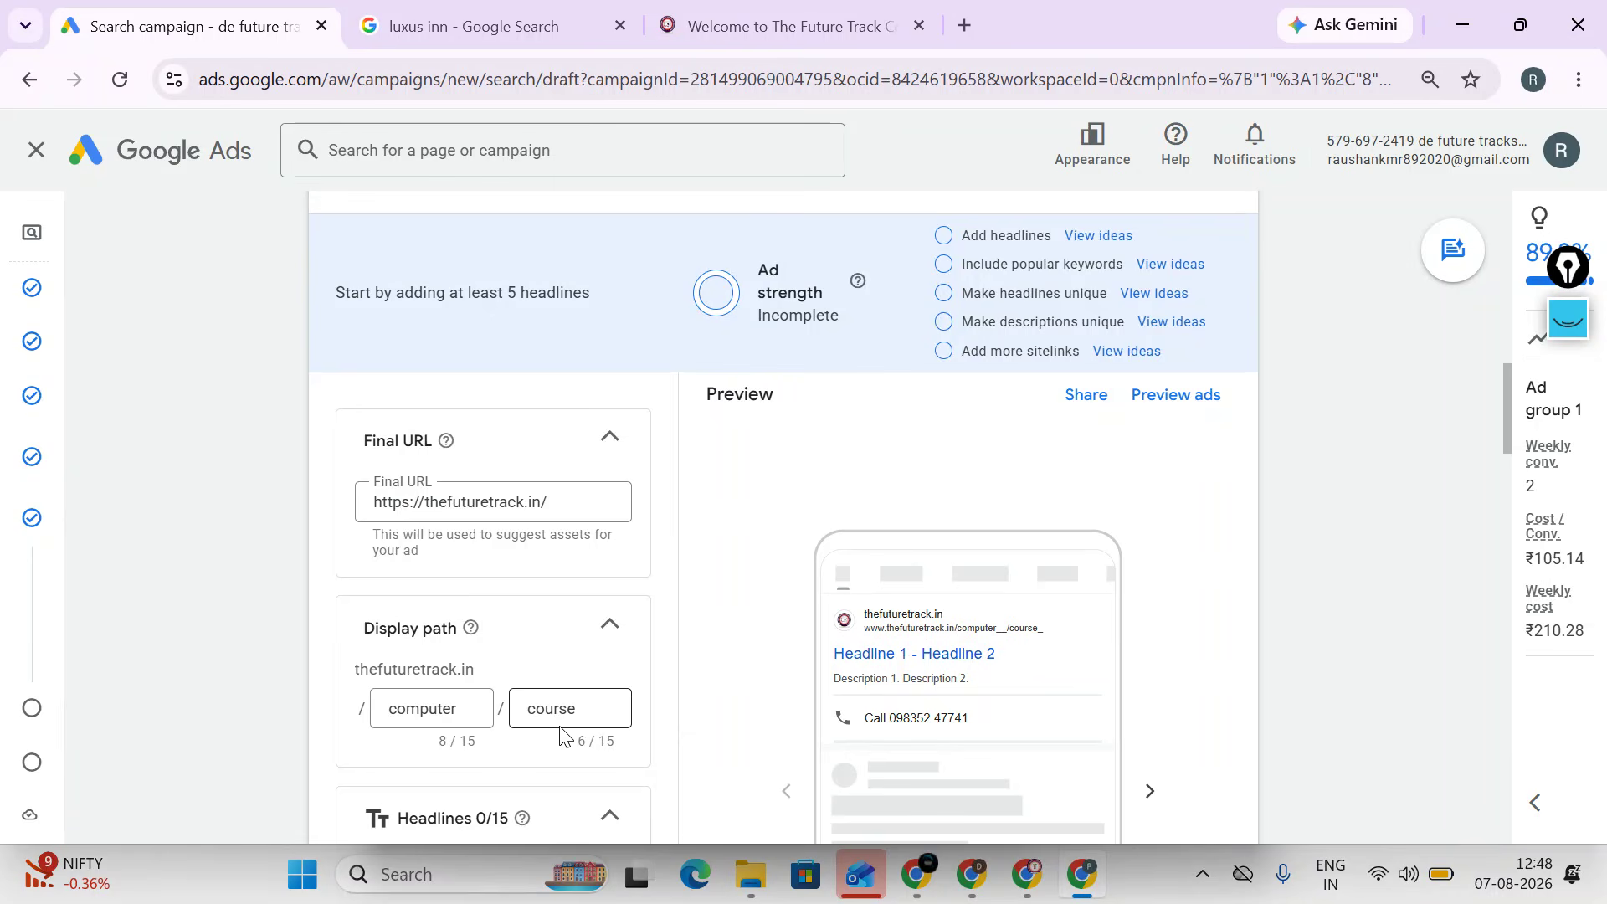
scroll(560, 735, "down", 5)
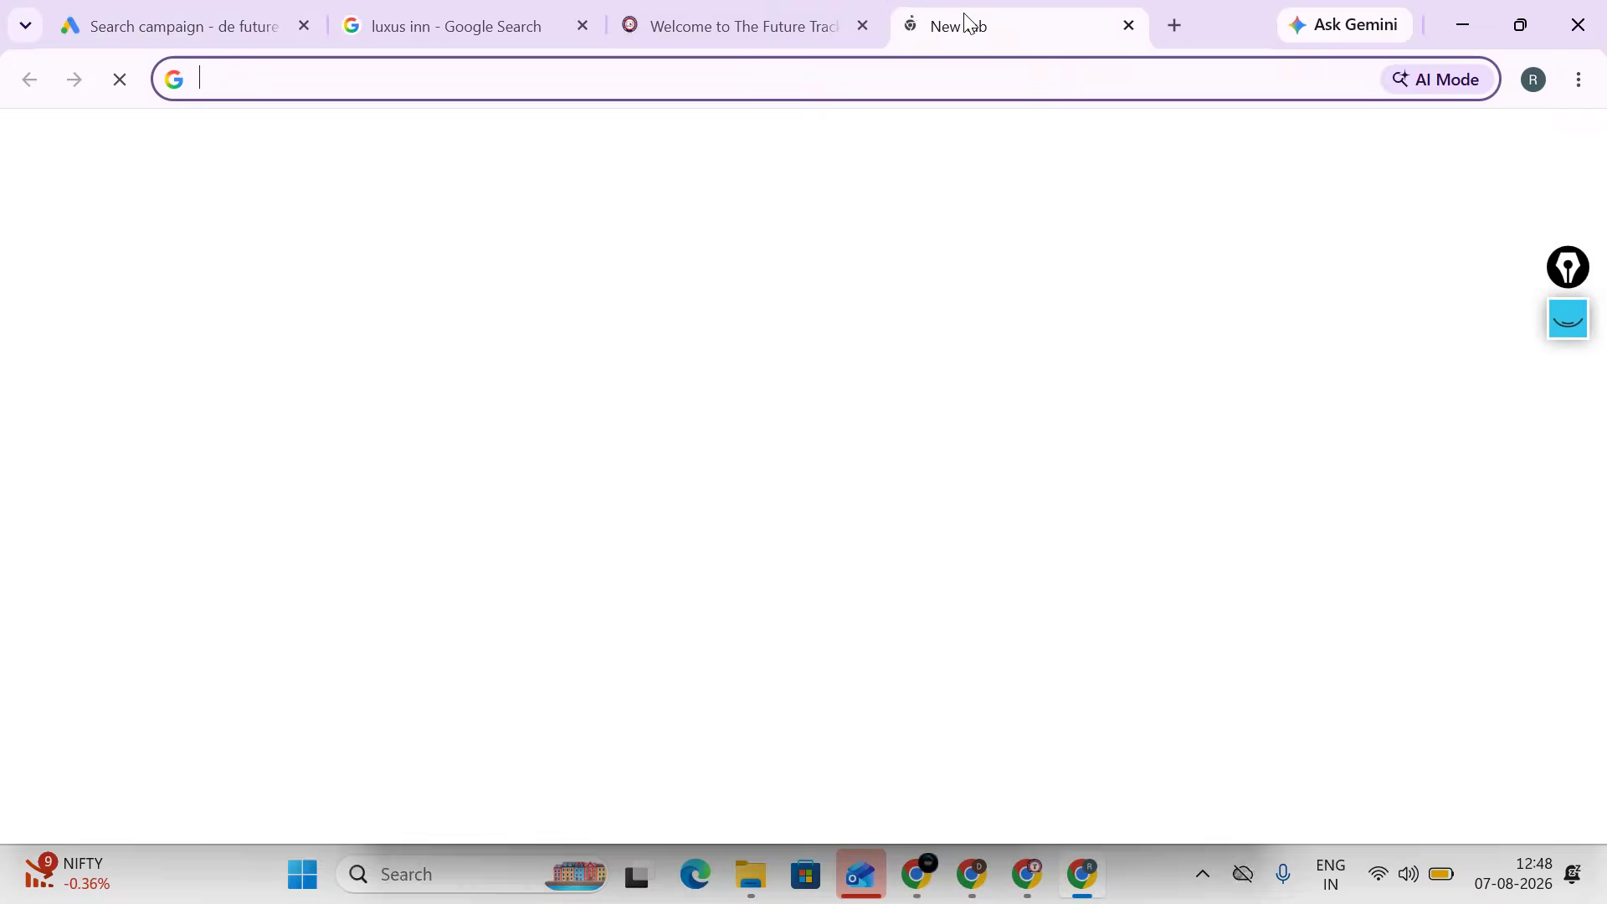
- Search the web for Claude AI in a new tab and open its sign-in page
left_click(963, 24)
type("cha")
key("Return")
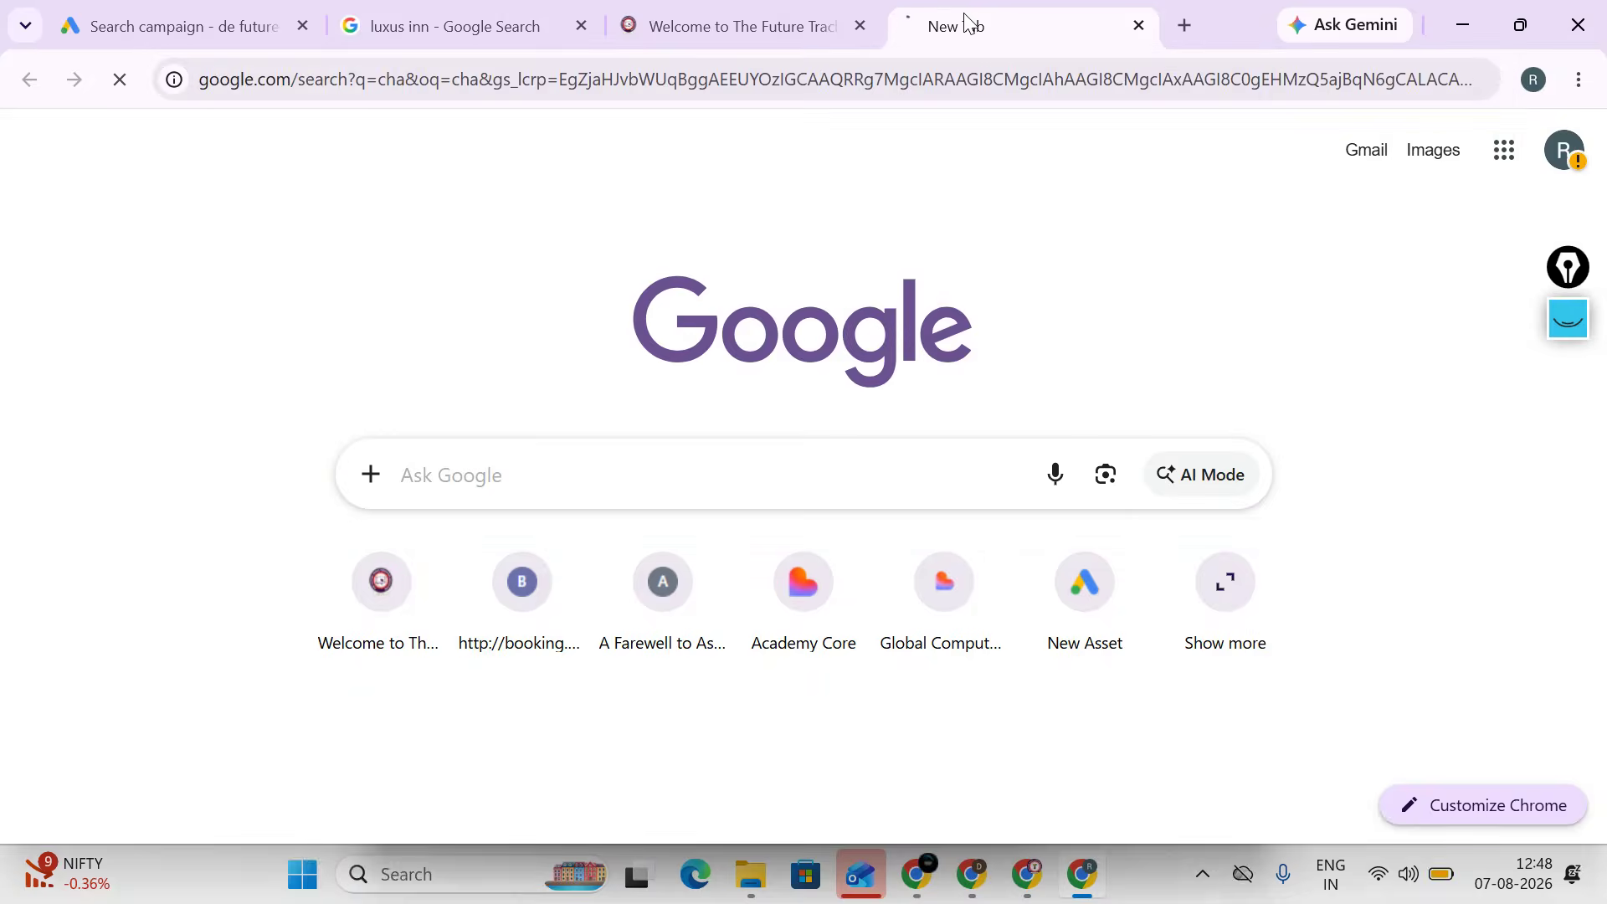
left_click_drag(517, 160, 229, 186)
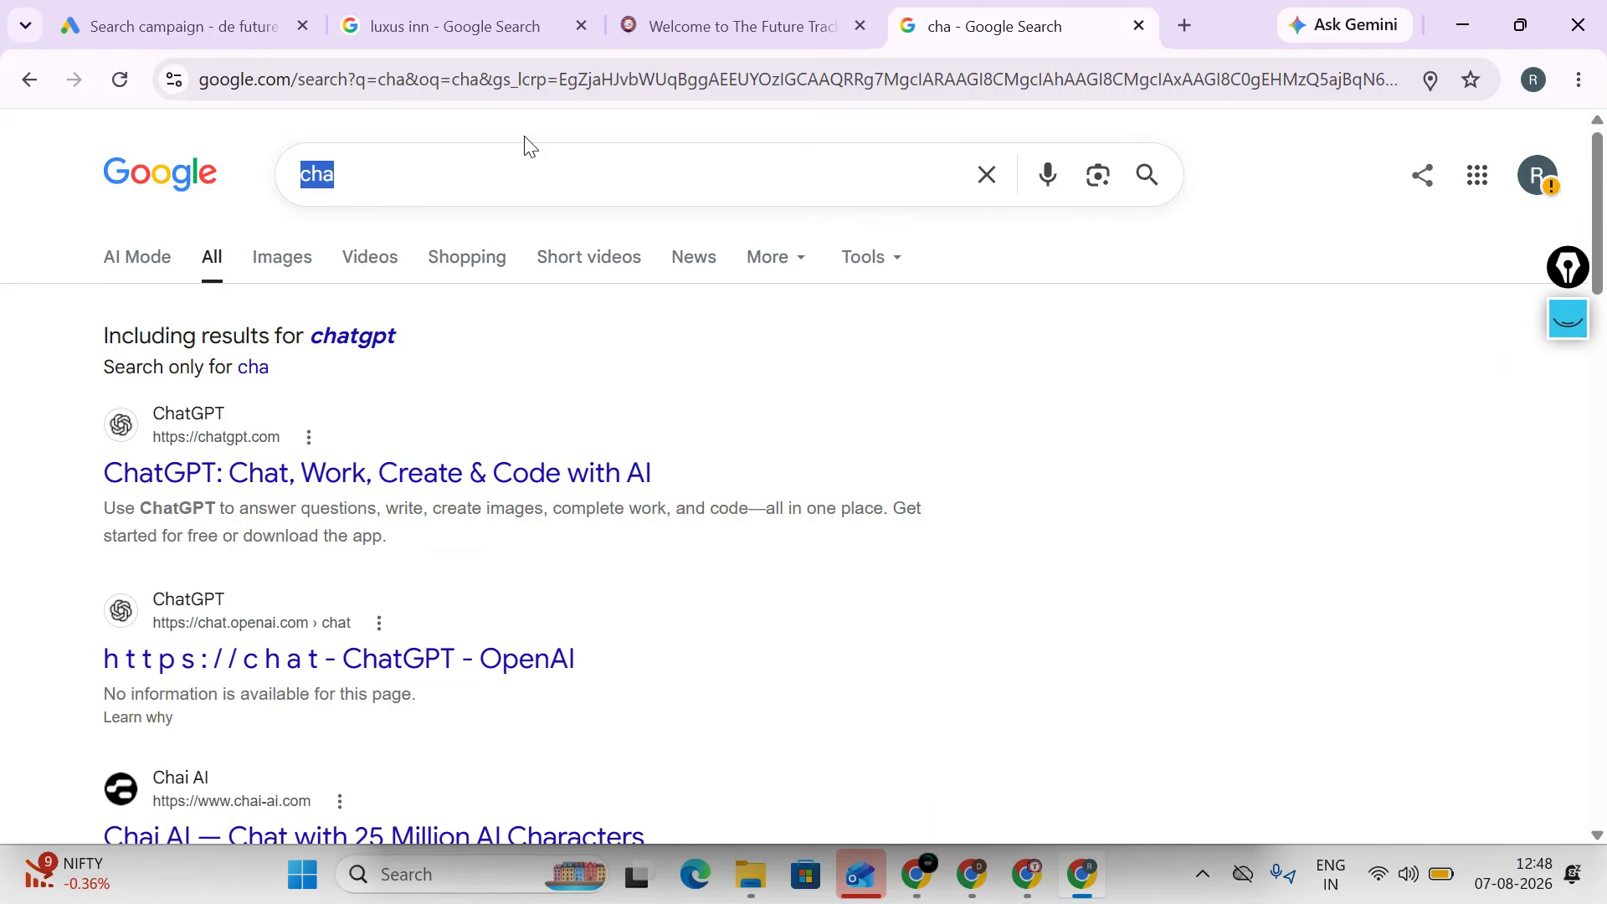
type("claue ia")
key("Return")
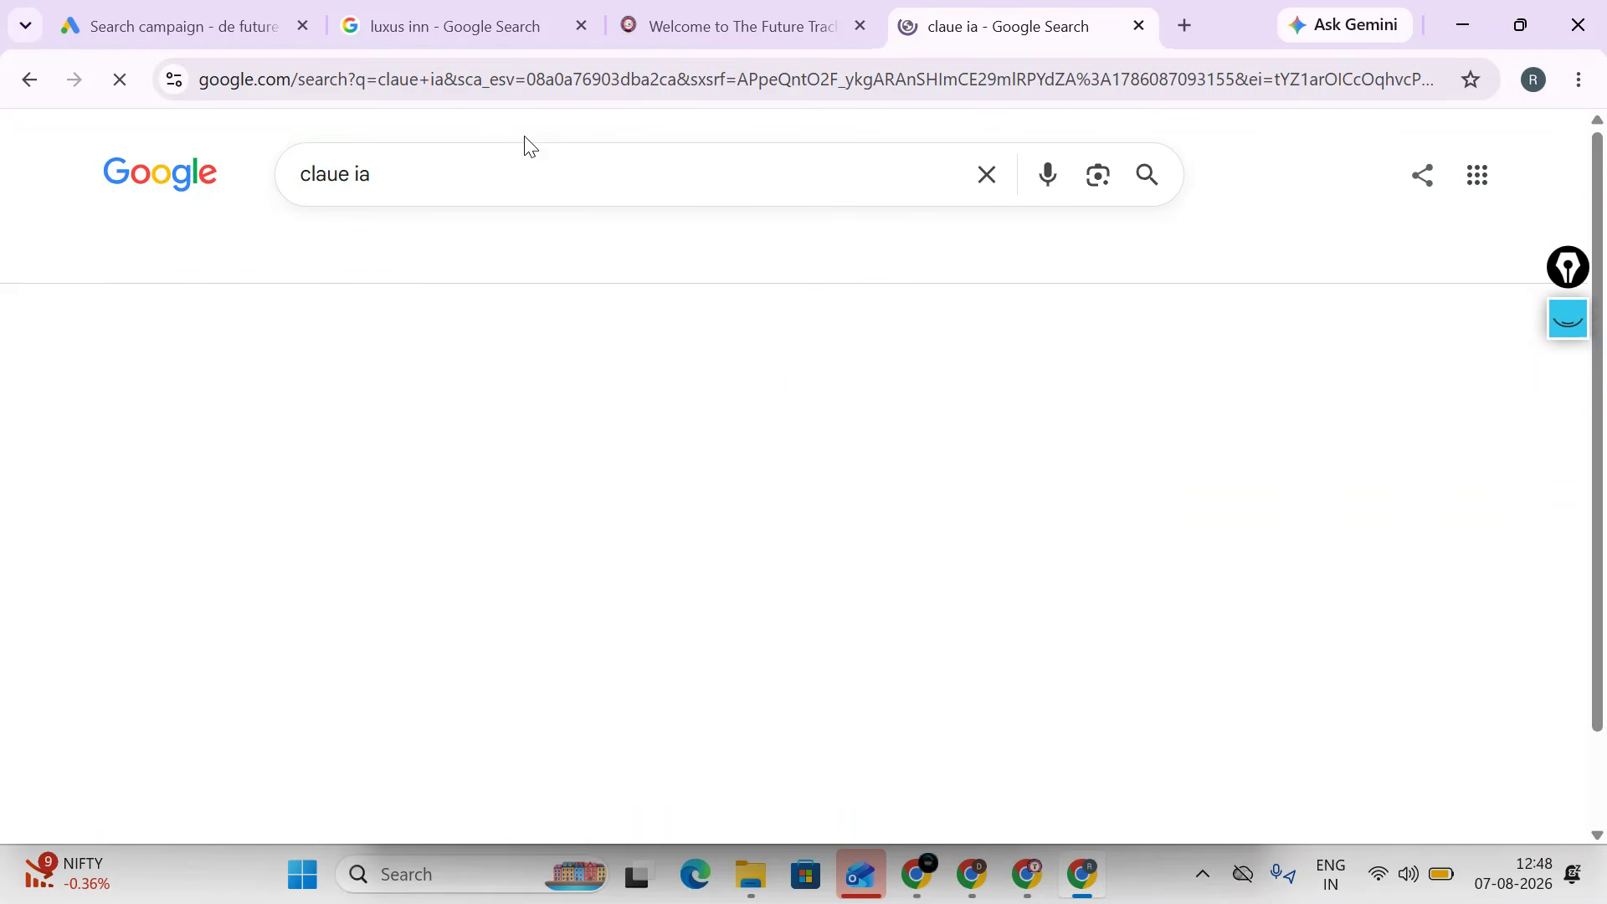
left_click(209, 473)
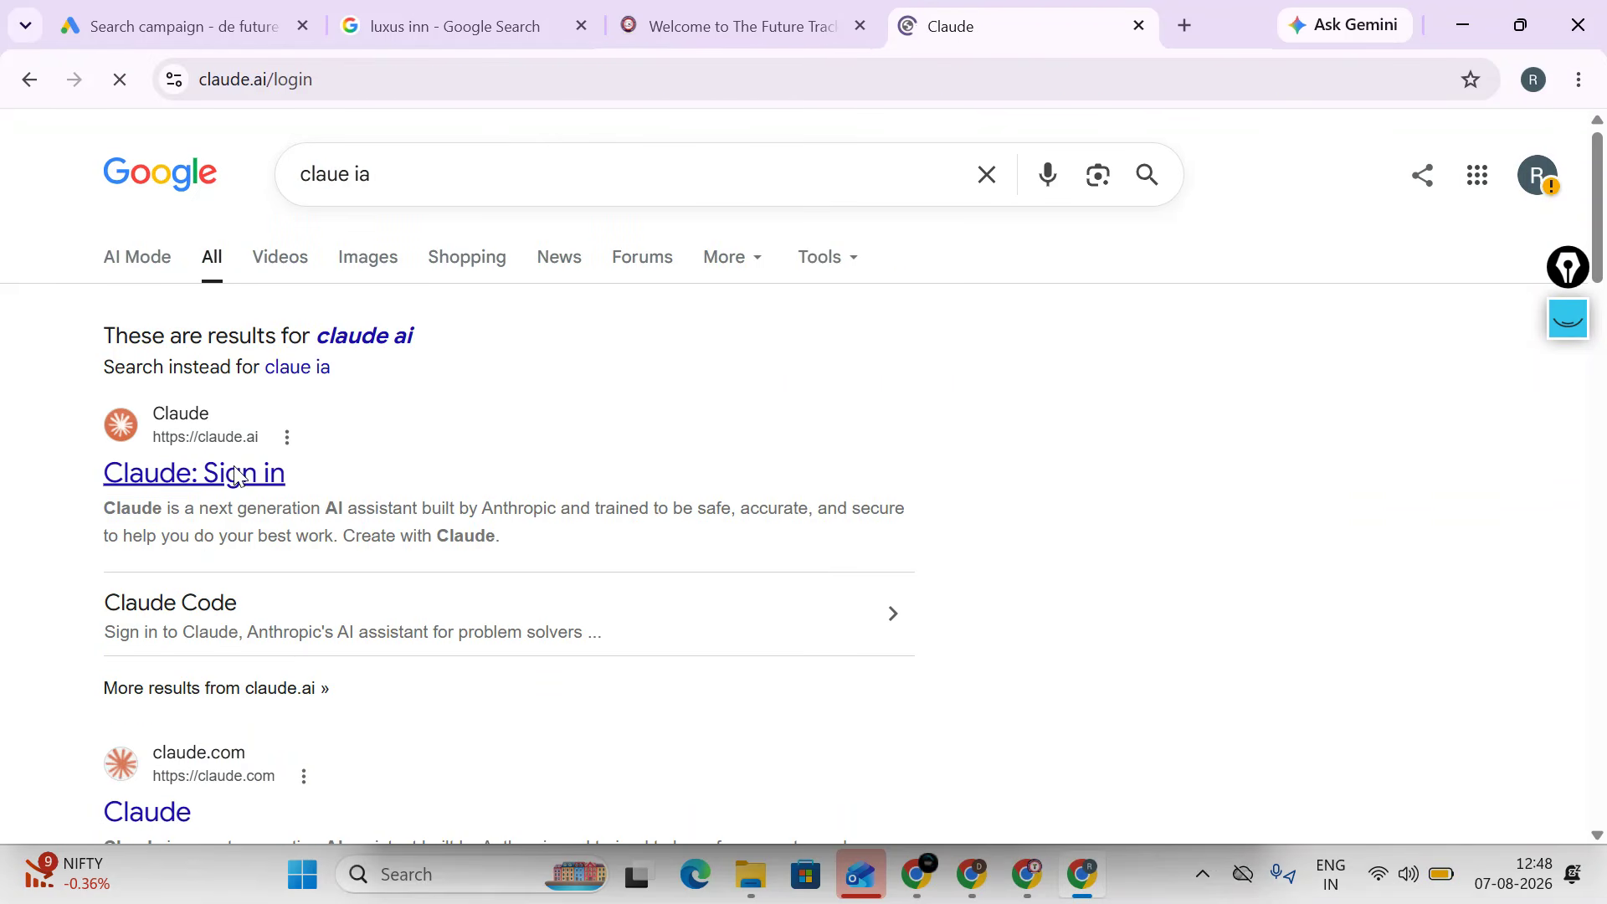
left_click(1205, 785)
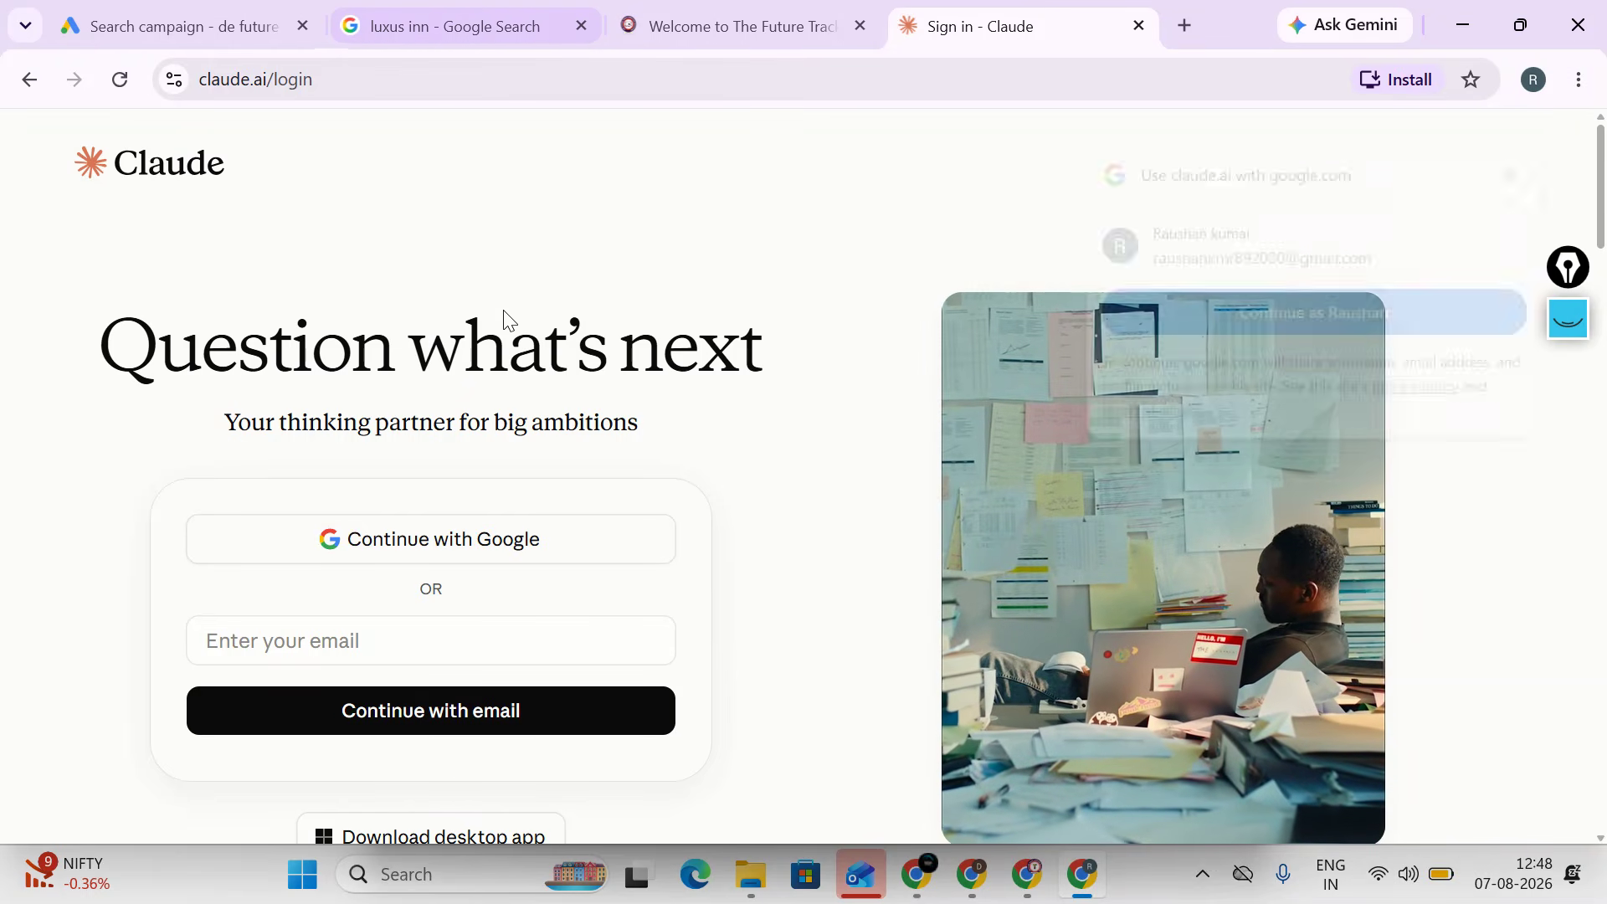
- Switch to the Chrome profile labelled "the future track 1" and open ChatGPT there
left_click(1544, 74)
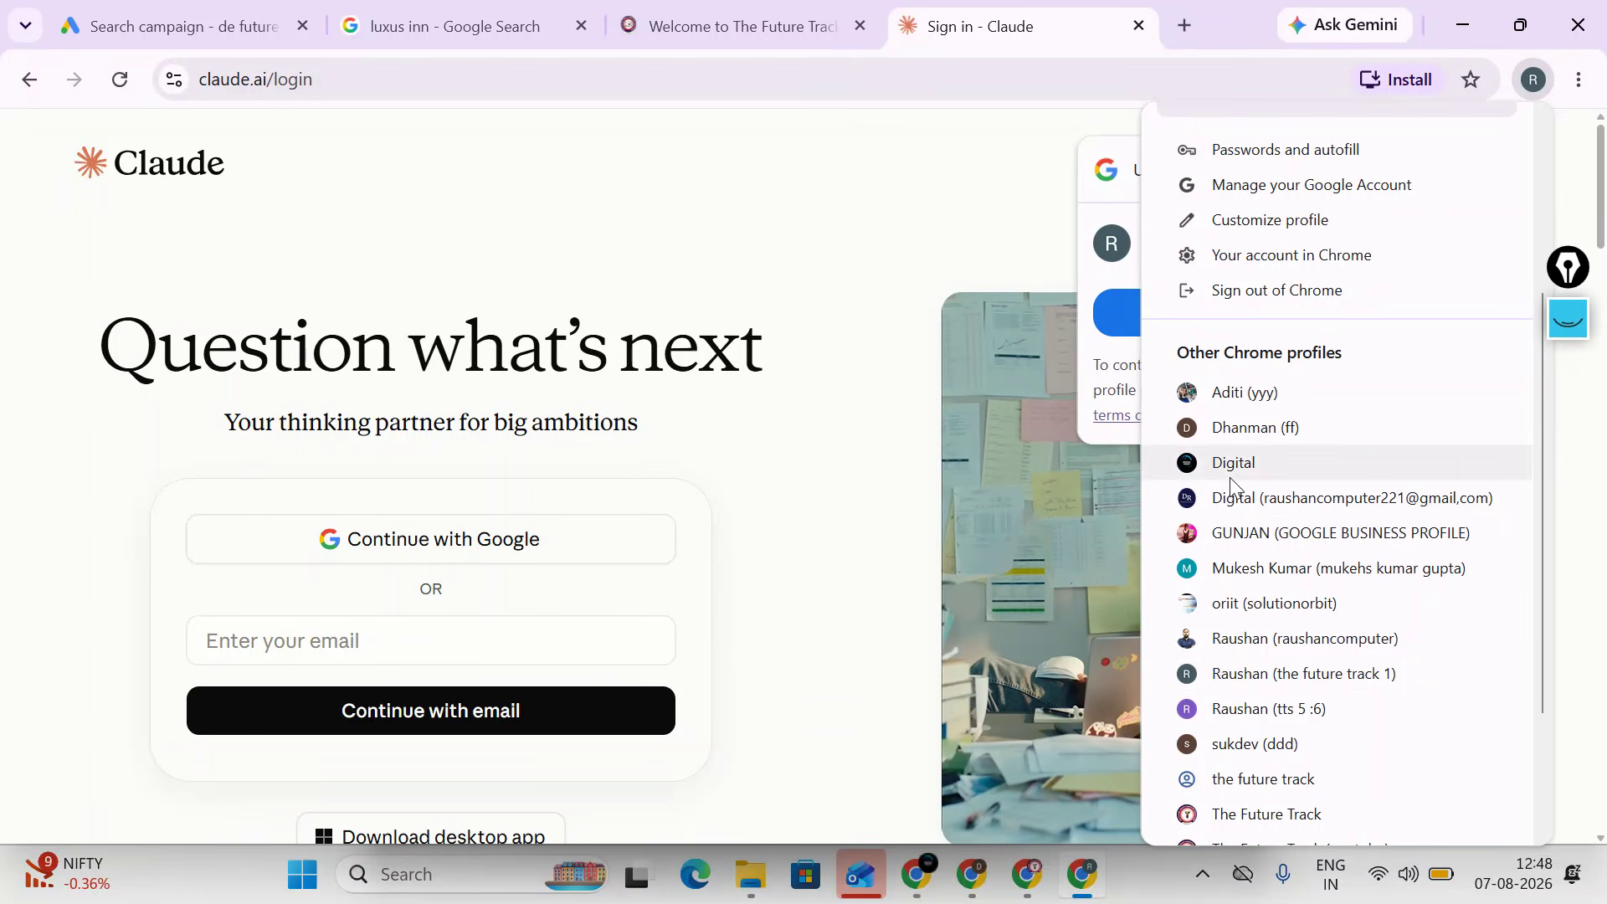
left_click(1289, 673)
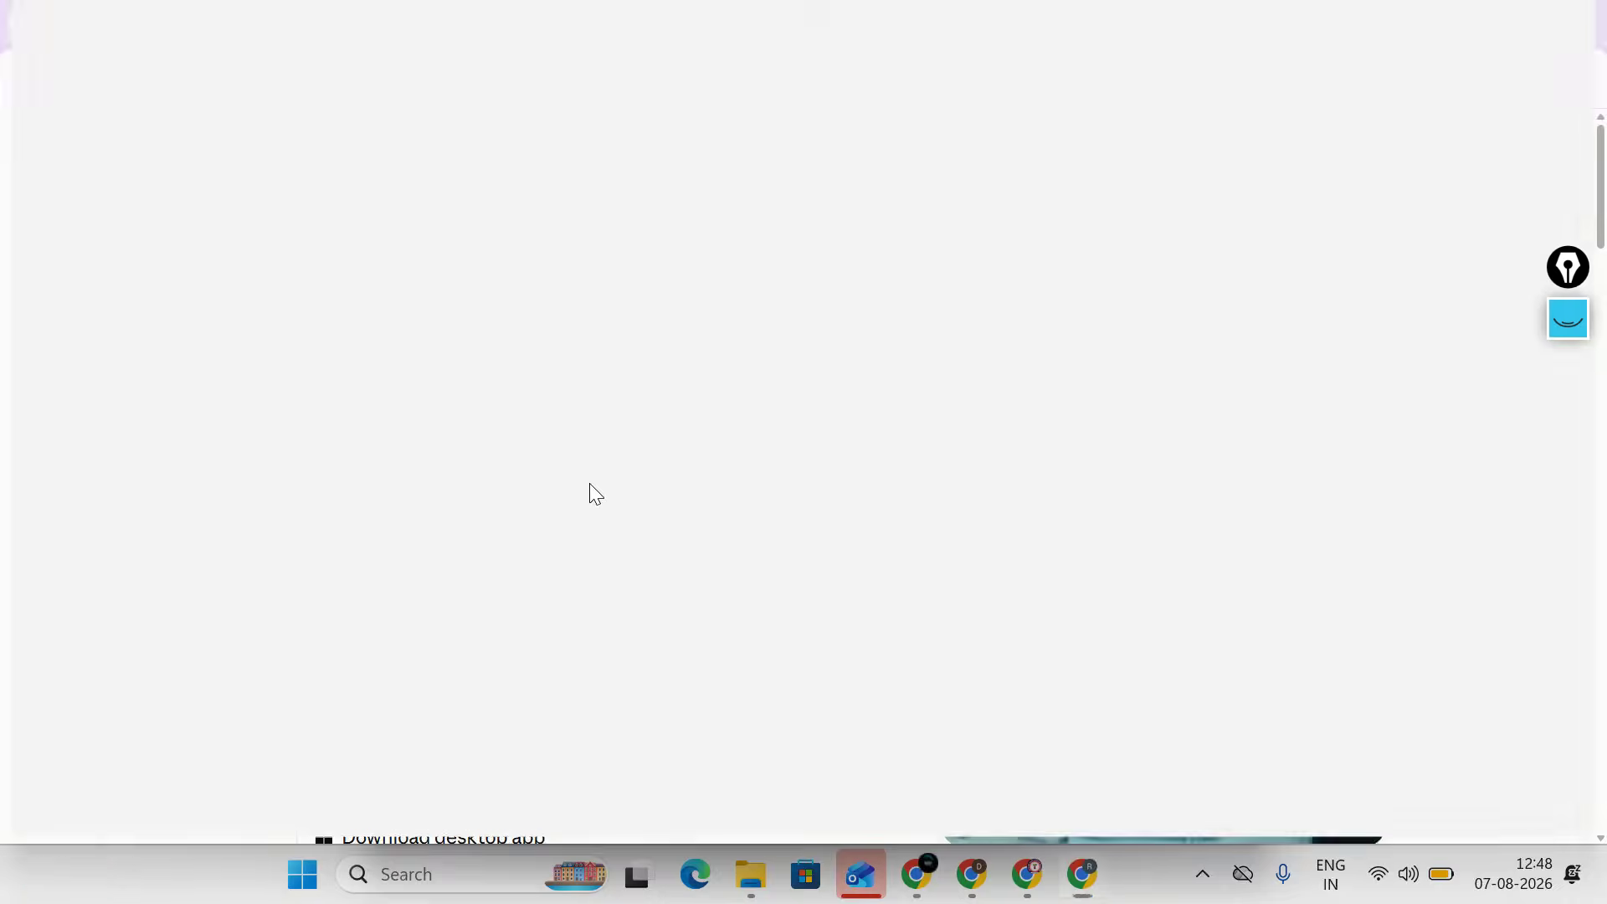
type("chat")
key("Return")
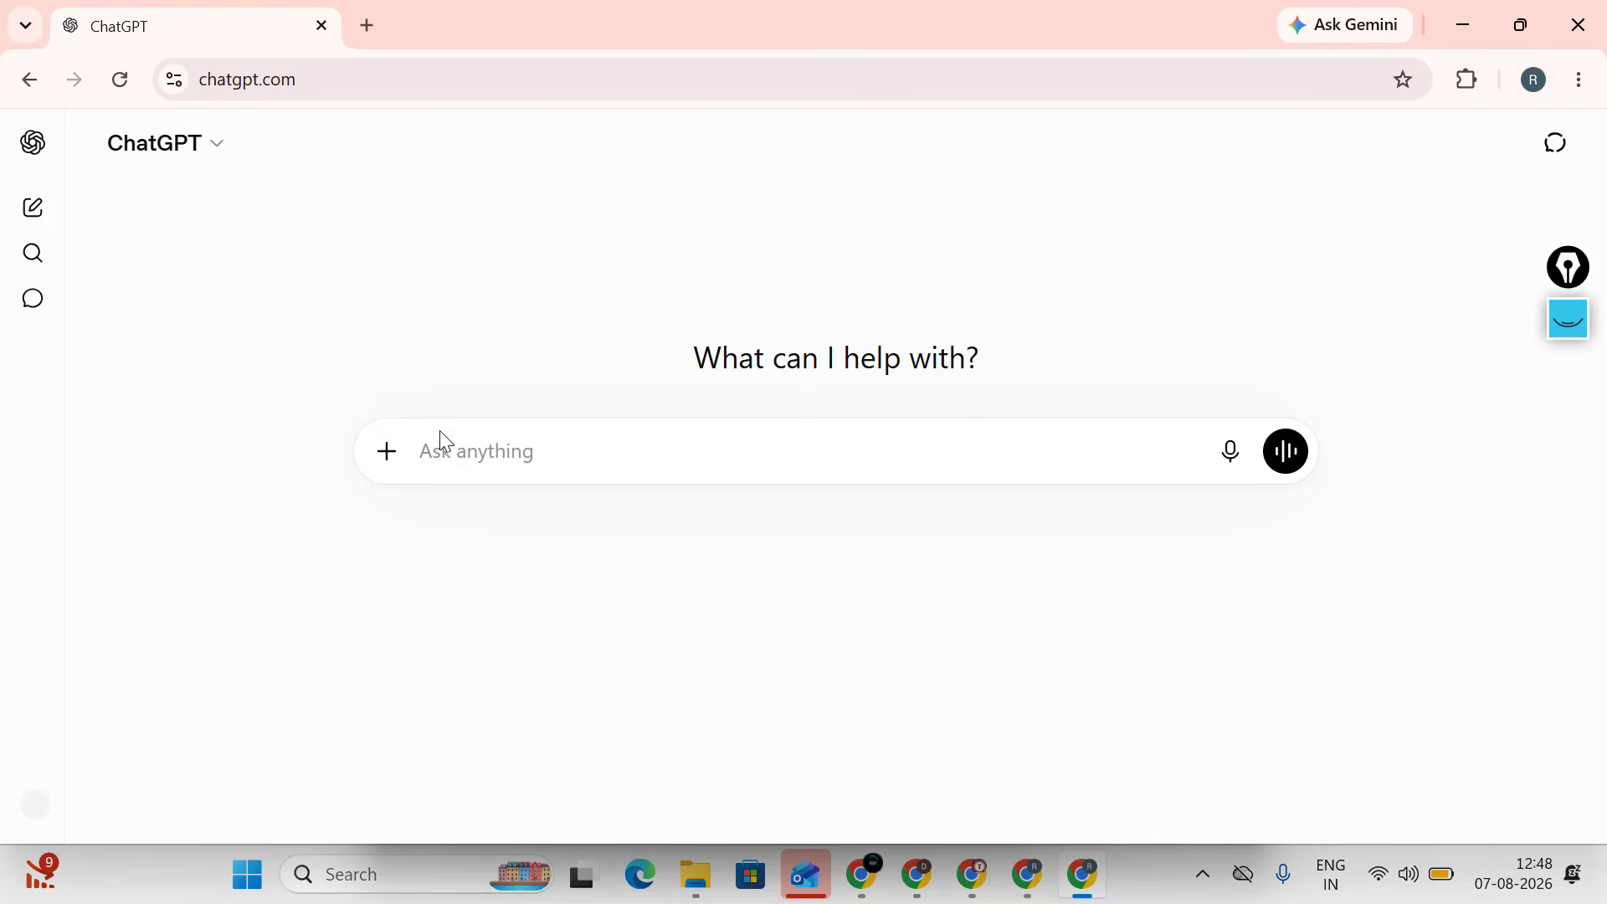
- Paste the copied keyword list into a new ChatGPT prompt
right_click(461, 452)
left_click(544, 547)
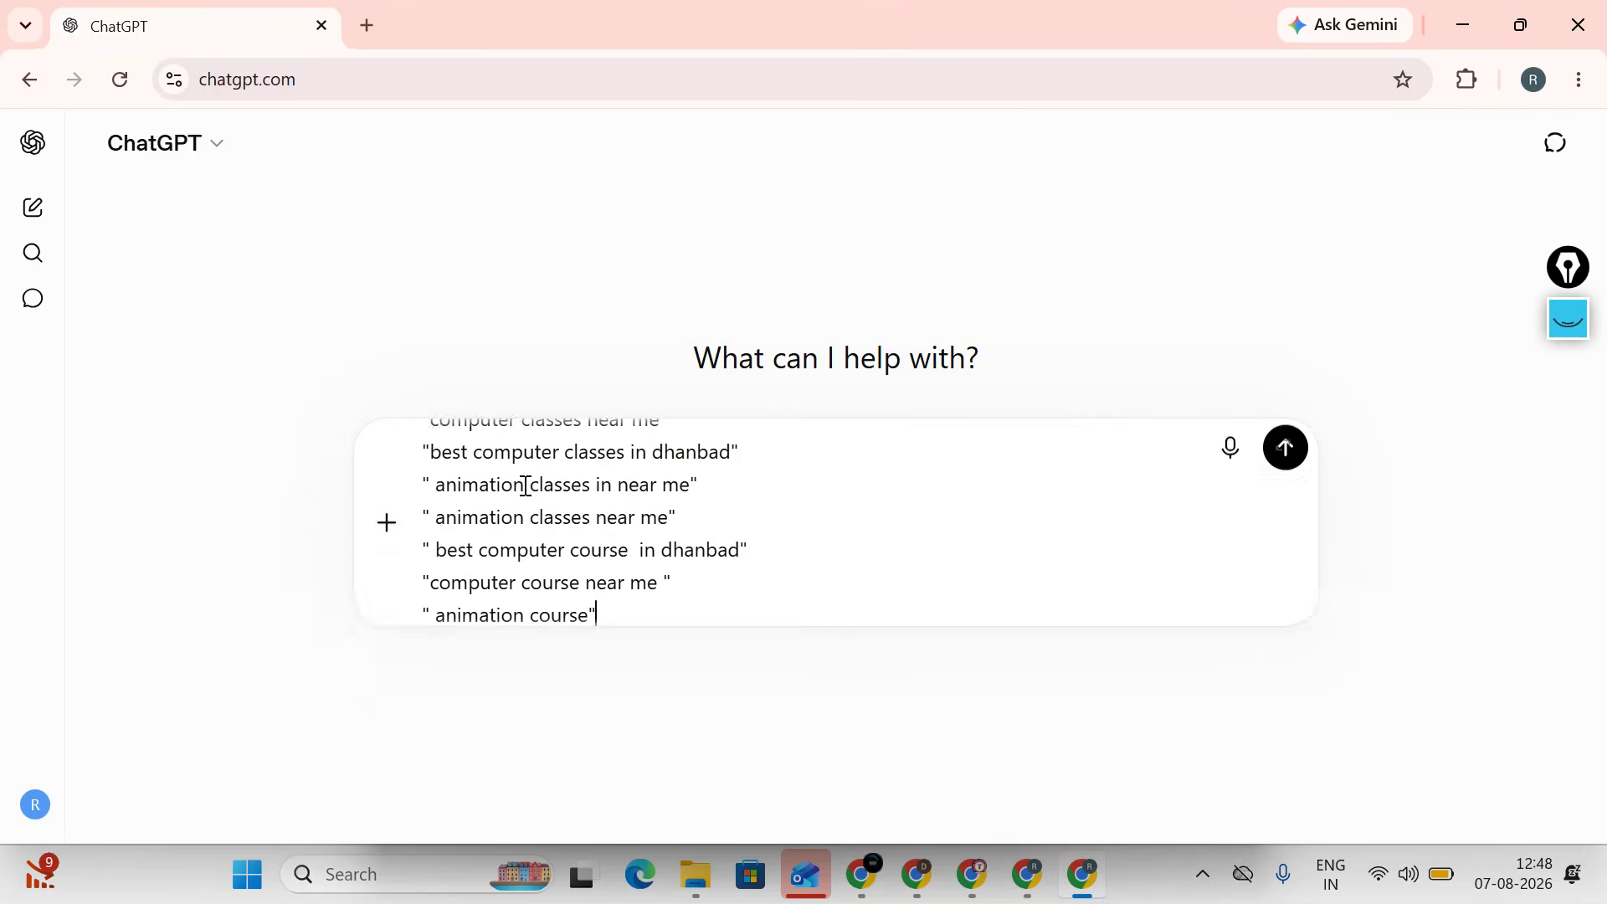
scroll(735, 569, "down", 1)
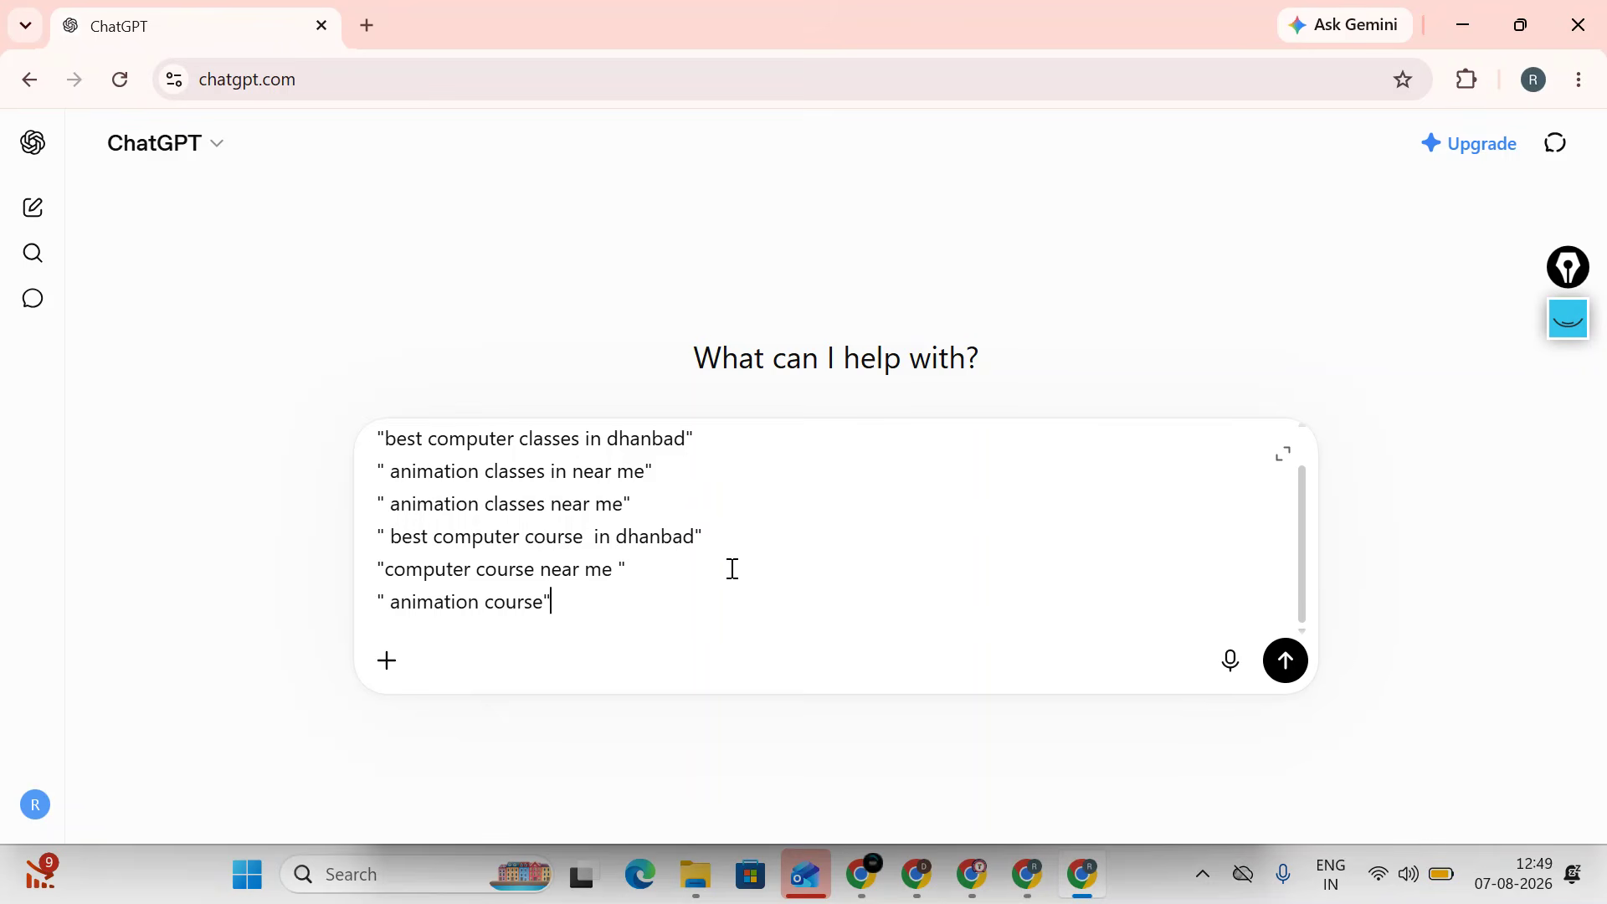
- Add a request for 15 headlines within 30 characters each after the pasted keyword list in the prompt
type("give the 15 headline with in ")
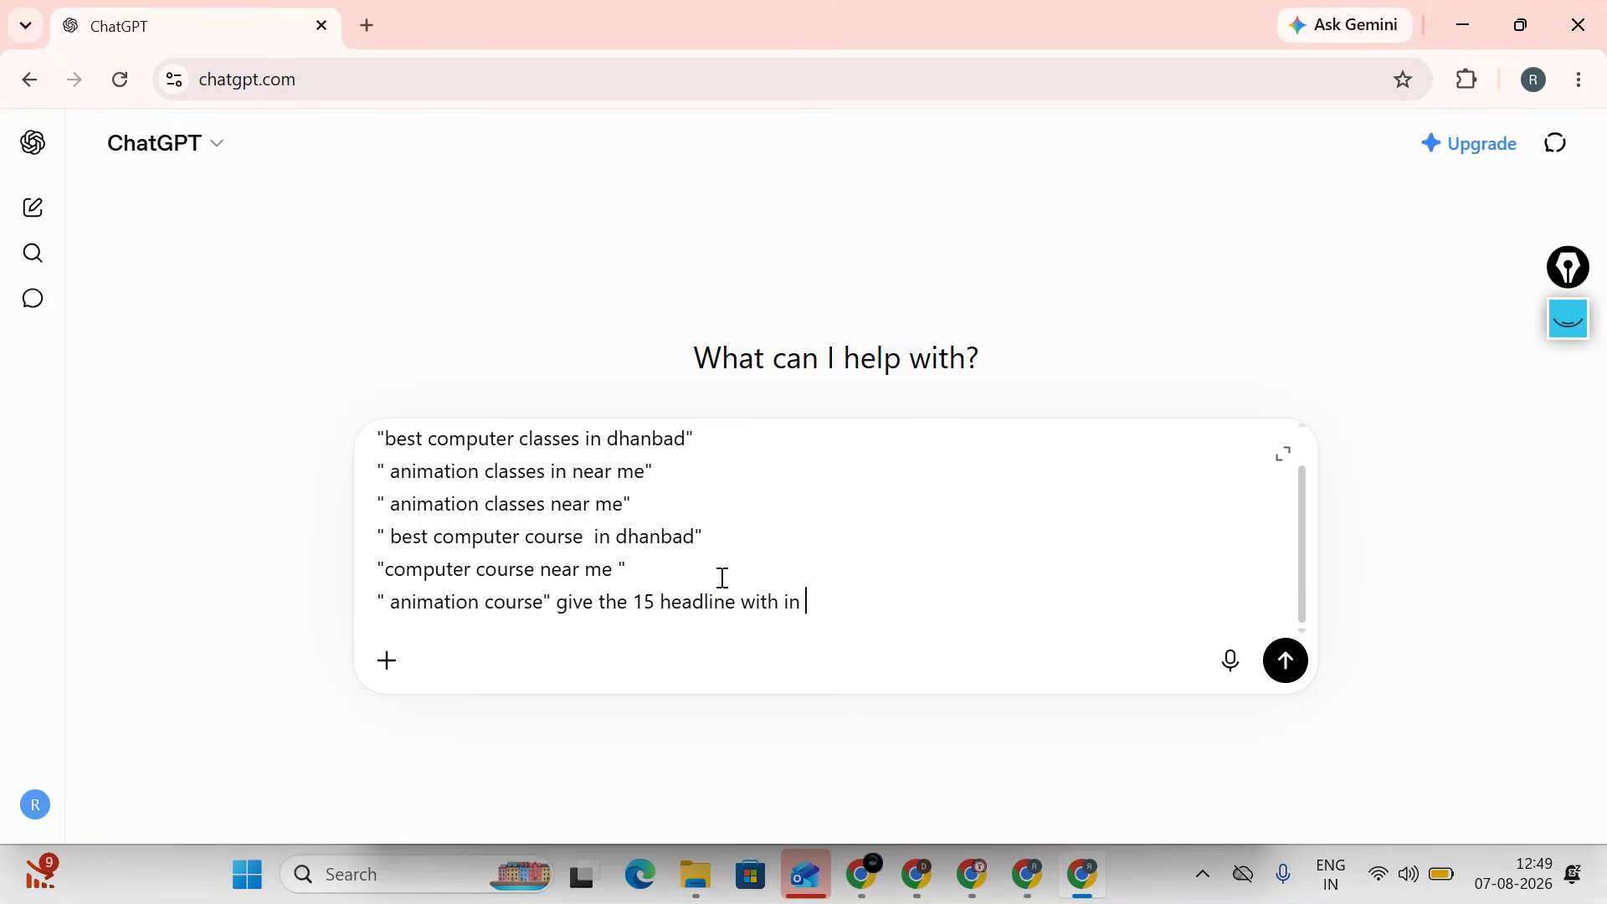
type("30 chracter ")
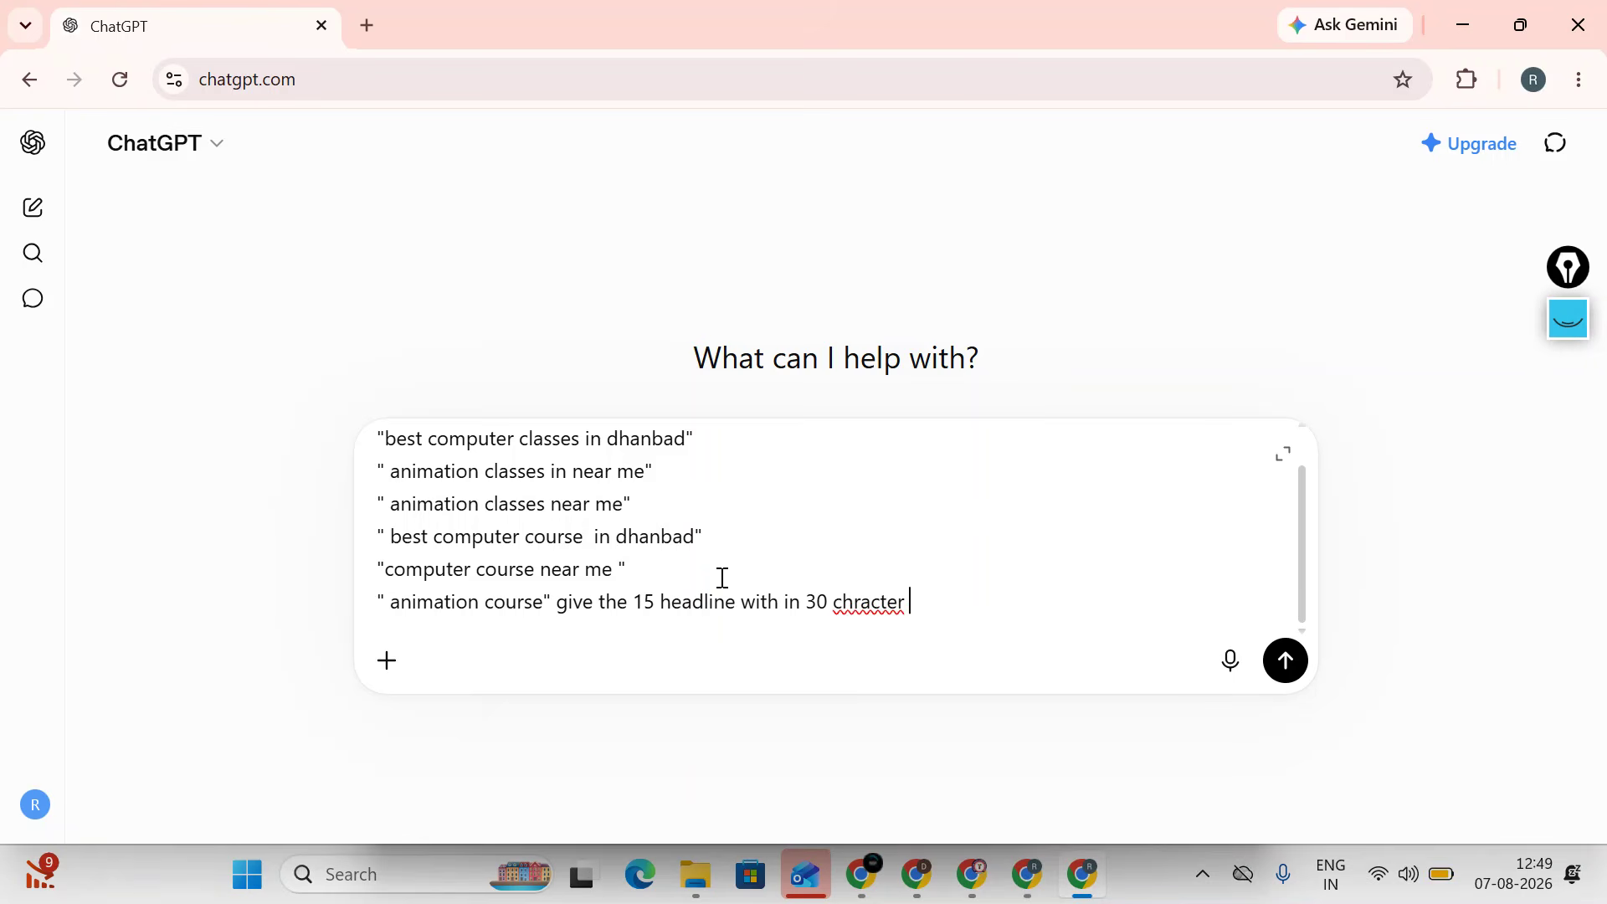
type("and give the")
right_click(863, 594)
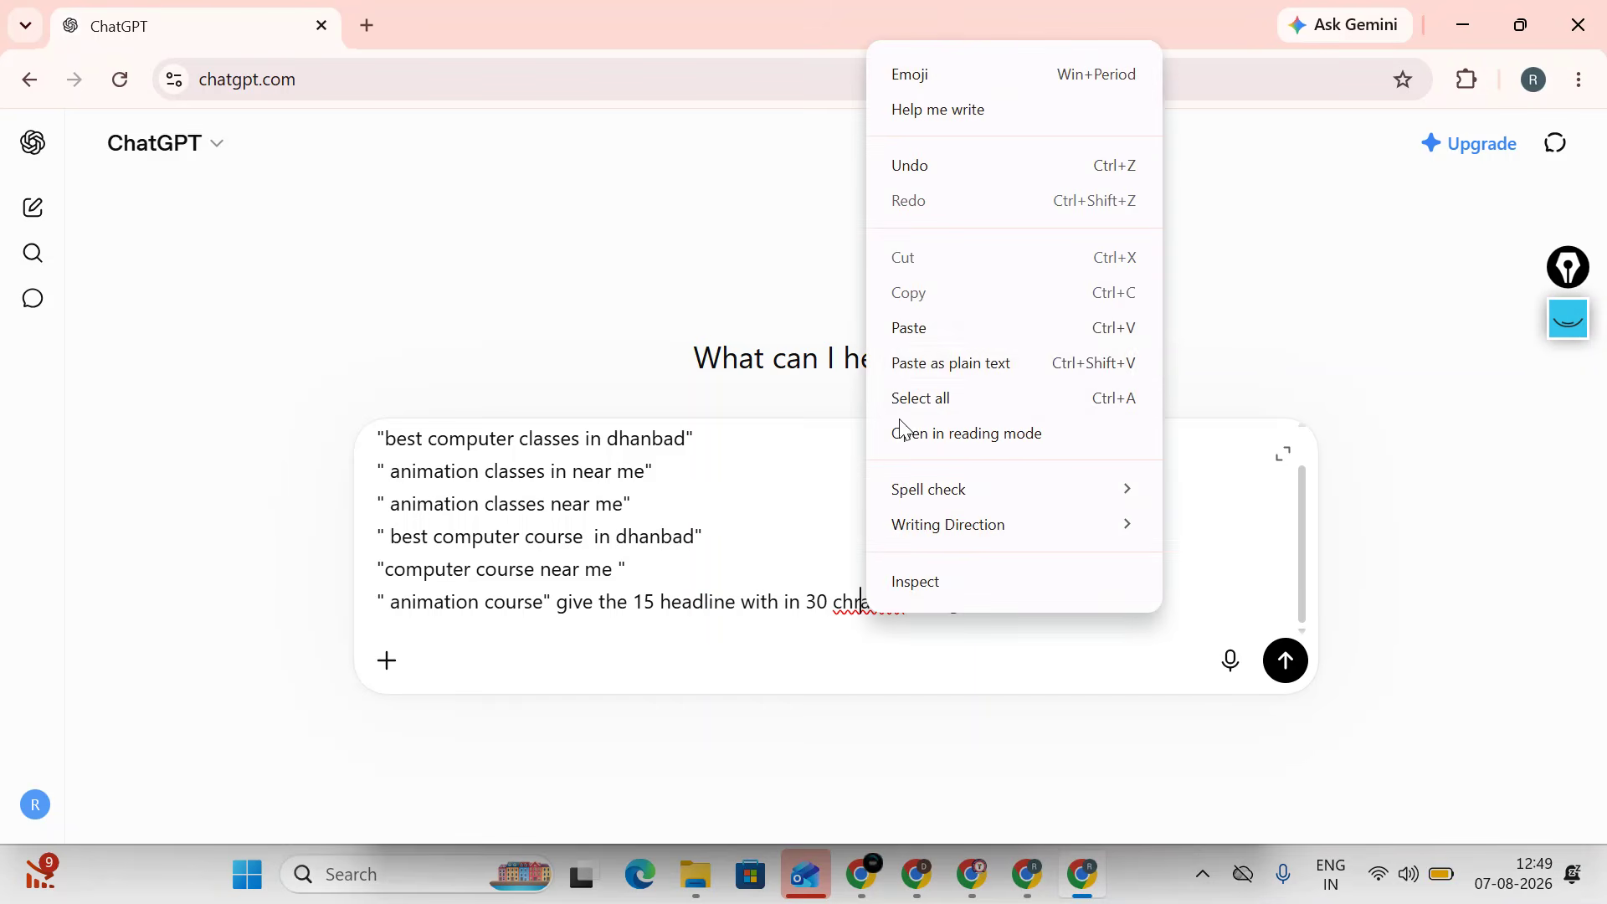
left_click(777, 621)
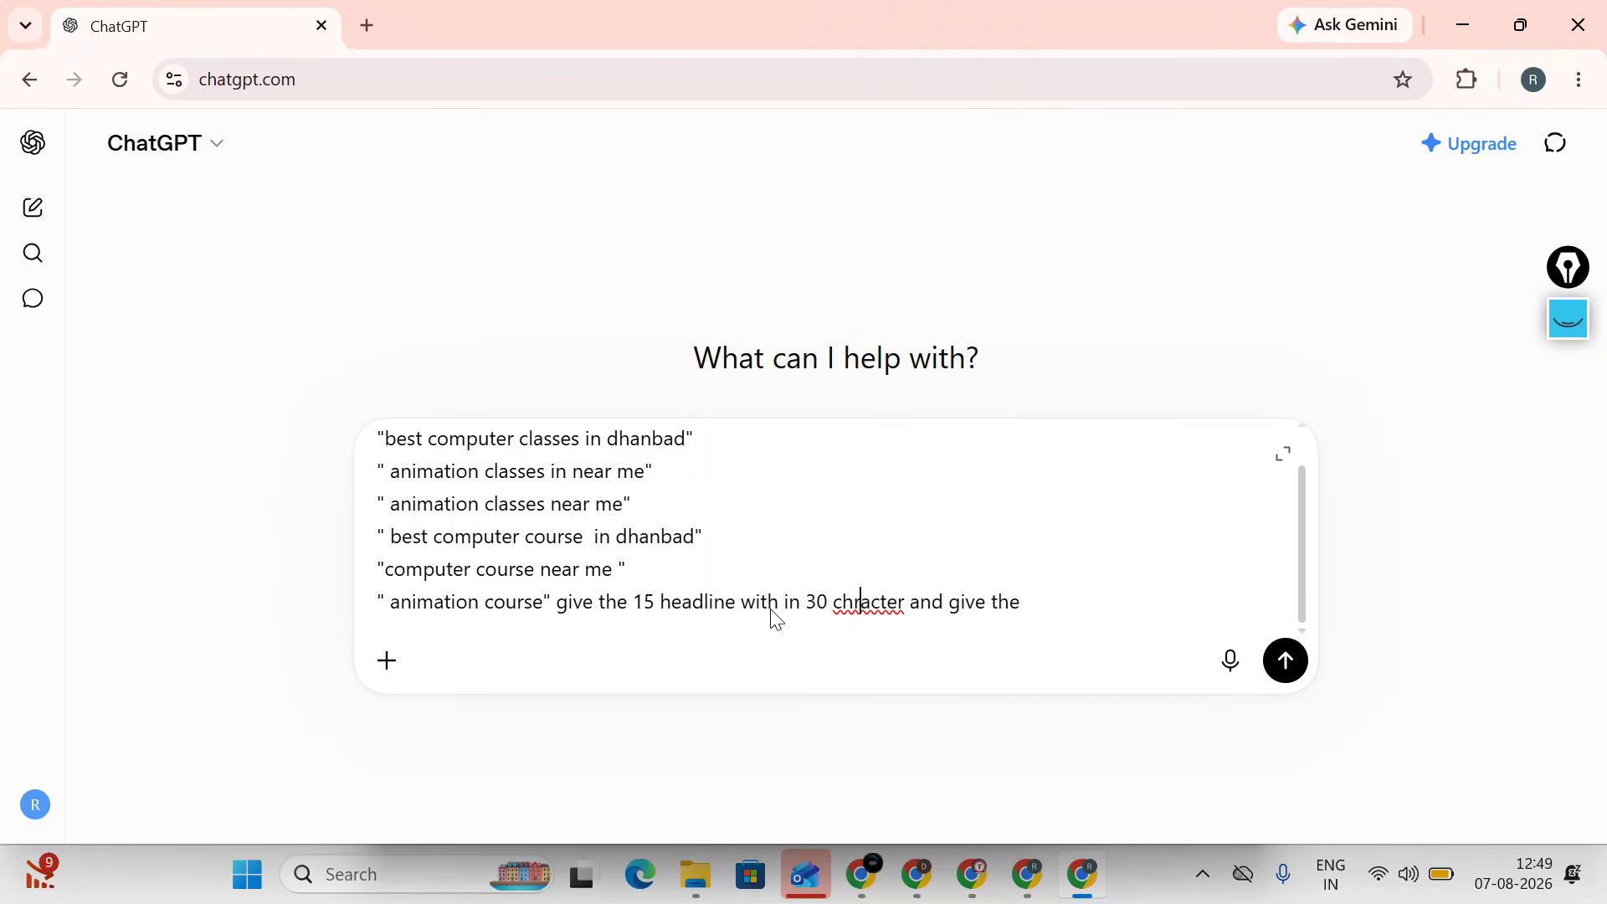
right_click(856, 602)
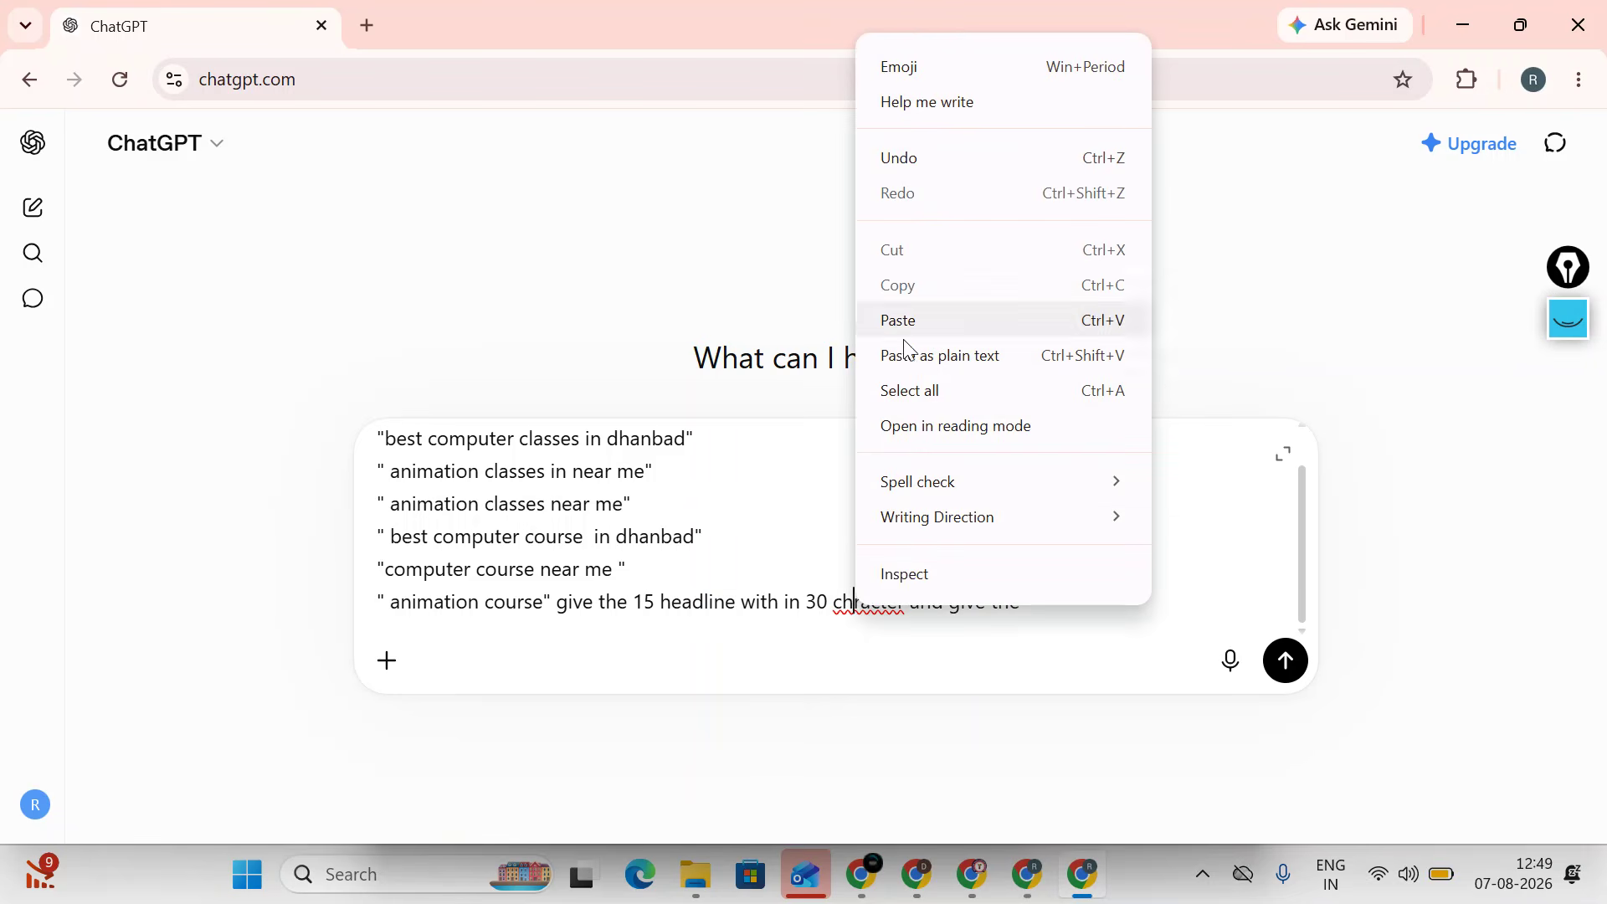
left_click(815, 513)
- Complete the prompt by also requesting 5 descriptions, and submit it to ChatGPT
left_click(1059, 608)
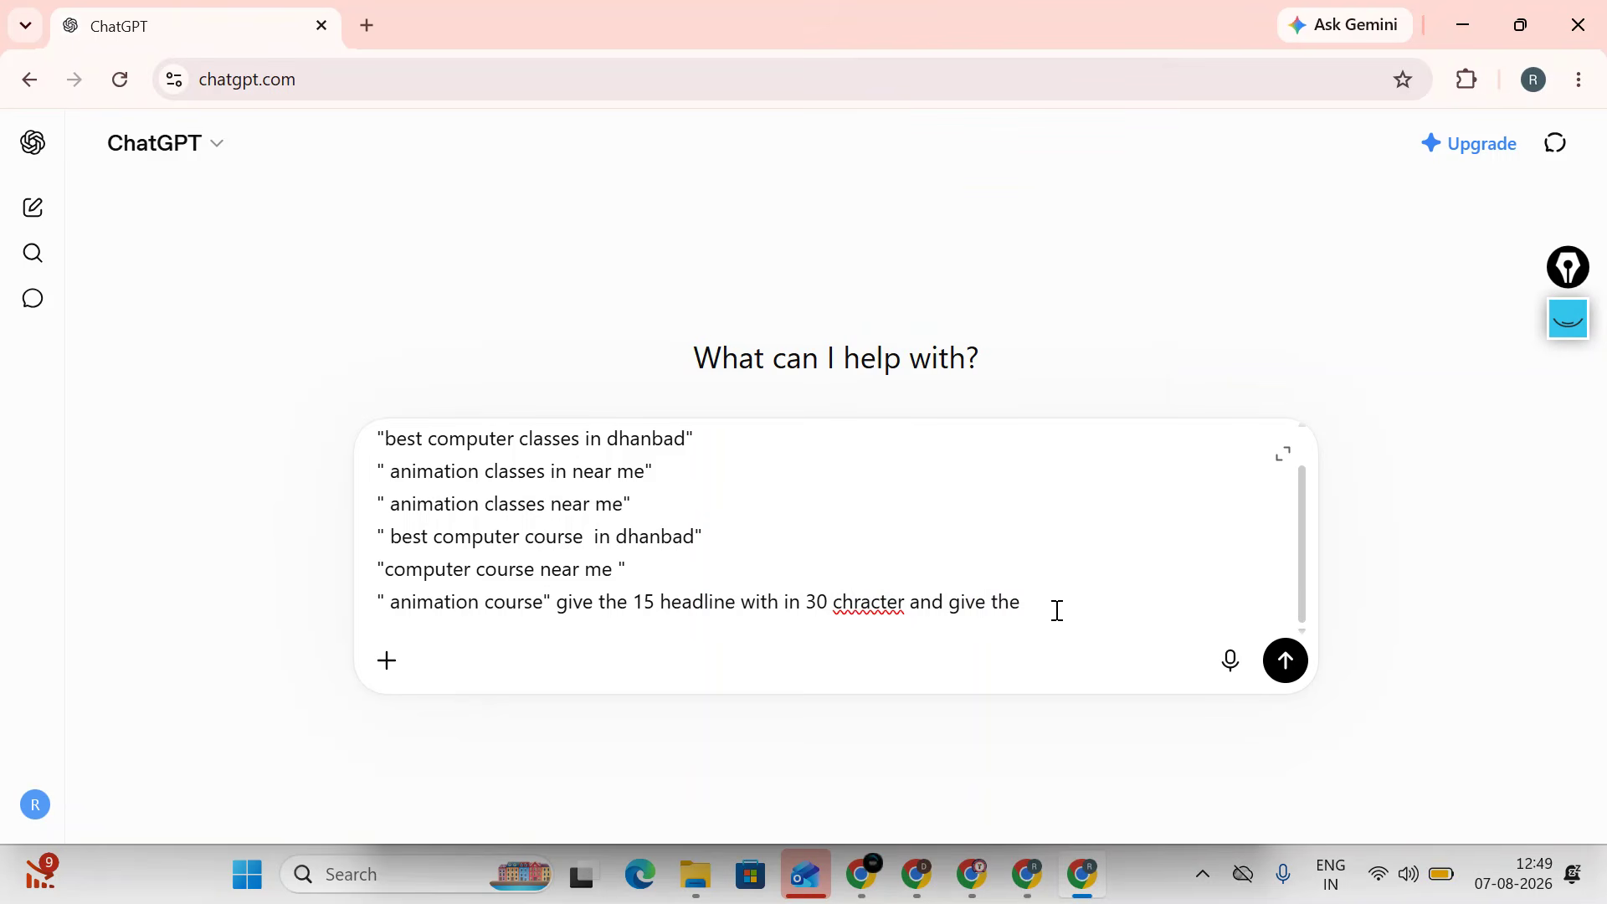
type("1515 he")
key("BackSpace")
key("BackSpace")
type("description")
key("Return")
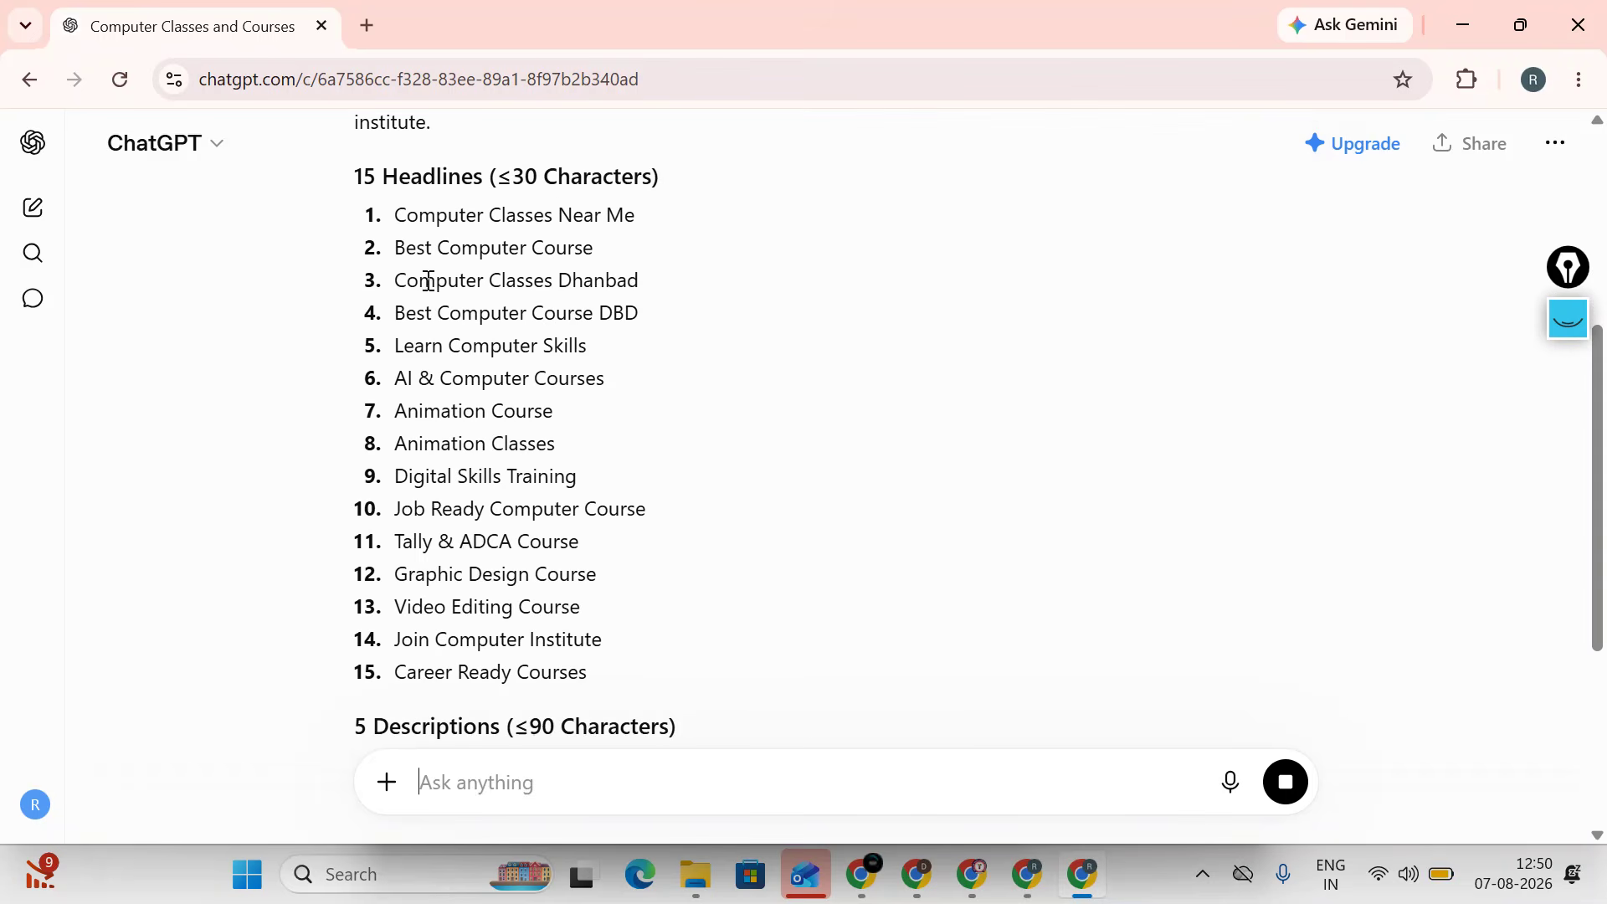
- Copy ChatGPT's suggestion "Computer Classes Near Me" and paste it as the first headline of the Google Ads search ad
left_click_drag(393, 214, 636, 215)
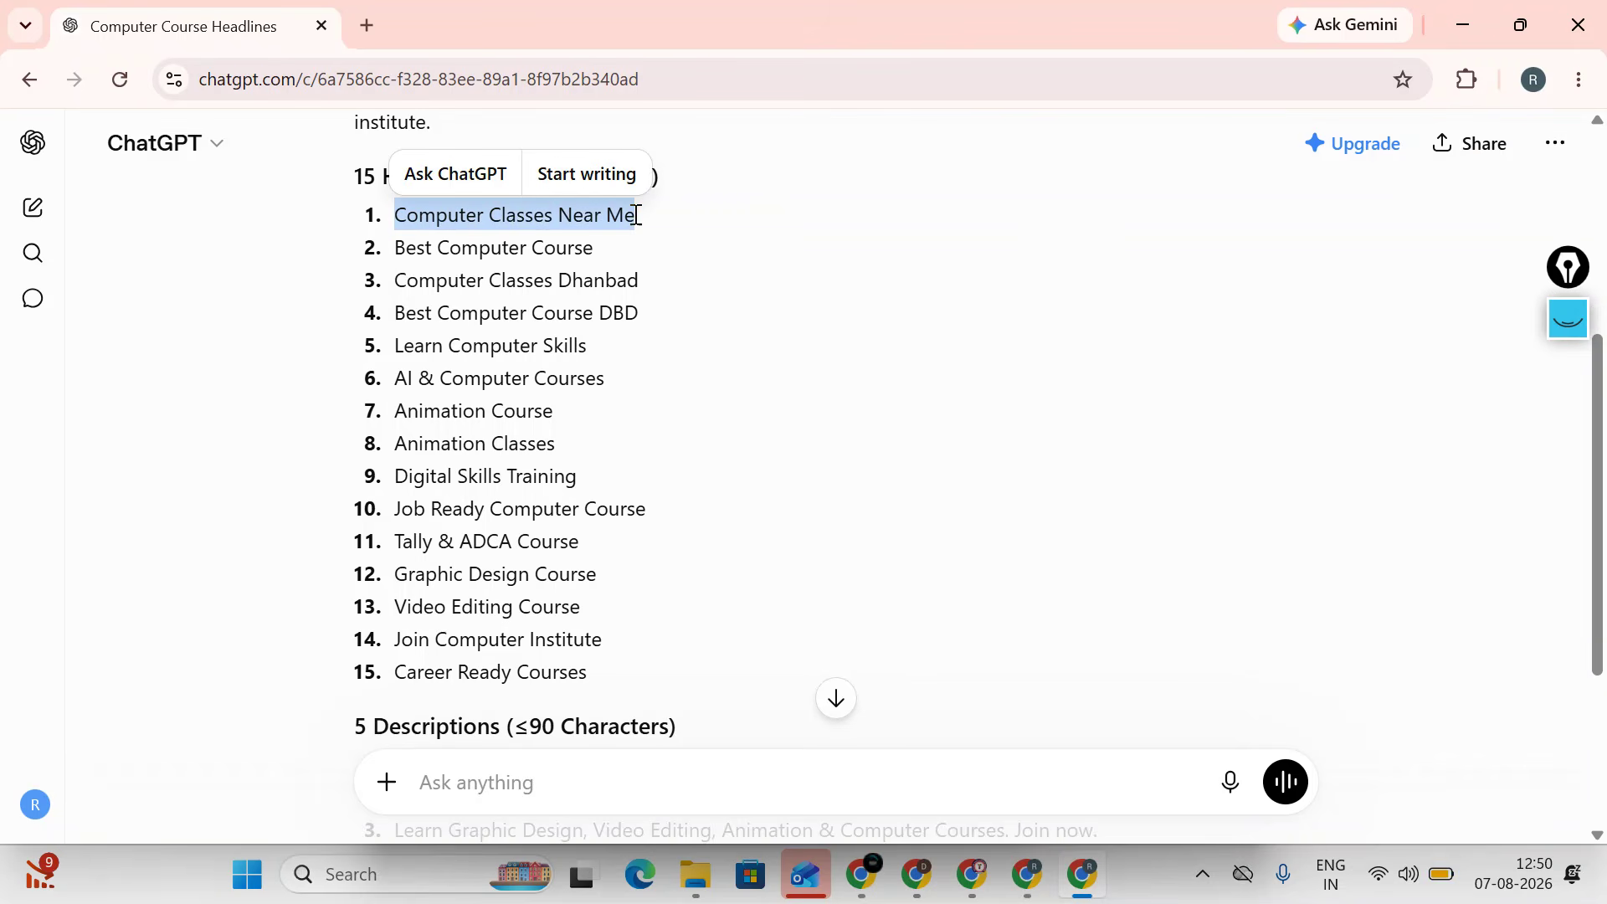
right_click(636, 215)
left_click(665, 247)
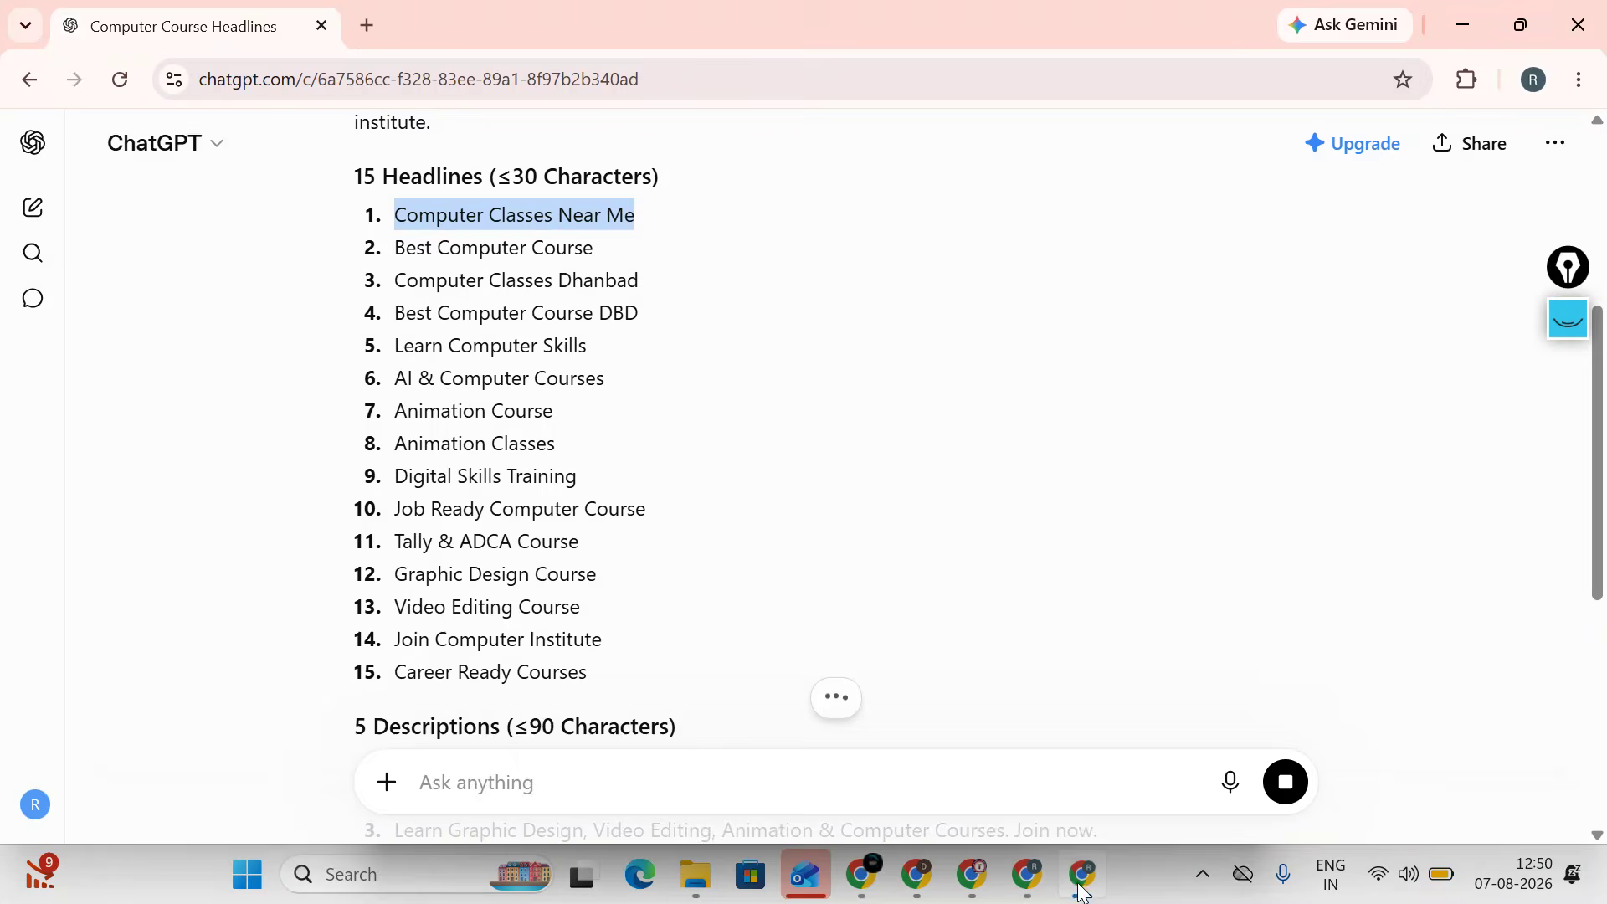
left_click(1035, 883)
left_click(1036, 885)
left_click(1042, 890)
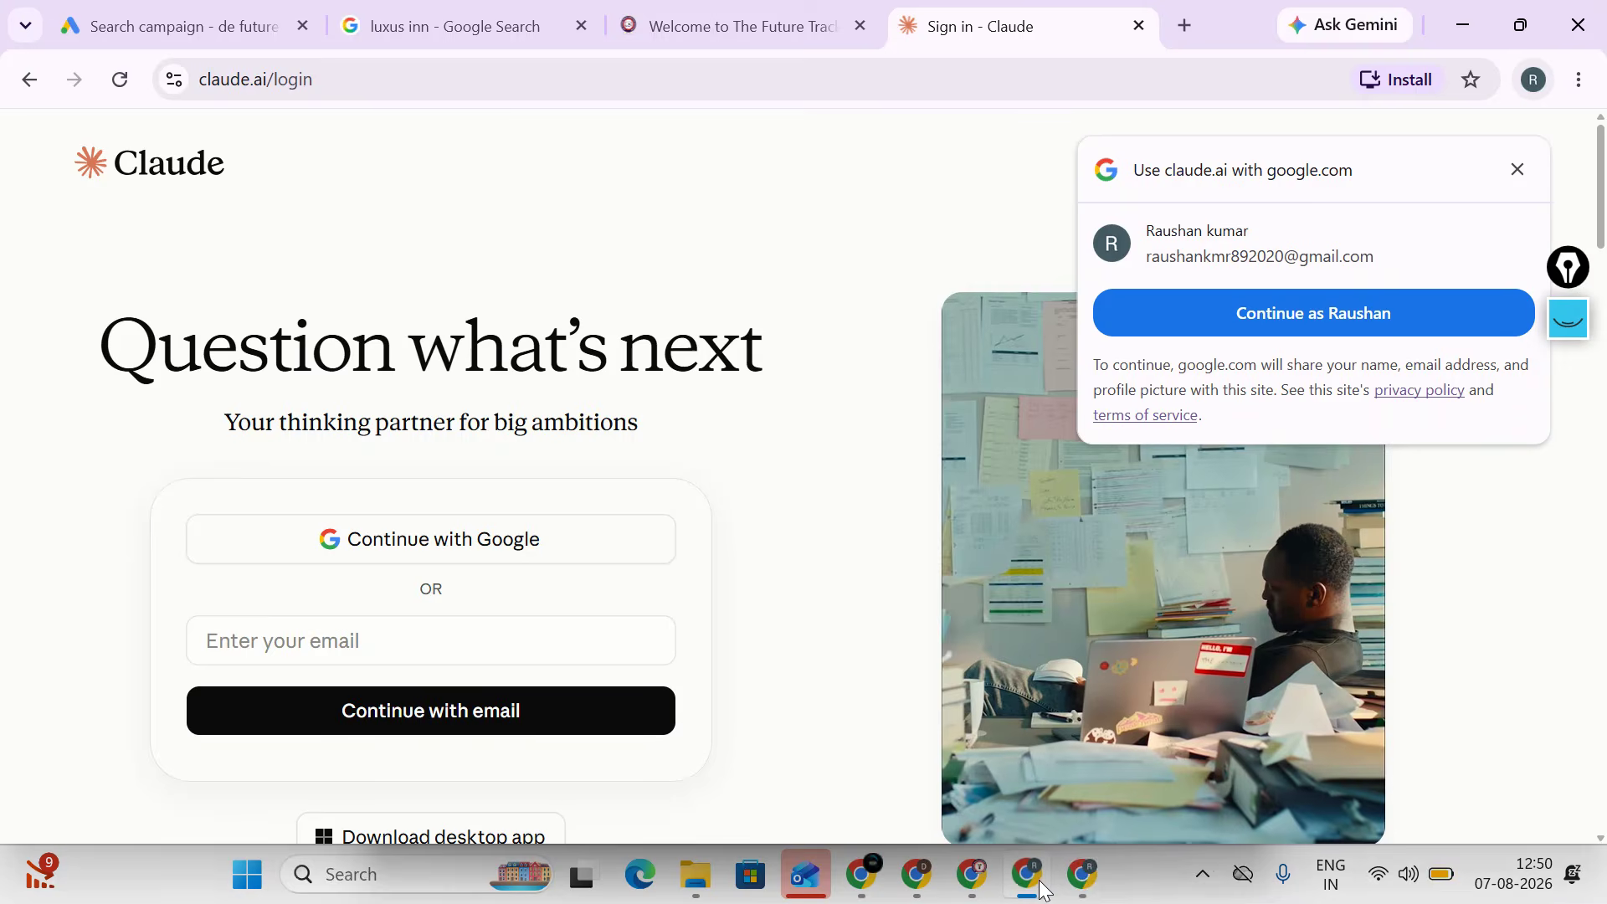
left_click(172, 26)
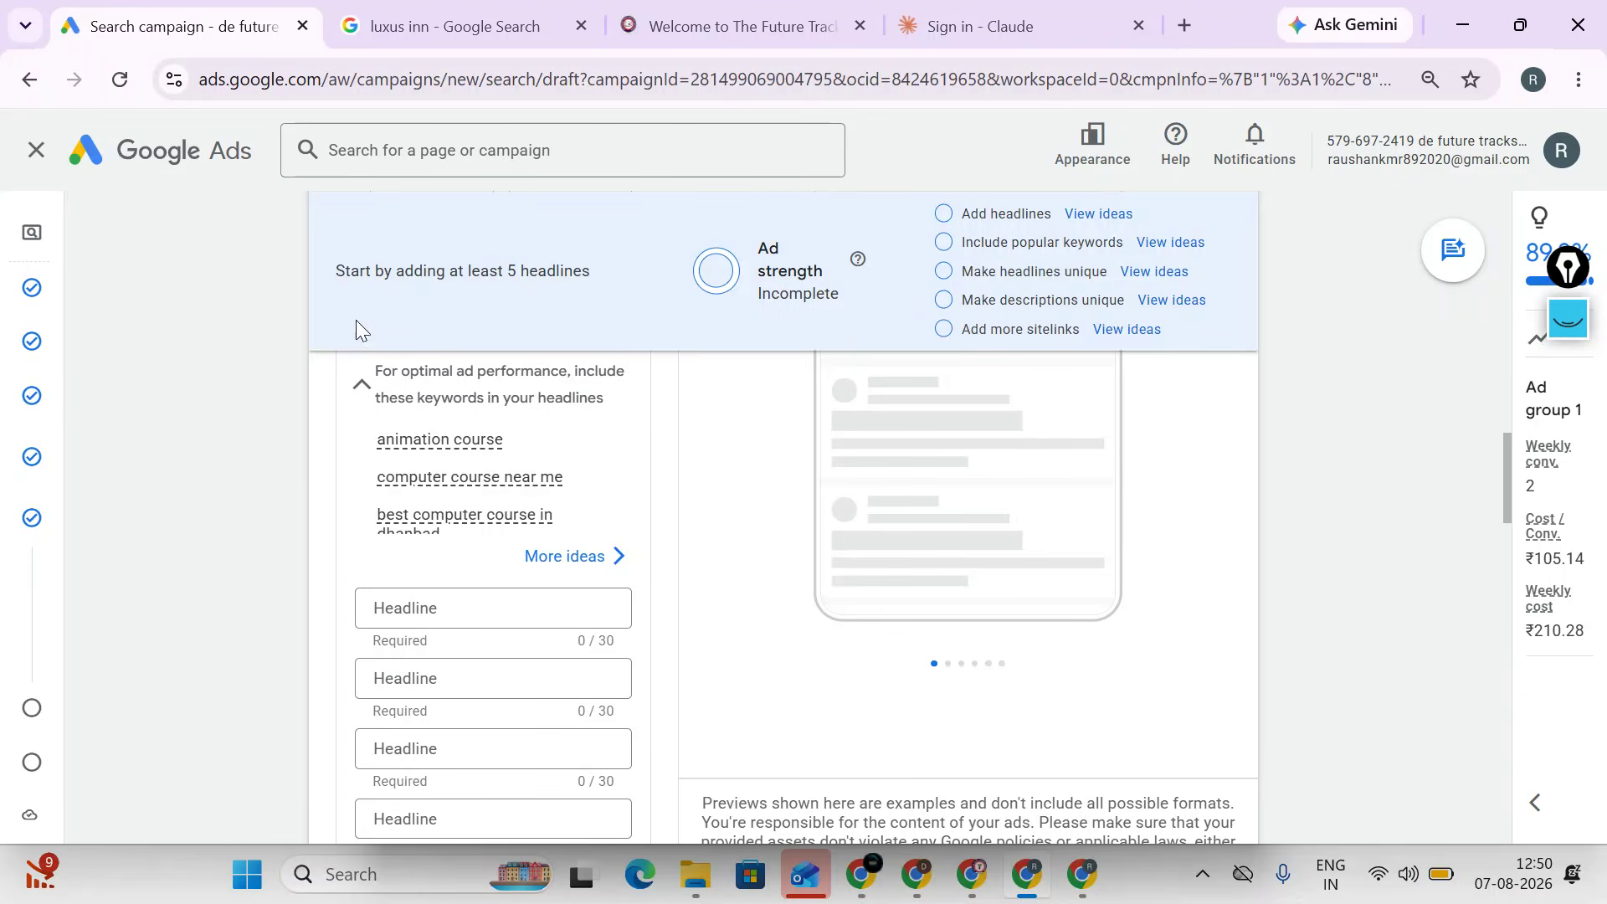
right_click(437, 609)
left_click(473, 320)
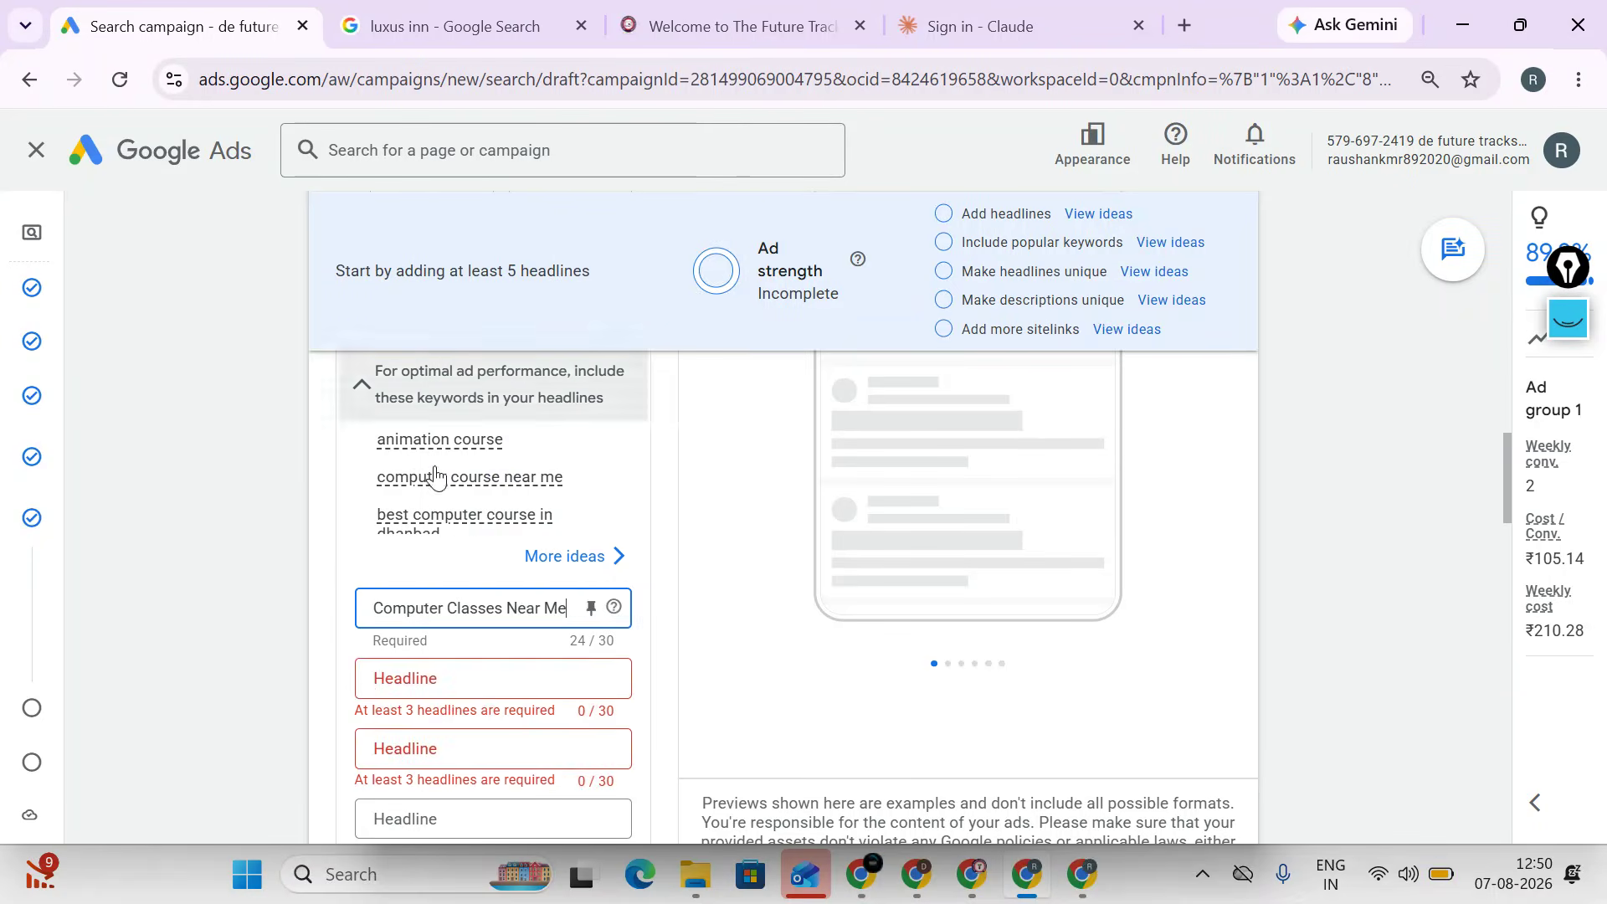
- Copy "Best Computer Course" from the ChatGPT headline list and paste it as the second headline in Google Ads
left_click(437, 676)
left_click(1082, 874)
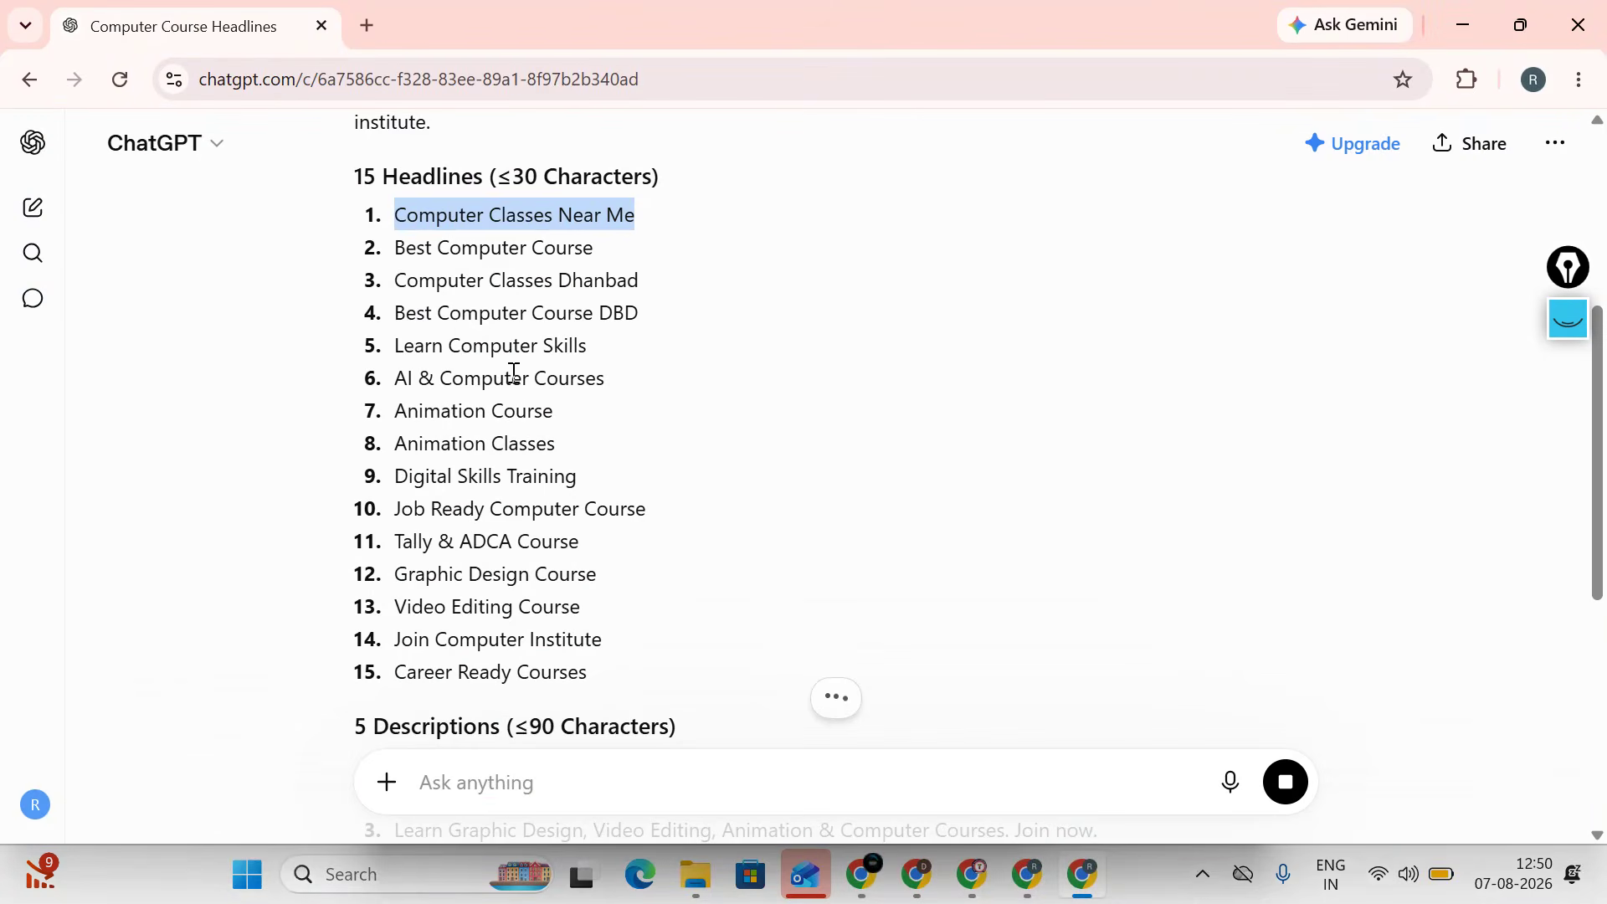
left_click(396, 253)
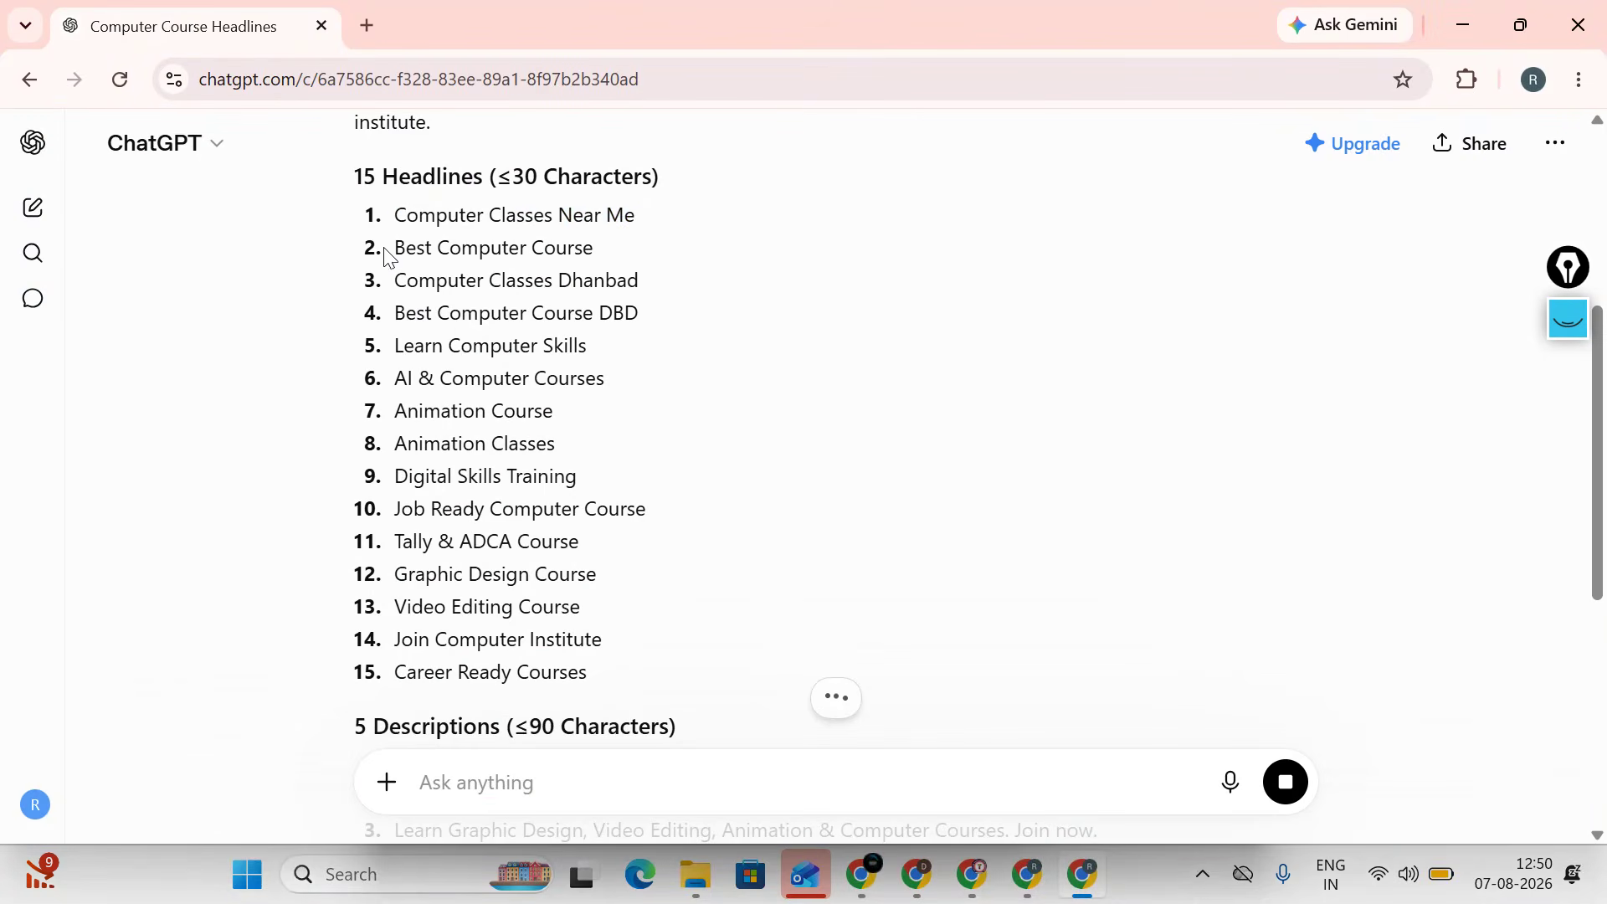
left_click(596, 246, "shift")
right_click(569, 249)
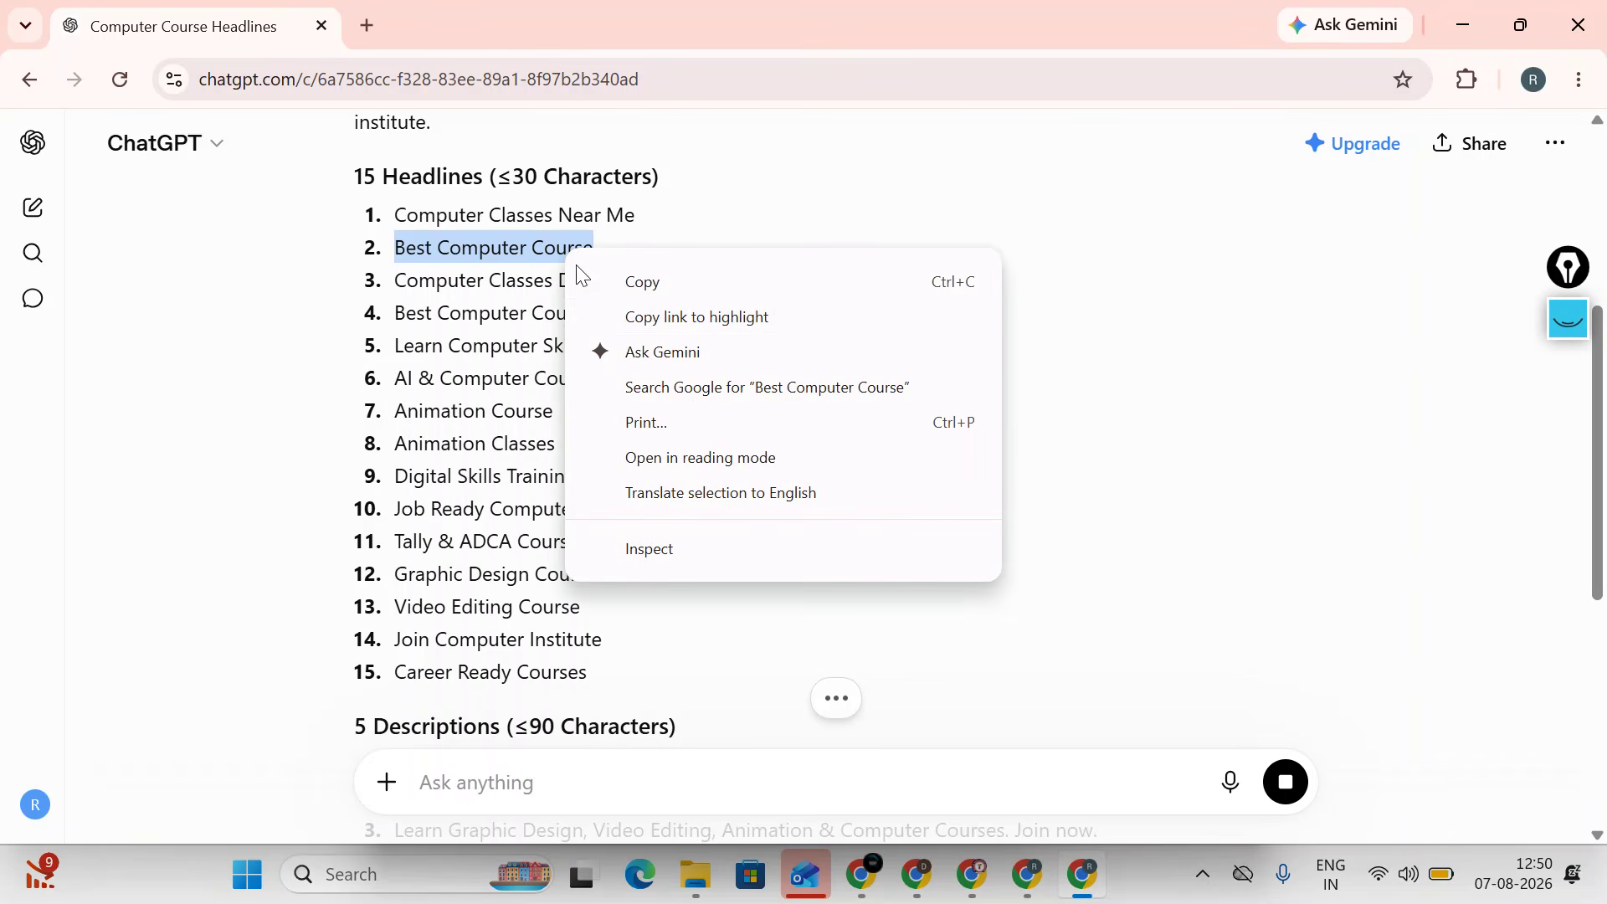
left_click(629, 284)
left_click(1029, 875)
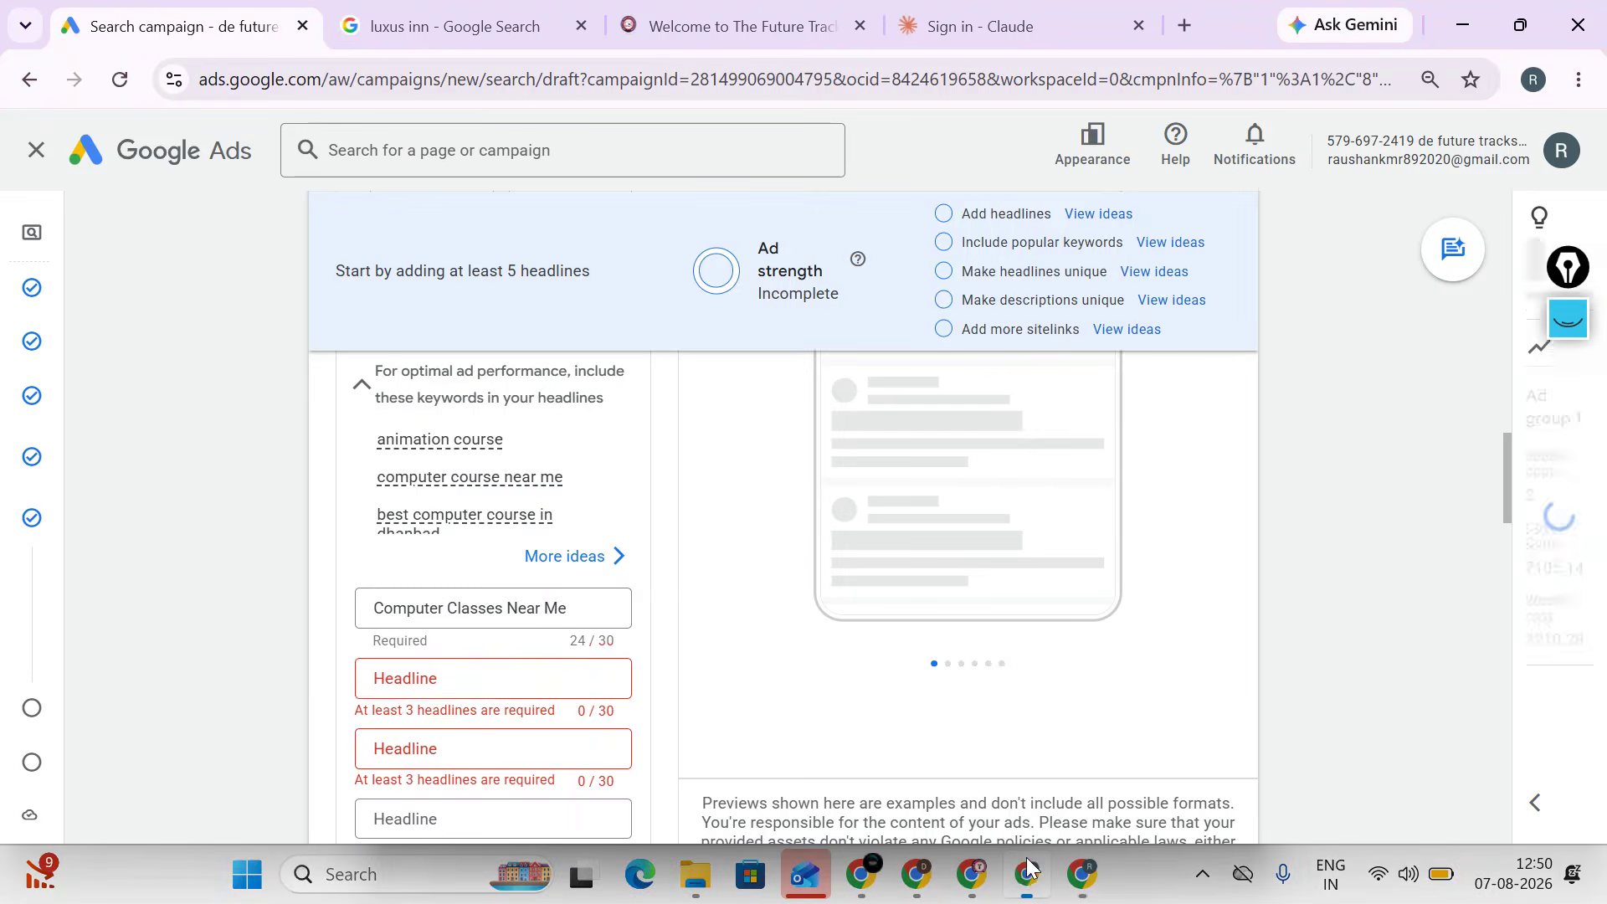
right_click(391, 683)
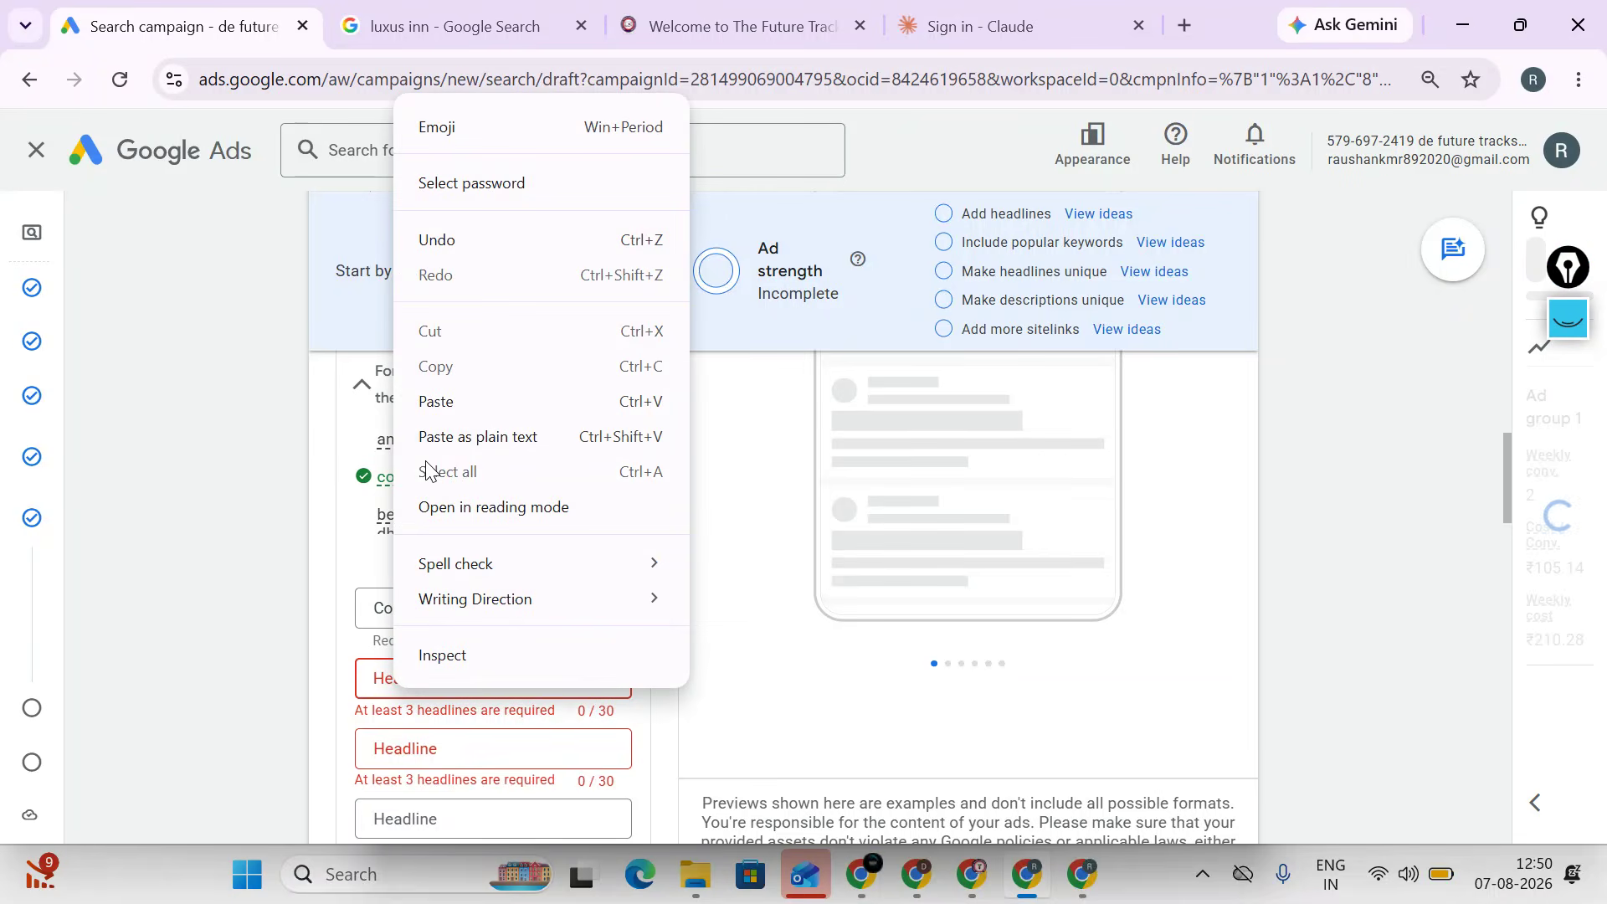
left_click(430, 406)
- Return to ChatGPT and copy the third suggested headline, "Computer Classes Dhanbad"
scroll(418, 485, "down", 3)
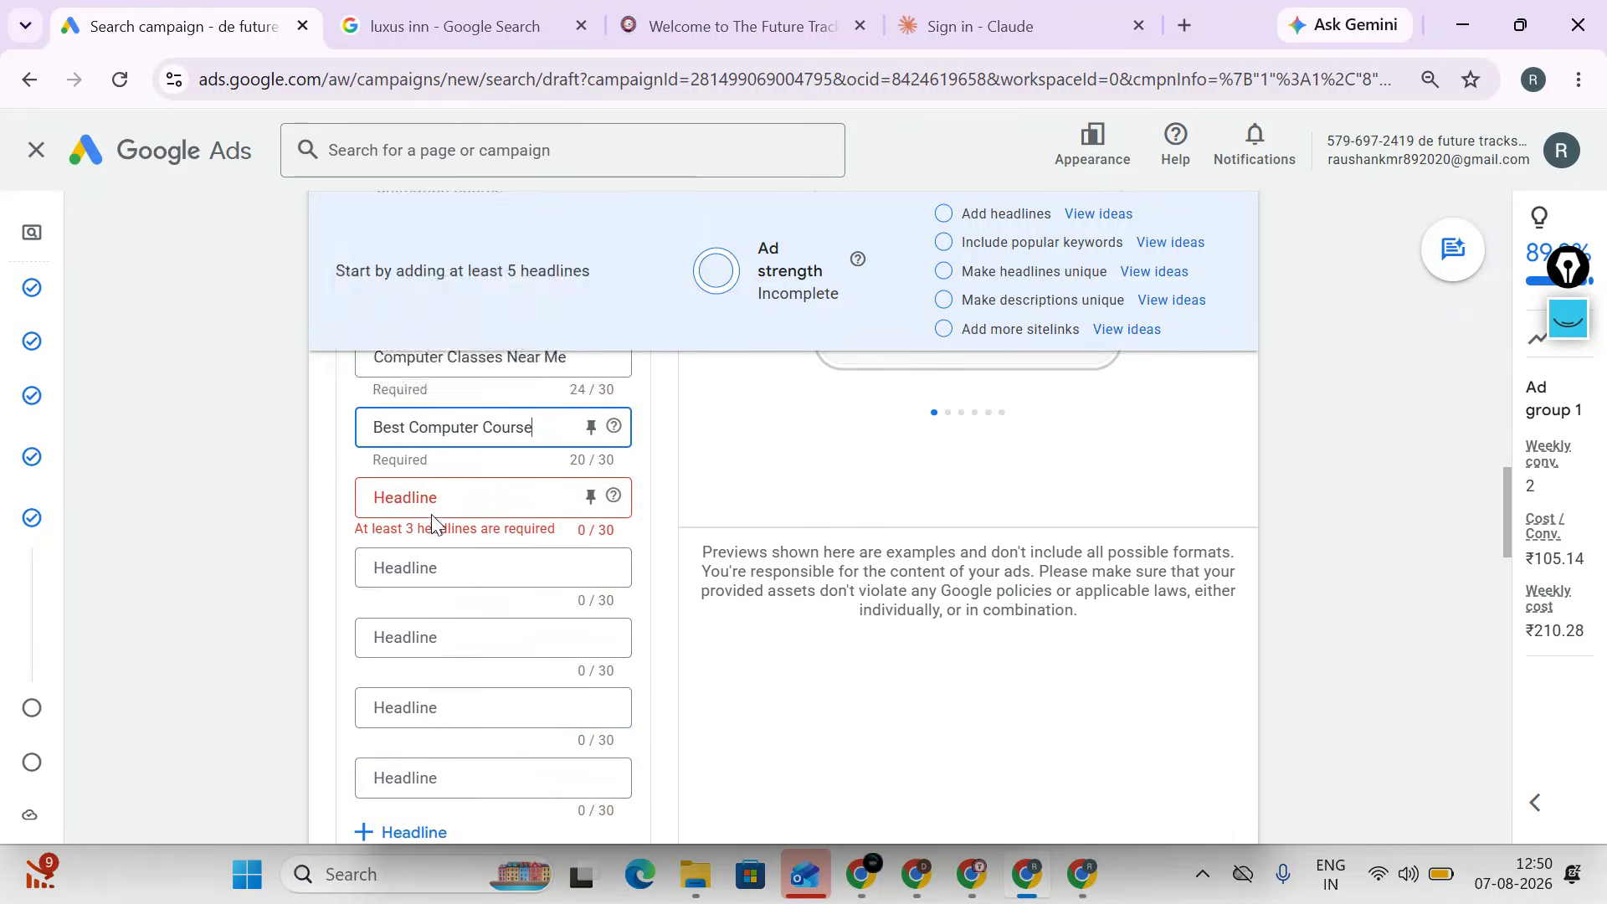
left_click(432, 516)
left_click(1082, 875)
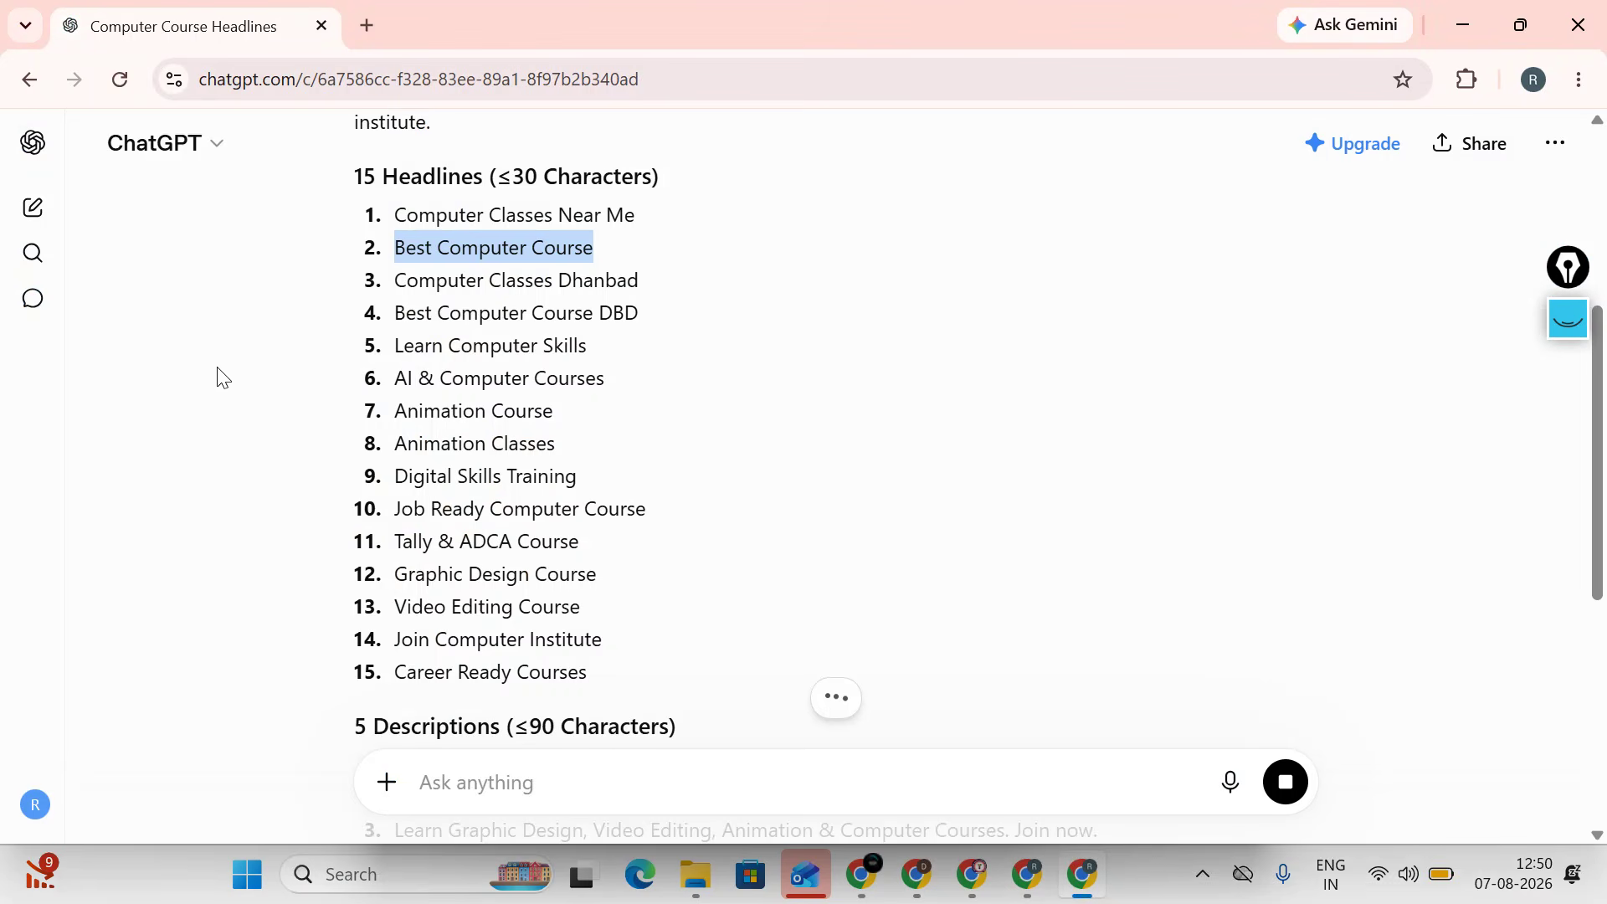
left_click_drag(392, 283, 632, 278)
left_click(667, 299)
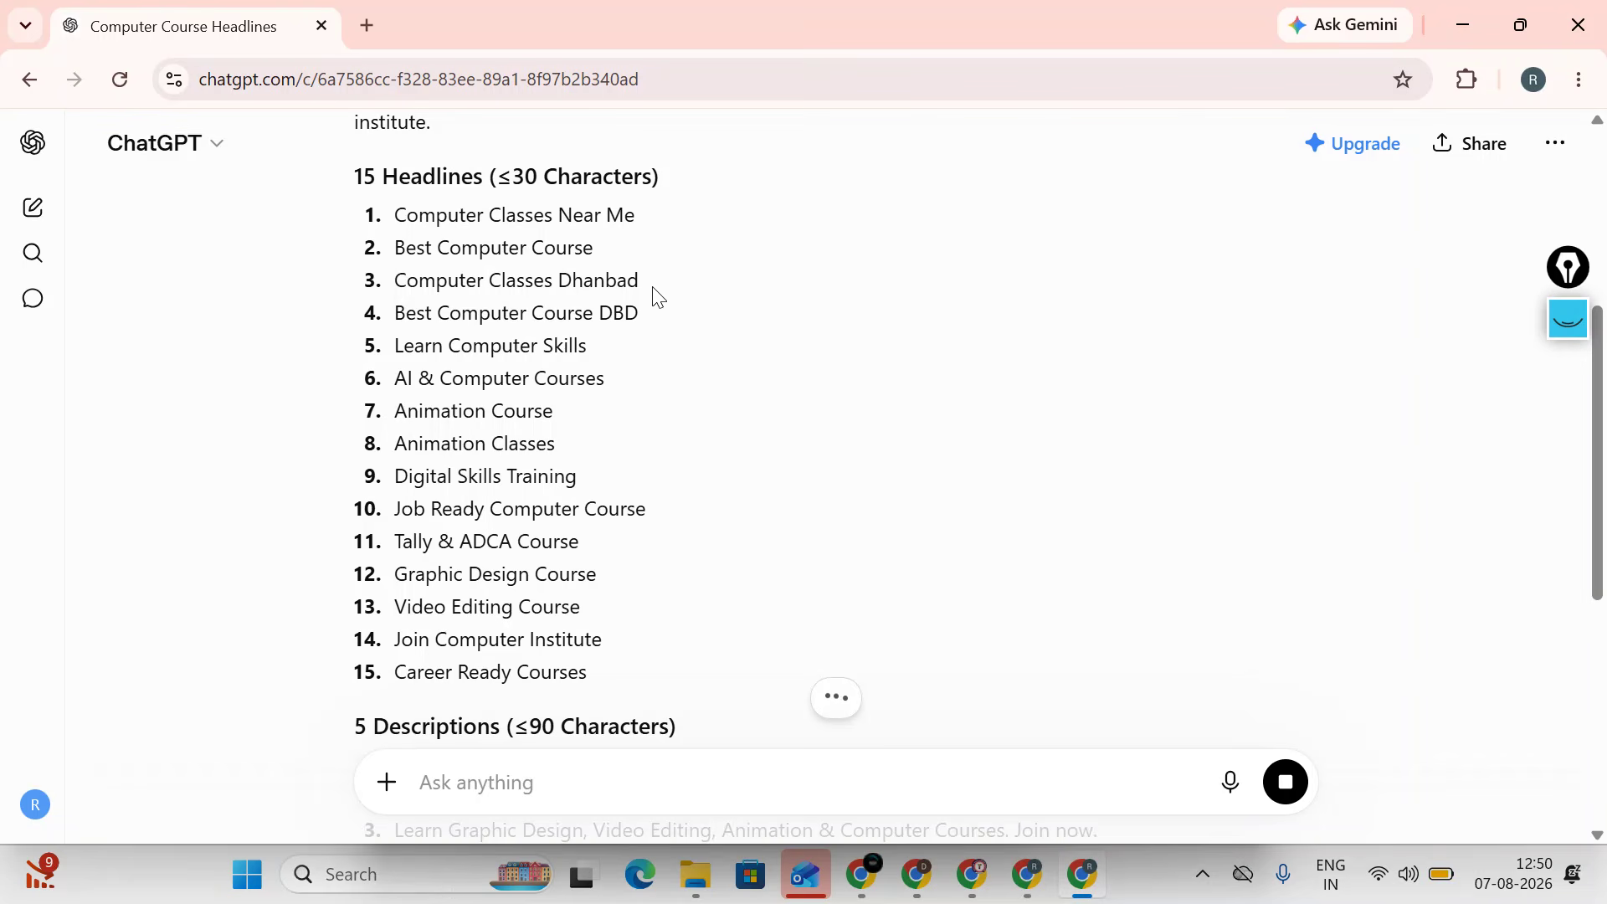
triple_click(639, 287)
right_click(627, 294)
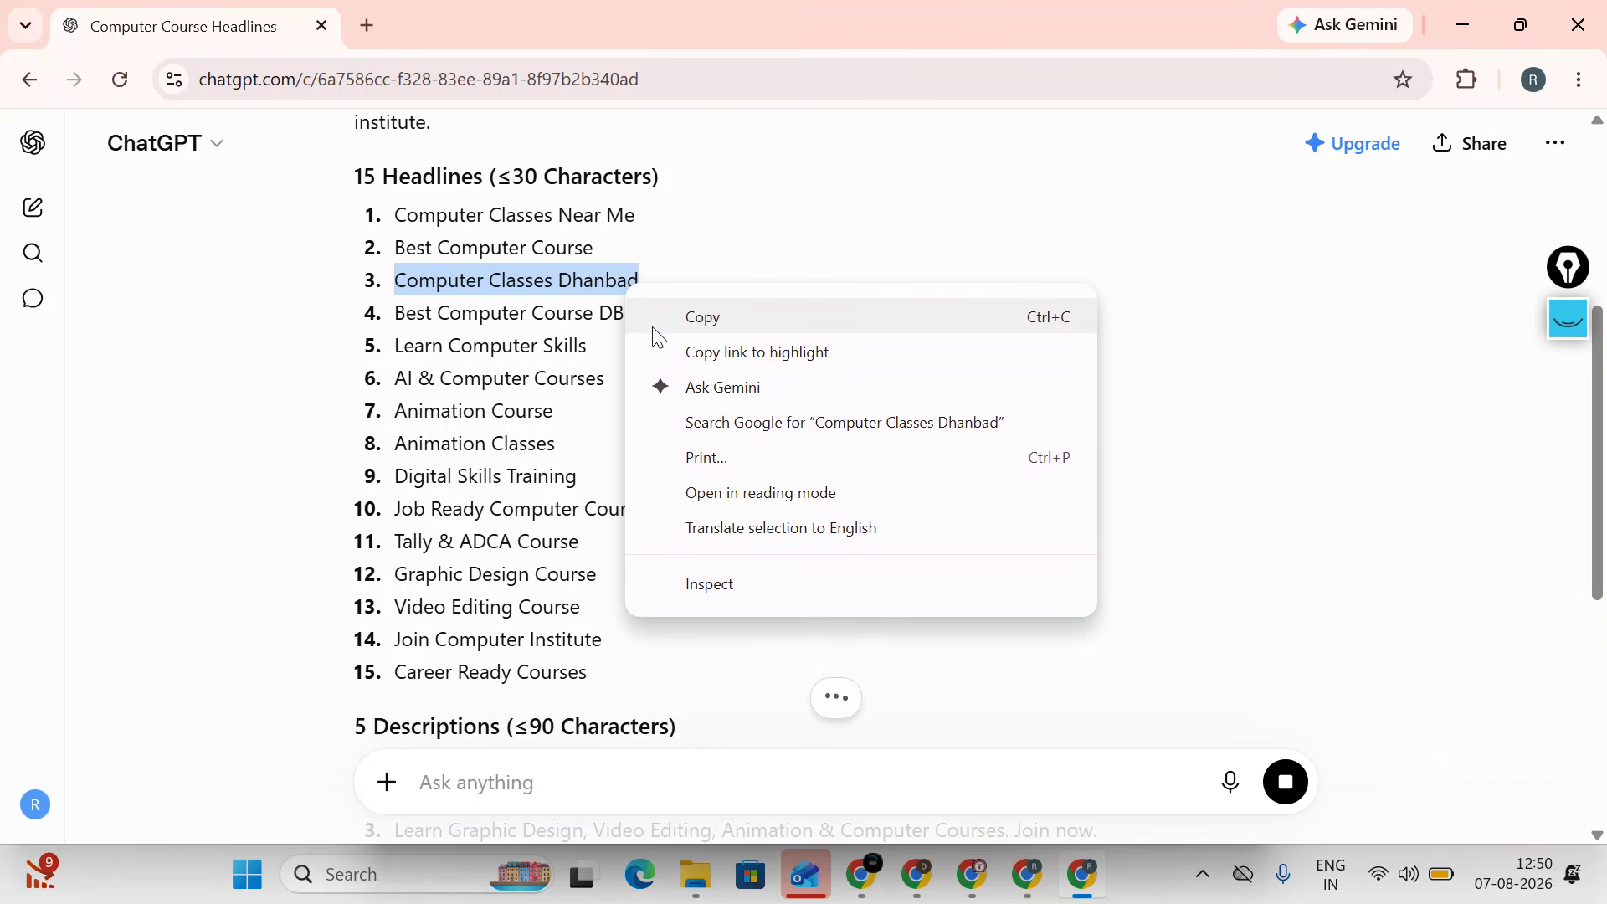
left_click(653, 326)
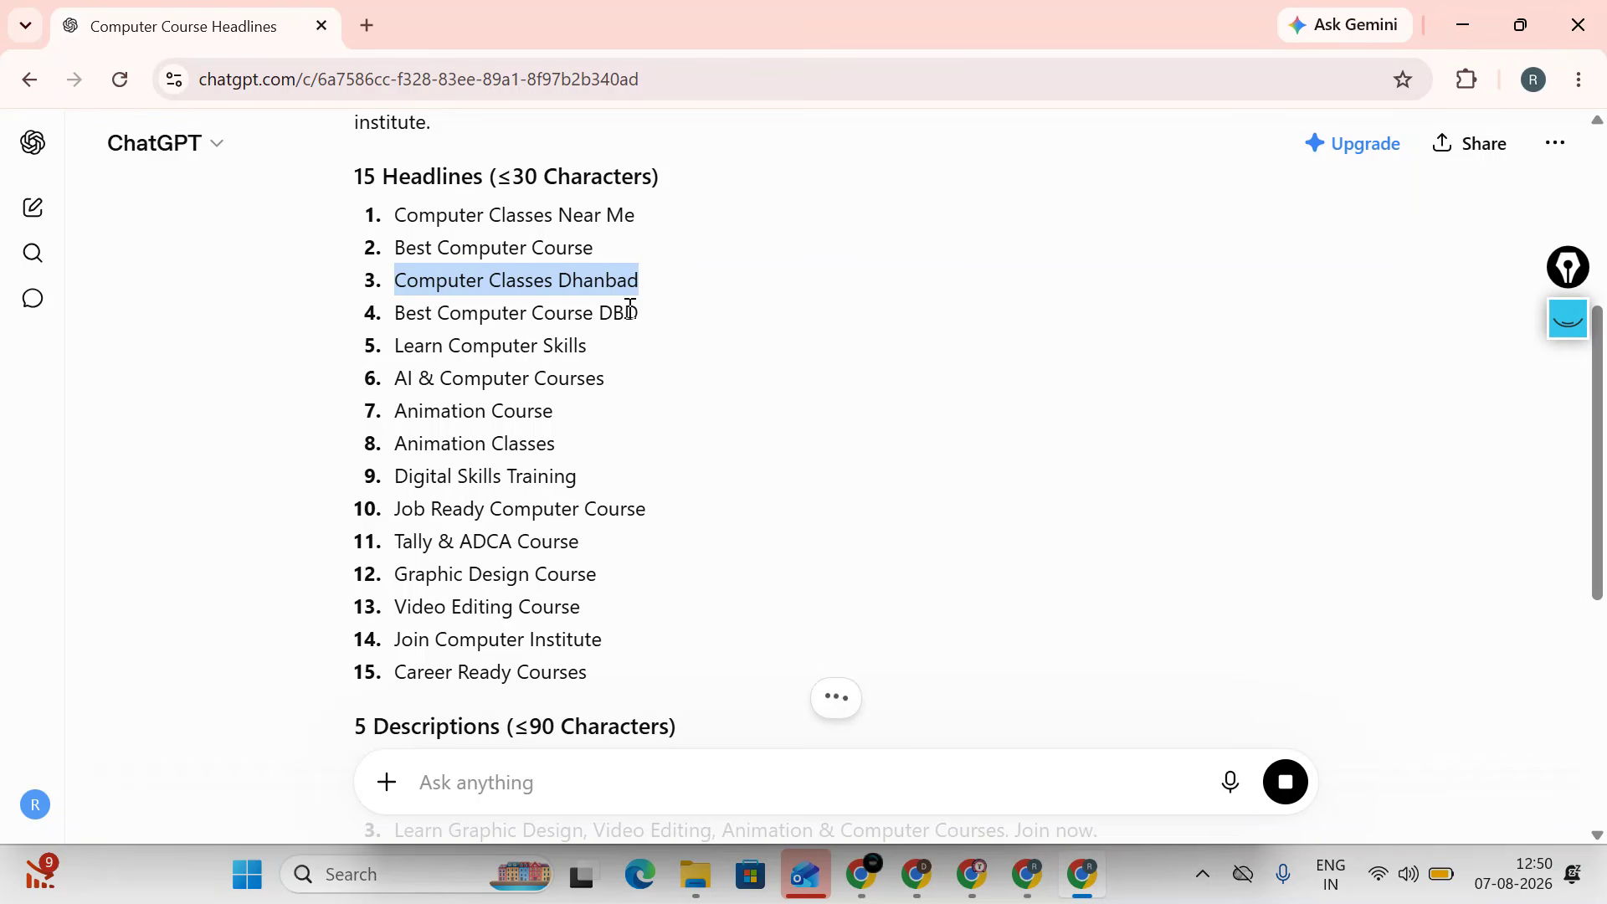
- Switch to Google Ads and paste "Computer Classes Dhanbad" as the third headline
left_click(1037, 884)
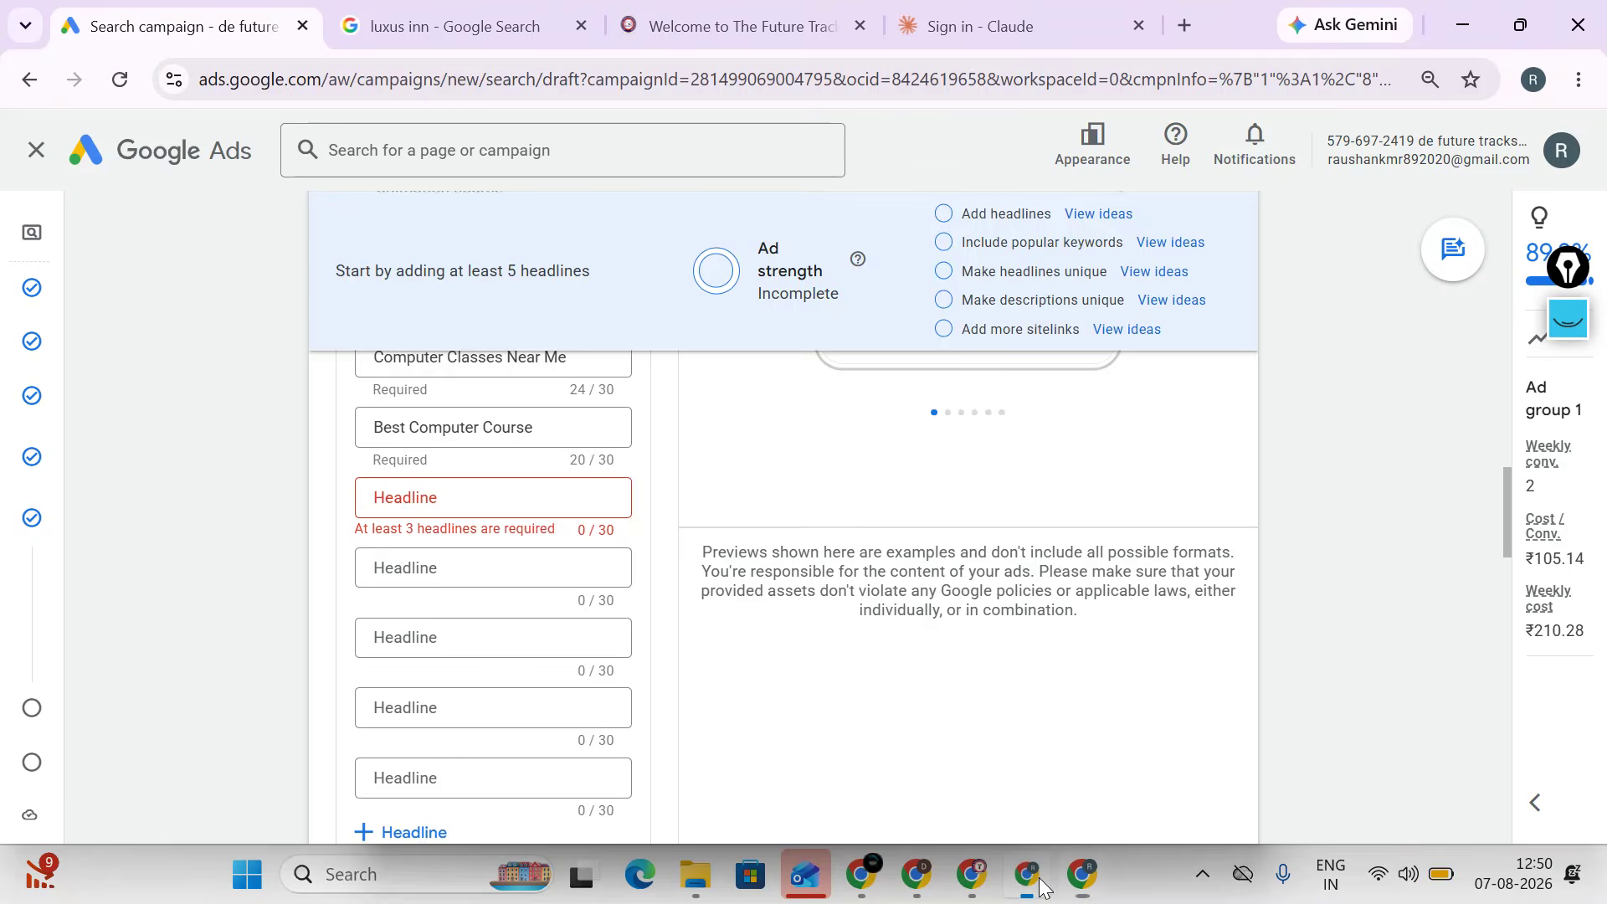
right_click(473, 492)
left_click(432, 506)
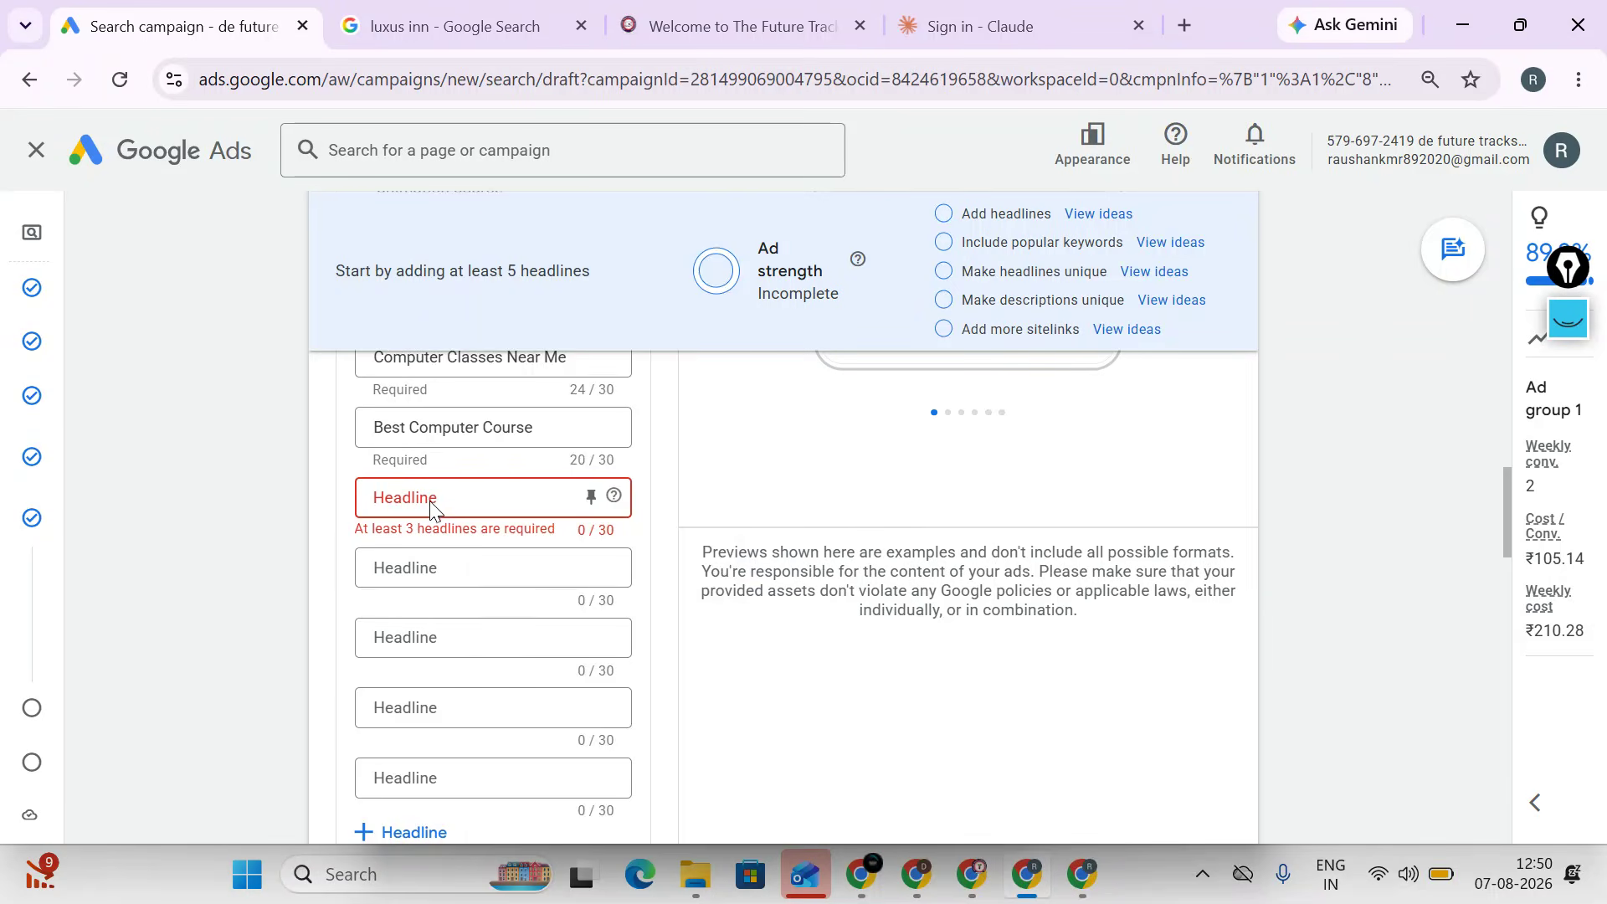
right_click(433, 506)
left_click(469, 556)
- Copy "Best Computer Course DBD" from the ChatGPT list and paste it as the fourth headline in Google Ads
left_click(438, 567)
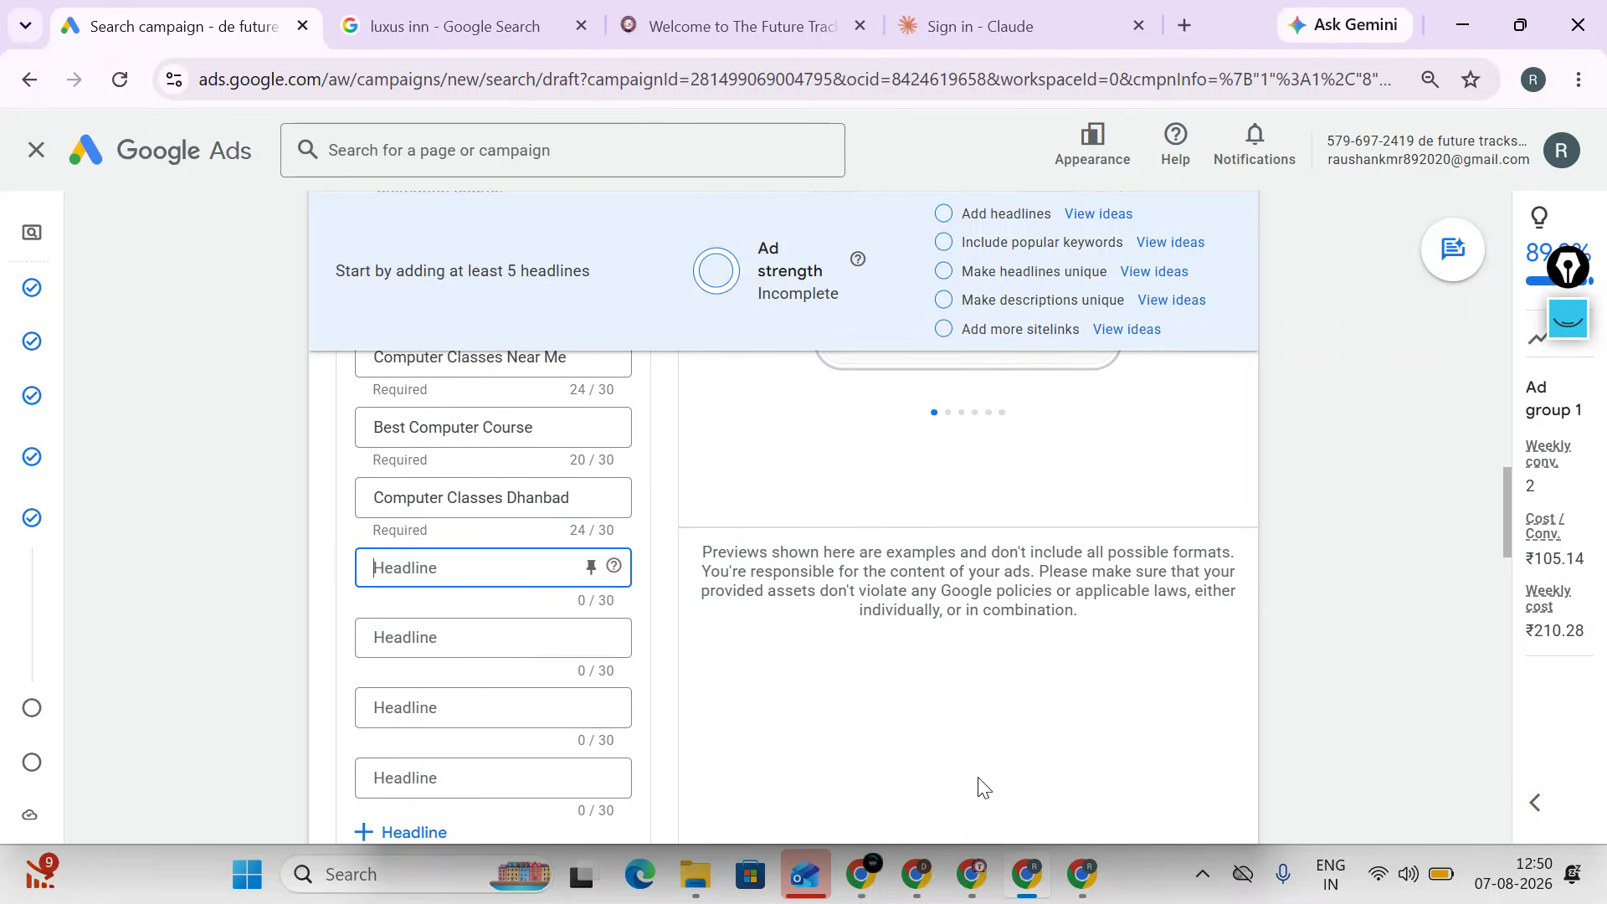
left_click(1085, 870)
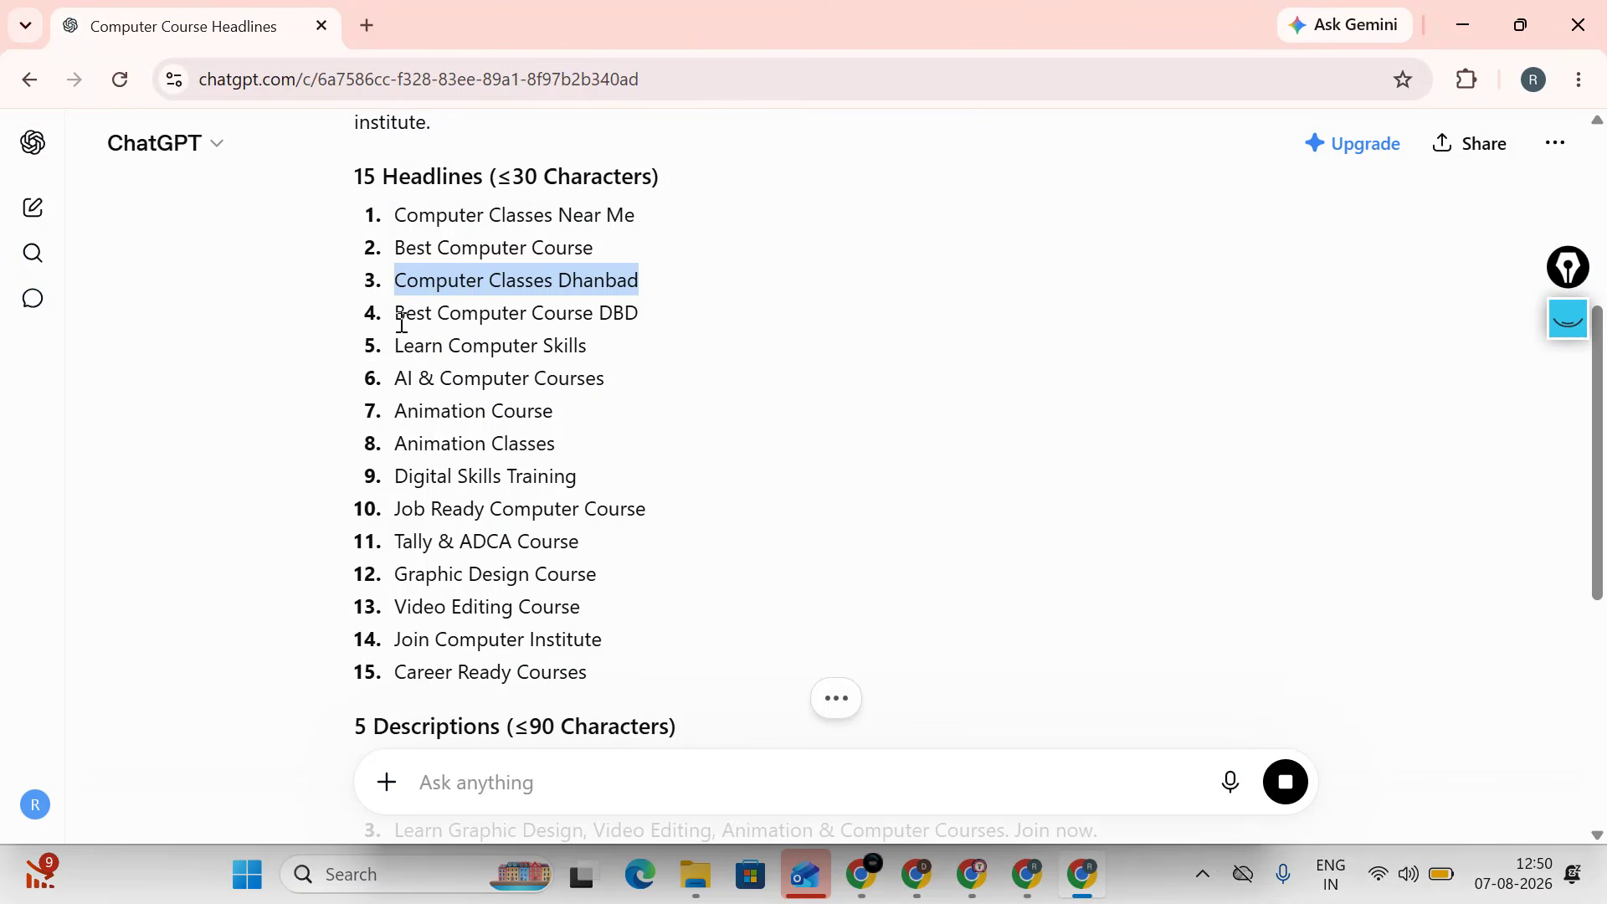
left_click_drag(398, 317, 639, 324)
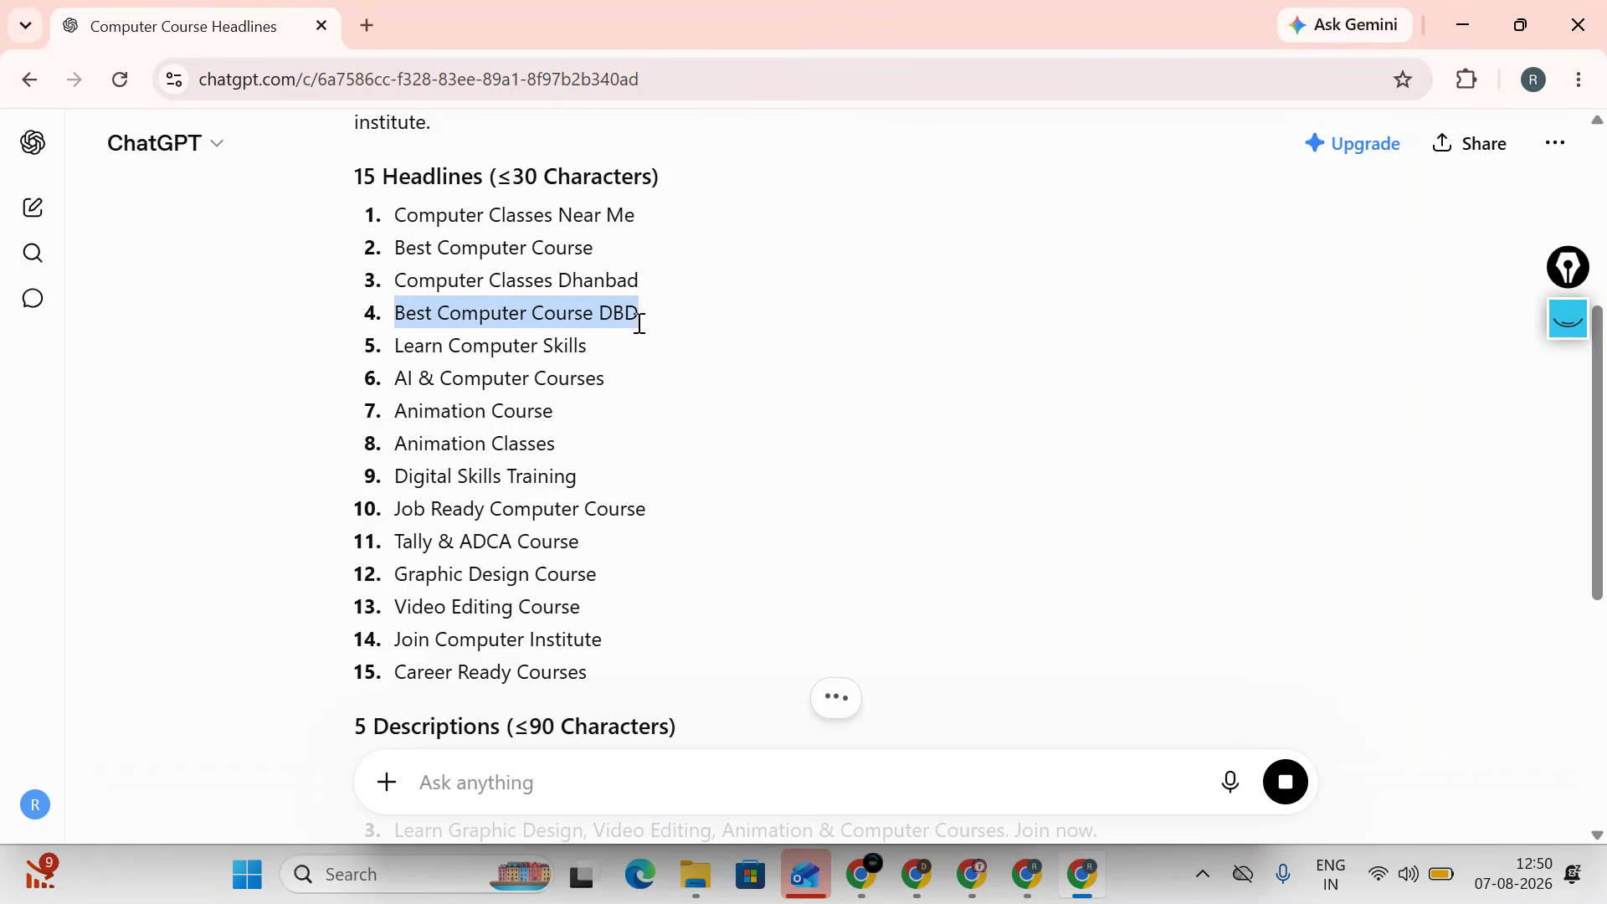
right_click(637, 313)
left_click(703, 351)
left_click(1026, 872)
left_click(448, 567)
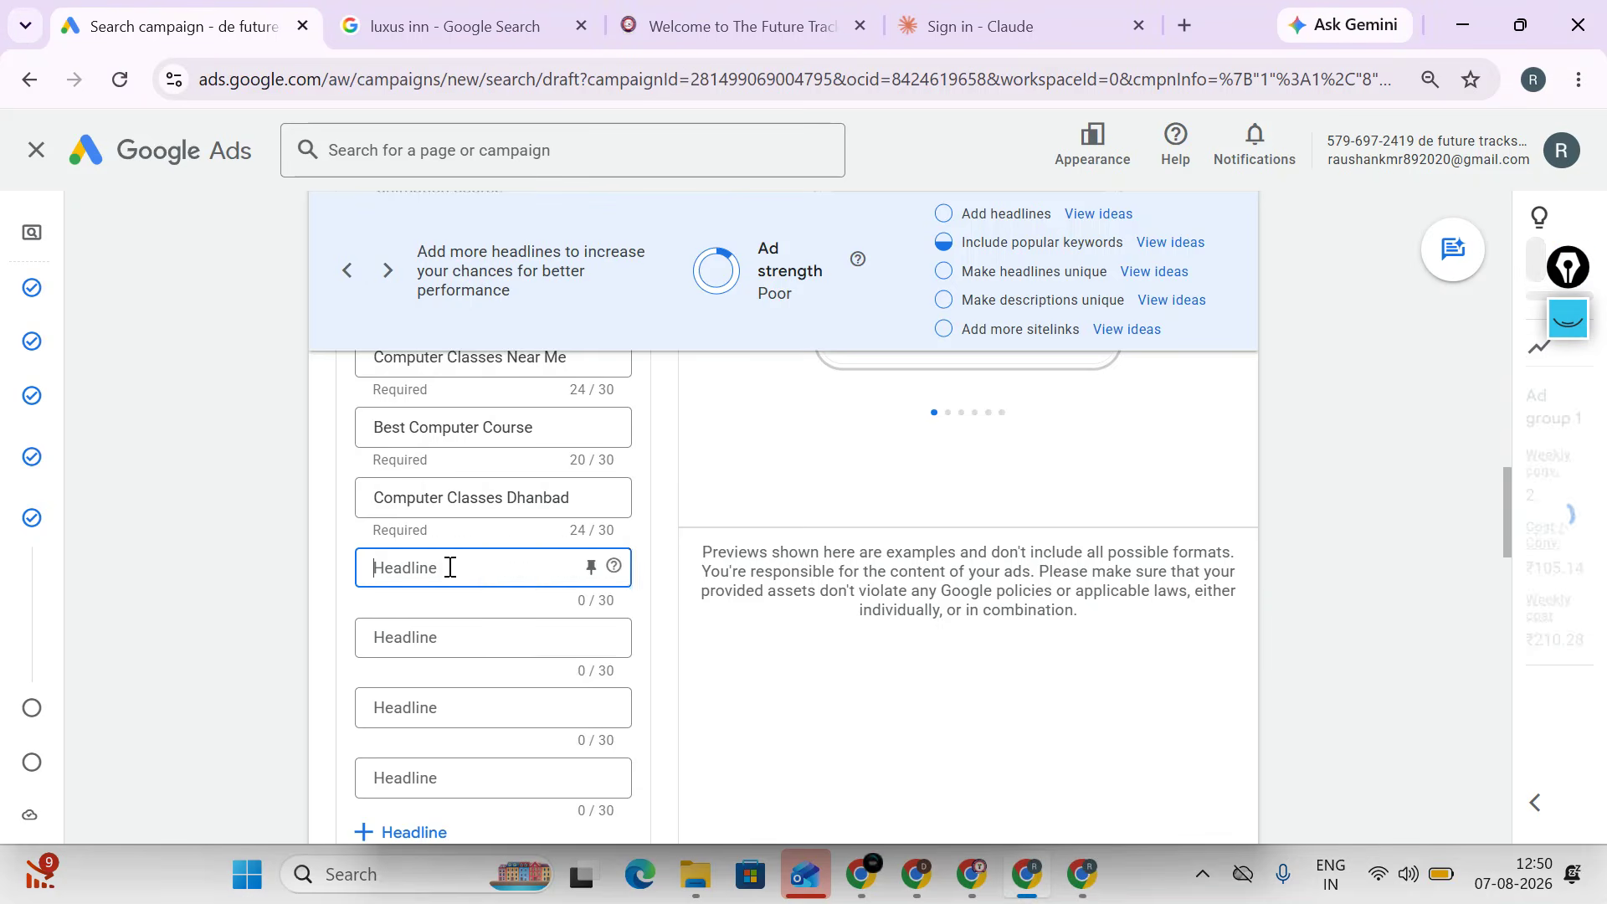
right_click(450, 567)
left_click(497, 594)
- Copy ChatGPT's first description, "Join Dhanbad's trusted computer institute. Learn AI, ADCA, Tally & Animation", into the ad's first description in Google Ads
scroll(393, 620, "down", 4)
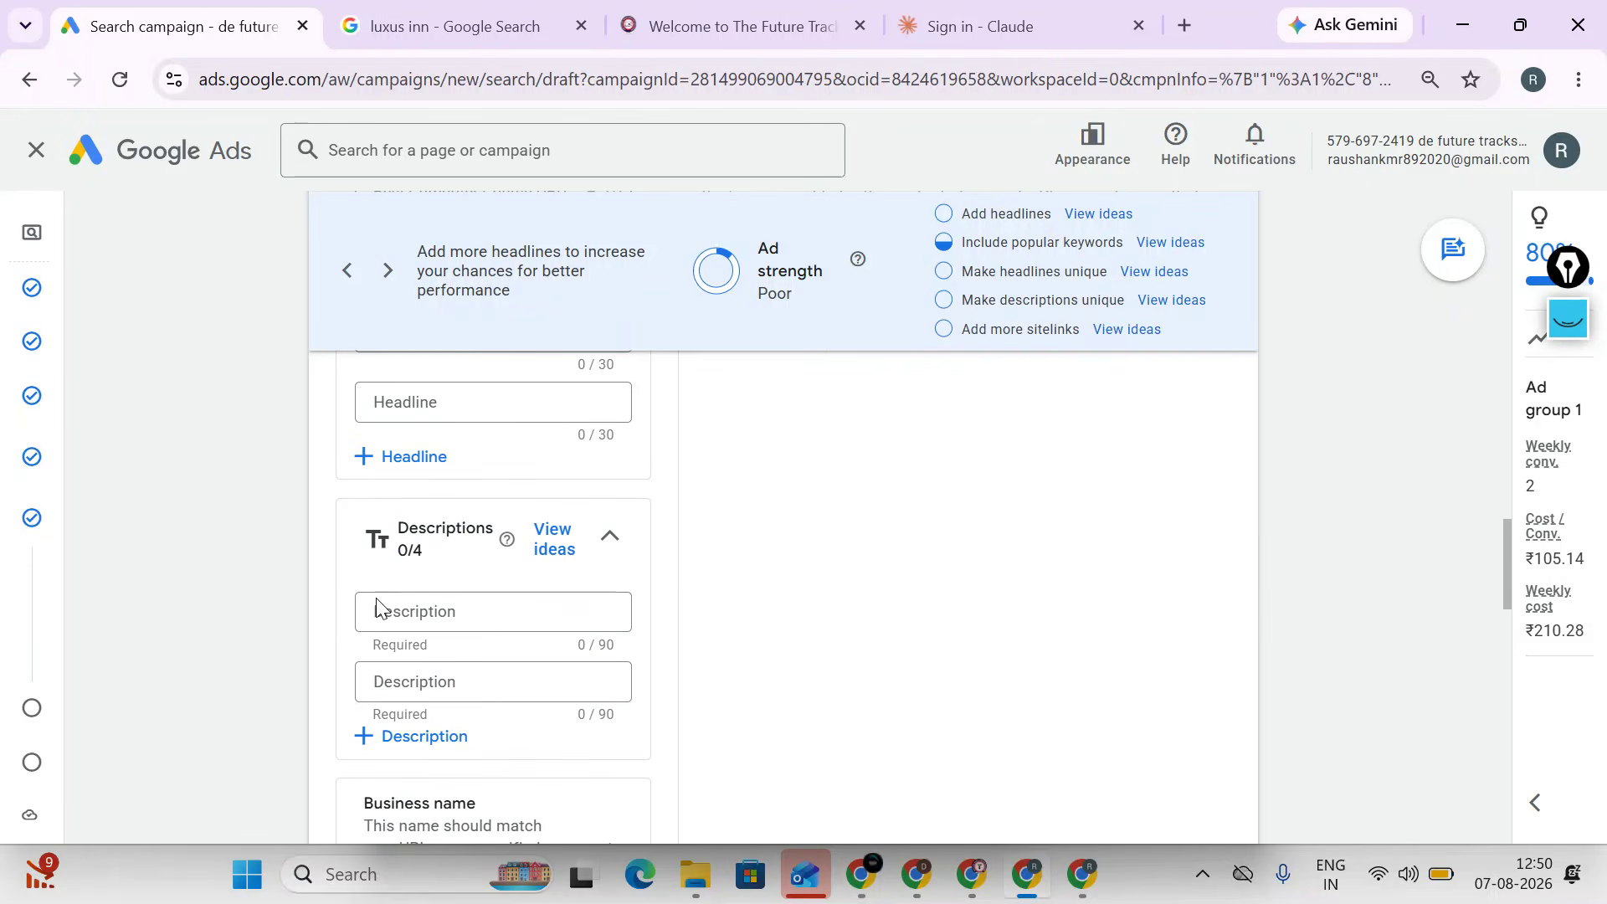
left_click(394, 619)
left_click(1081, 874)
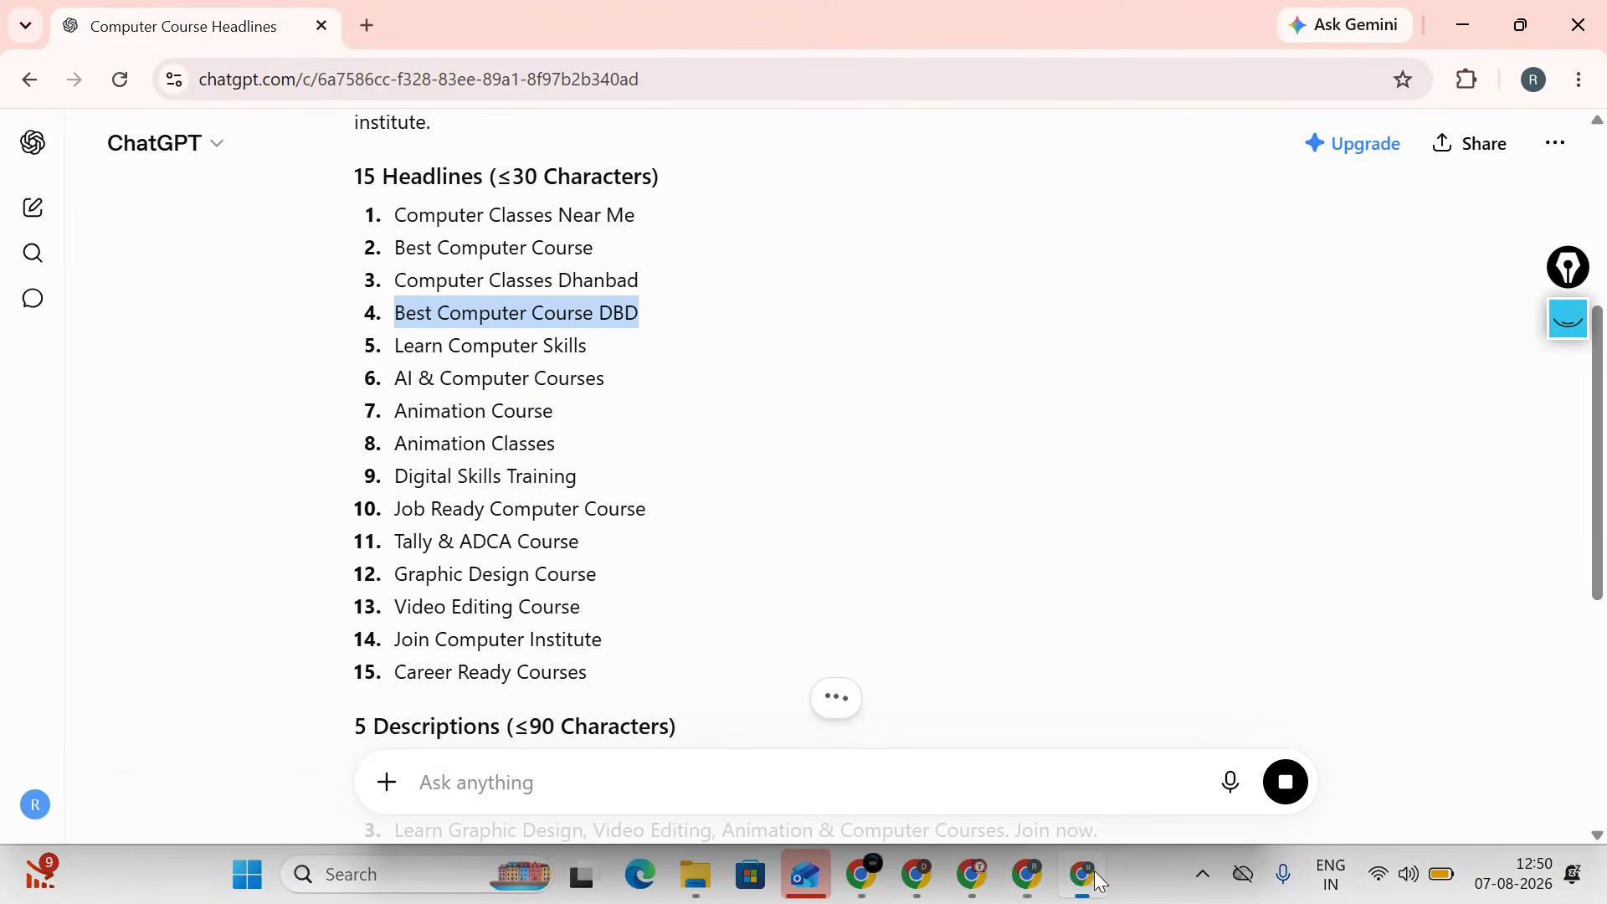
scroll(600, 651, "down", 3)
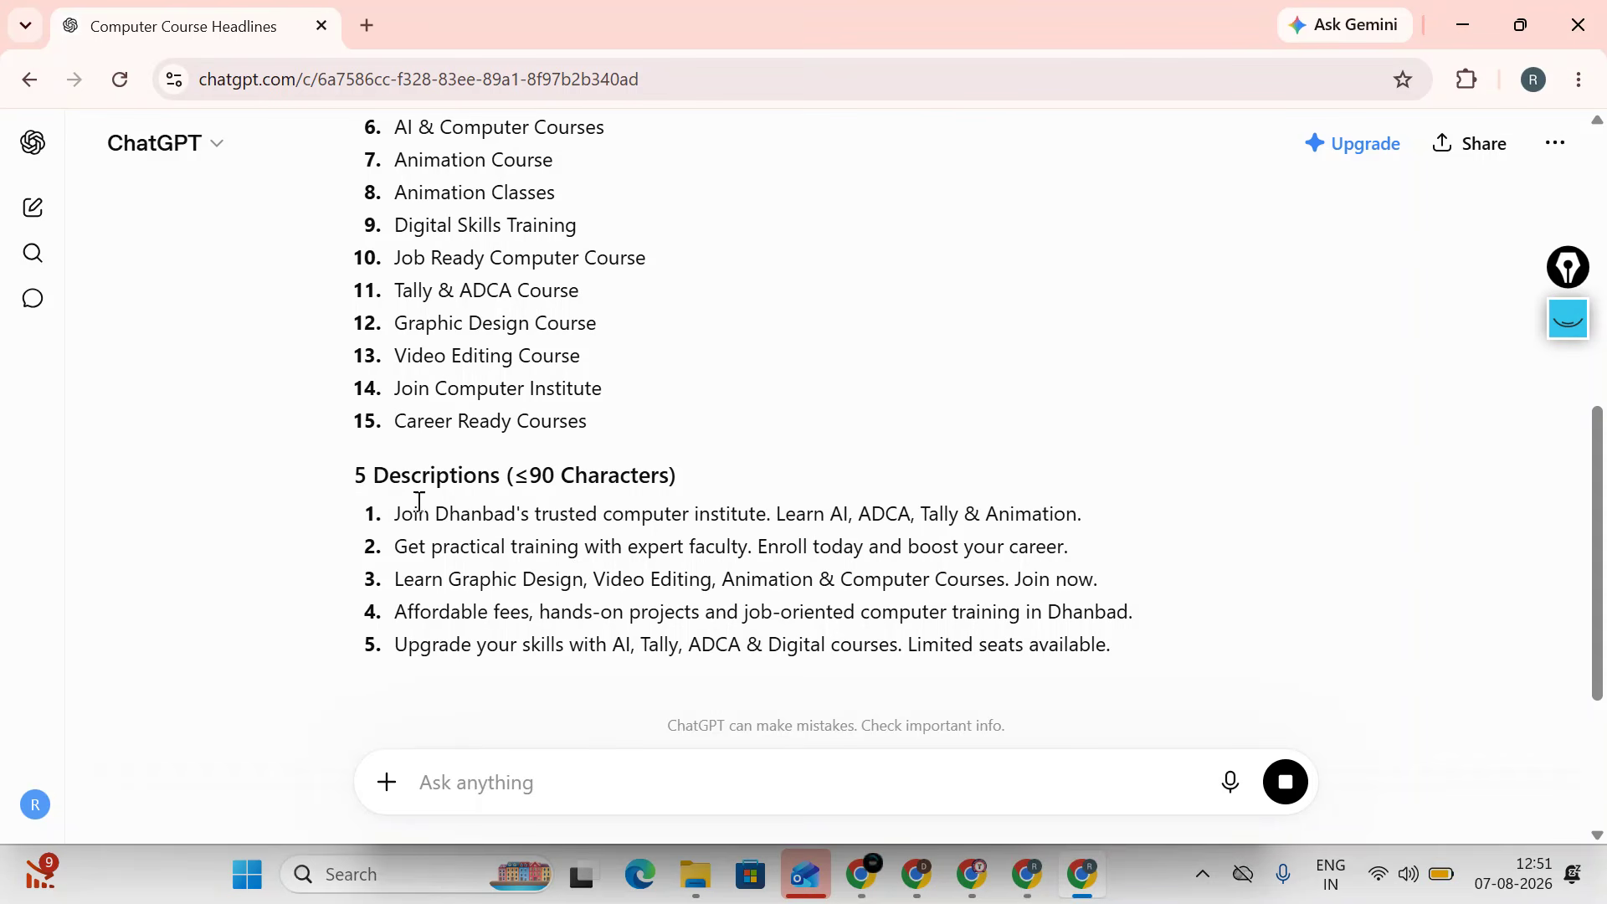
left_click_drag(386, 521, 1080, 512)
right_click(456, 523)
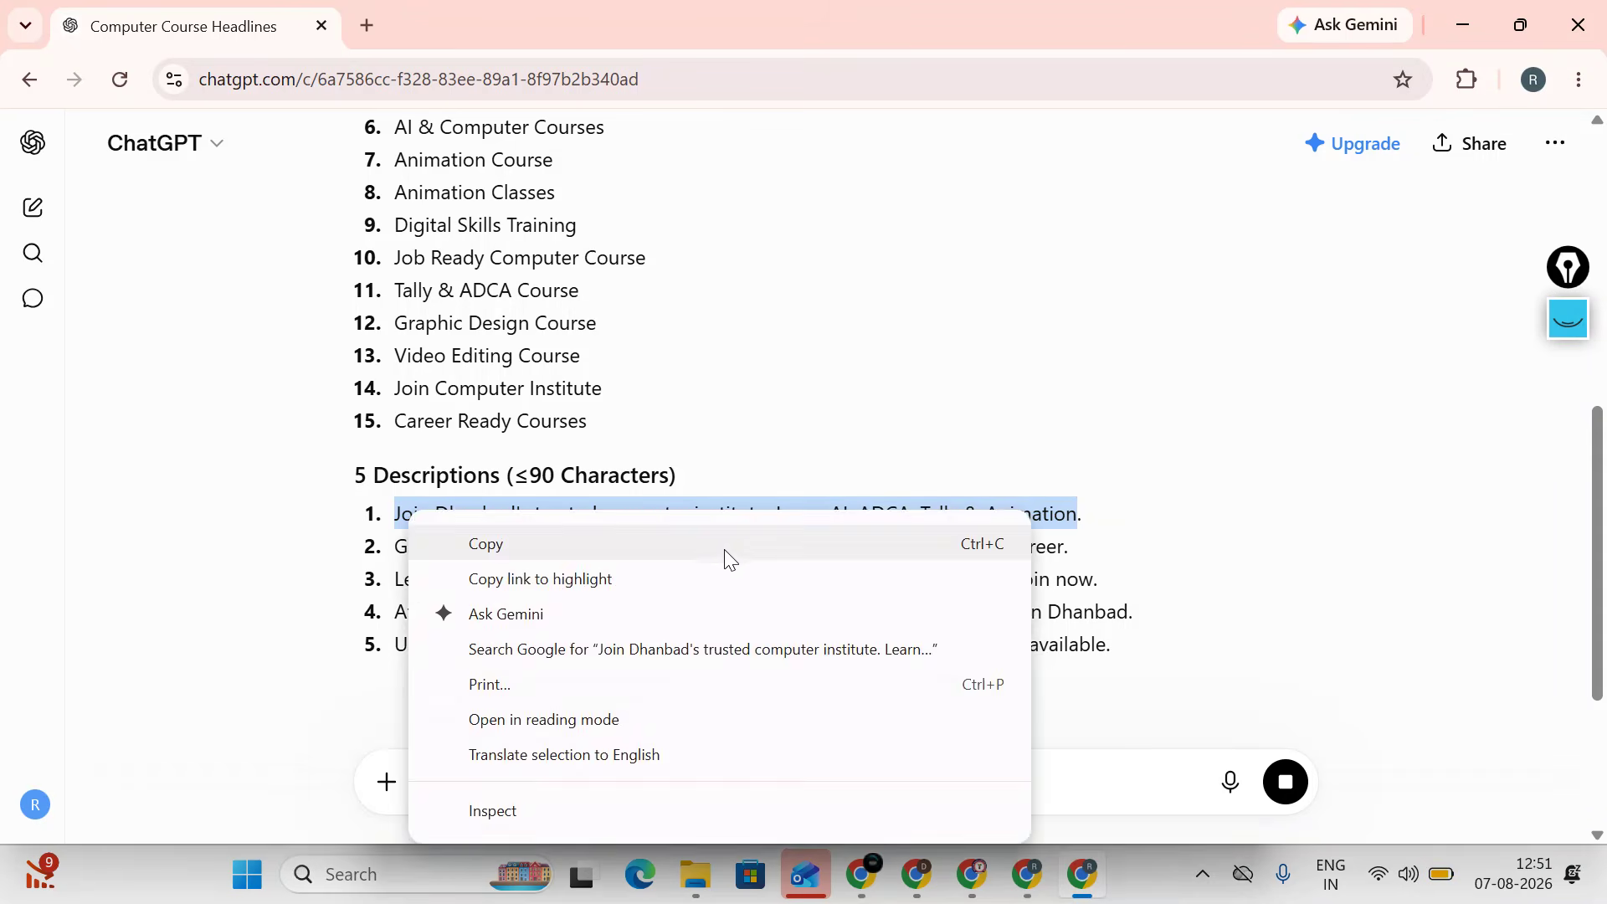
left_click(721, 546)
key("alt+Tab")
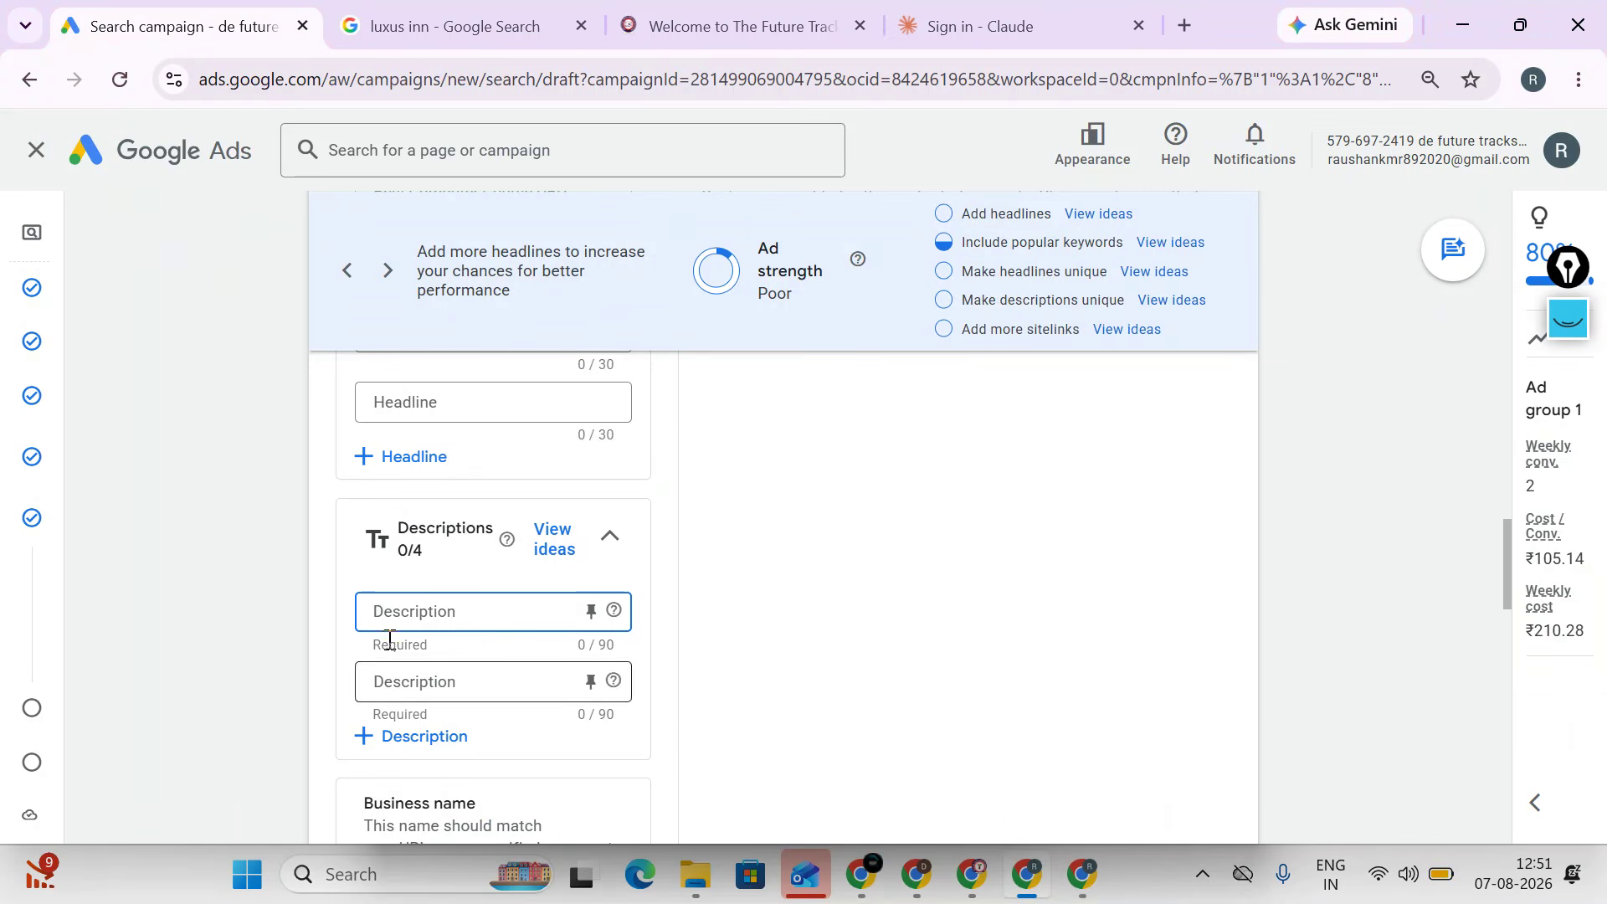
right_click(370, 612)
left_click(411, 315)
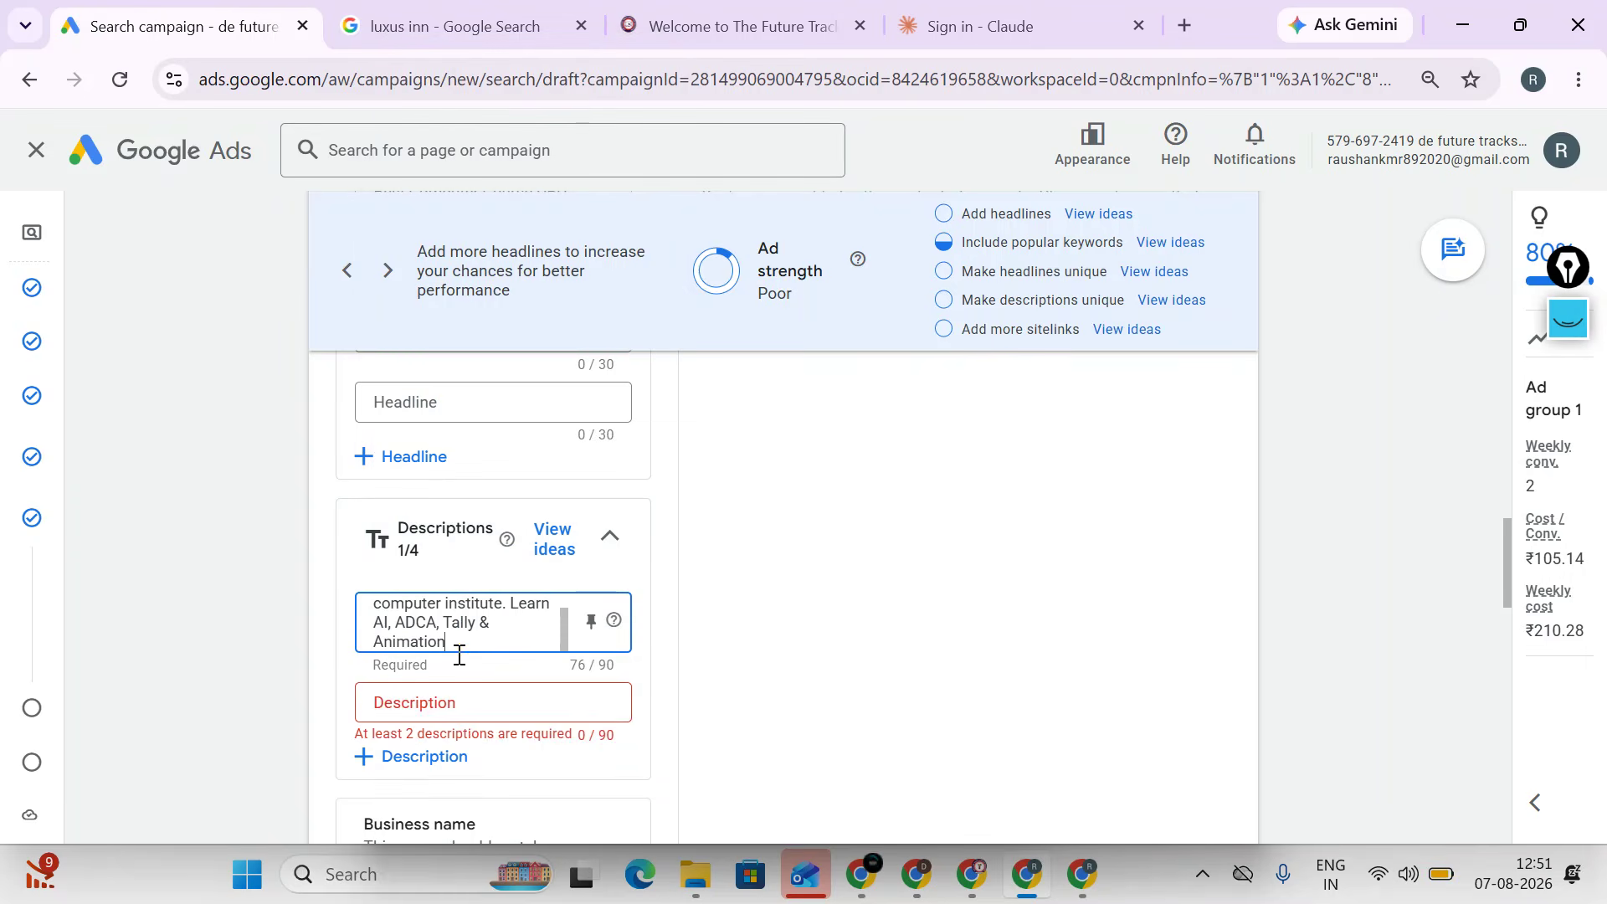
left_click(466, 703)
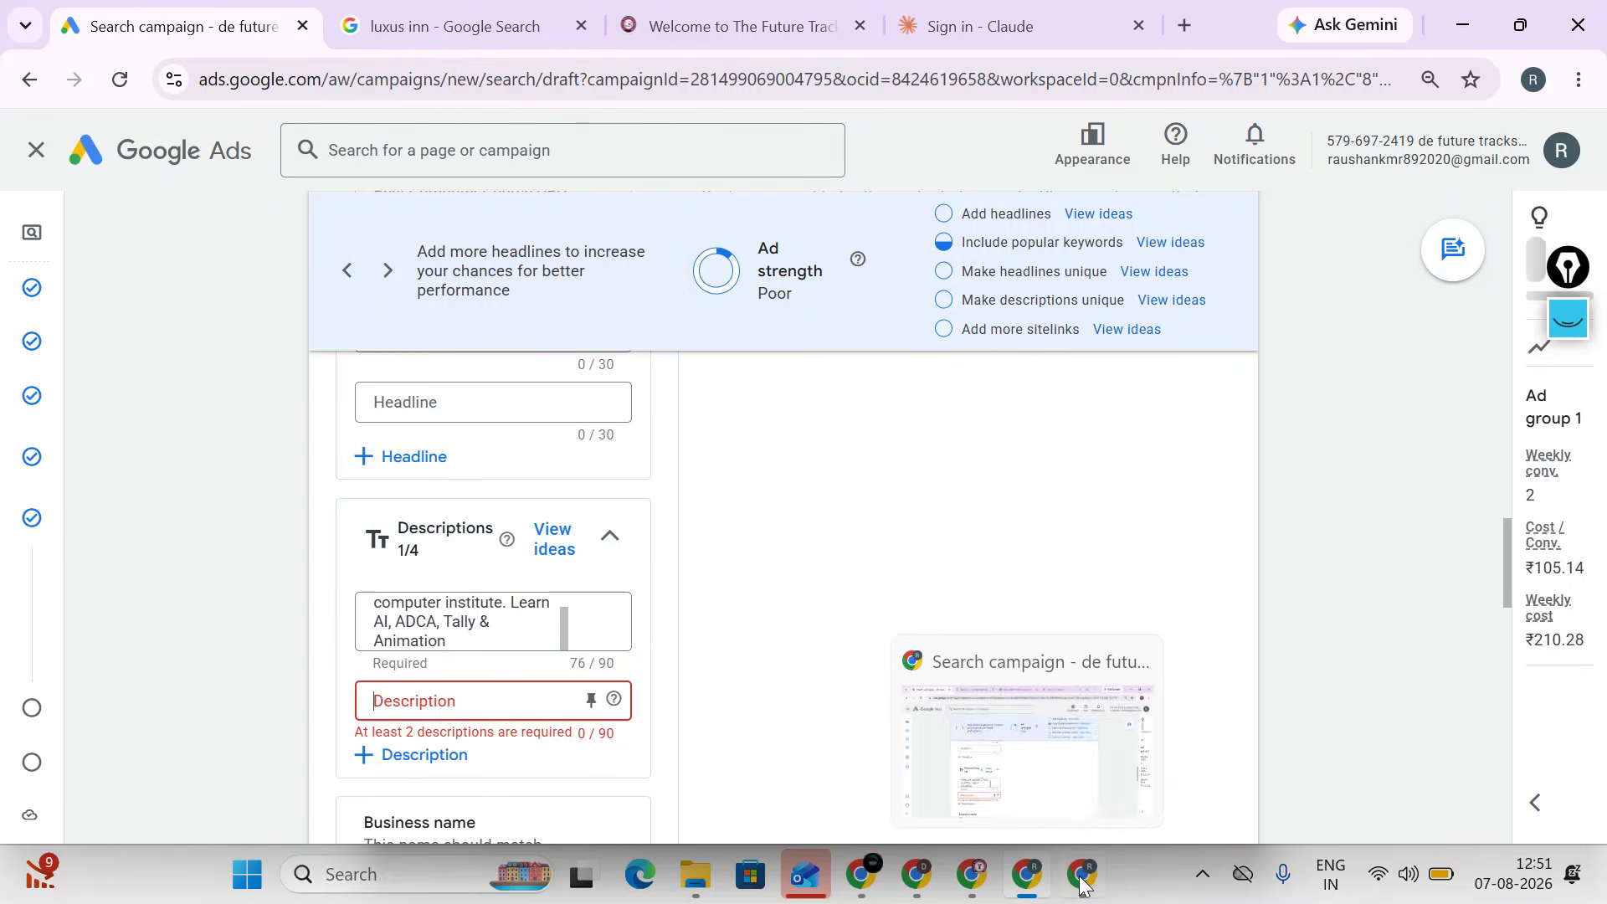
- Copy ChatGPT's second description, "Get practical training with expert faculty. Enroll today and boost your career", into the ad's second description in Google Ads
left_click(1083, 877)
left_click_drag(394, 548, 1066, 557)
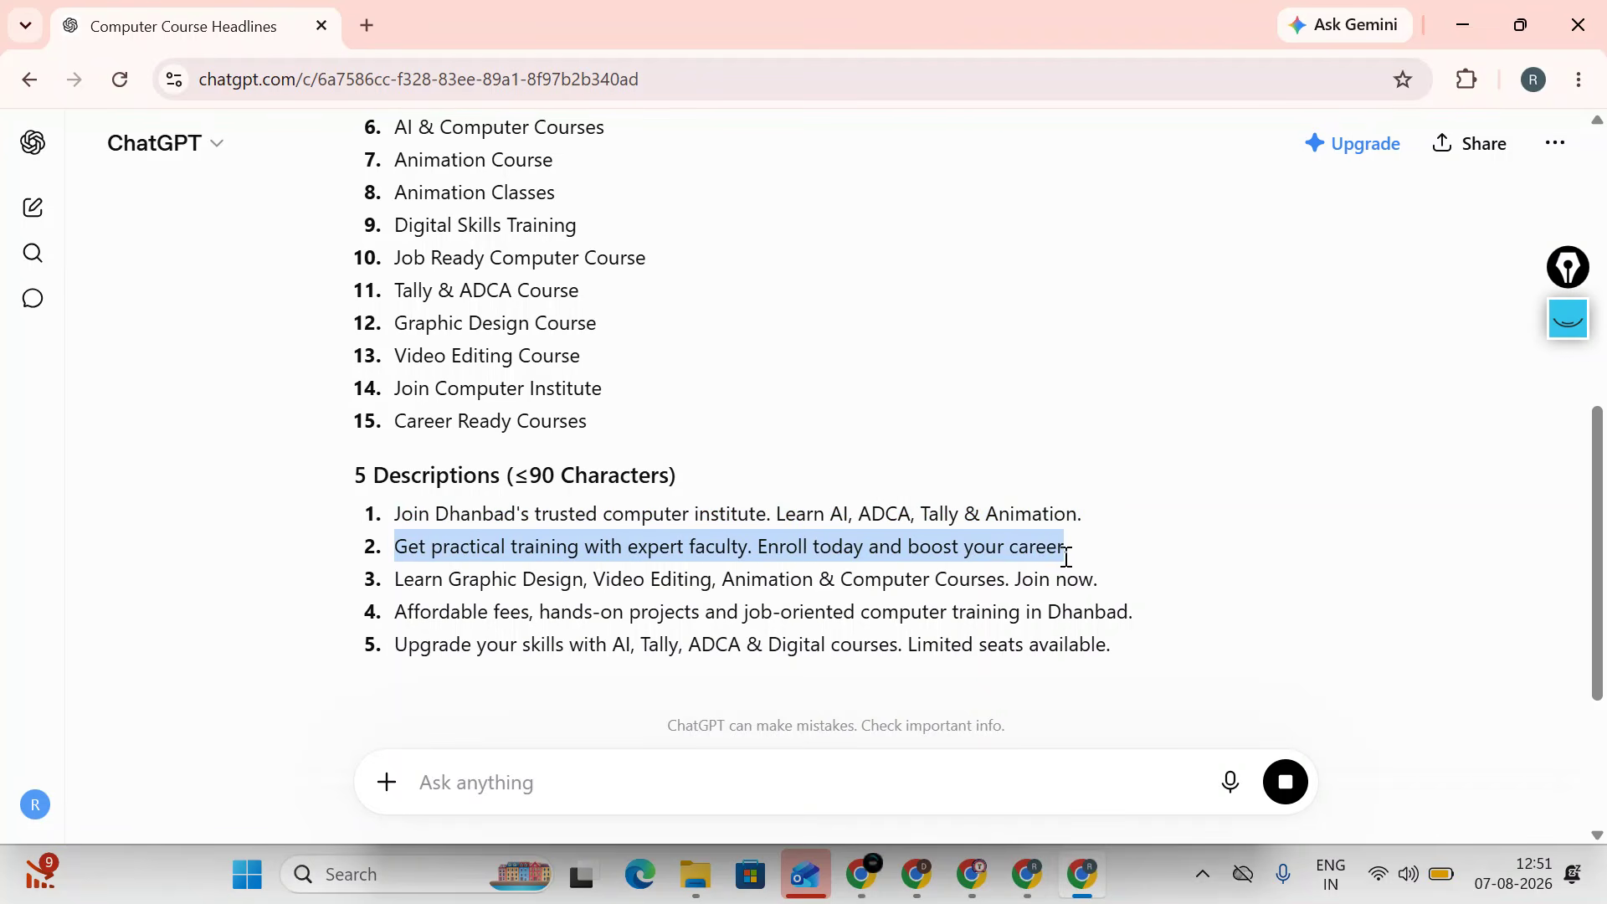
right_click(971, 552)
left_click(1085, 276)
left_click(1030, 875)
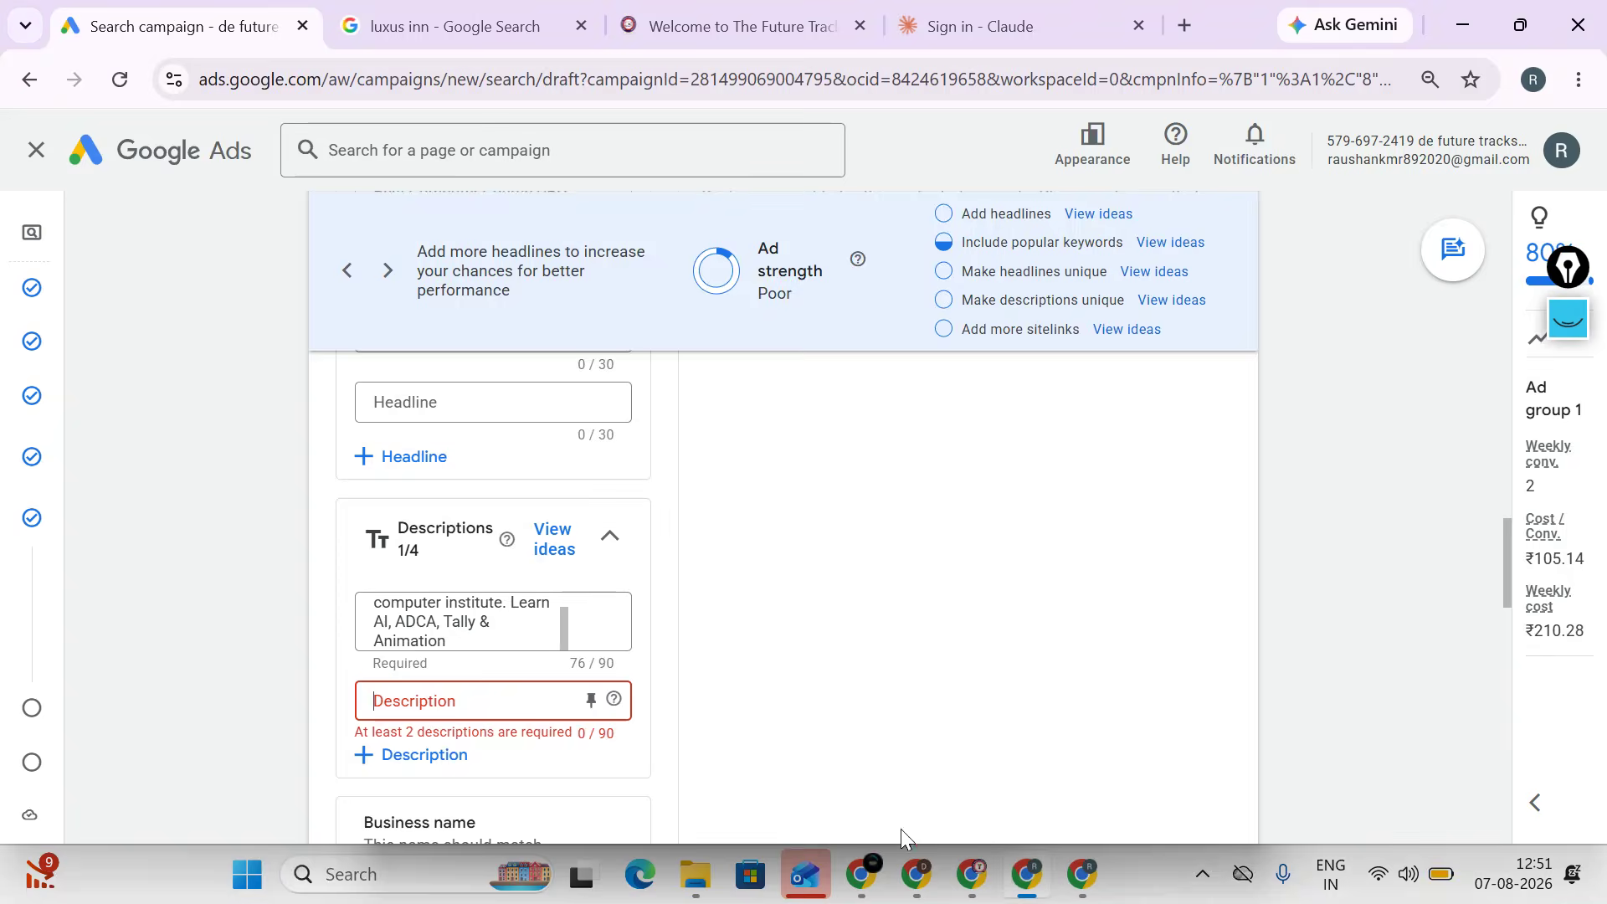
right_click(536, 703)
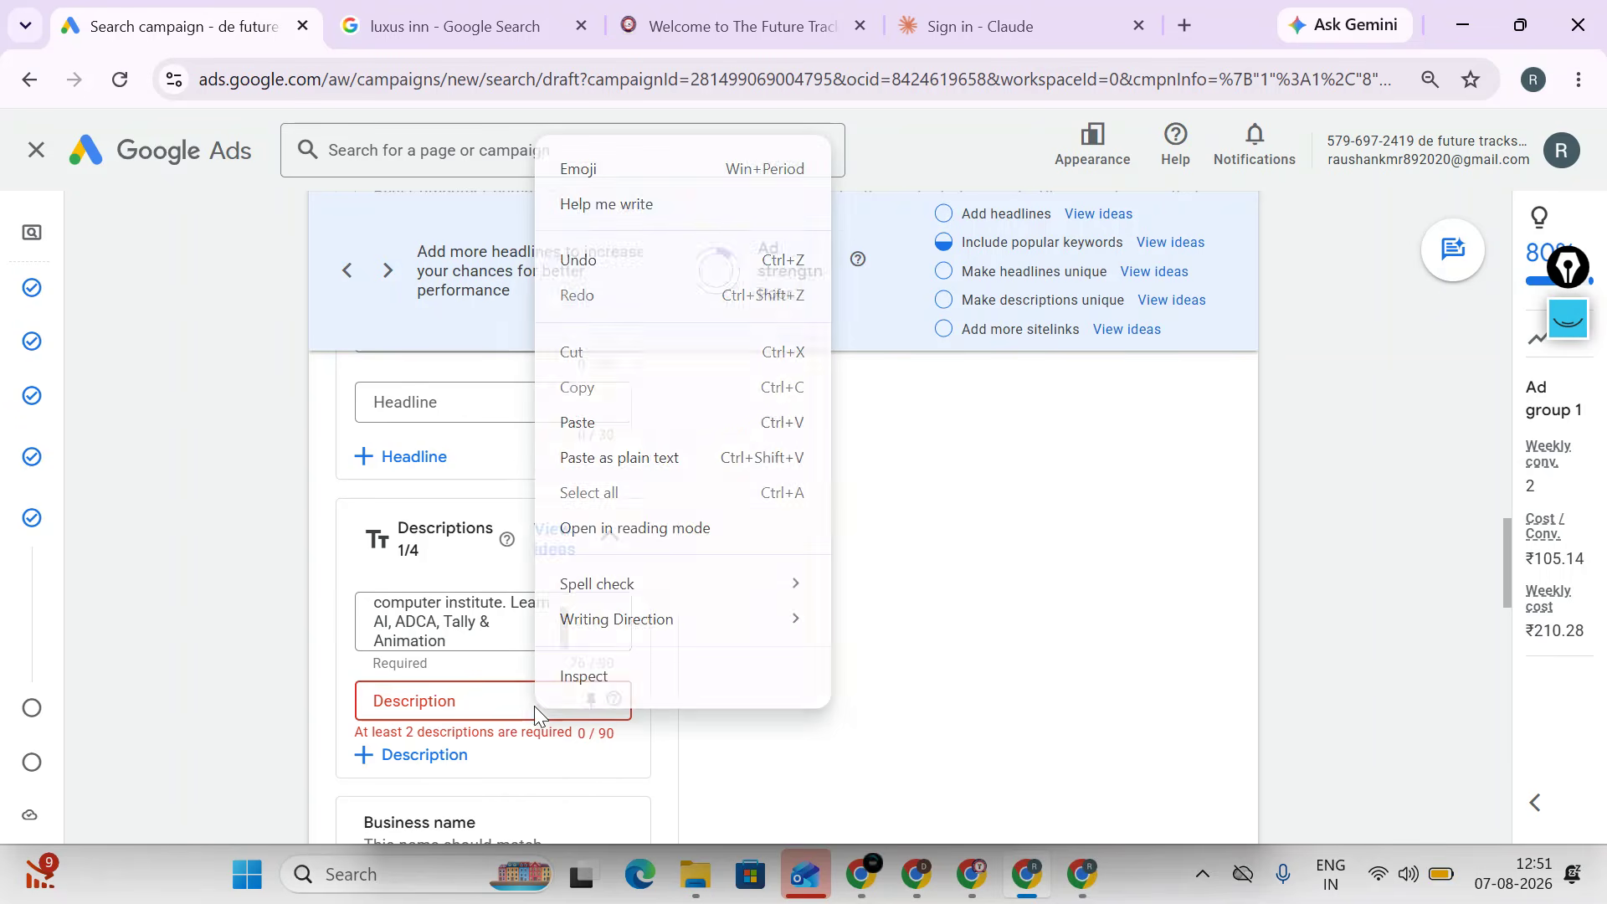
left_click(560, 422)
- Enter "de future tracks pvt ltd" as the ad's business name
scroll(477, 485, "down", 7)
scroll(469, 515, "up", 3)
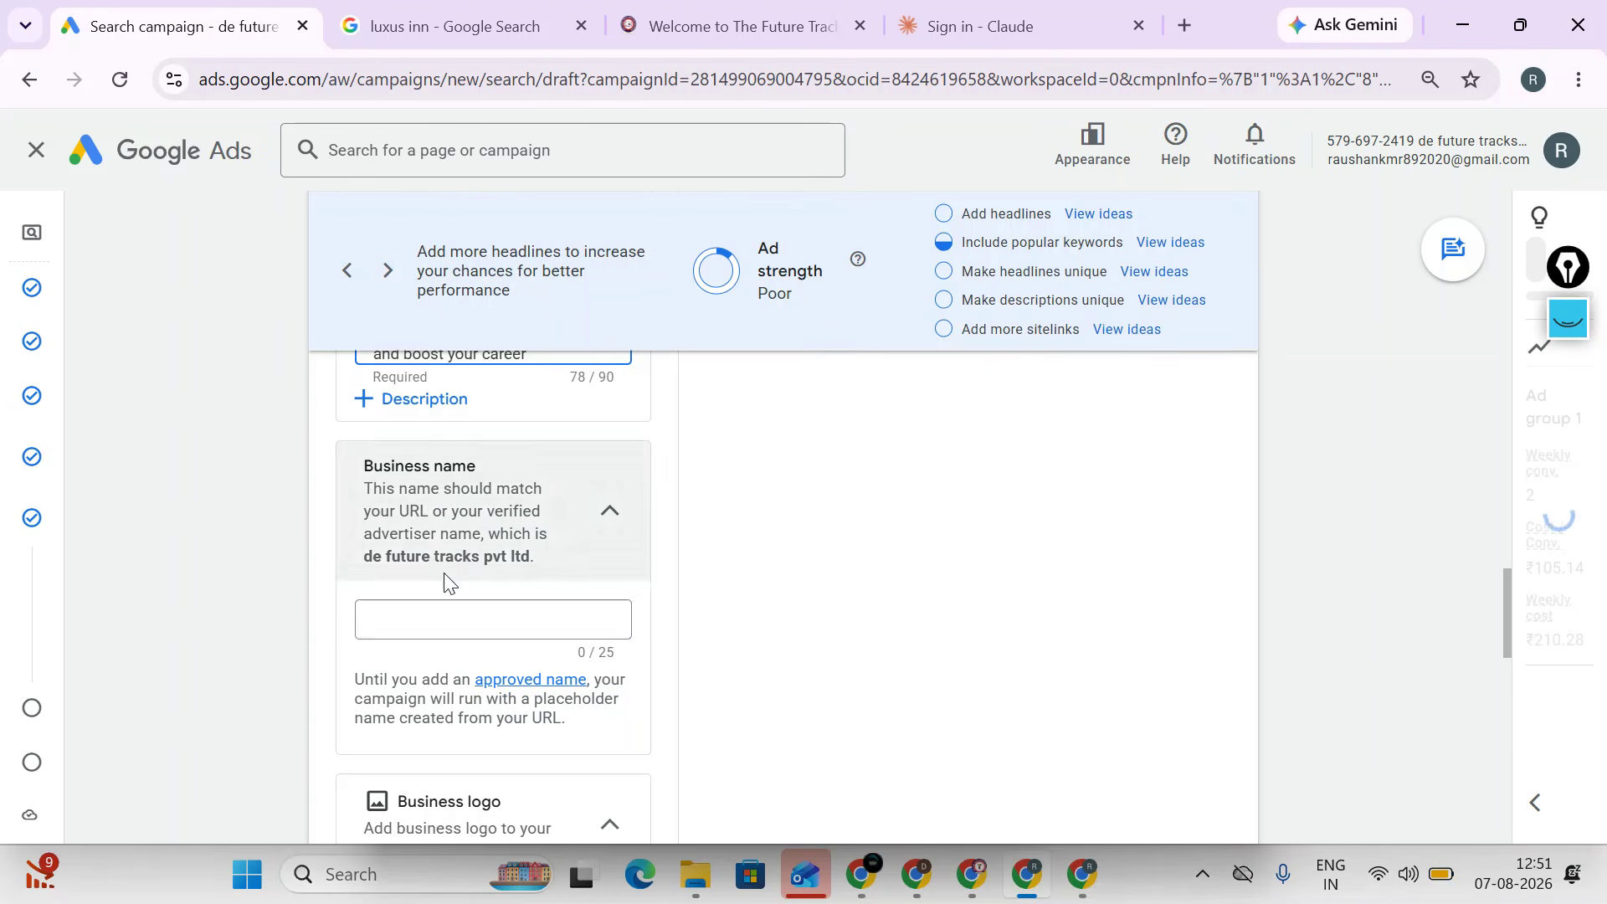
left_click(439, 634)
type("de ")
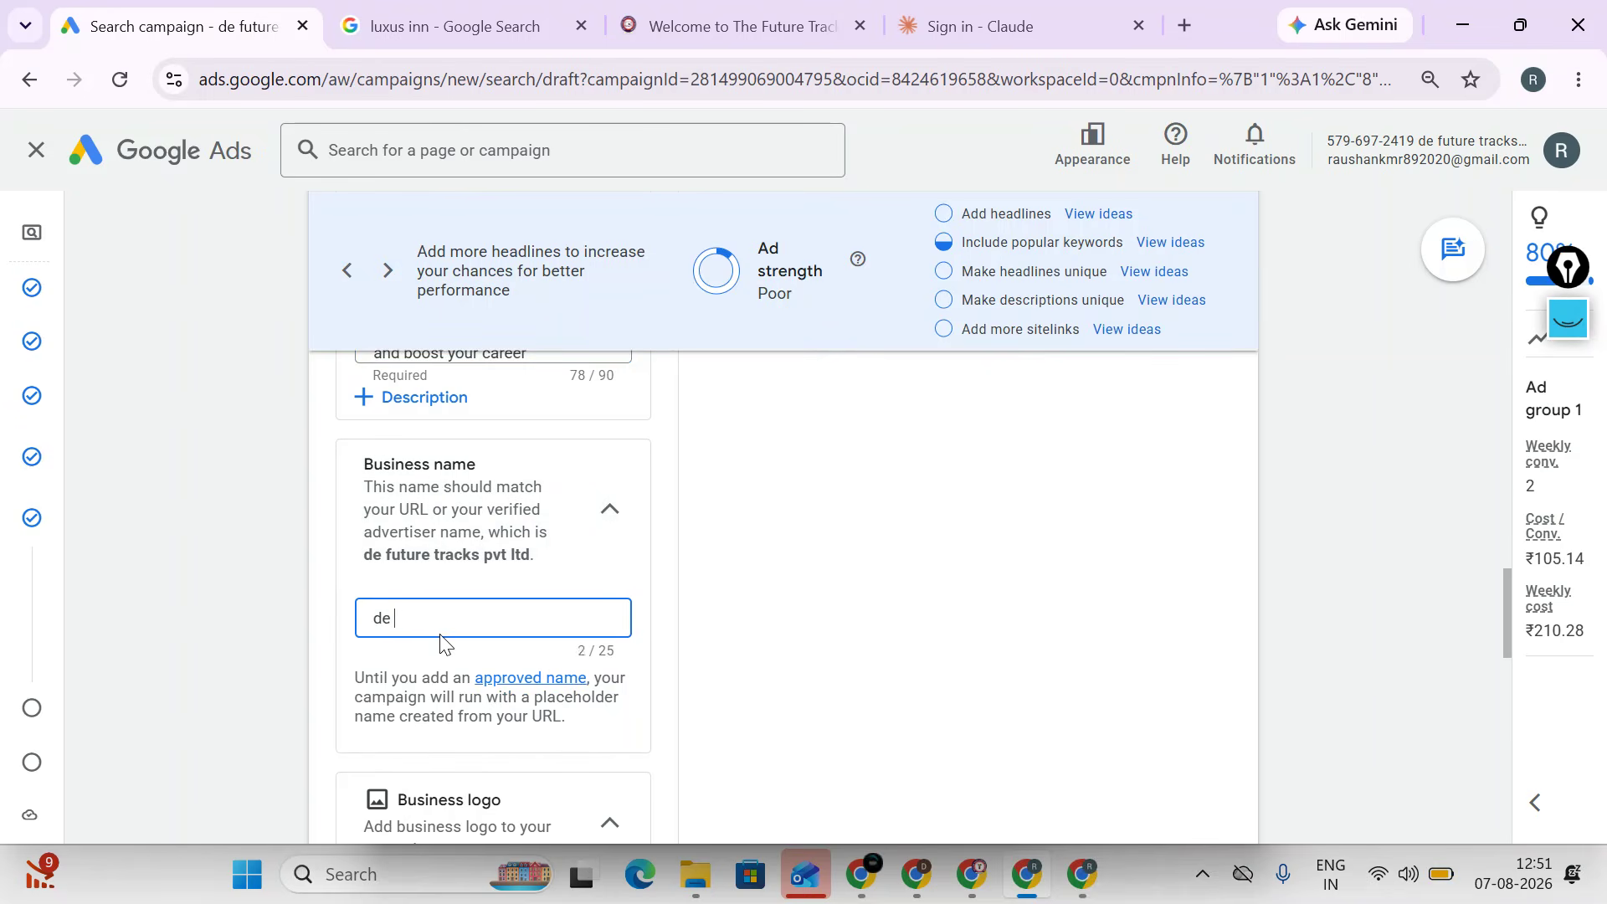
type("future tracks pvt ltd")
- Switch to the institute's website, open its Franchise Enquiry page and copy the page's URL
scroll(448, 651, "down", 10)
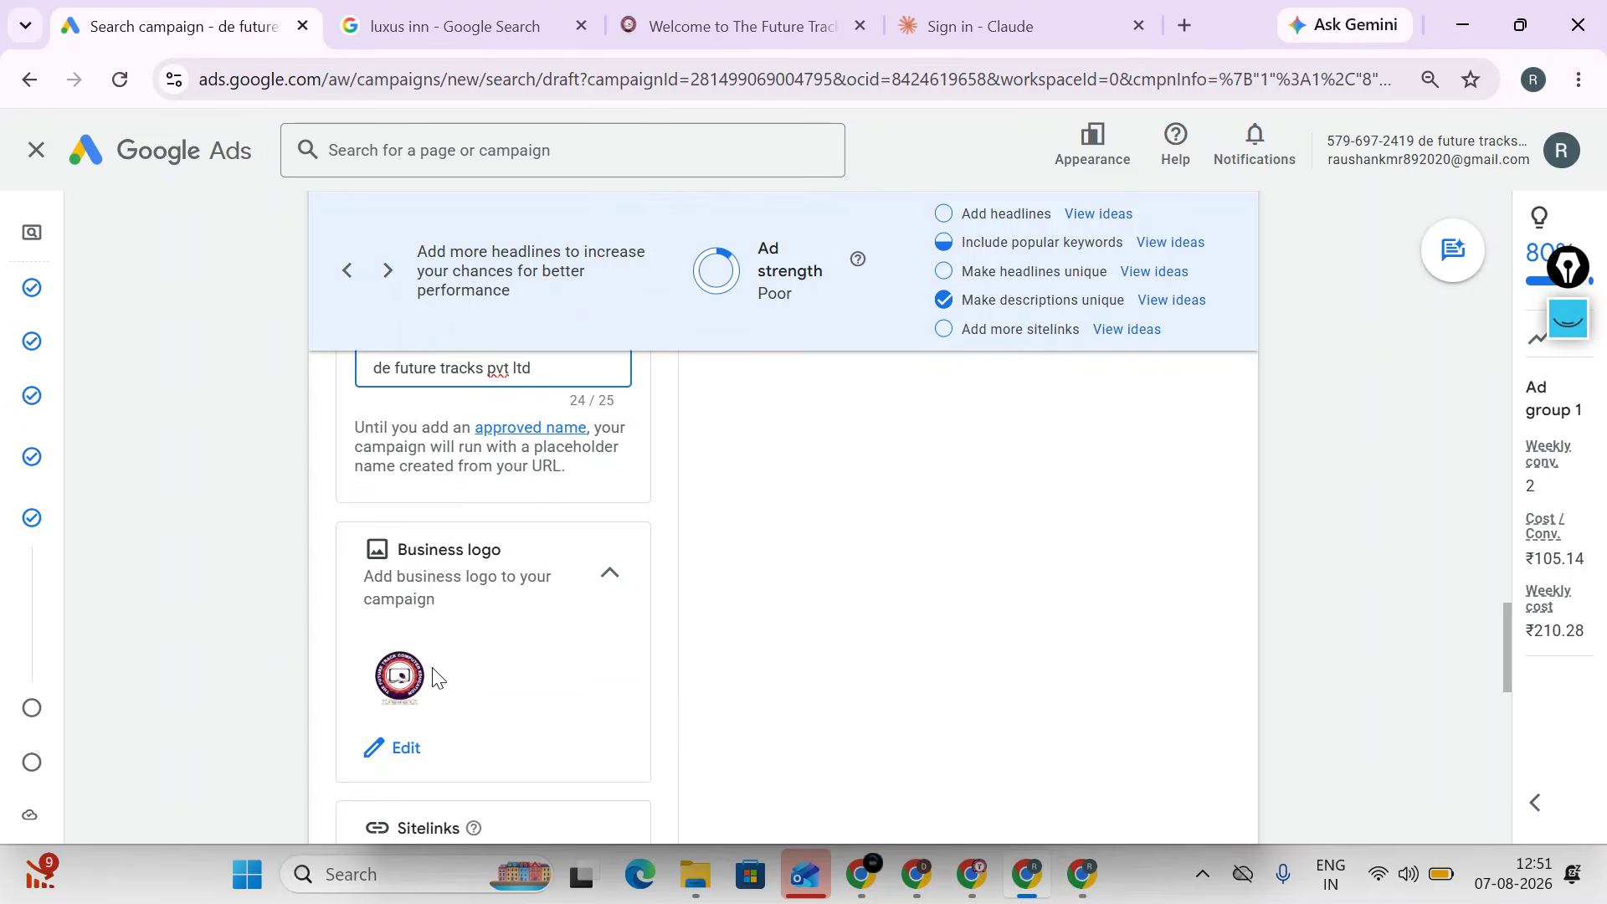
scroll(544, 498, "up", 2)
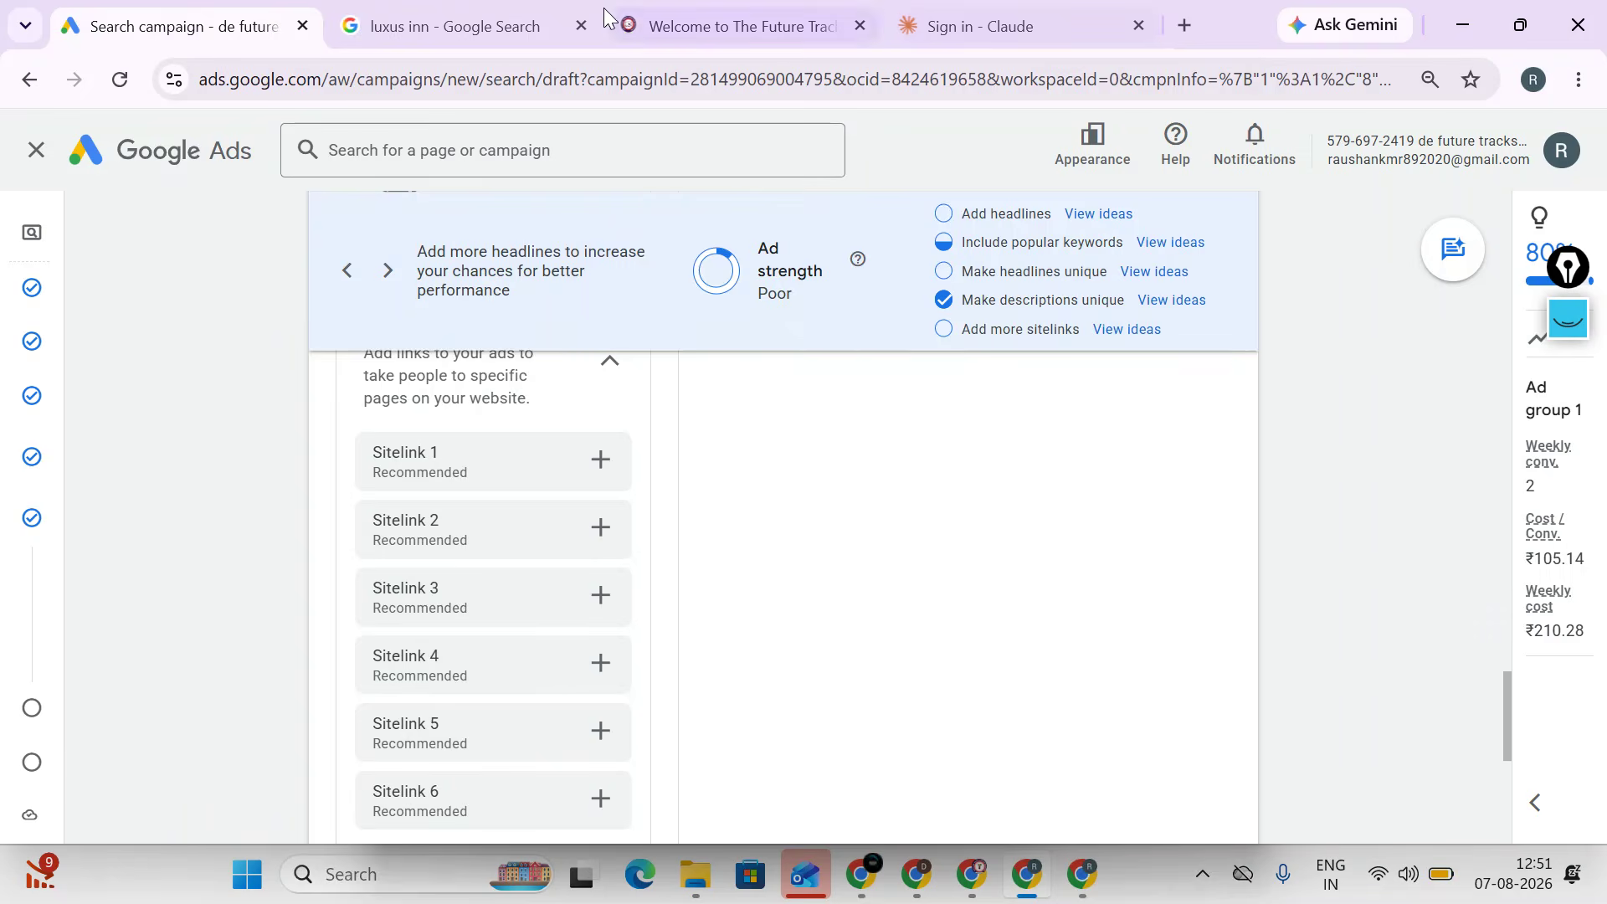
left_click(725, 25)
mouse_move(734, 380)
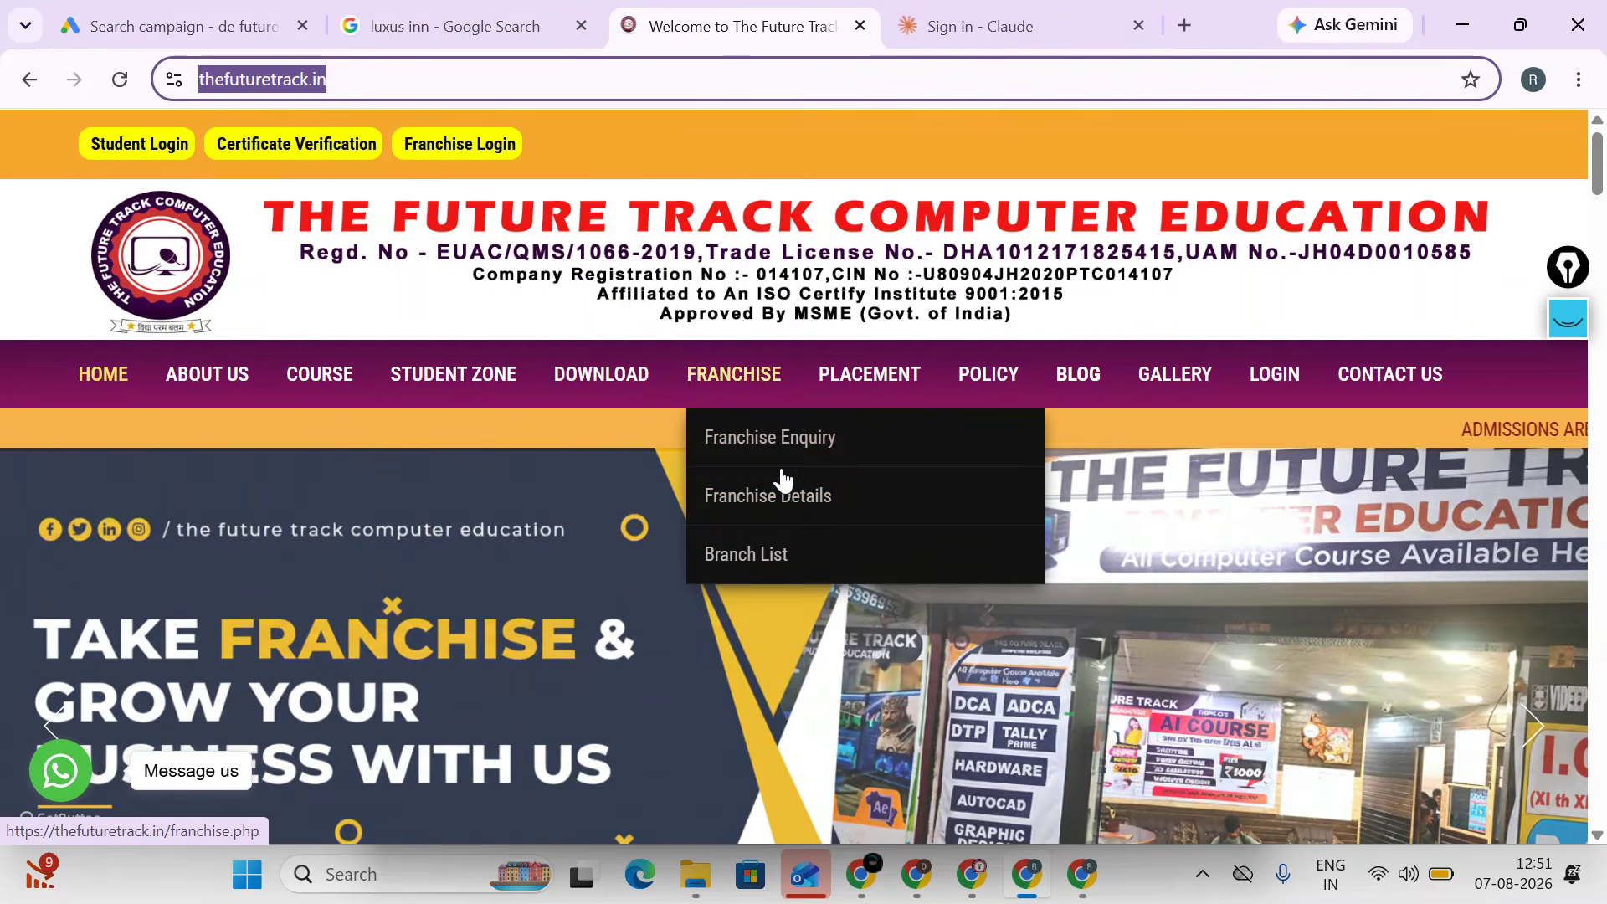
left_click(782, 442)
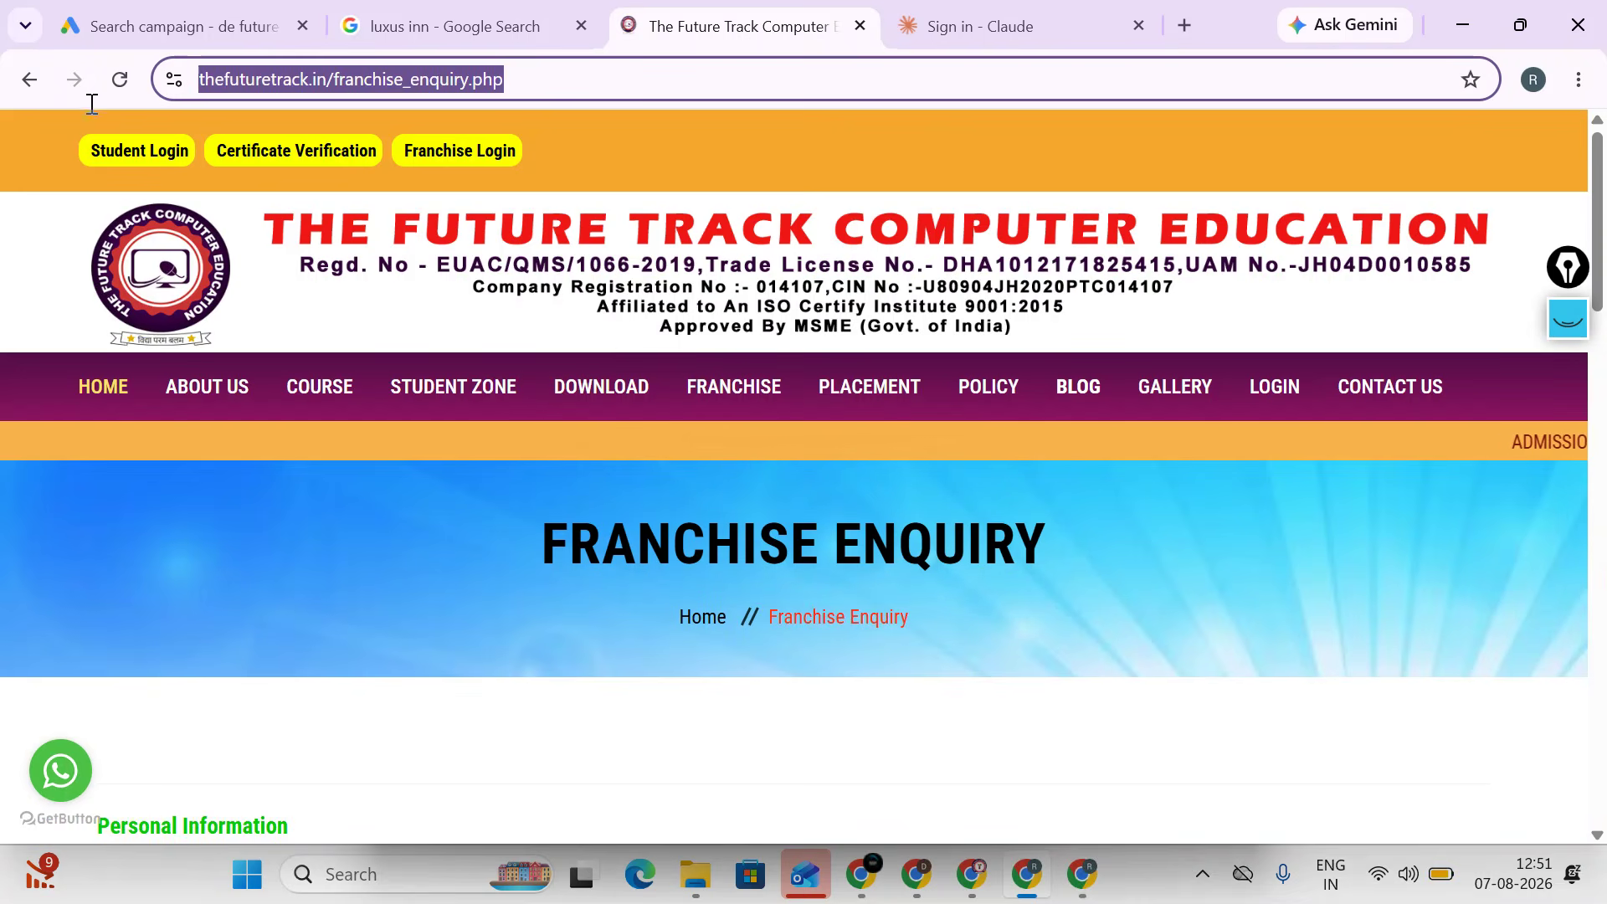
right_click(302, 77)
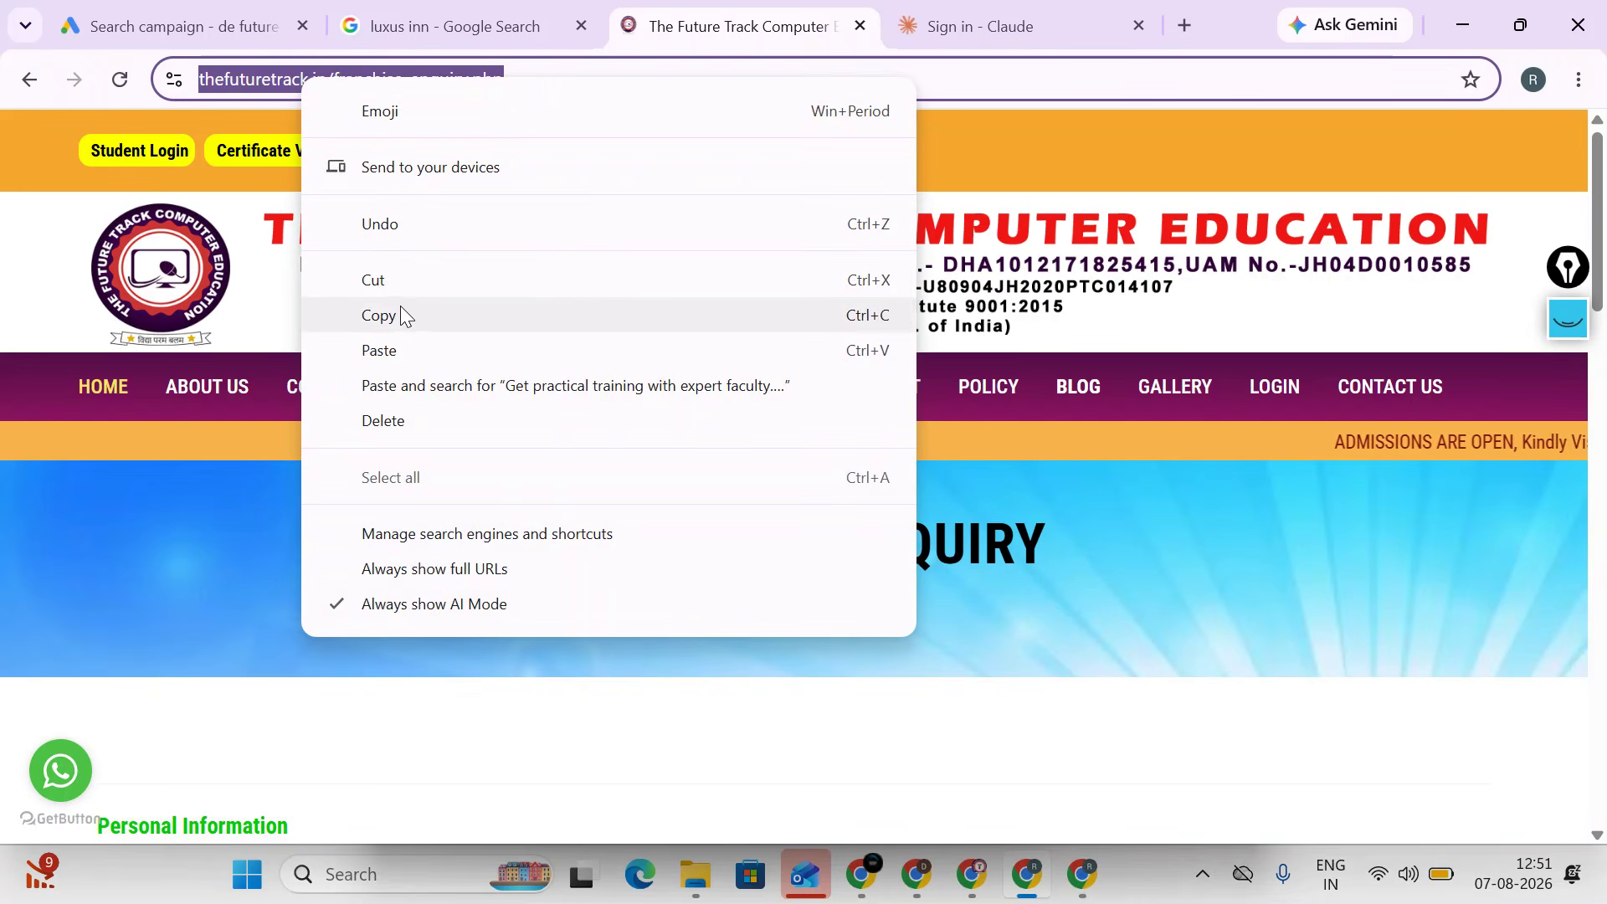
left_click(400, 315)
- Paste the franchise enquiry URL into a ChatGPT prompt and add "give the sitelink 1 headline and descripation"
left_click(1027, 875)
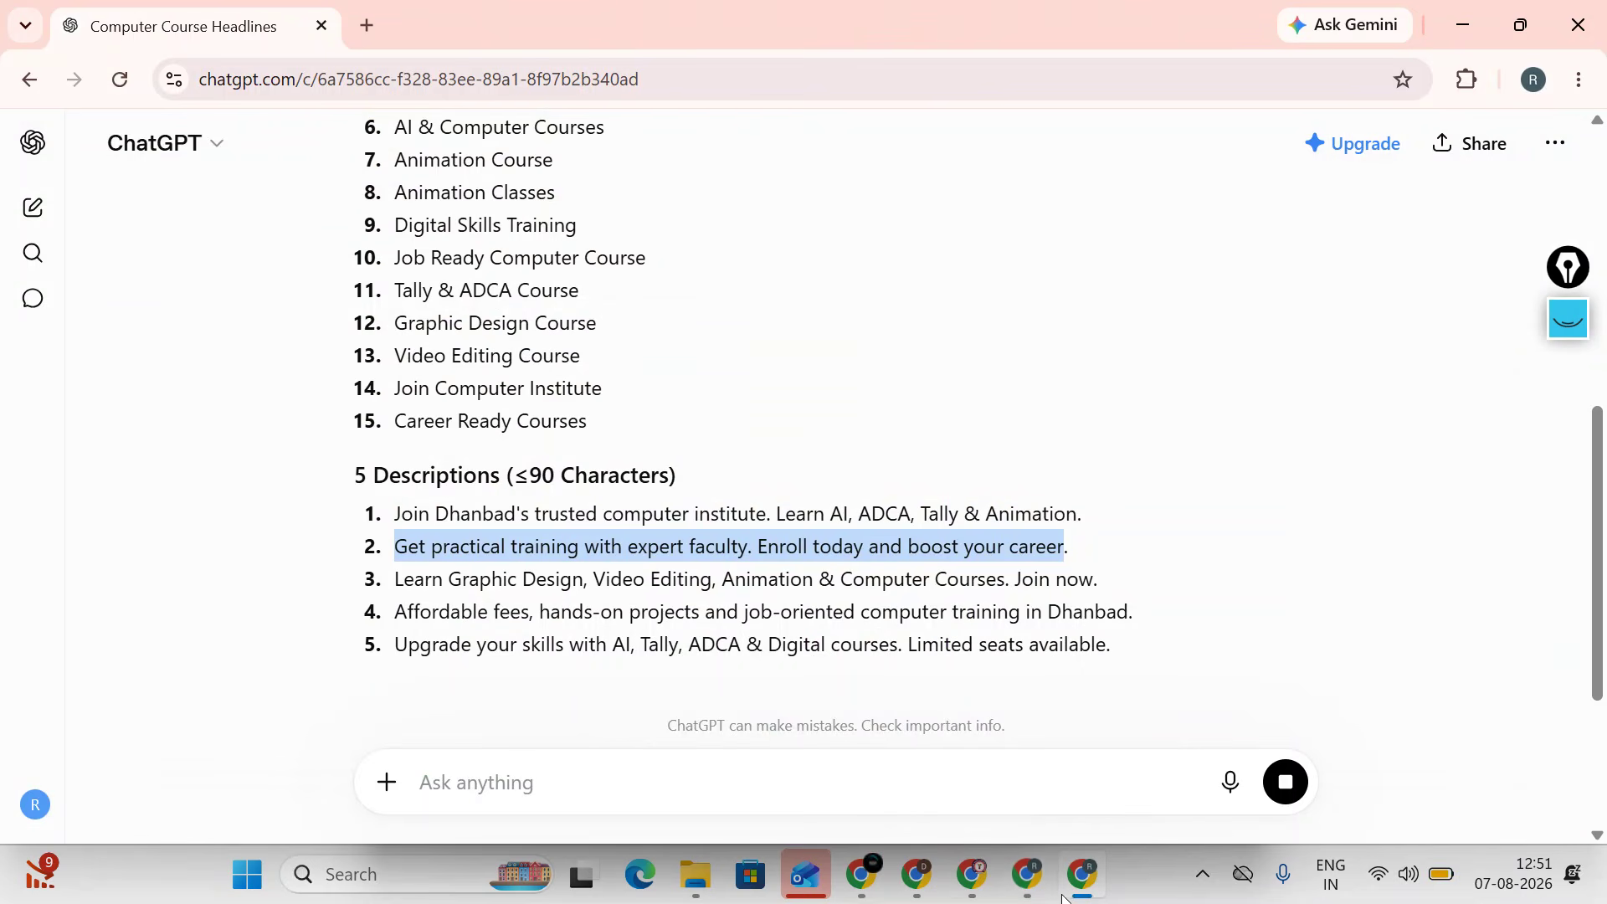
right_click(507, 775)
left_click(551, 497)
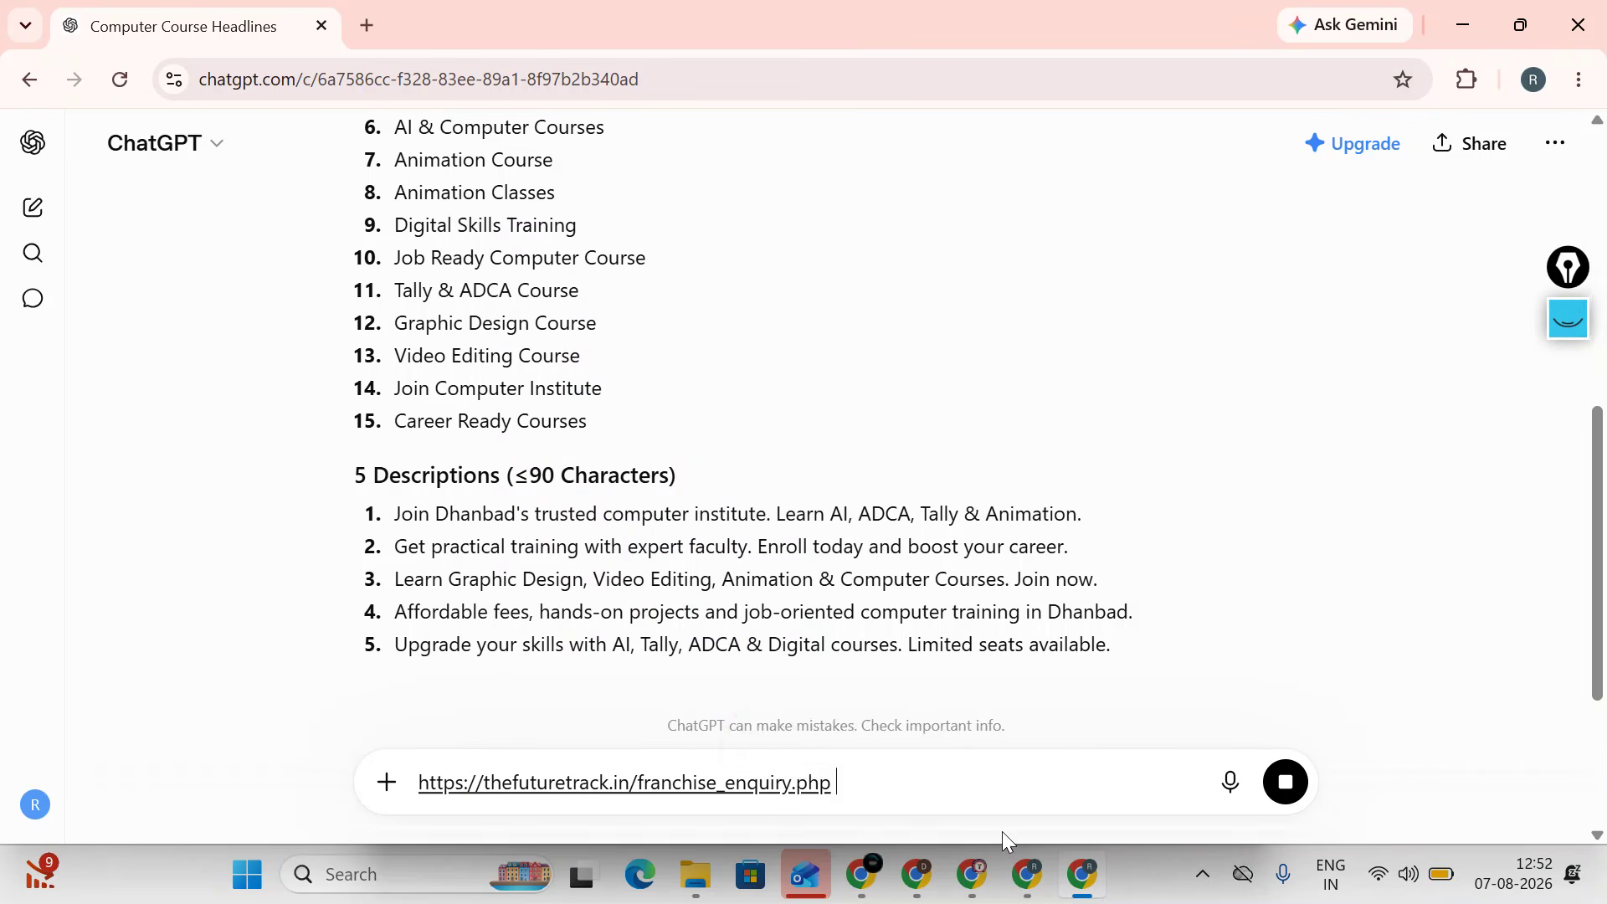
type("give the 15 headl")
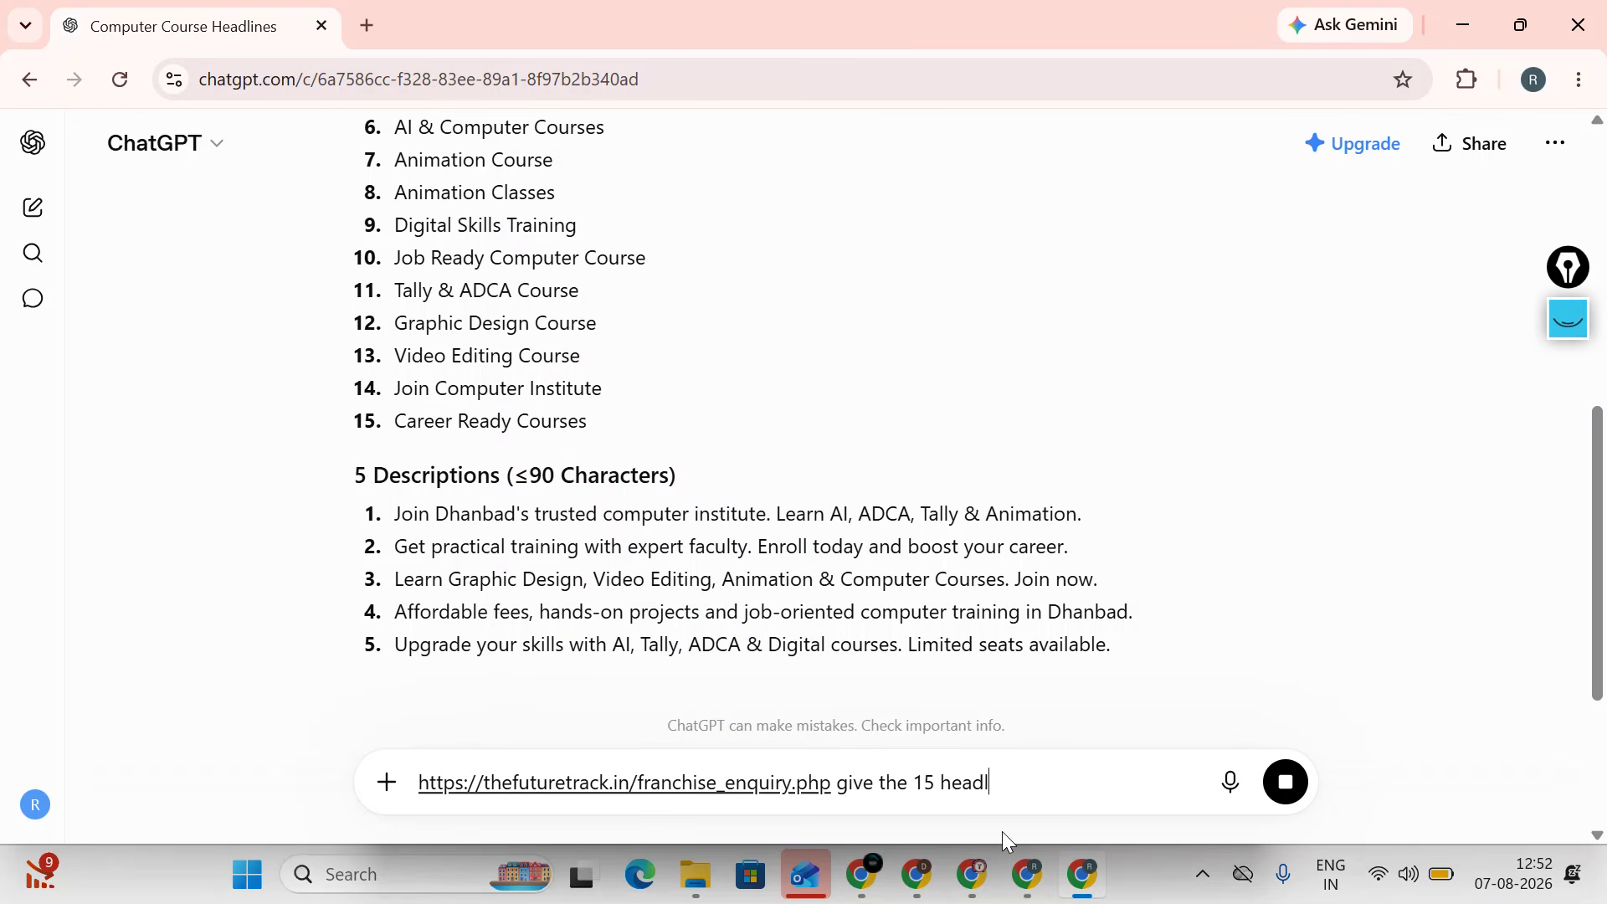
type("ine")
key("BackSpace")
key("BackSpace")
key("BackSpace")
key("BackSpace")
key("BackSpace")
key("BackSpace")
key("BackSpace")
key("BackSpace")
key("BackSpace")
key("BackSpace")
key("BackSpace")
key("BackSpace")
key("BackSpace")
key("BackSpace")
key("BackSpace")
type("he sitelink")
type("1 headline ")
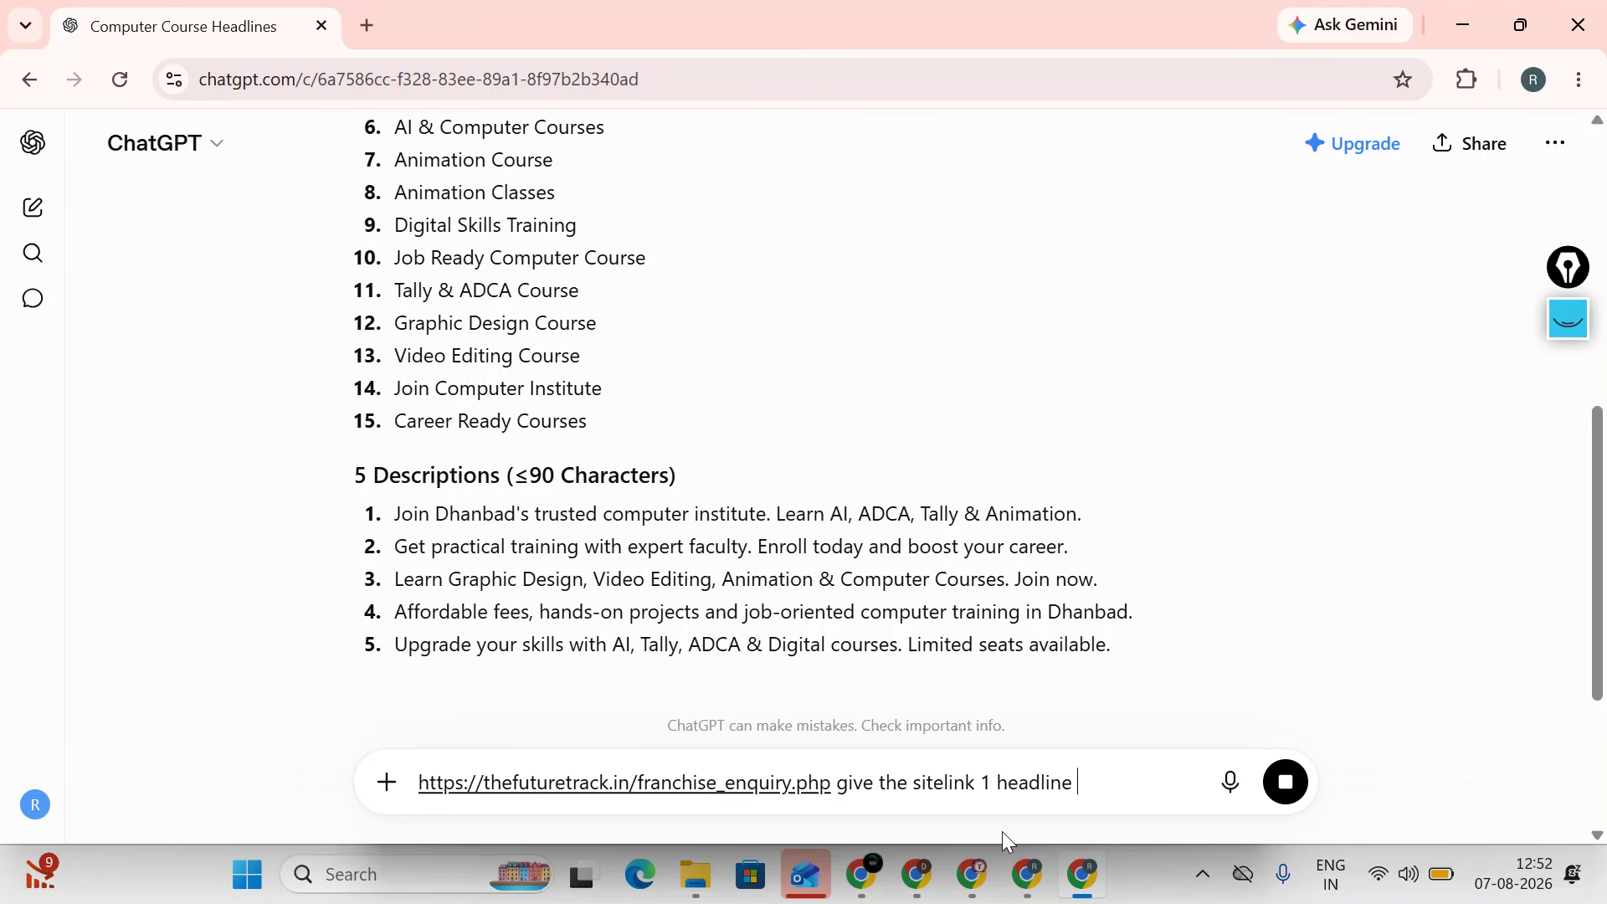
type("and descripation")
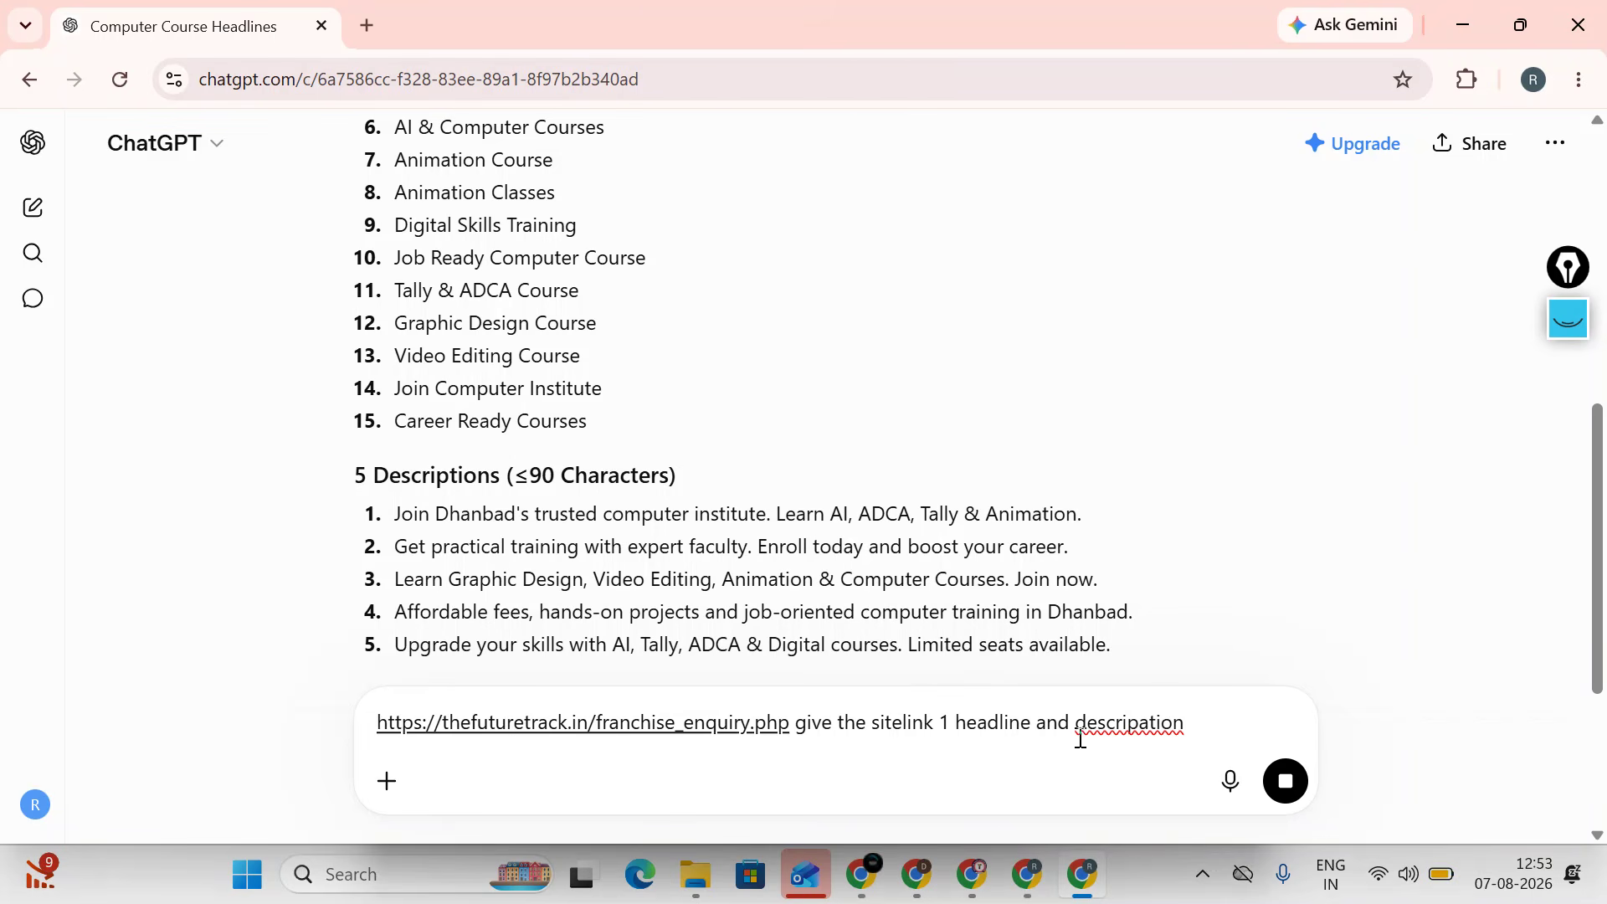
left_click(1118, 725)
right_click(1121, 728)
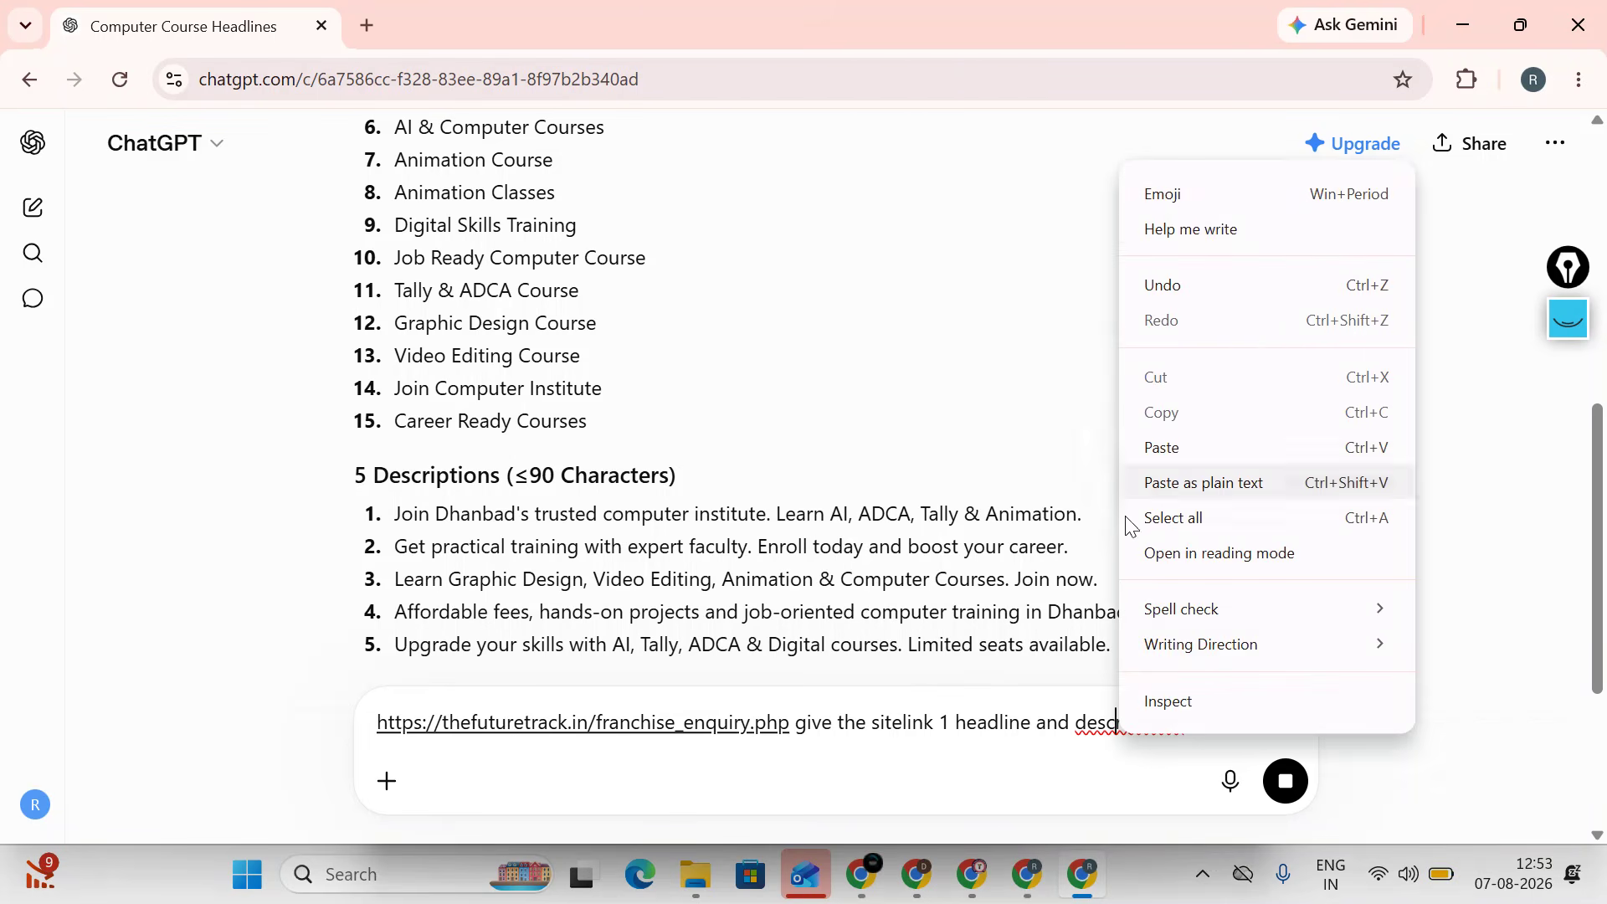
left_click(1108, 732)
right_click(1108, 735)
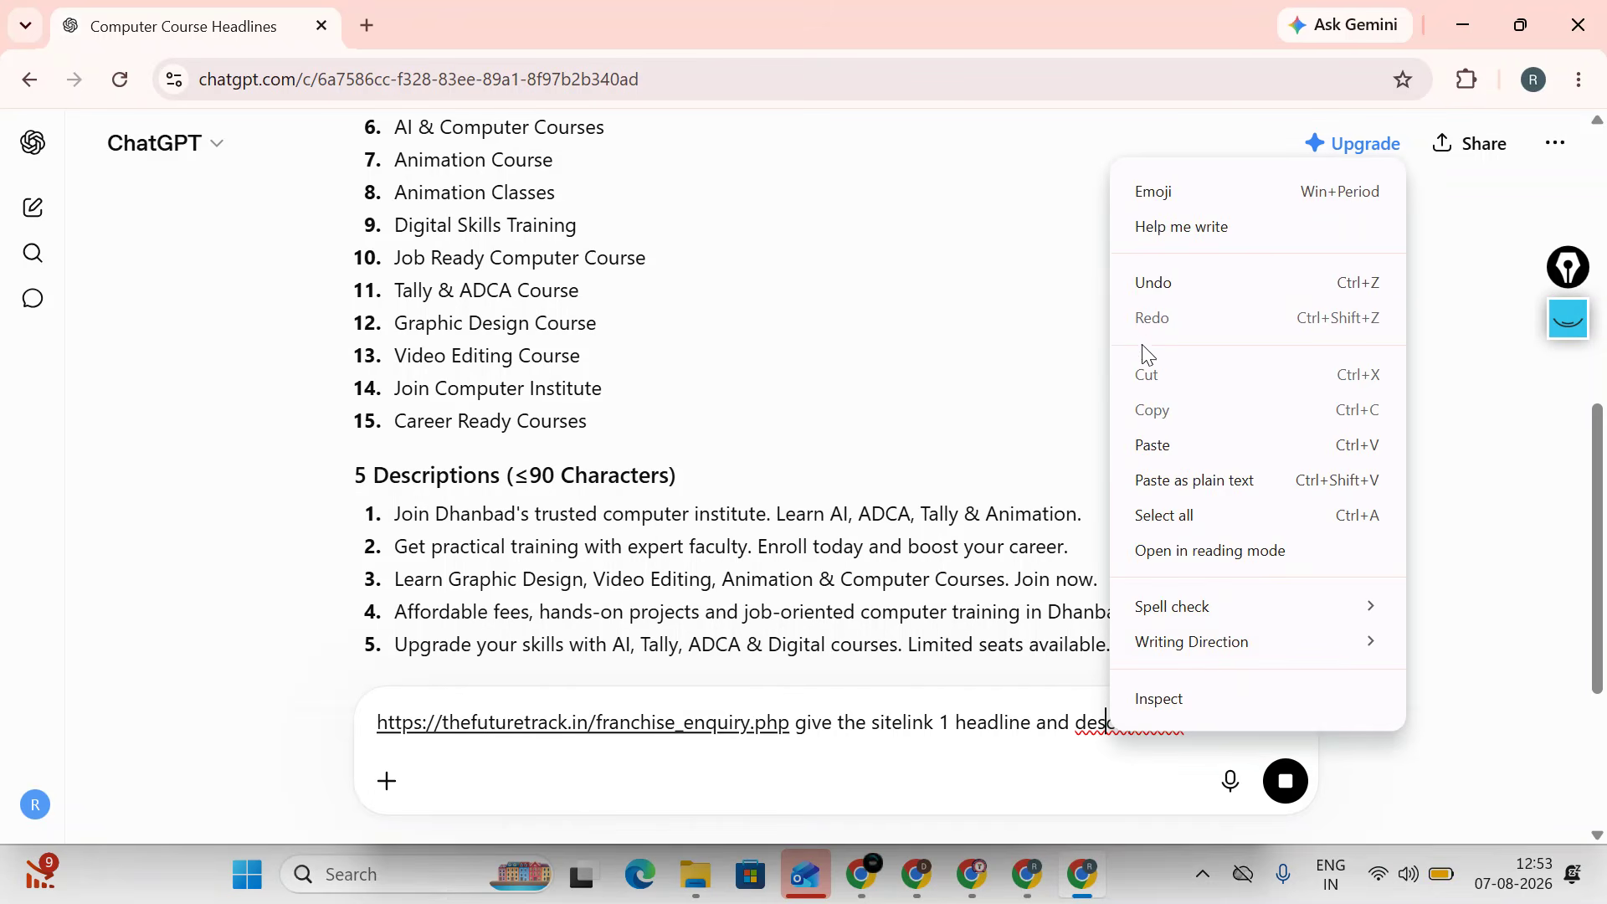
left_click(847, 550)
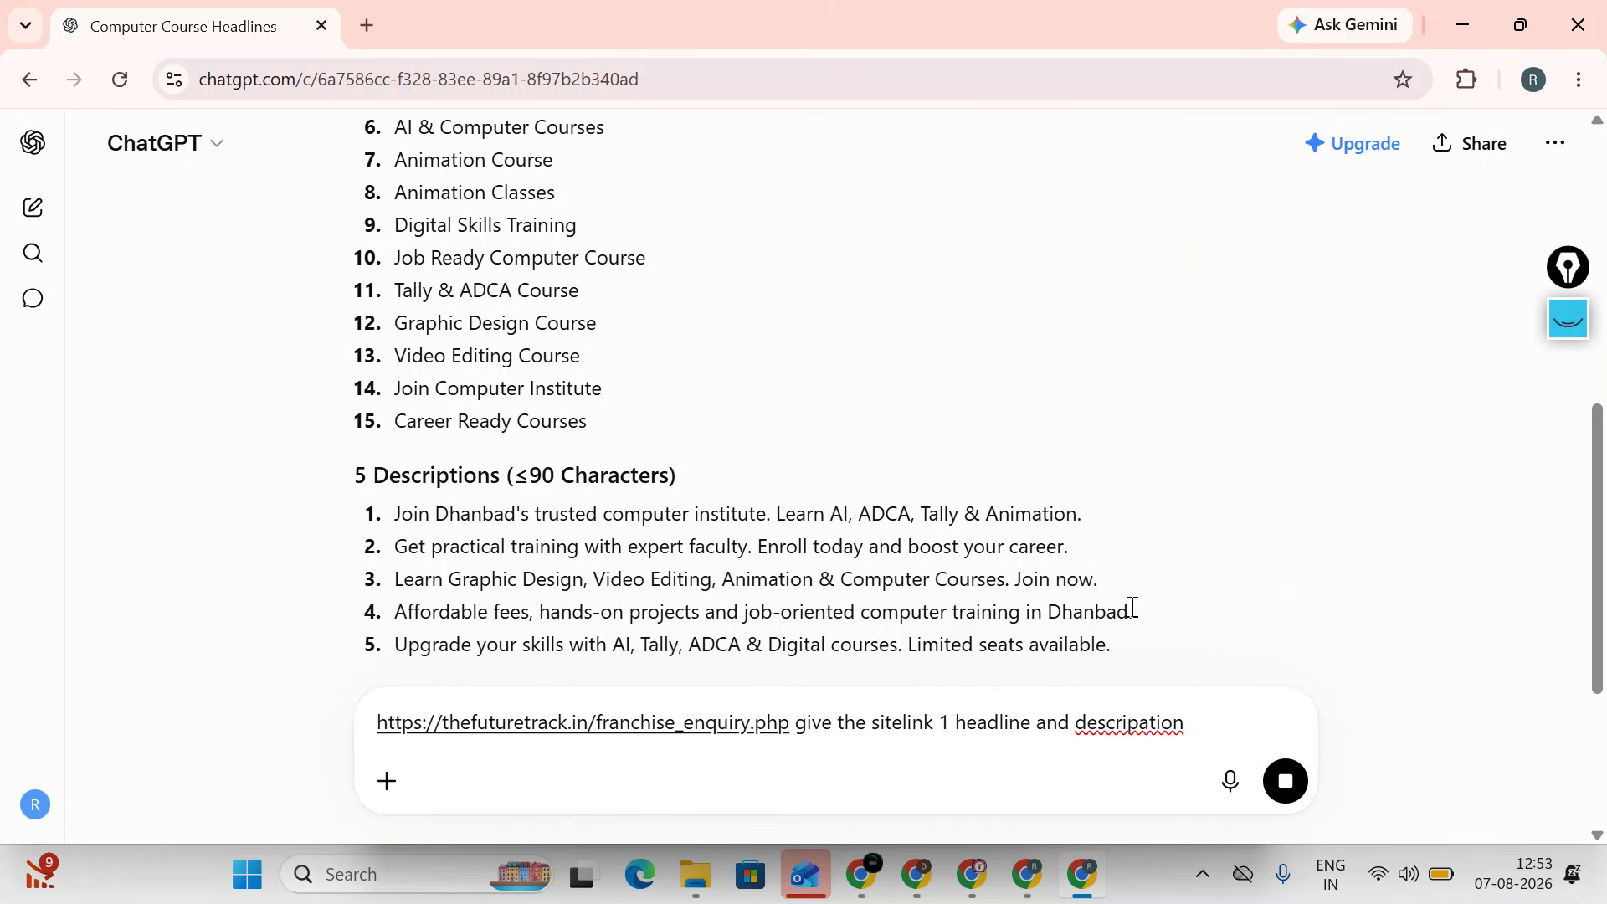
- Extend the end of the ChatGPT prompt with "2 for sitelink"
left_click(1217, 738)
type("2 ded")
key("BackSpace")
type("scro[atopm")
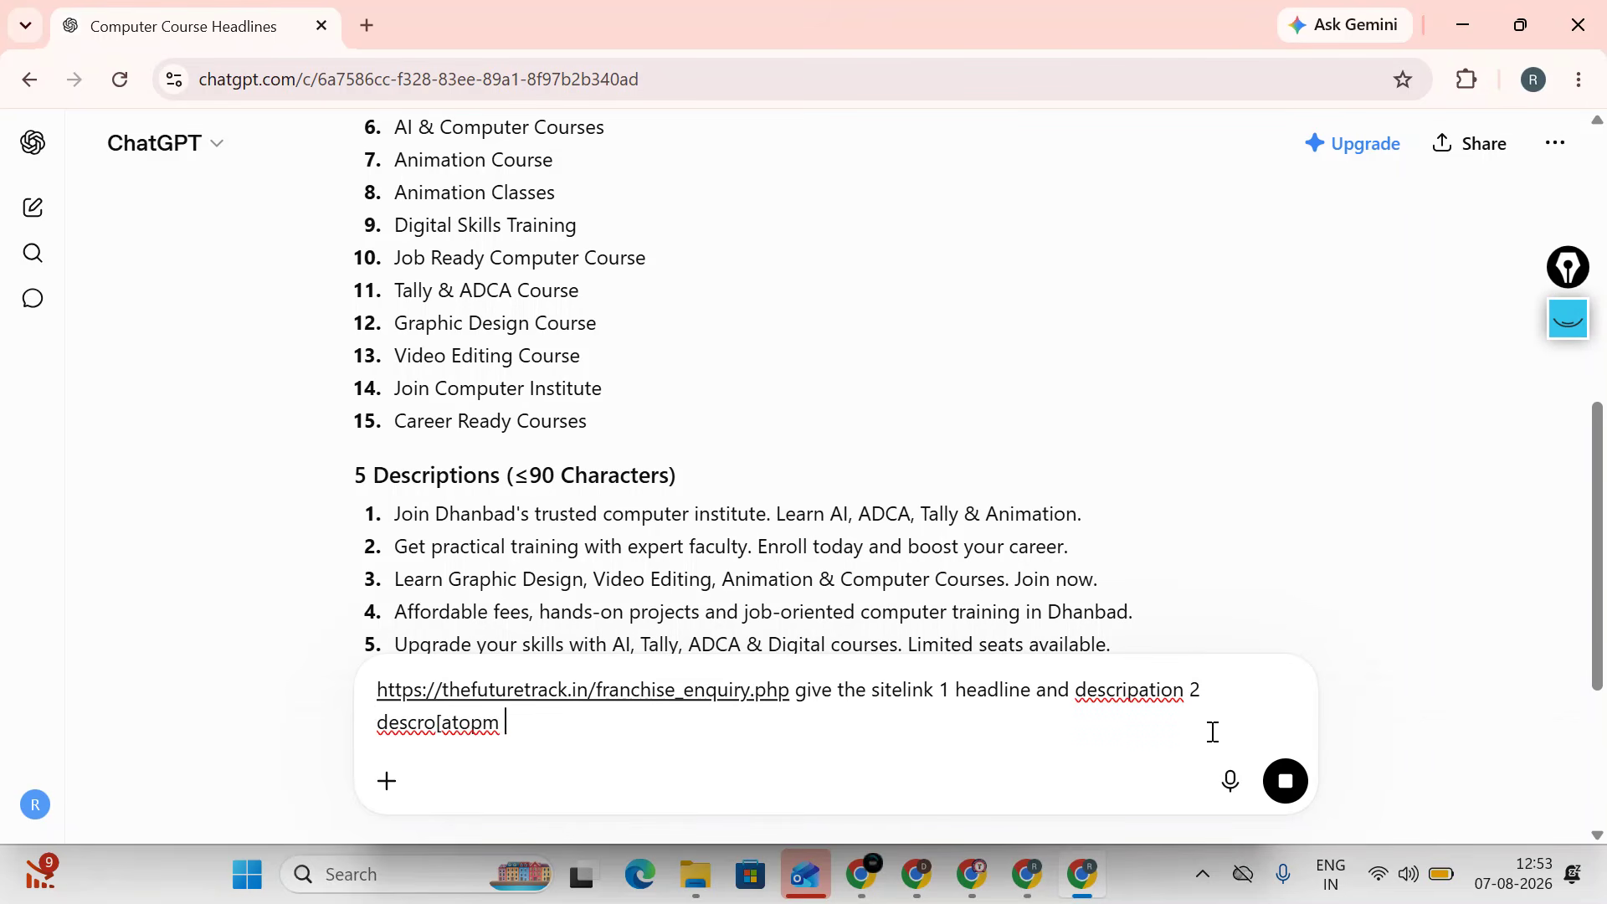
key("BackSpace")
key("BackSpace")
key("BackSpace")
key("BackSpace")
key("BackSpace")
key("BackSpace")
key("BackSpace")
key("BackSpace")
key("BackSpace")
key("BackSpace")
key("BackSpace")
key("BackSpace")
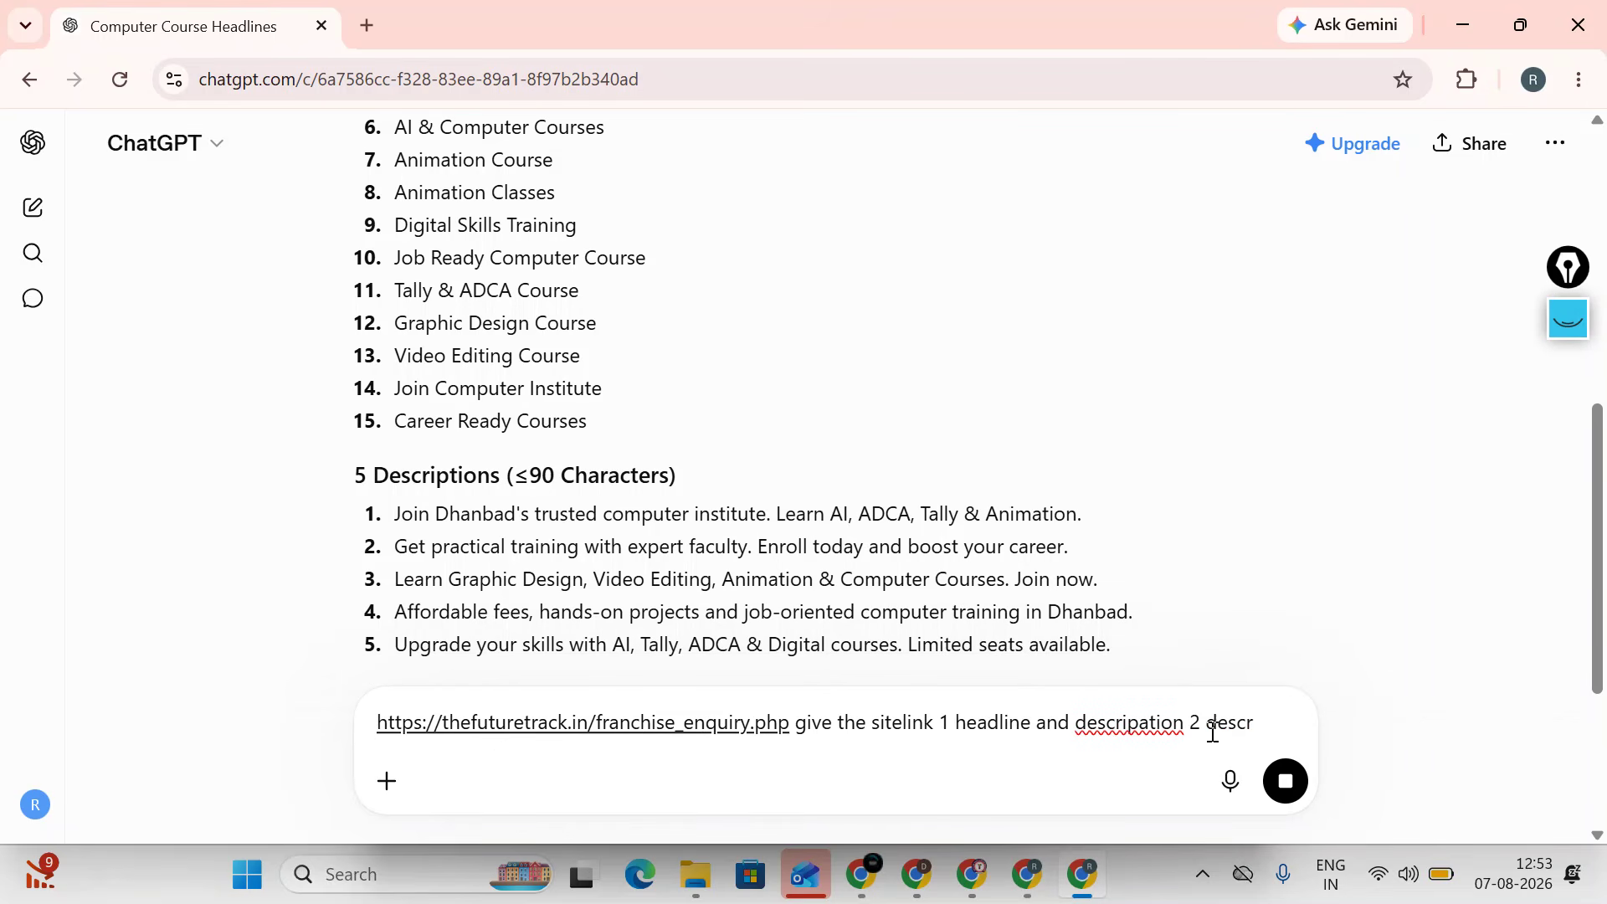
key("BackSpace")
type("for sitelink")
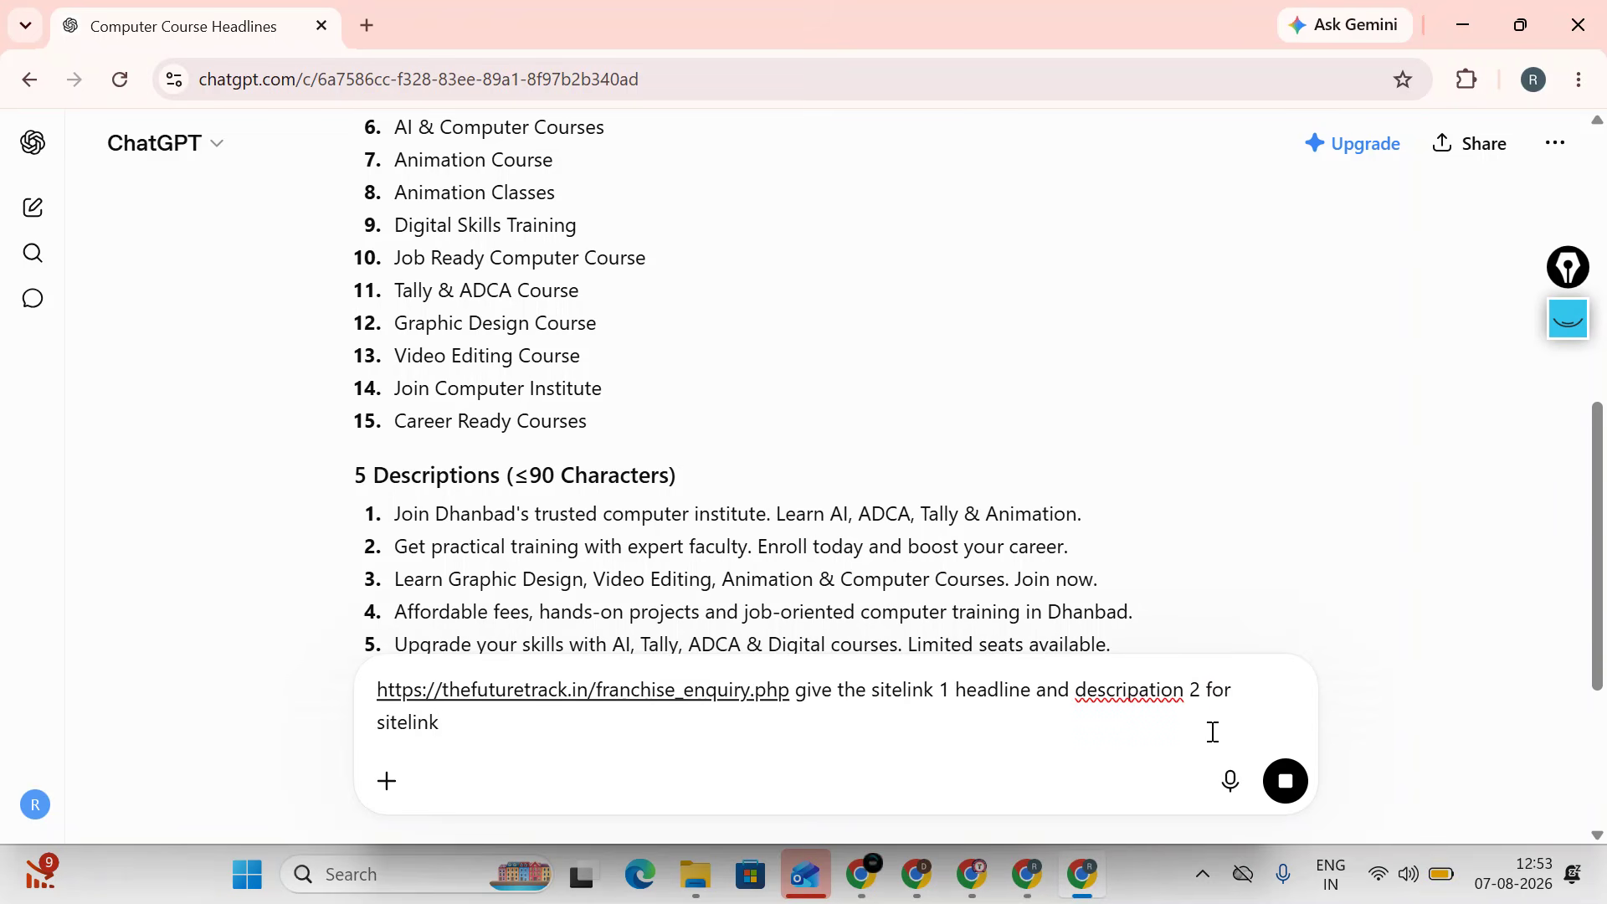
- Stop the pending ChatGPT response, then reload the page and send the sitelink prompt
scroll(1004, 552, "down", 4)
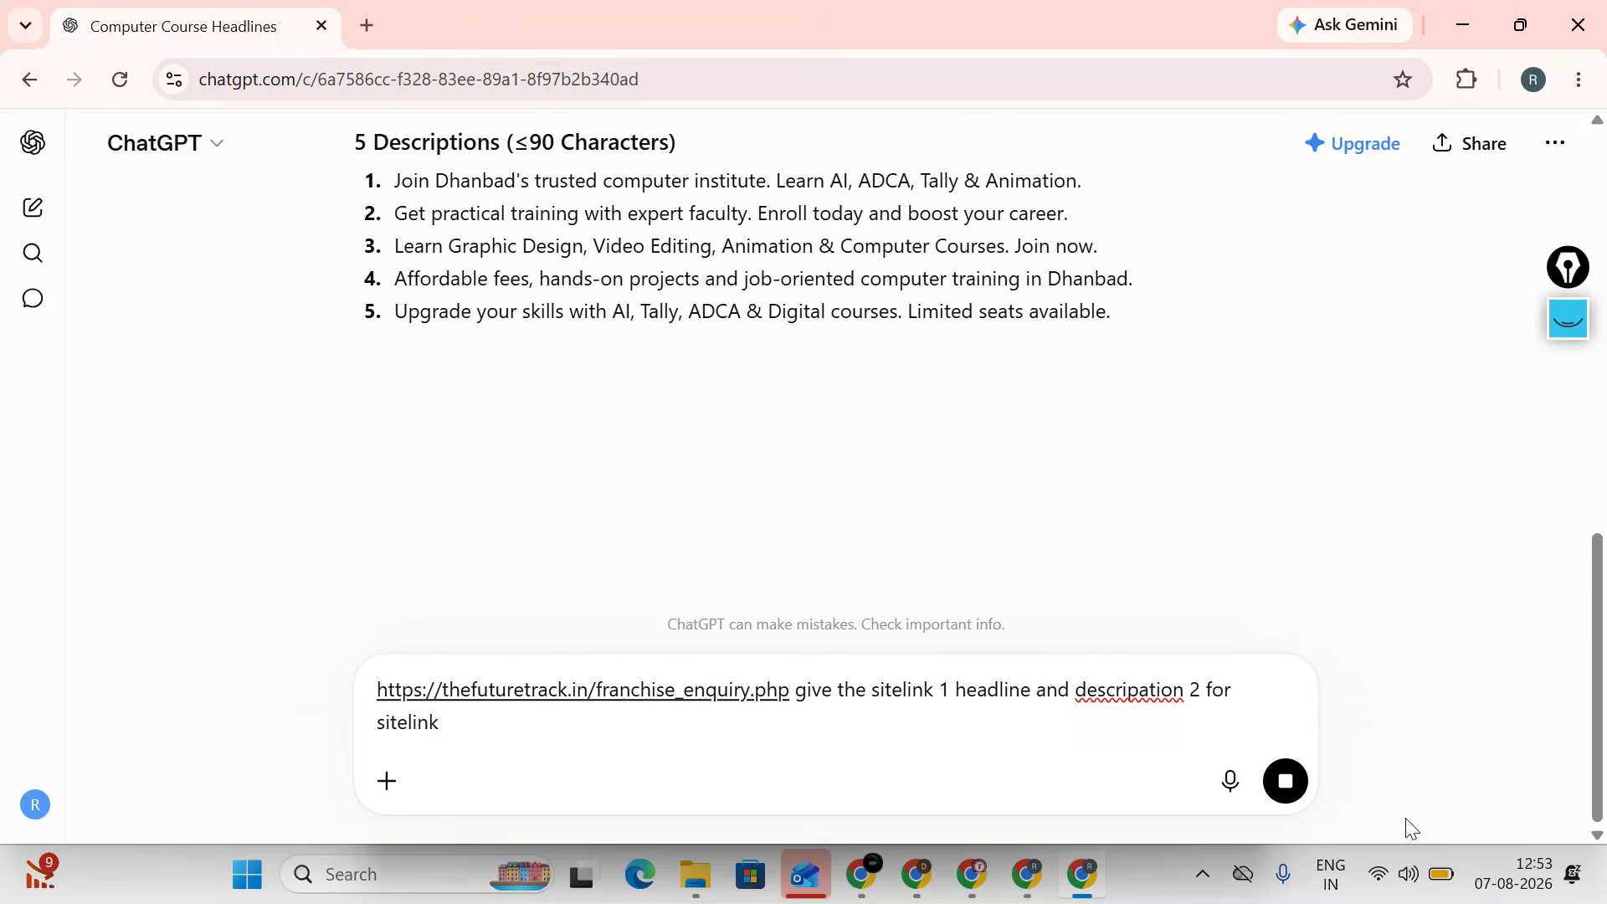
left_click(1306, 791)
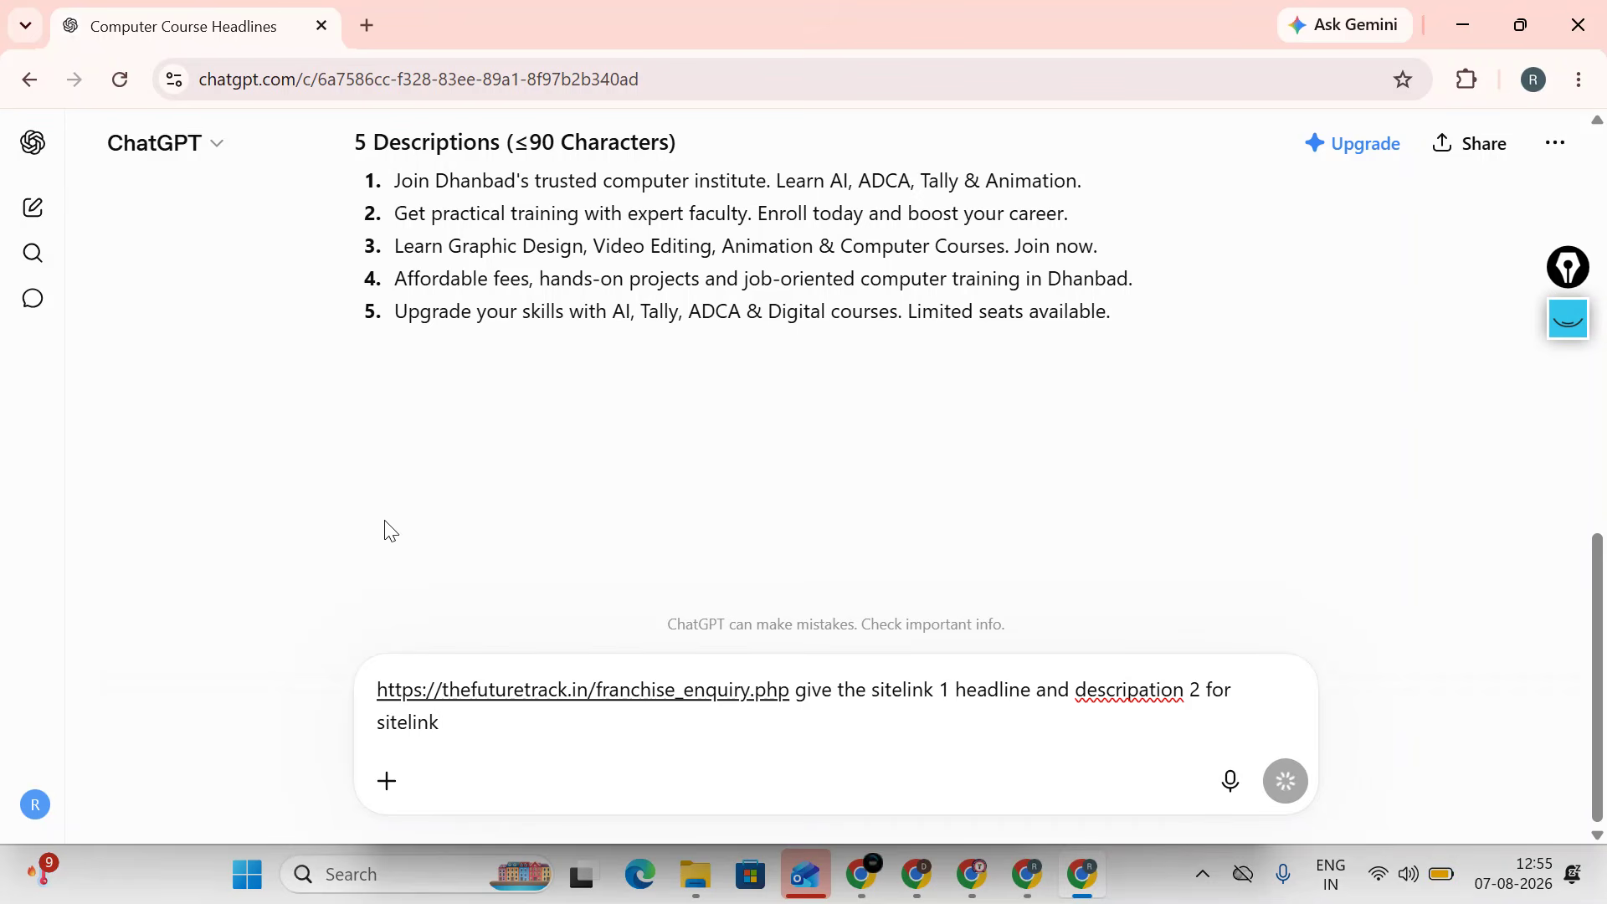
left_click(115, 81)
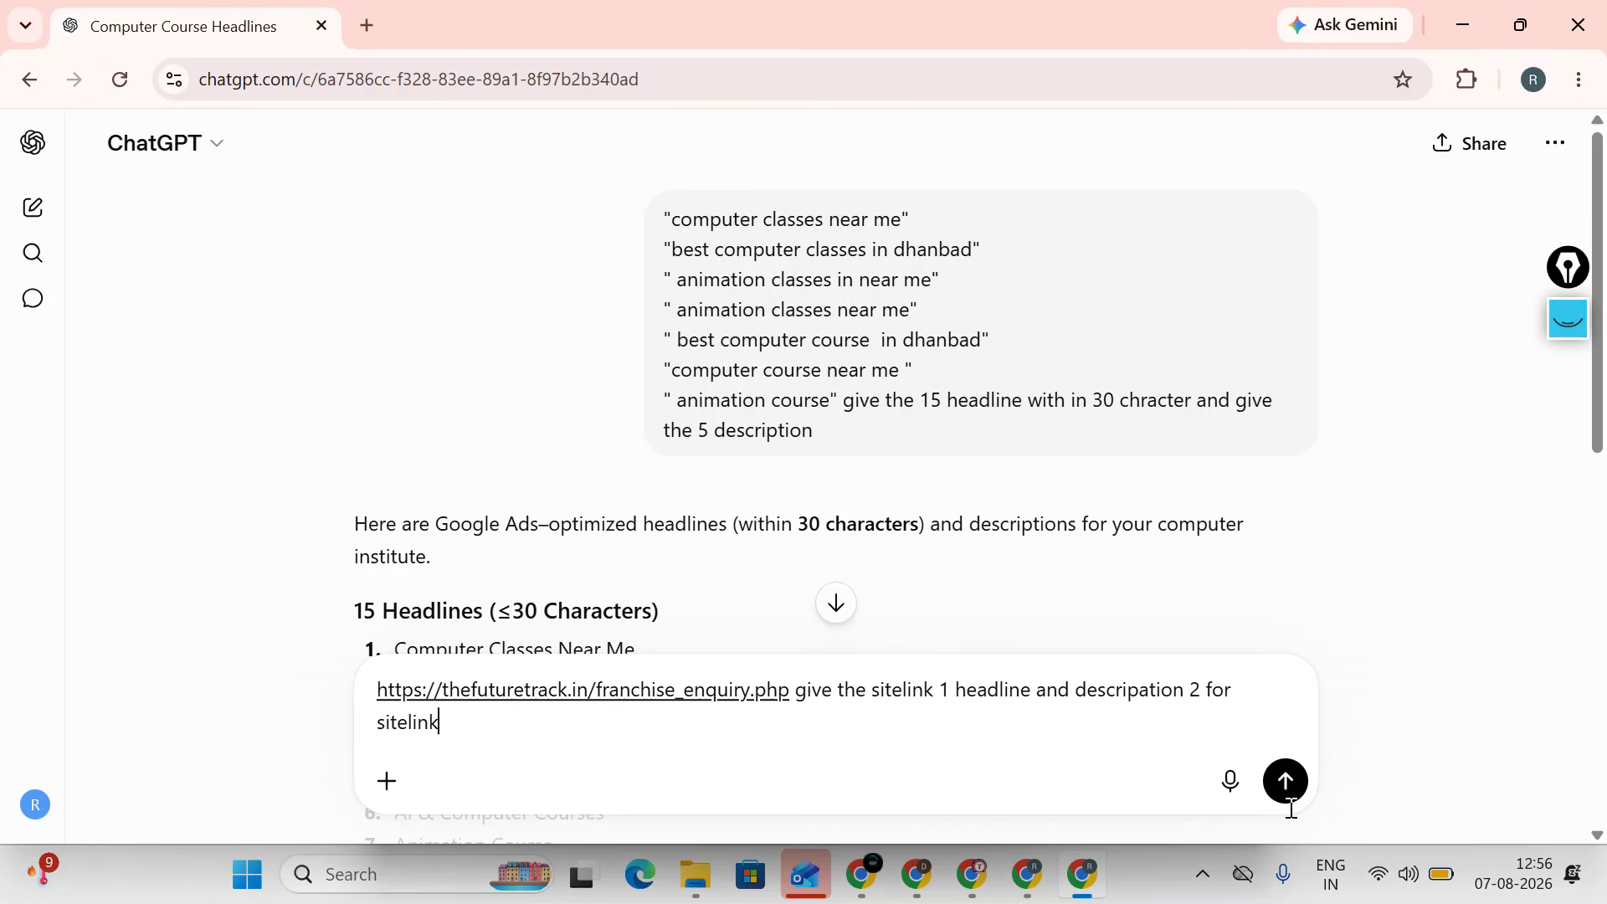
left_click(1287, 795)
- Copy the first suggested headline, "Computer Classes Near Me", from ChatGPT's earlier list
scroll(828, 544, "up", 3)
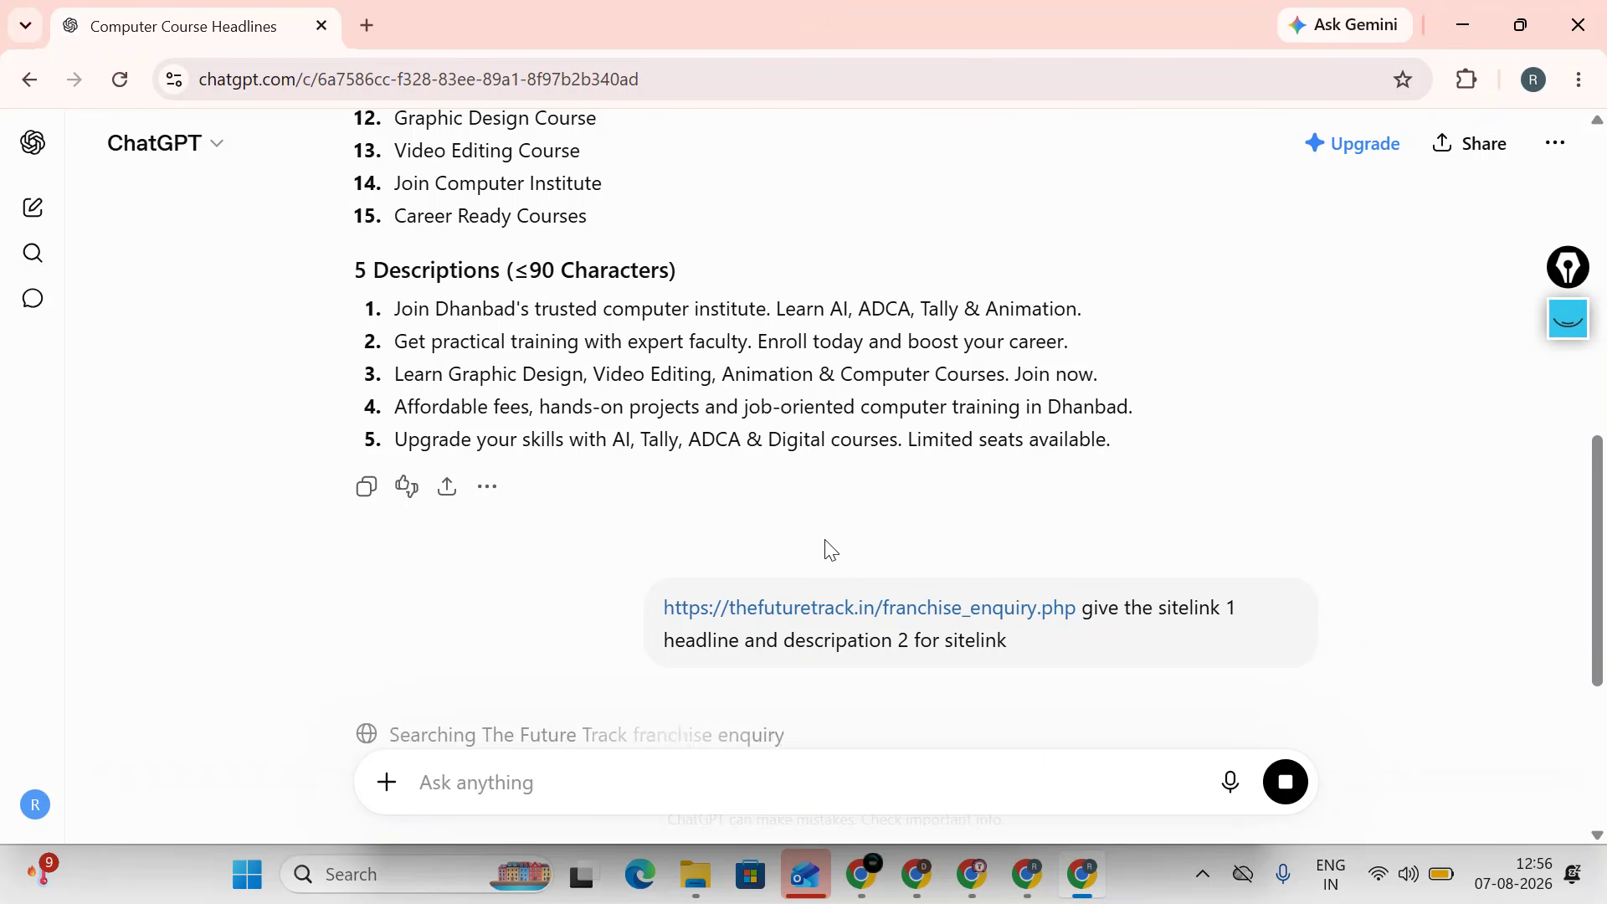
scroll(819, 533, "up", 5)
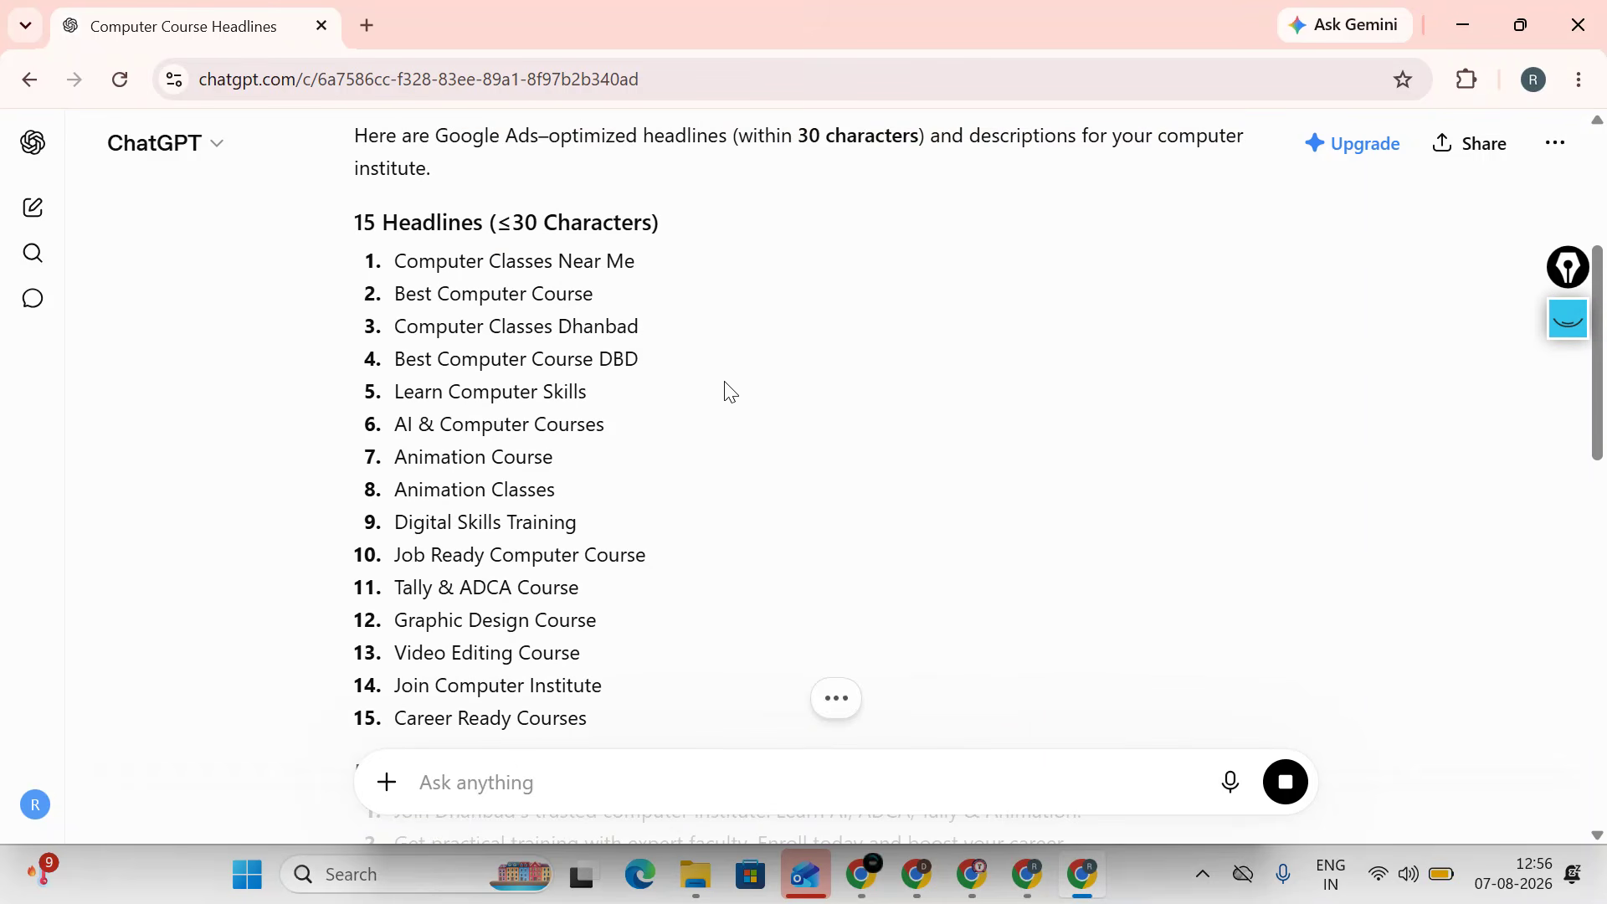
left_click_drag(398, 260, 655, 262)
right_click(611, 262)
left_click(657, 299)
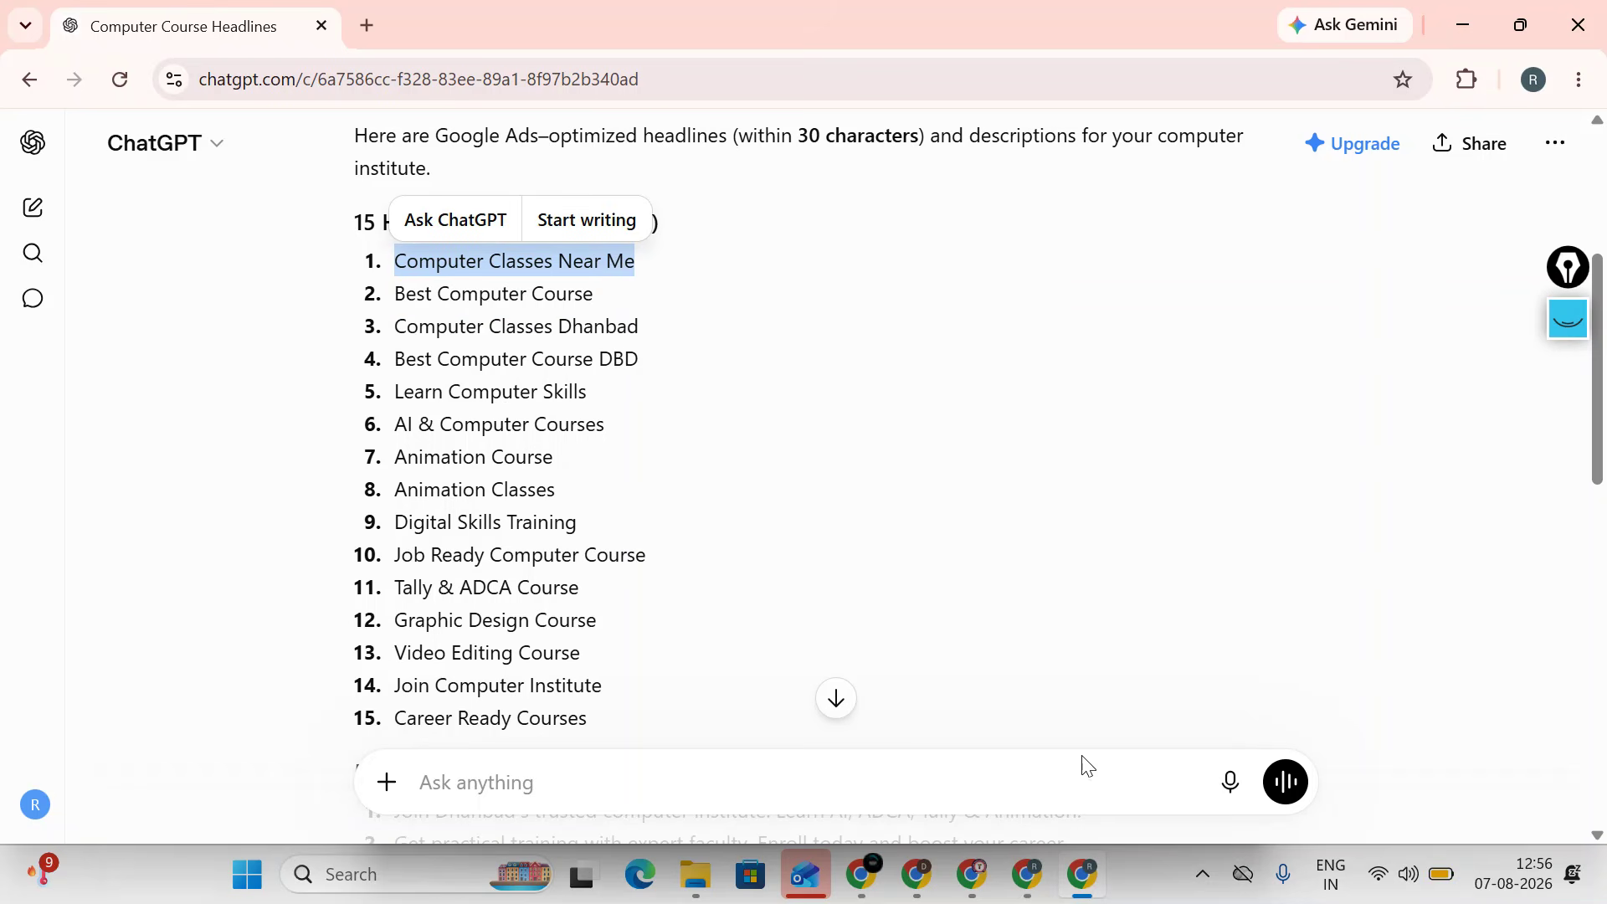
- Switch to Google Ads, start creating Sitelink 1 and paste "Computer Classes Near Me" as its sitelink text
left_click(1028, 874)
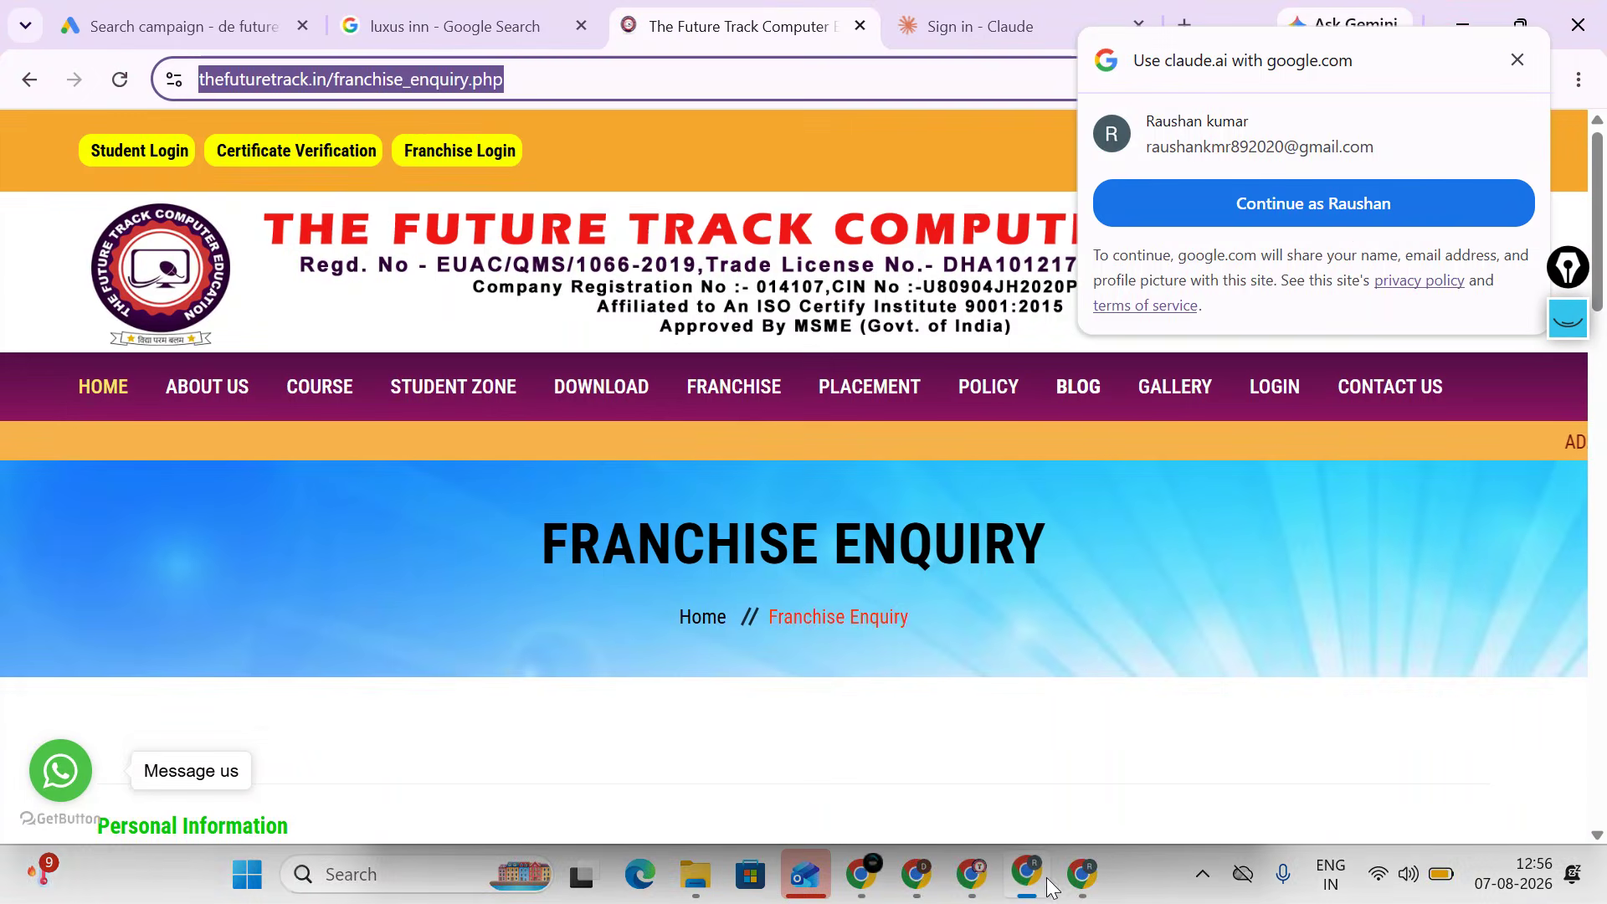
left_click(255, 20)
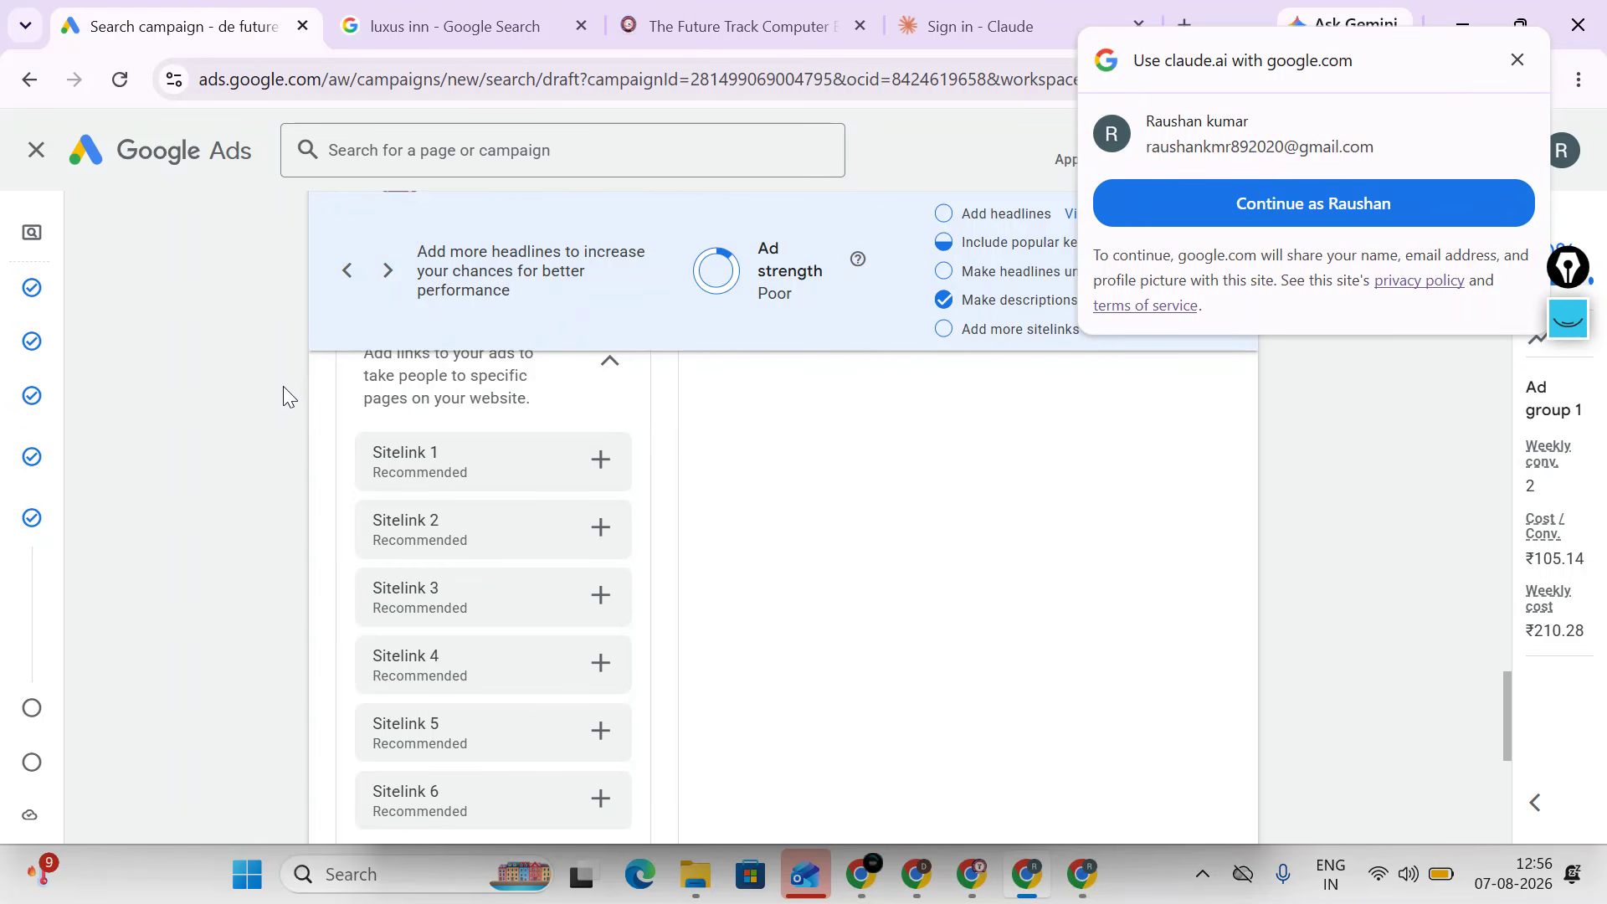
left_click(599, 460)
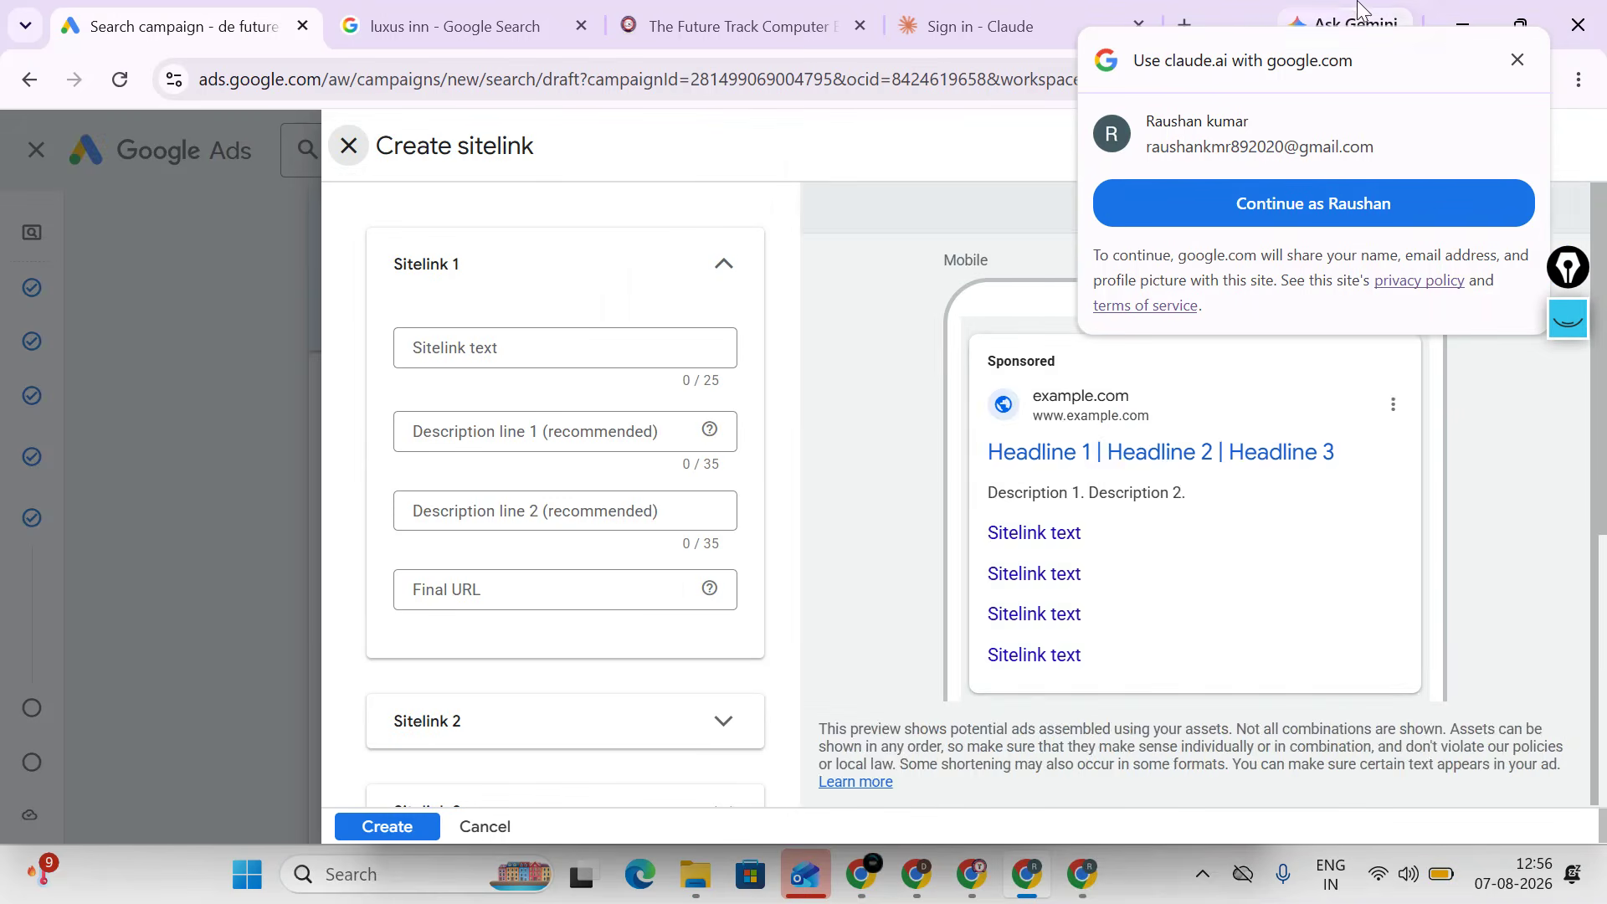
left_click(506, 352)
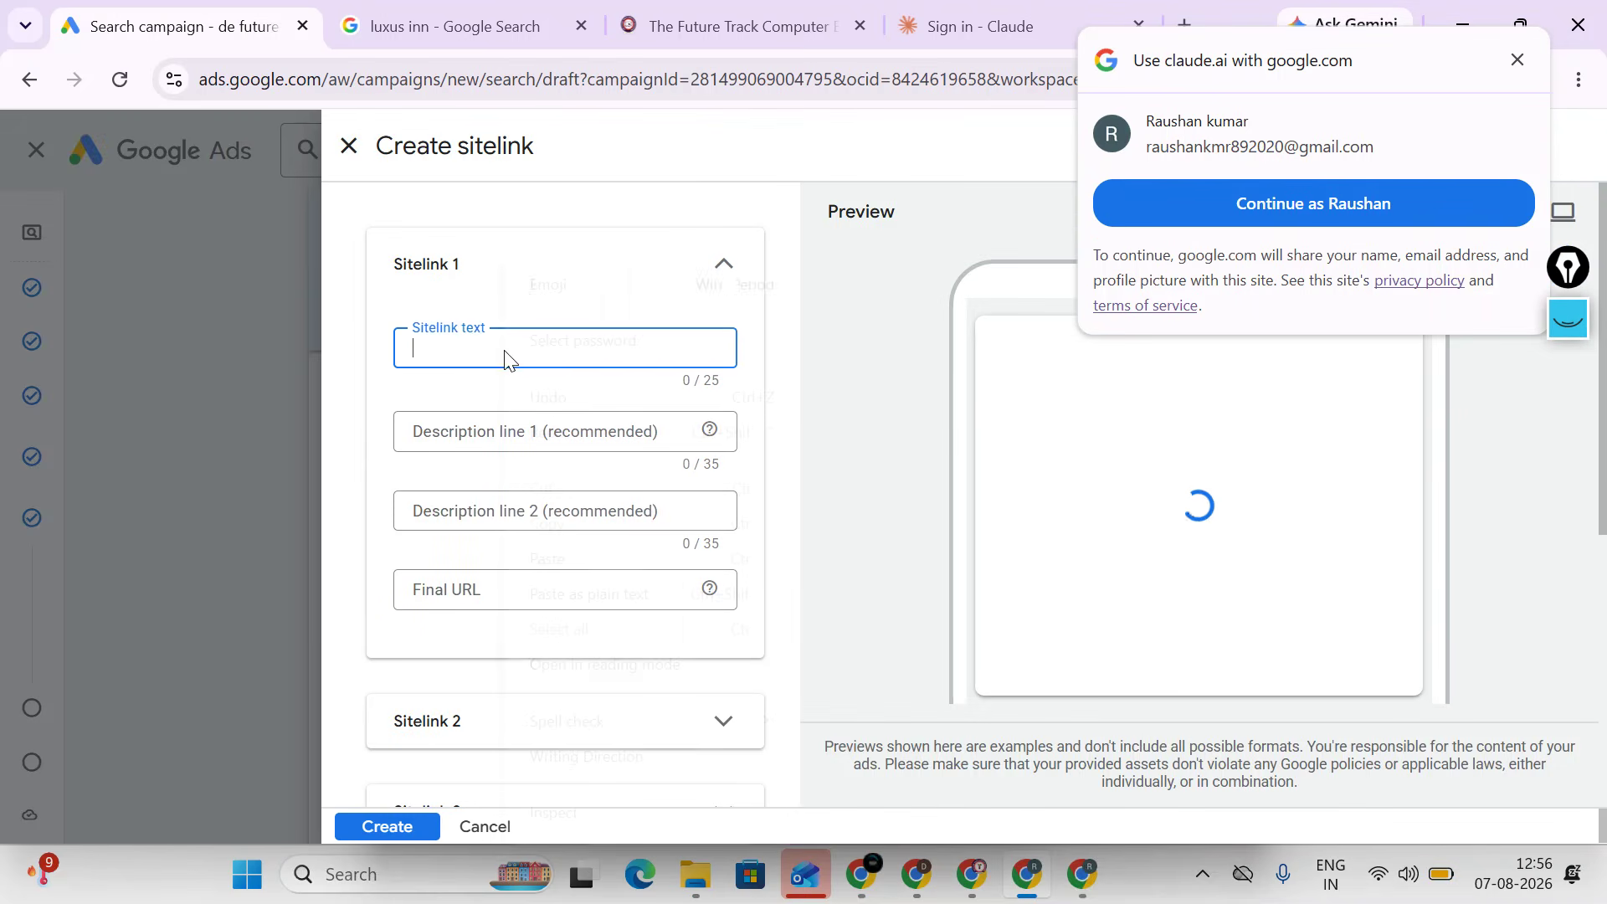
right_click(506, 352)
left_click(544, 559)
- Copy "Best Computer Course" from the ChatGPT headlines and paste it as Sitelink 1's description line 1 in Google Ads
left_click(507, 431)
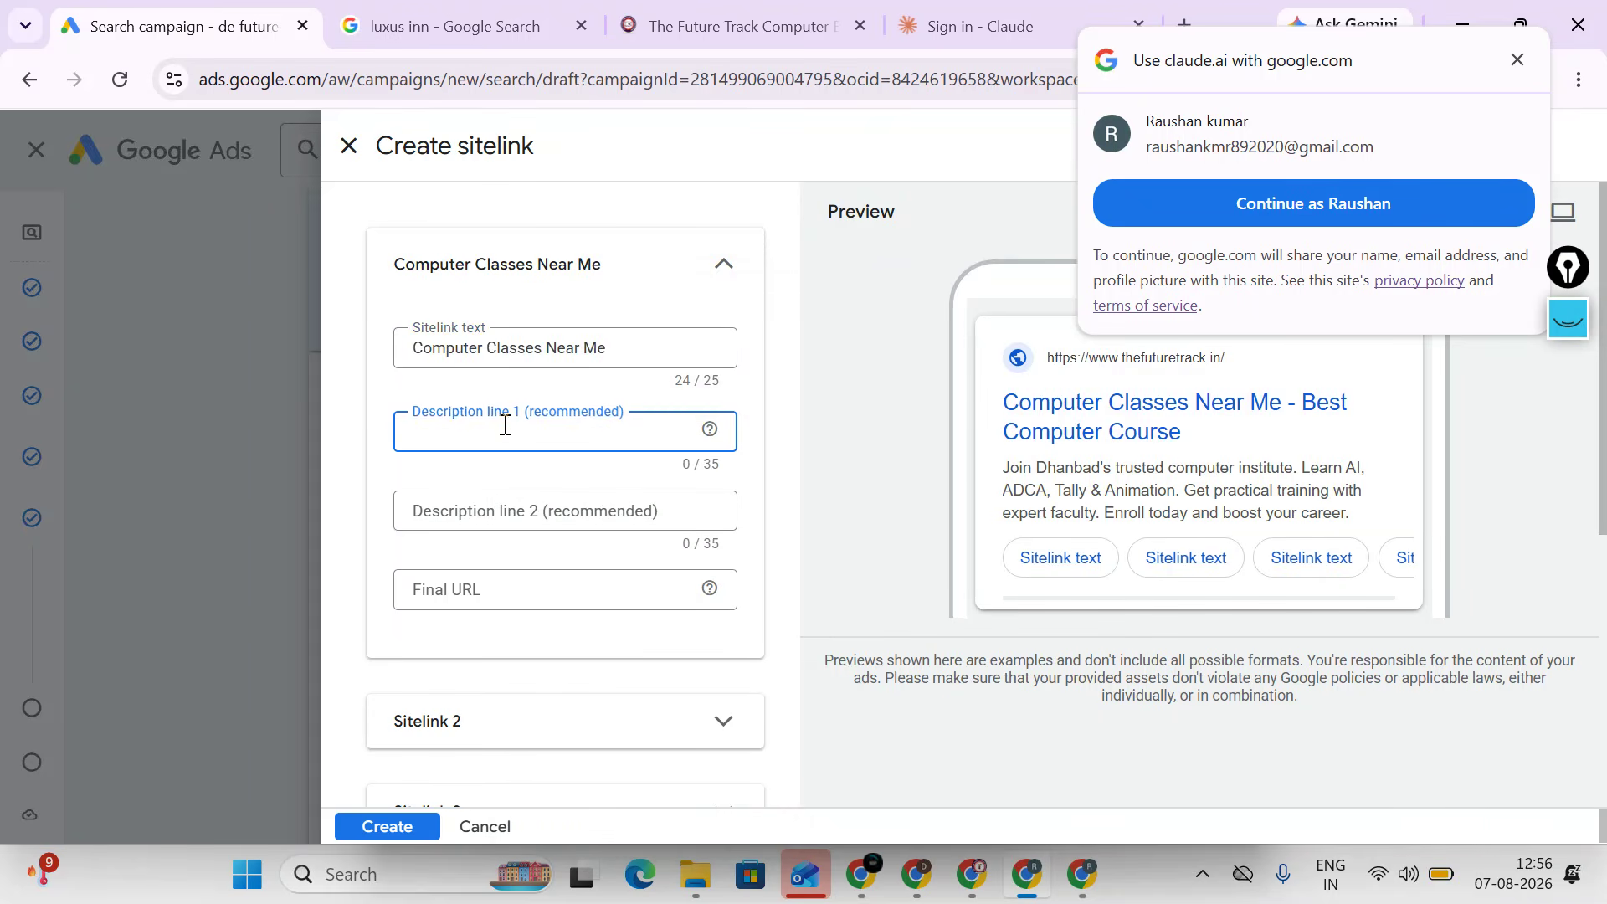
key("alt+Tab")
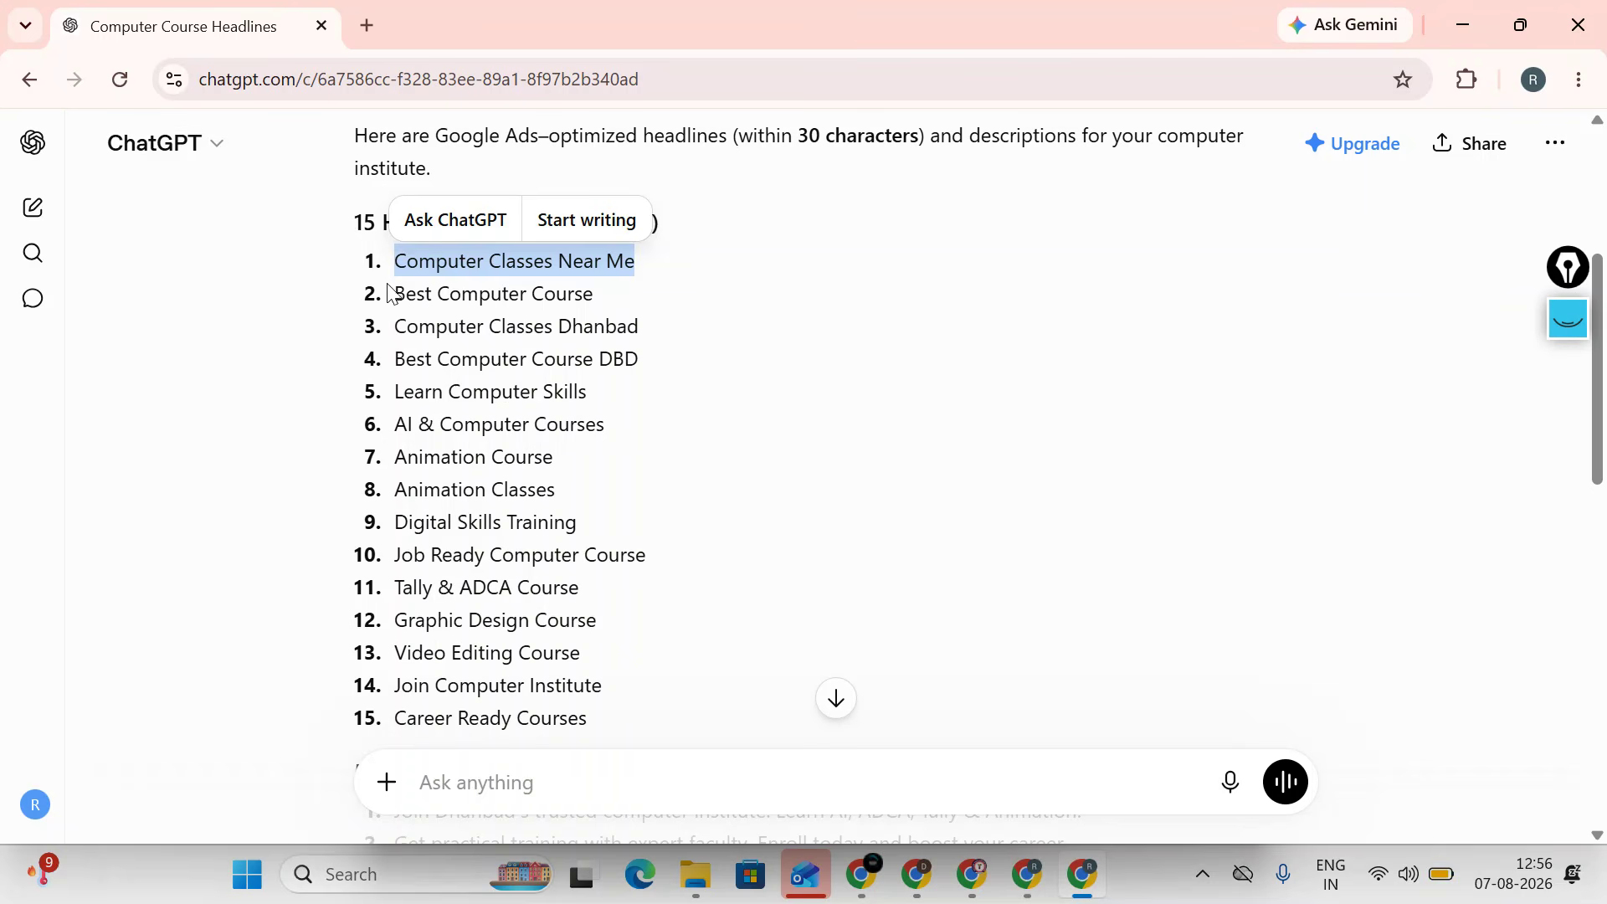
left_click_drag(392, 293, 642, 298)
right_click(535, 293)
left_click(603, 321)
key("alt+Tab")
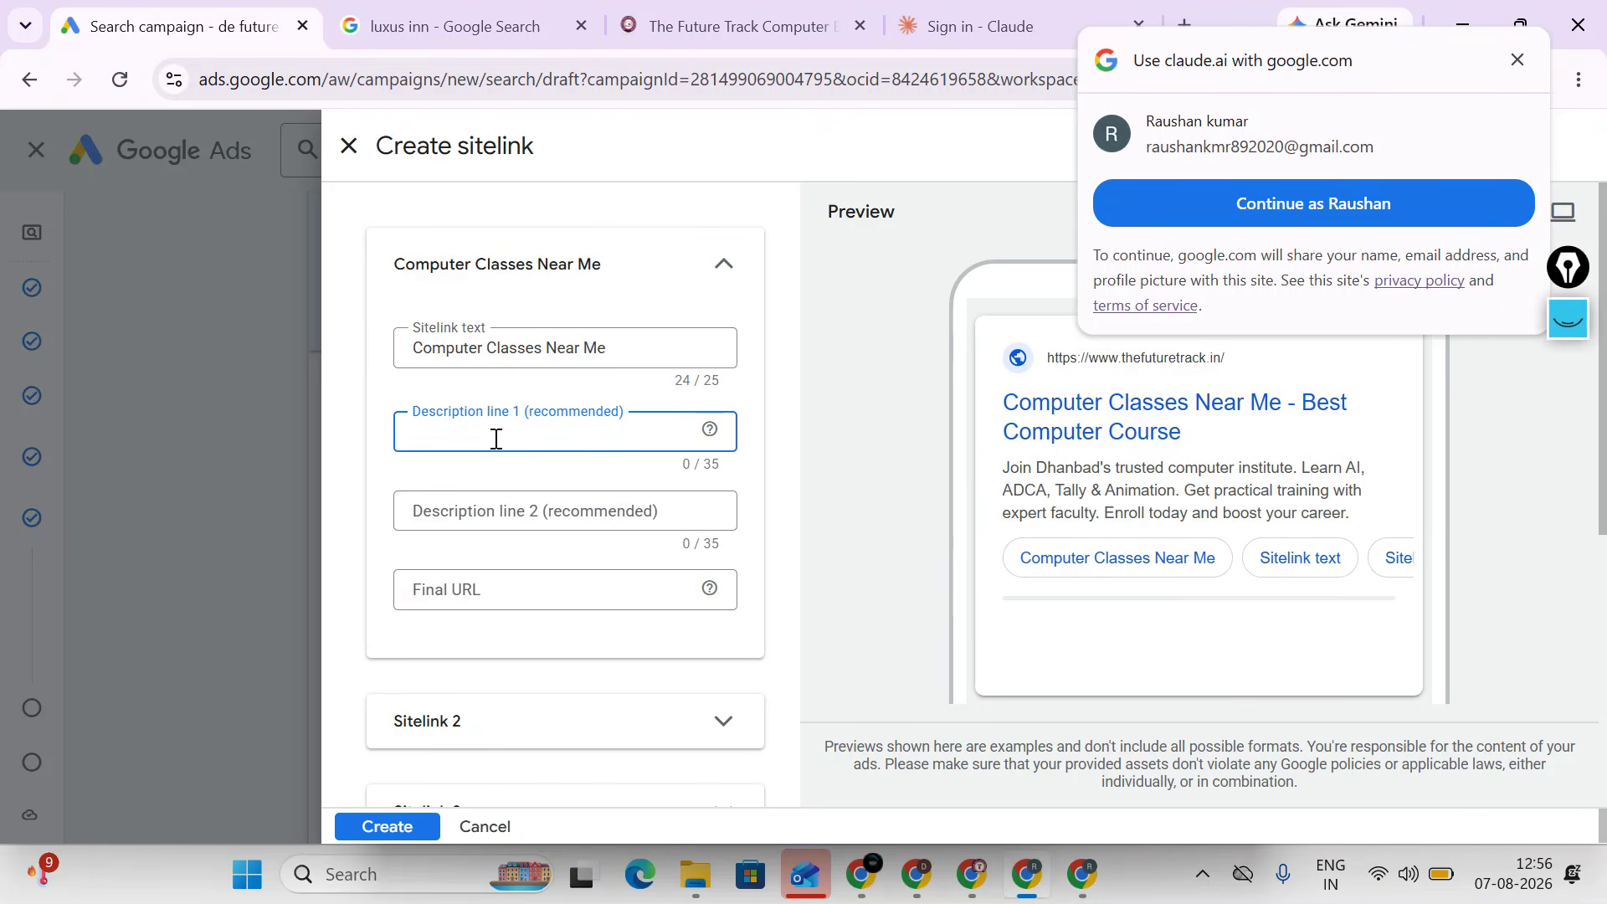
key("ctrl+v")
- Copy "Video Editing Course" from the ChatGPT headlines and paste it as Sitelink 1's description line 2 in Google Ads
left_click(513, 514)
key("alt+Tab")
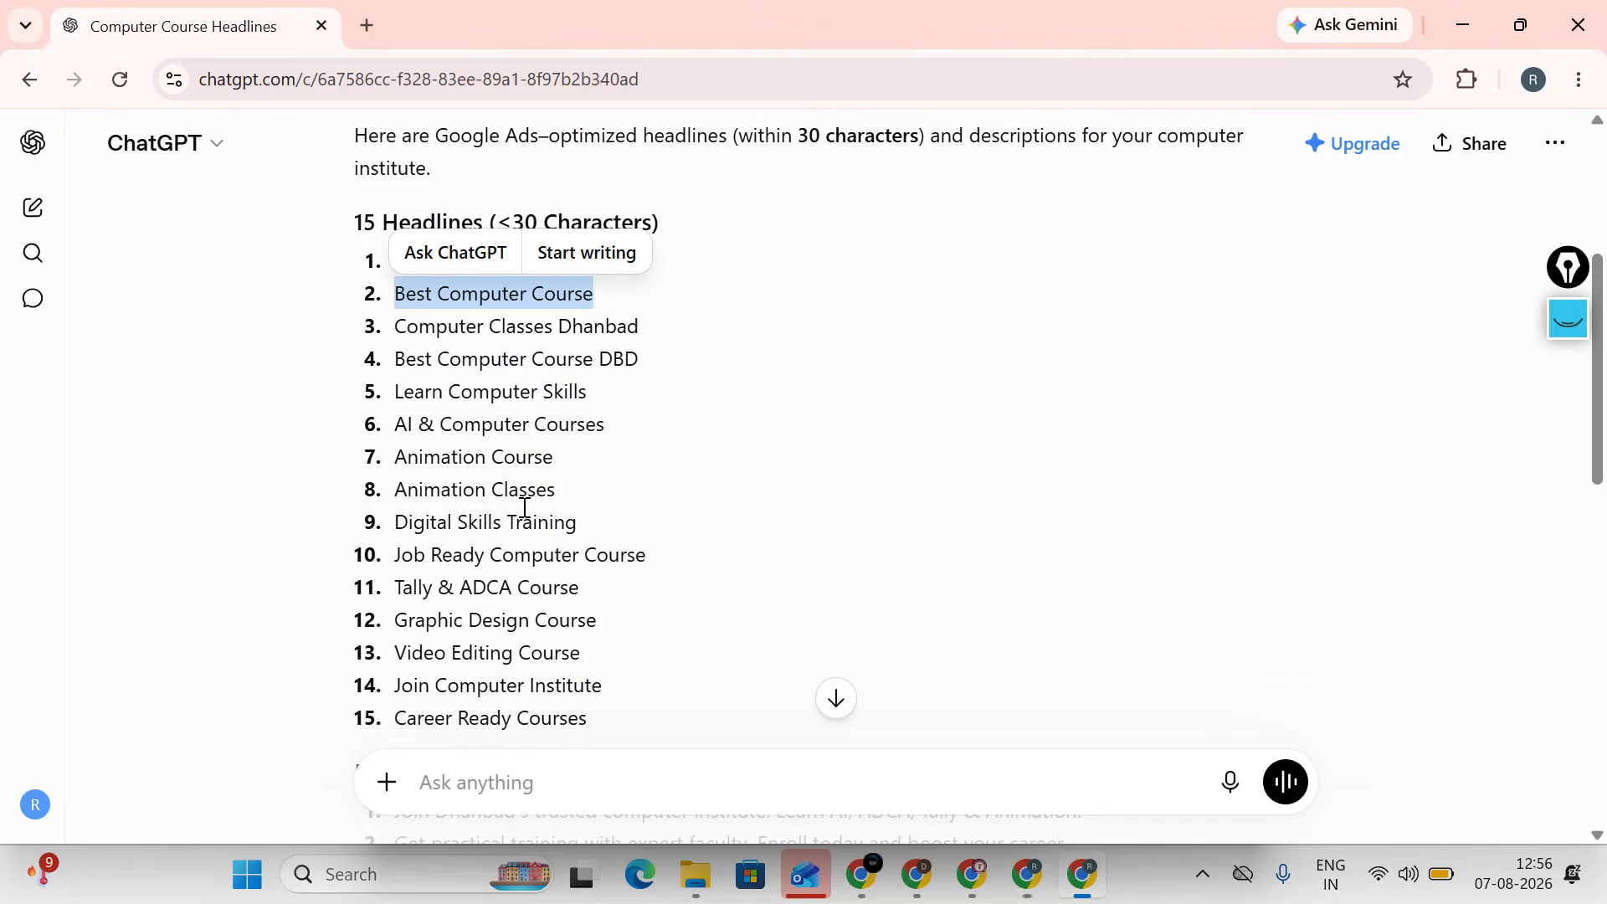
scroll(502, 477, "down", 4)
left_click_drag(392, 434, 430, 433)
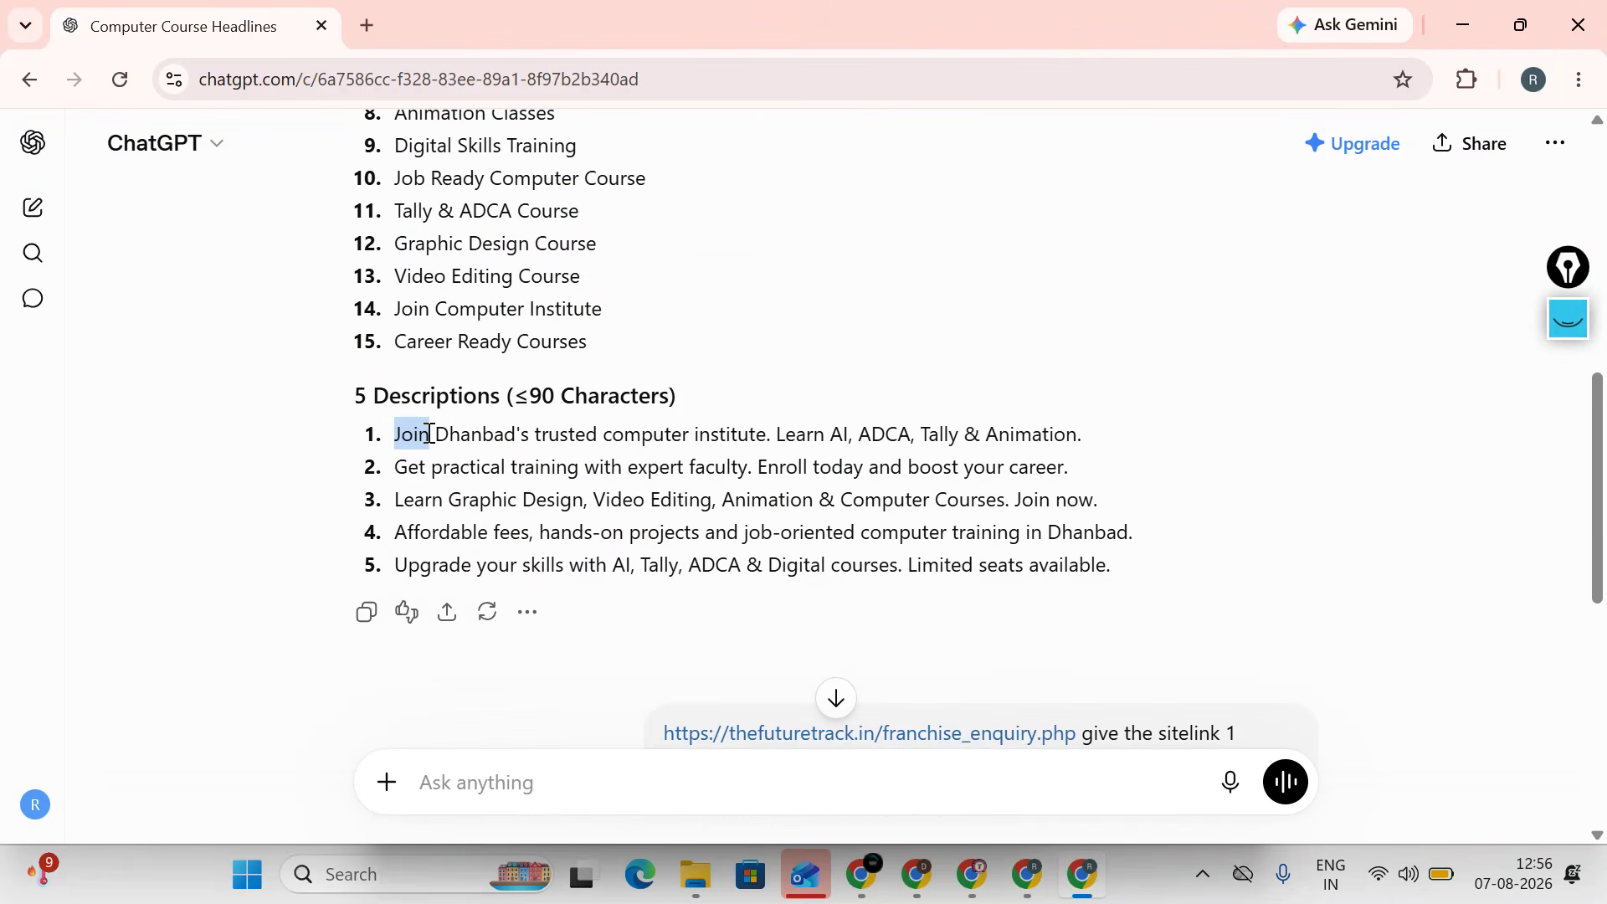
left_click_drag(392, 276, 641, 287)
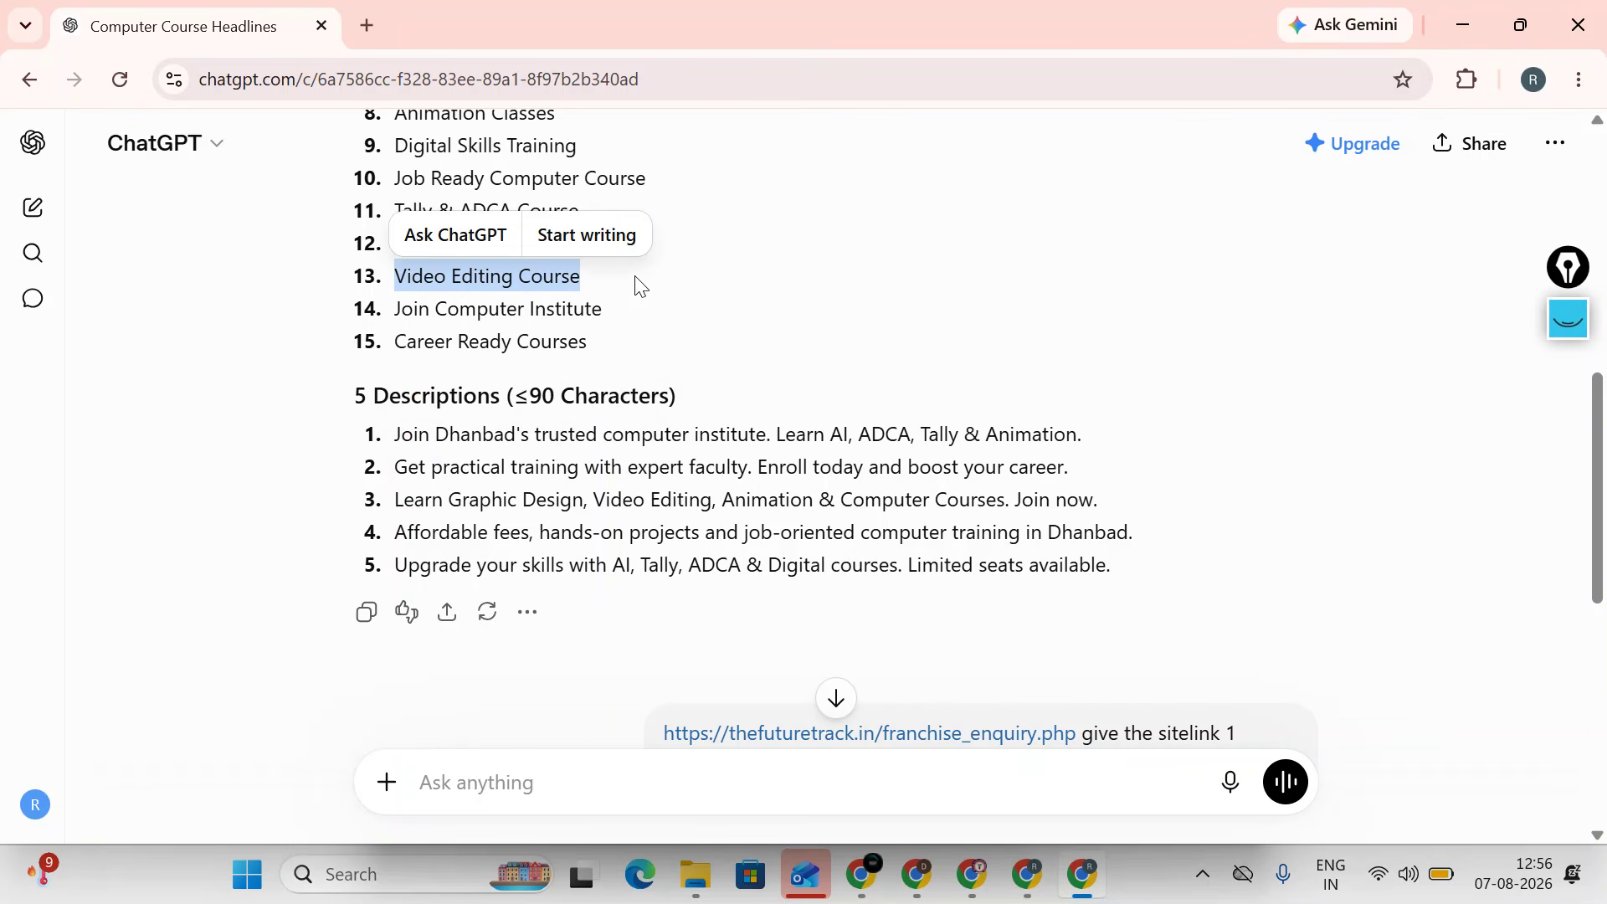
key("alt+Tab")
right_click(423, 509)
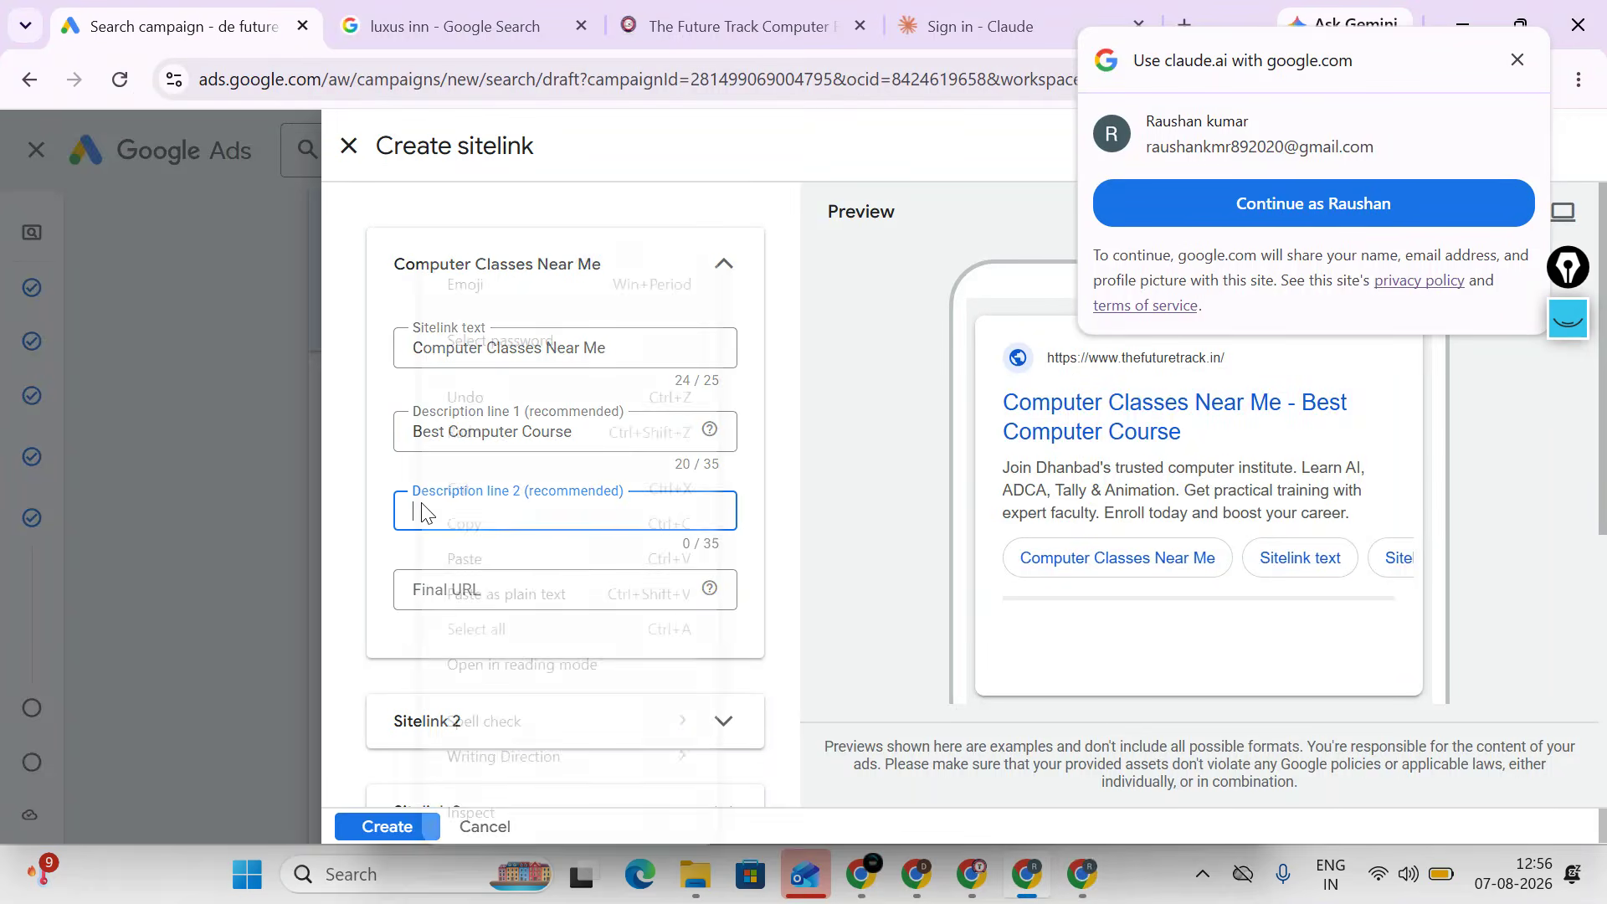
left_click(462, 557)
- Copy the URL of the institute website's franchise enquiry page and paste it as Sitelink 1's final URL in Google Ads
key("alt+Tab")
key("alt+Tab")
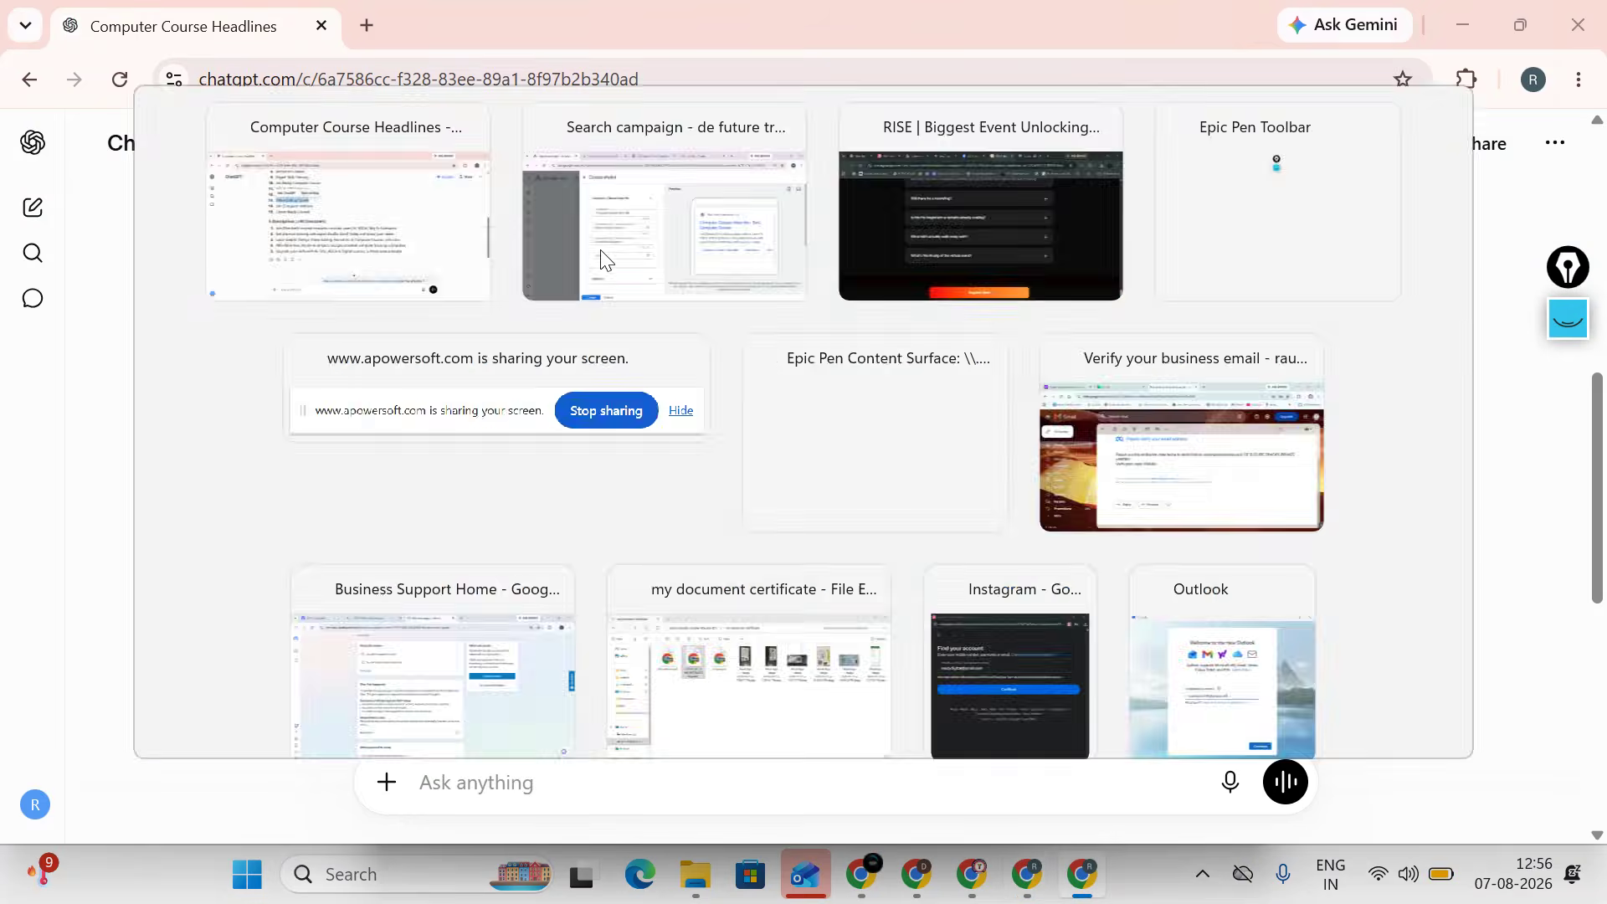
left_click(711, 24)
left_click(470, 89)
right_click(469, 88)
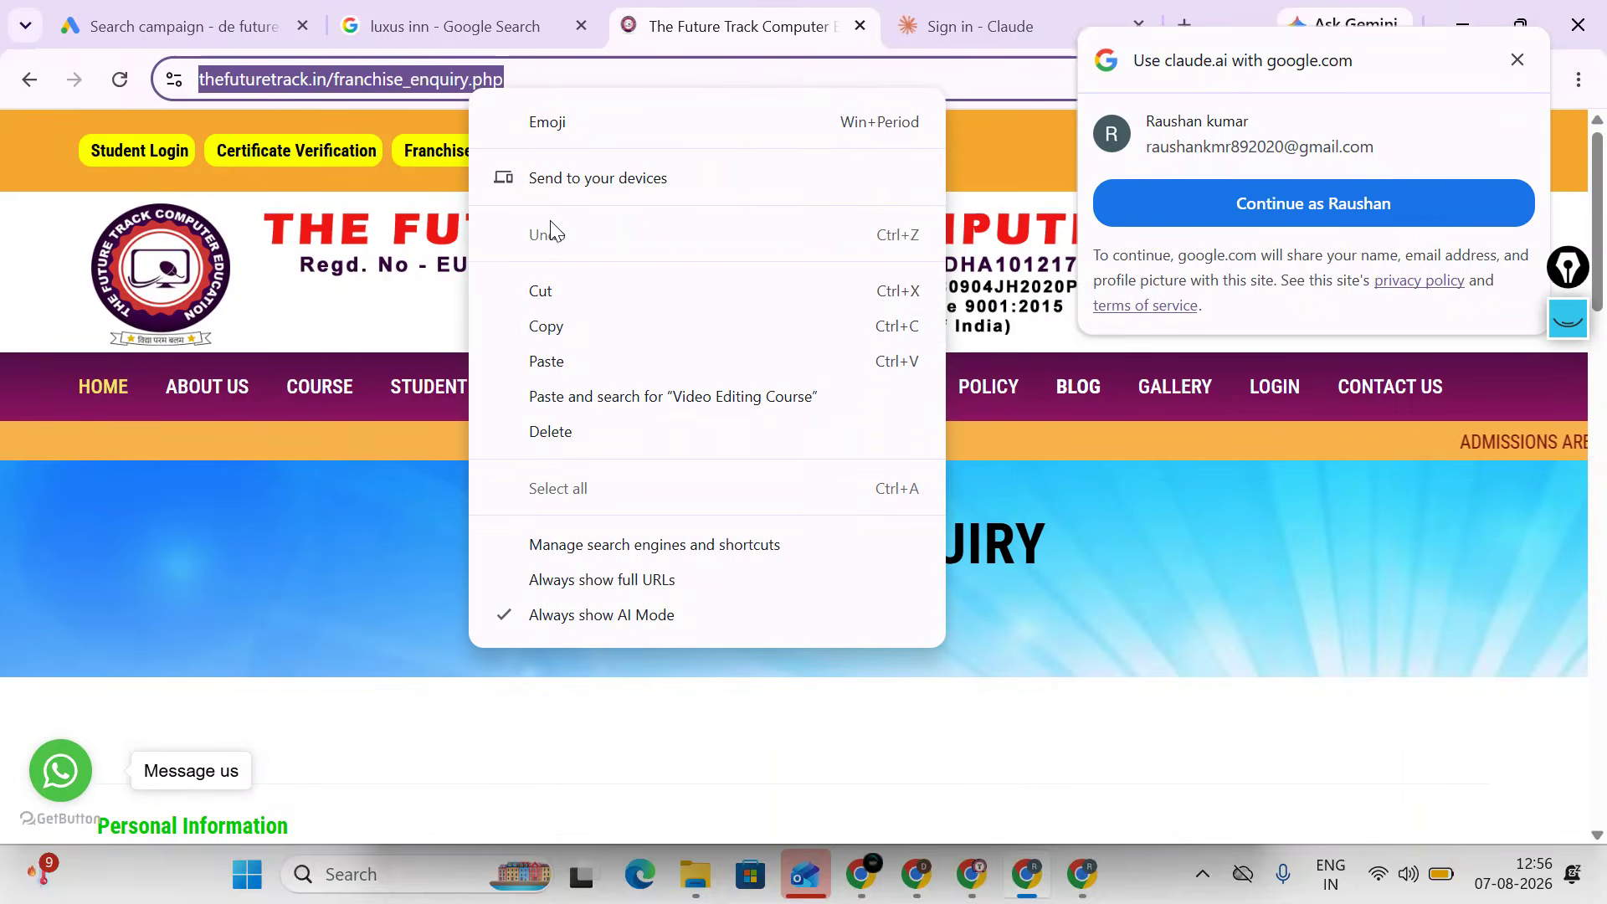
left_click(555, 327)
left_click(168, 26)
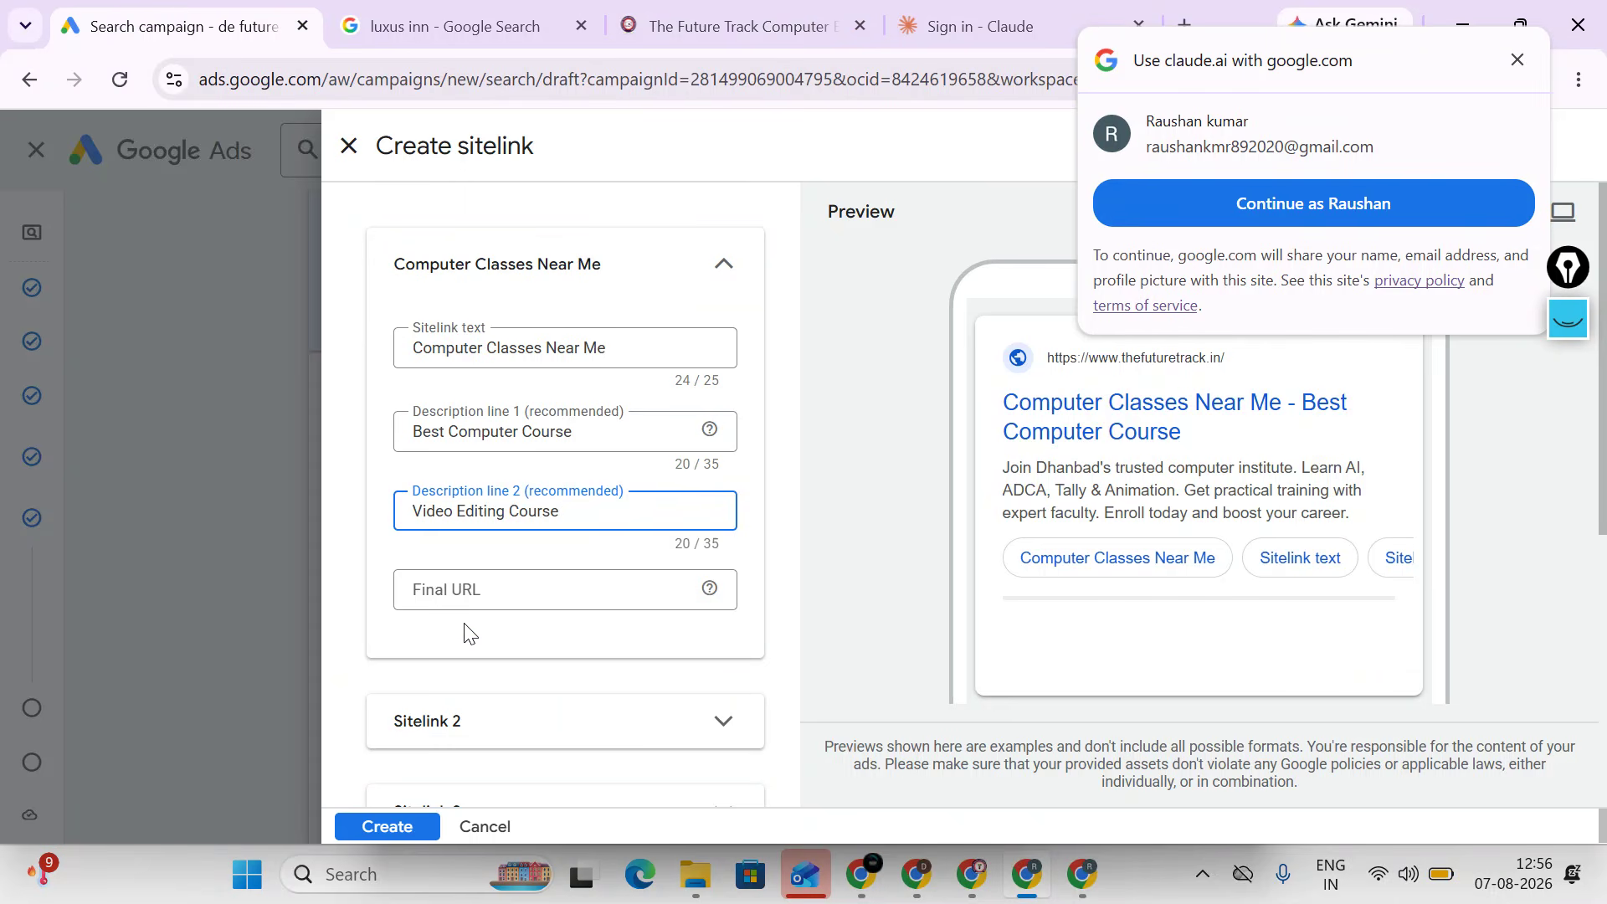
left_click(472, 601)
key("ctrl+v")
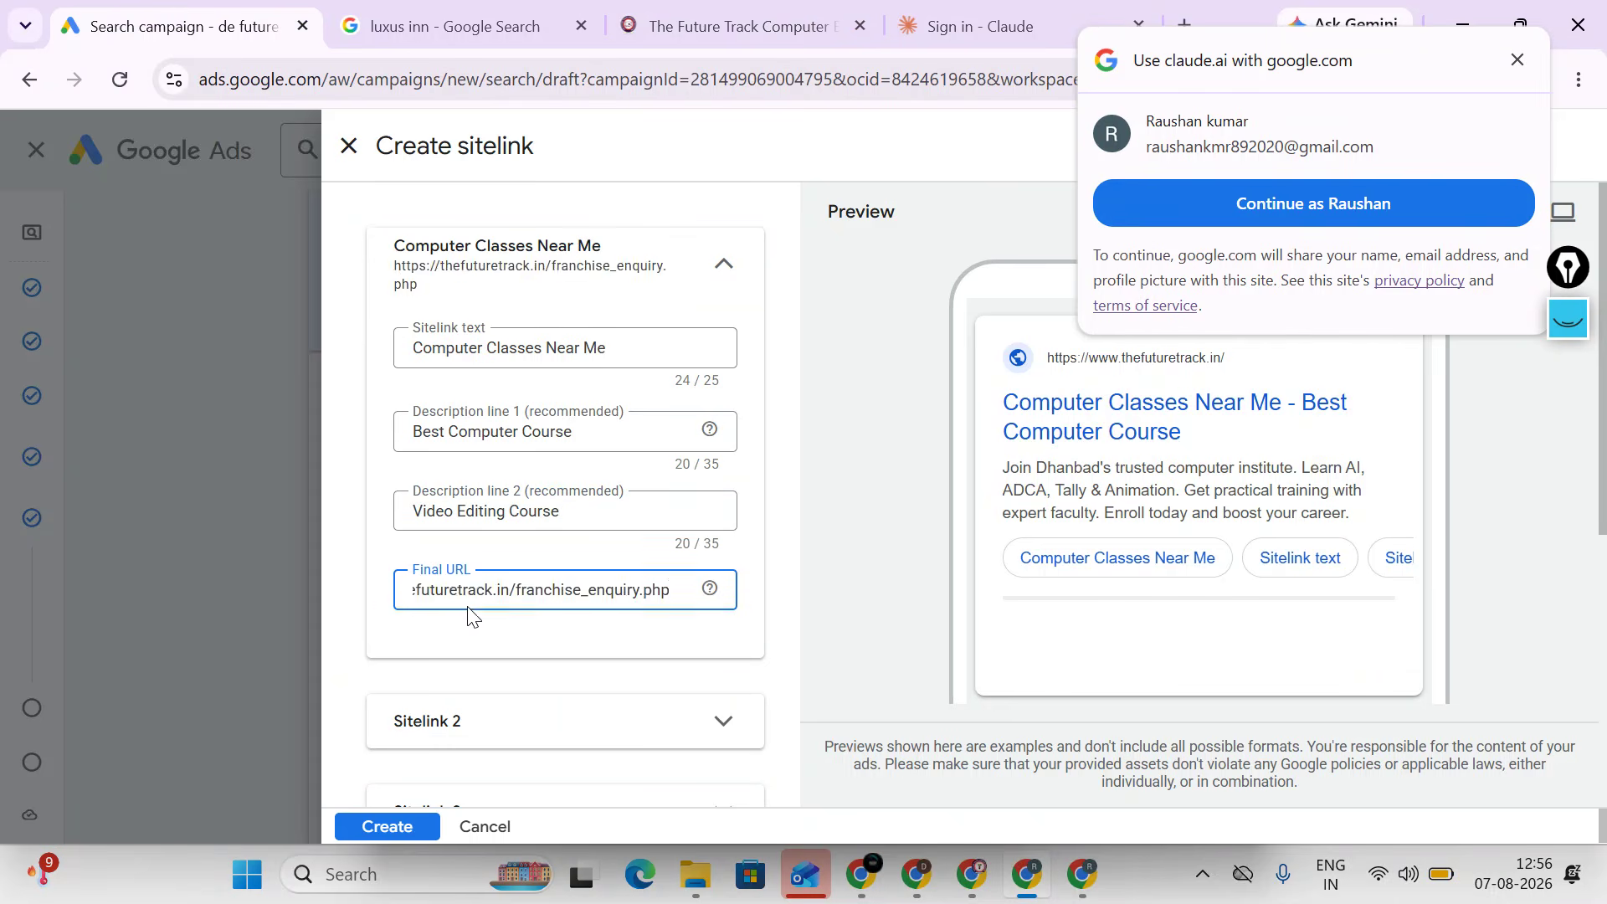
- Expand Sitelink 2 in Google Ads, and open the Franchise Details page on The Future Track website
scroll(502, 549, "down", 5)
left_click(728, 350)
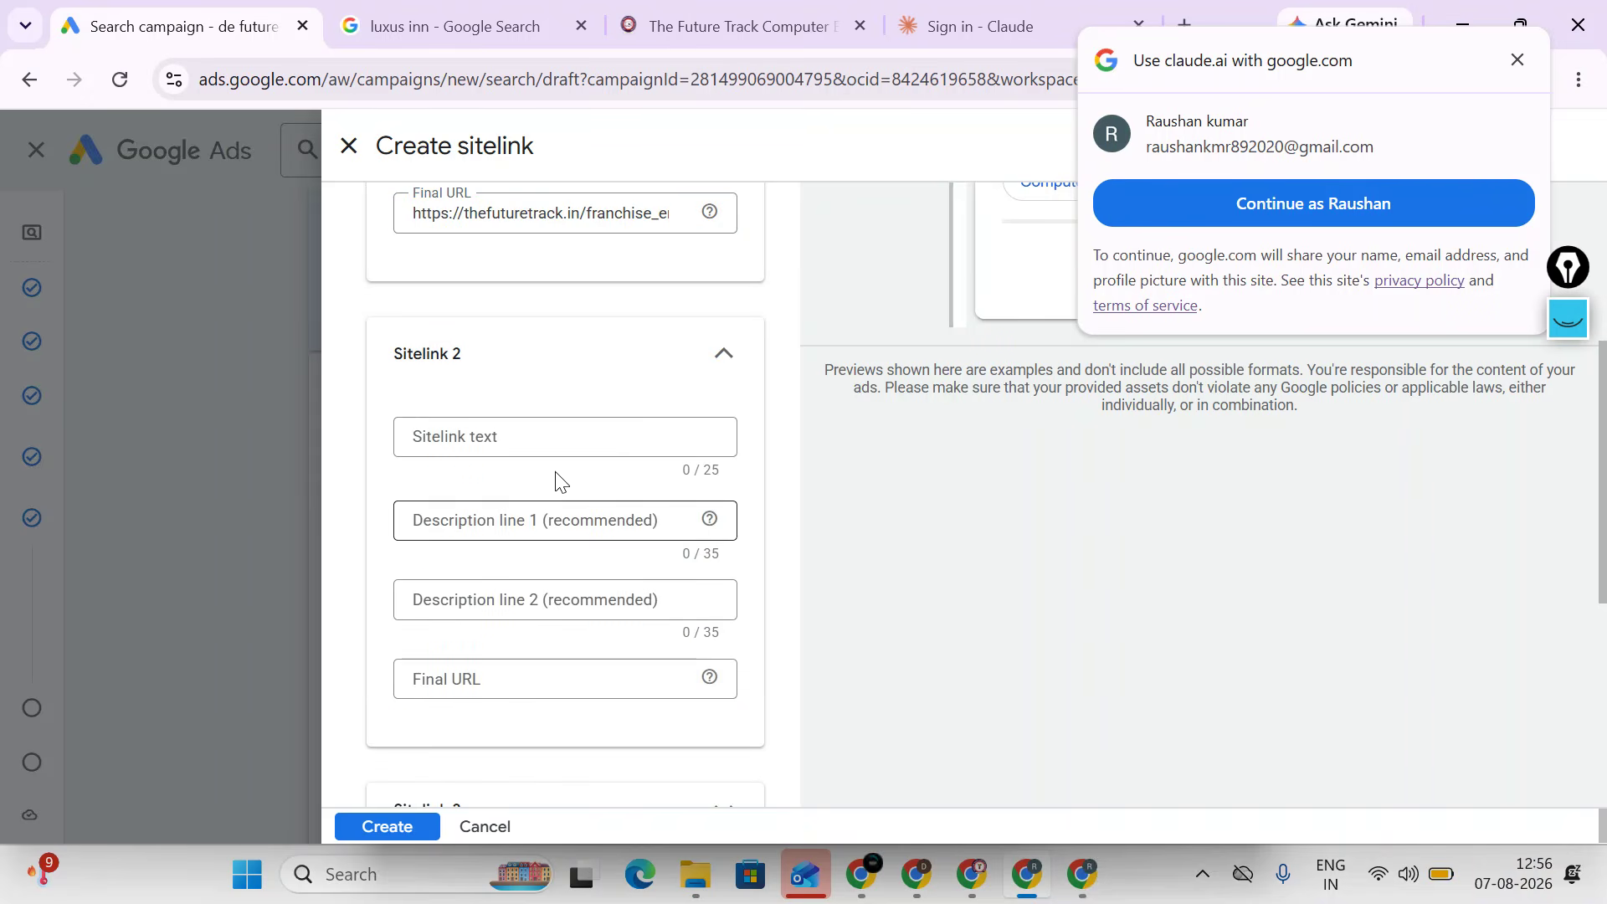
left_click(540, 441)
key("alt+Tab")
scroll(553, 380, "up", 1)
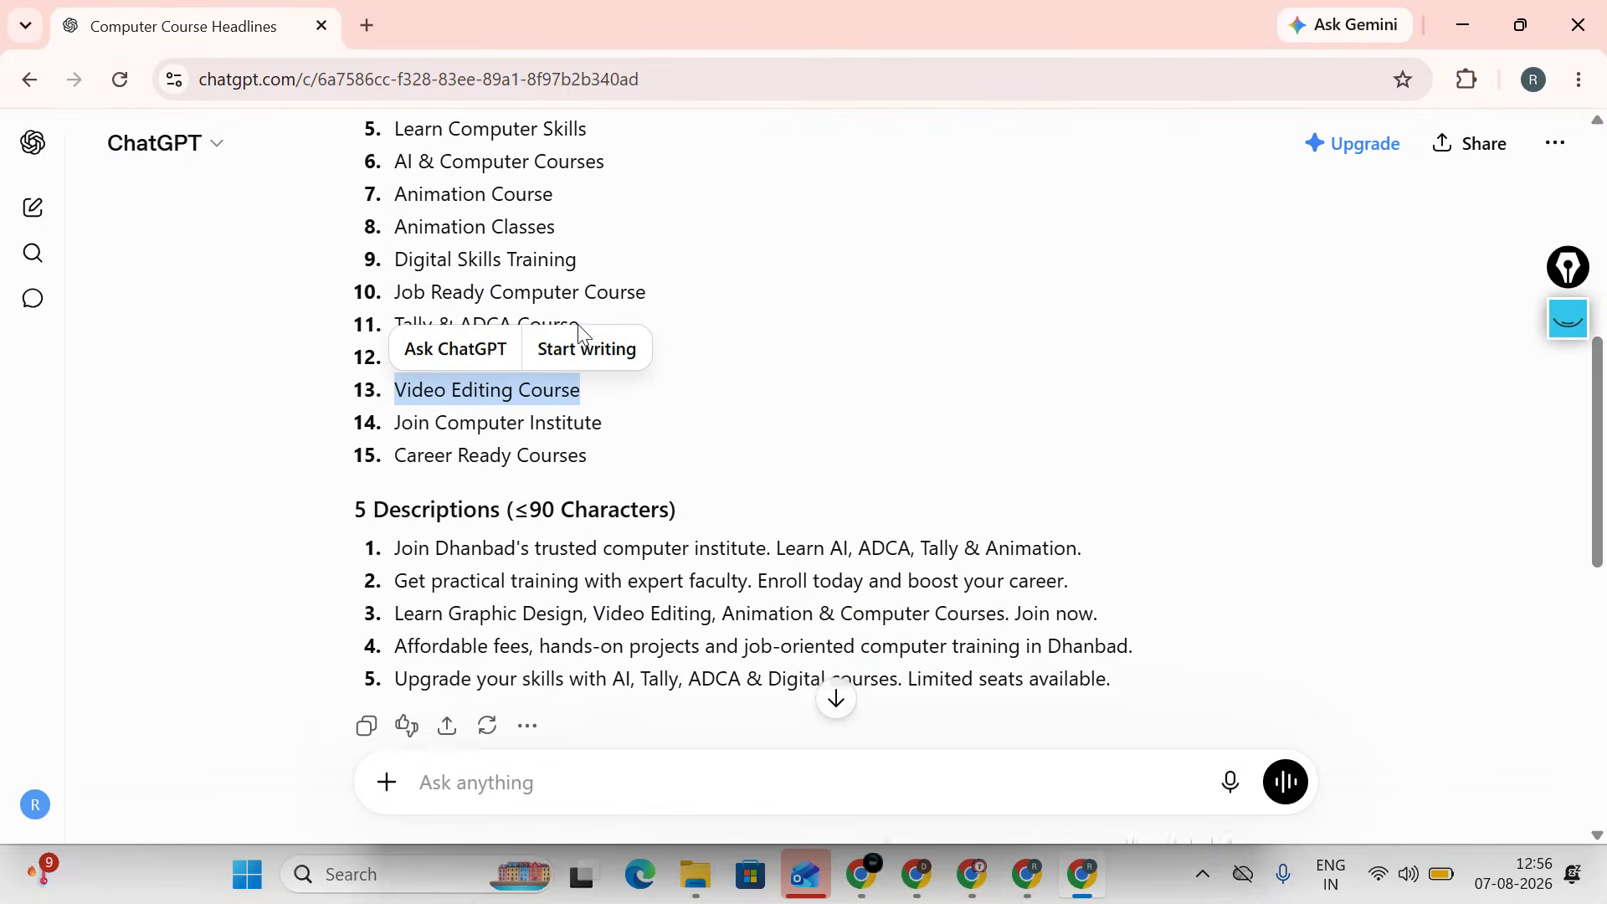
key("alt+Tab")
scroll(610, 276, "up", 4)
left_click(756, 7)
mouse_move(695, 393)
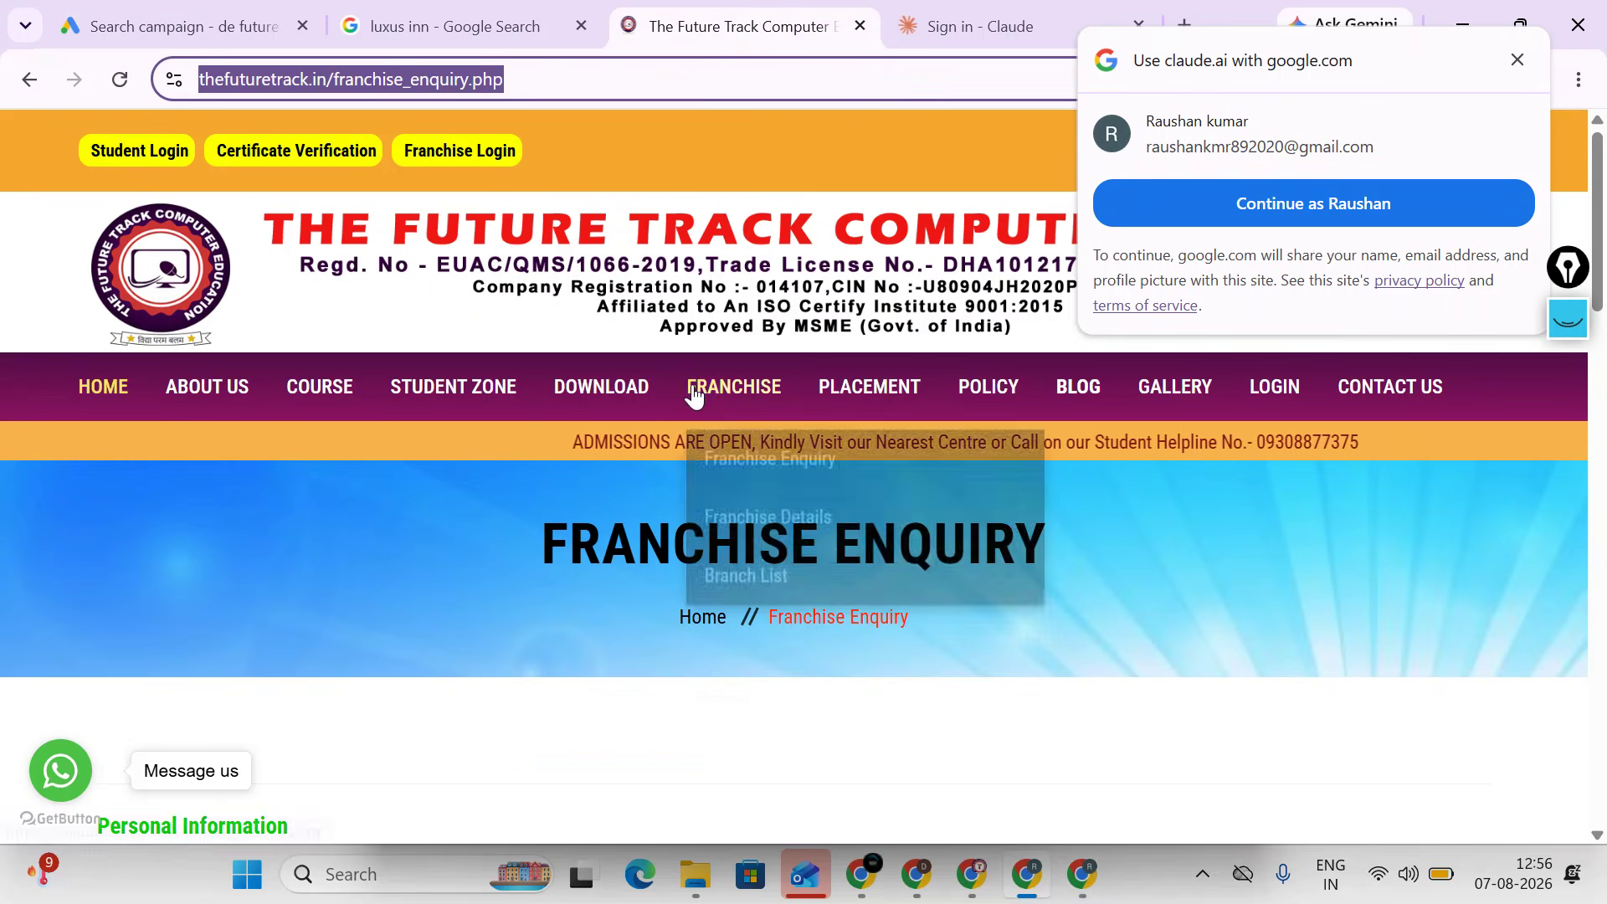
left_click(751, 510)
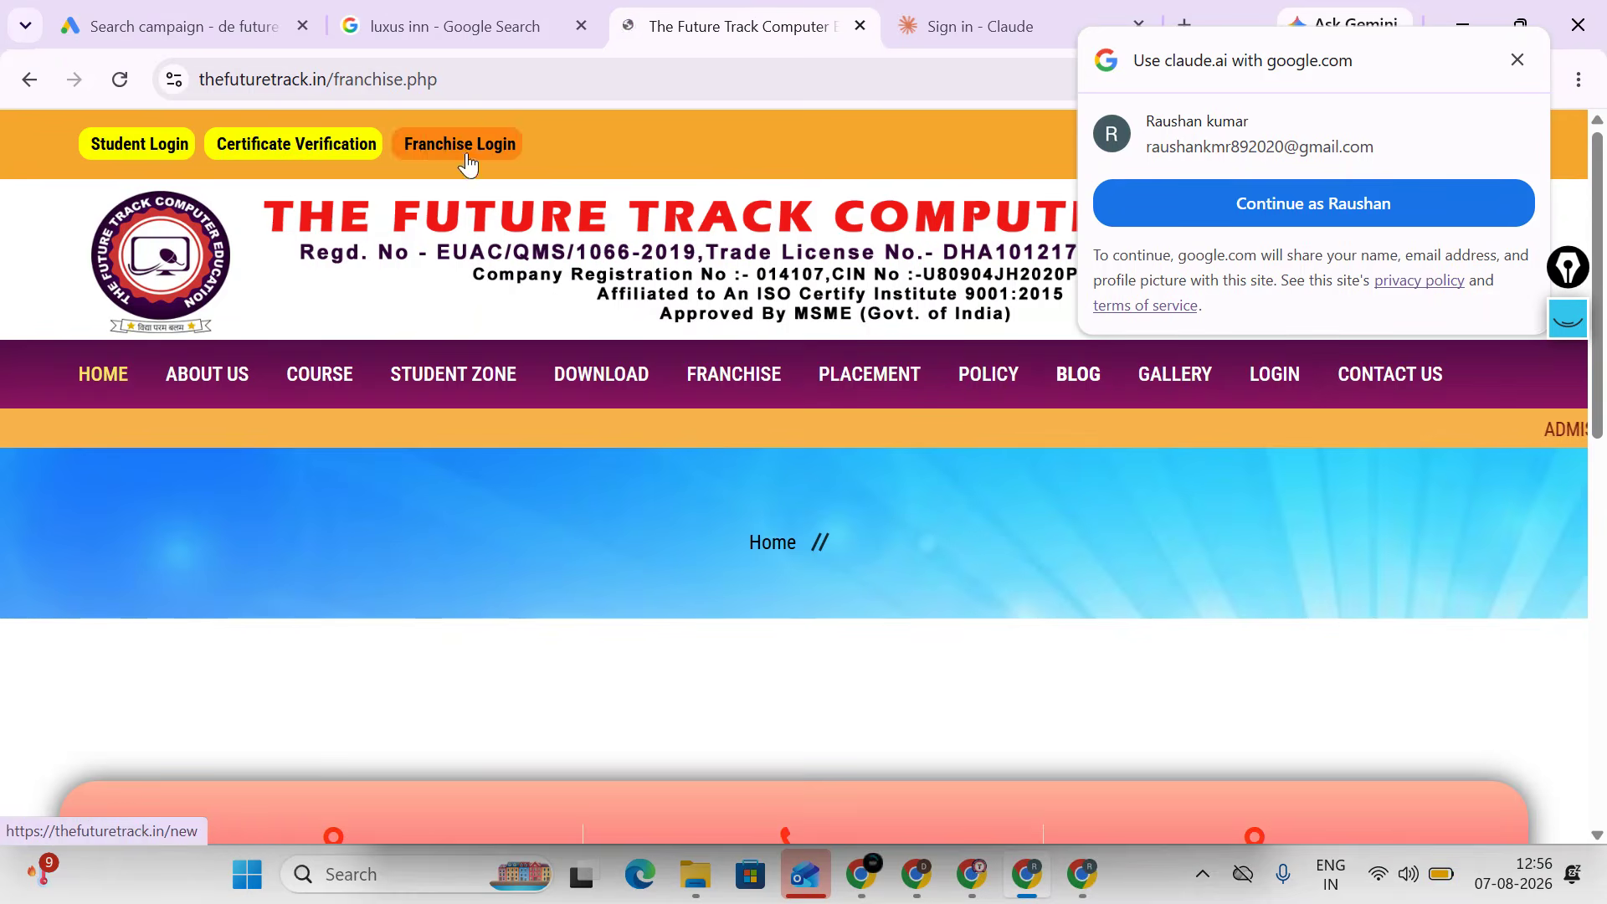
- Copy the URL thefuturetrack.in/franchise.php and send it to ChatGPT as the next sitelink prompt
left_click(477, 82)
right_click(352, 82)
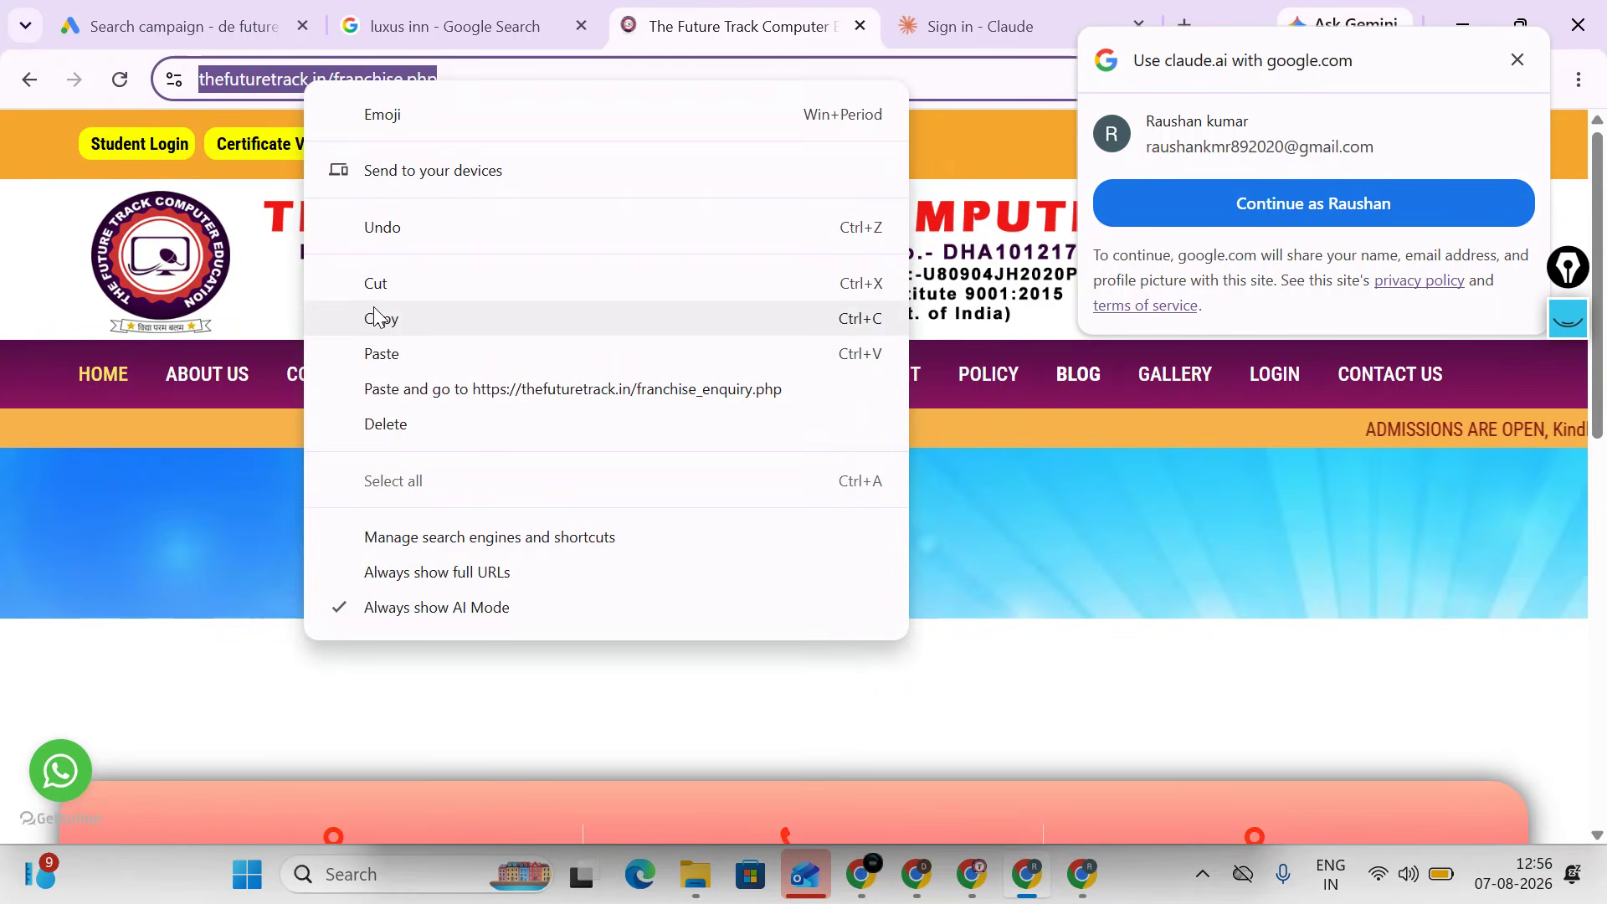
left_click(376, 314)
left_click(241, 32)
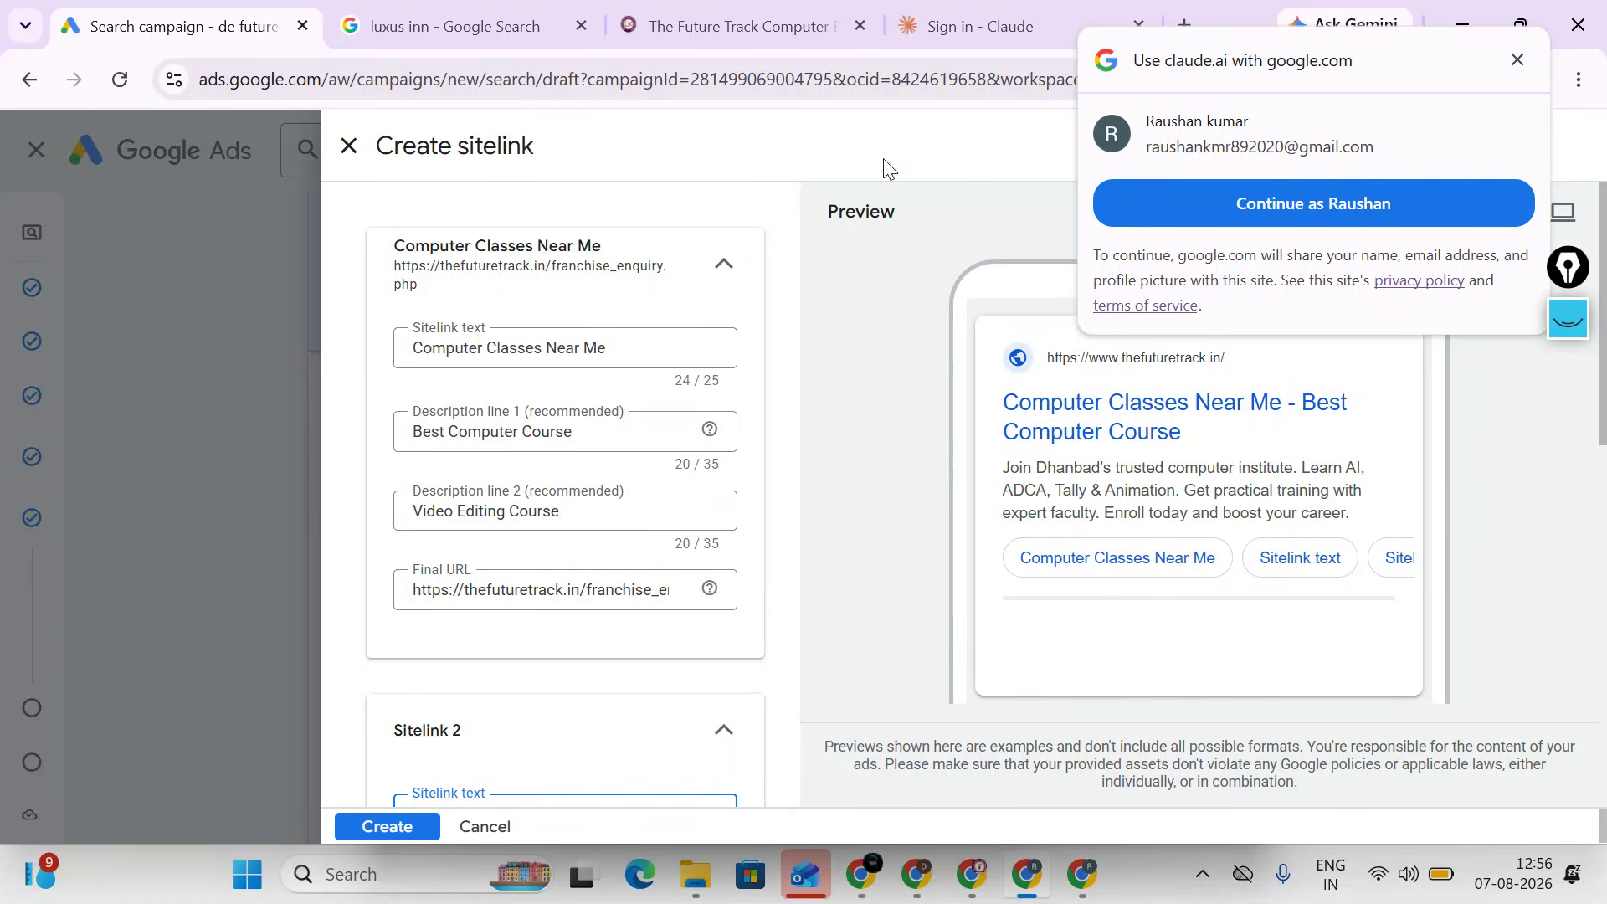
left_click(920, 19)
key("alt+Tab")
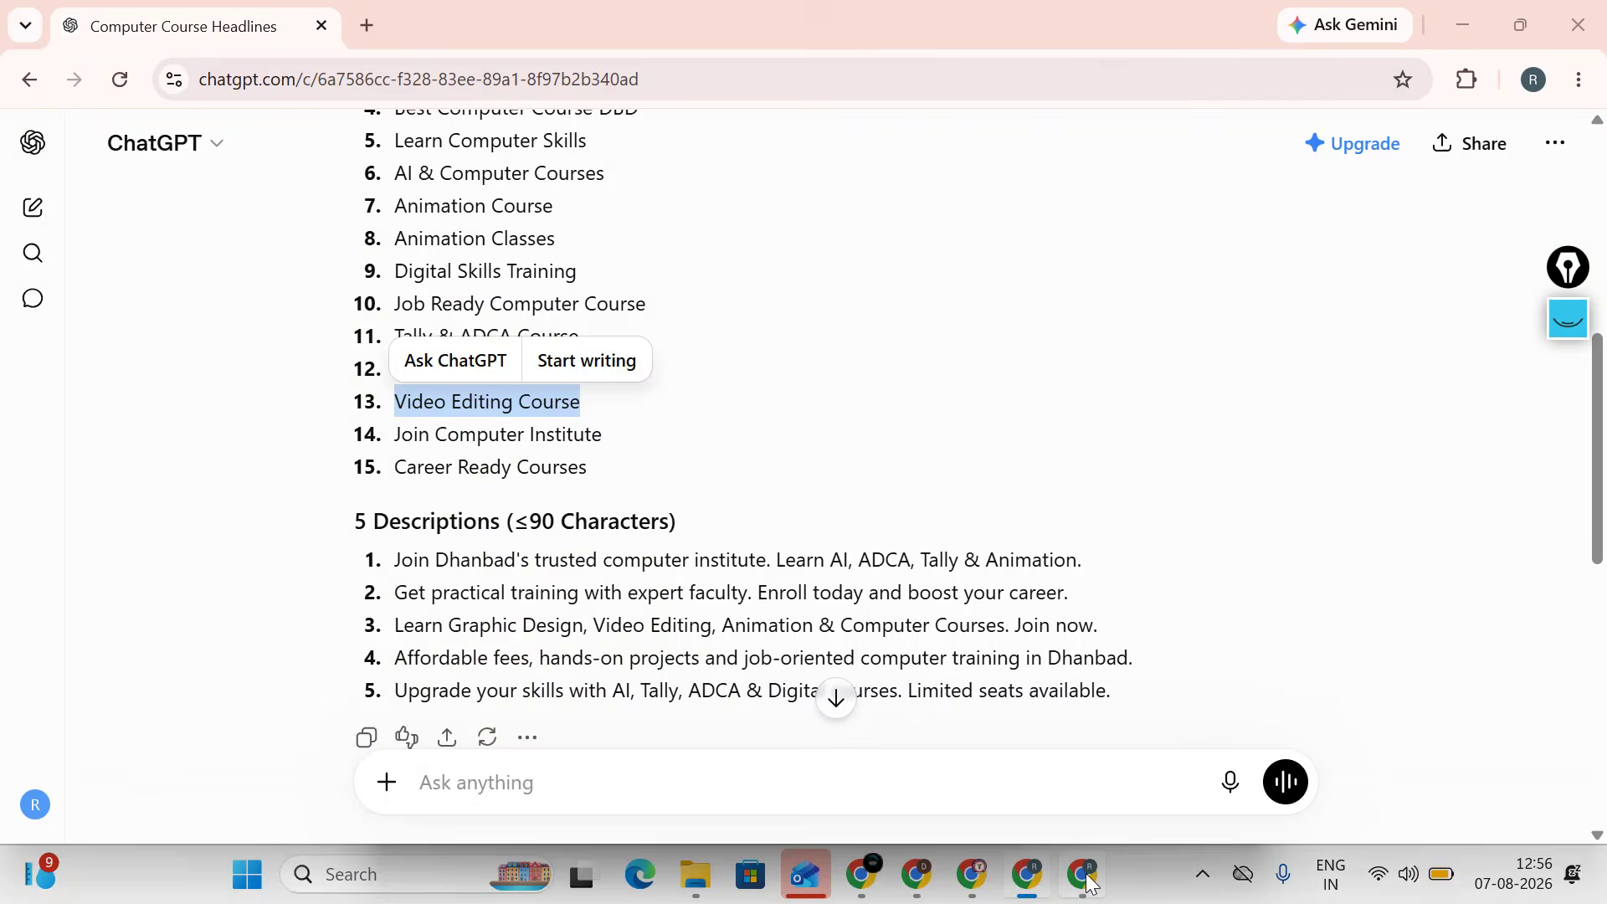
right_click(636, 766)
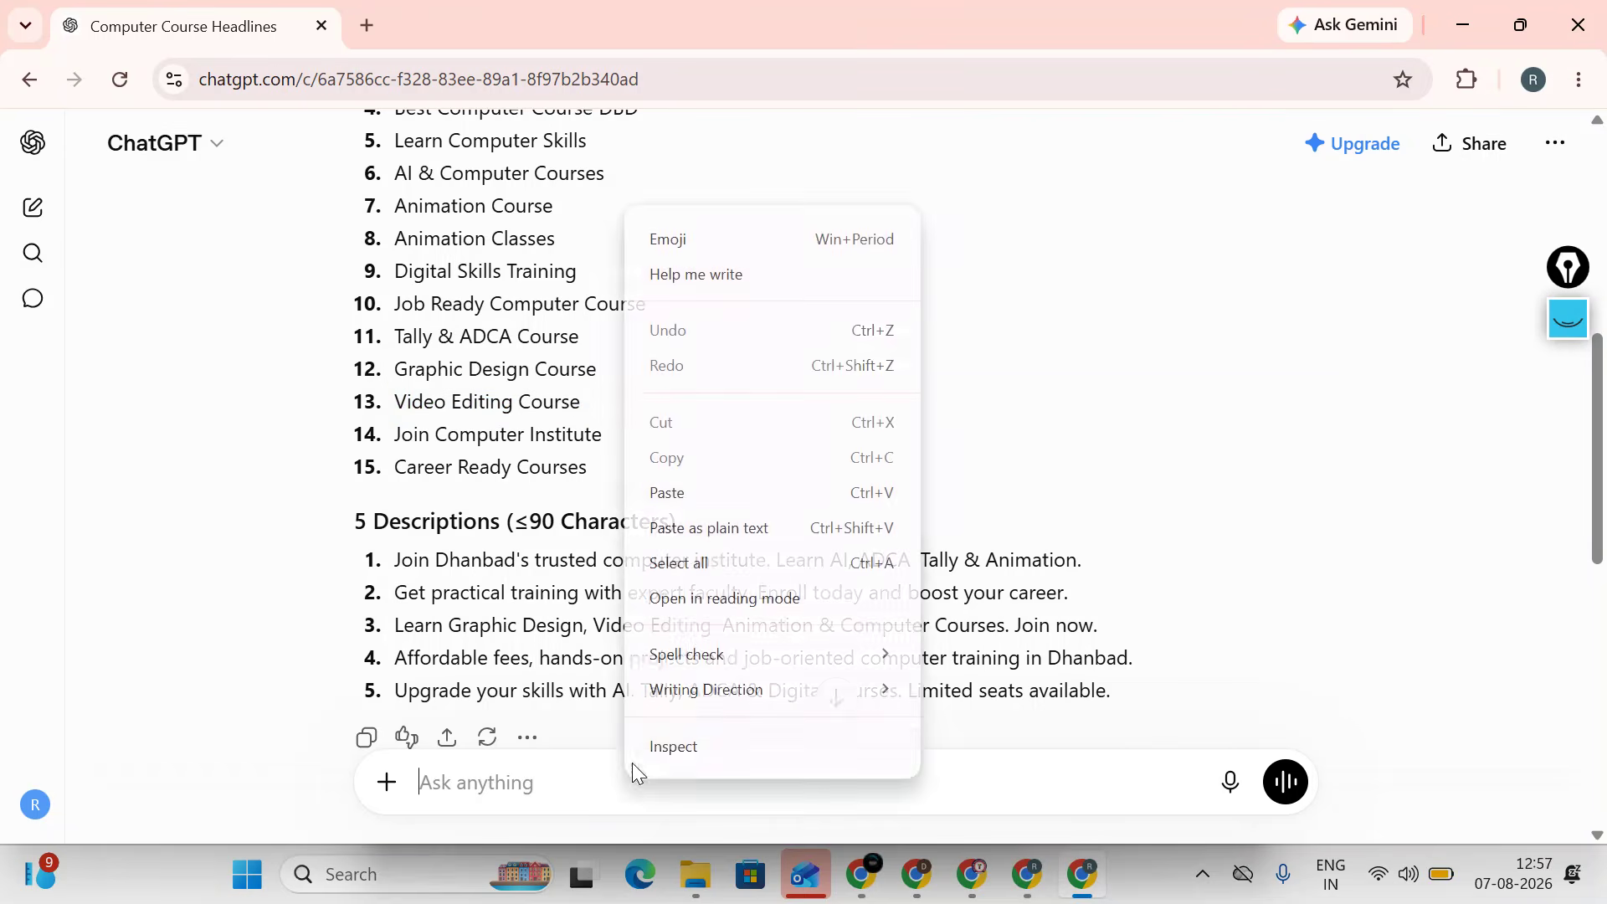
left_click(669, 492)
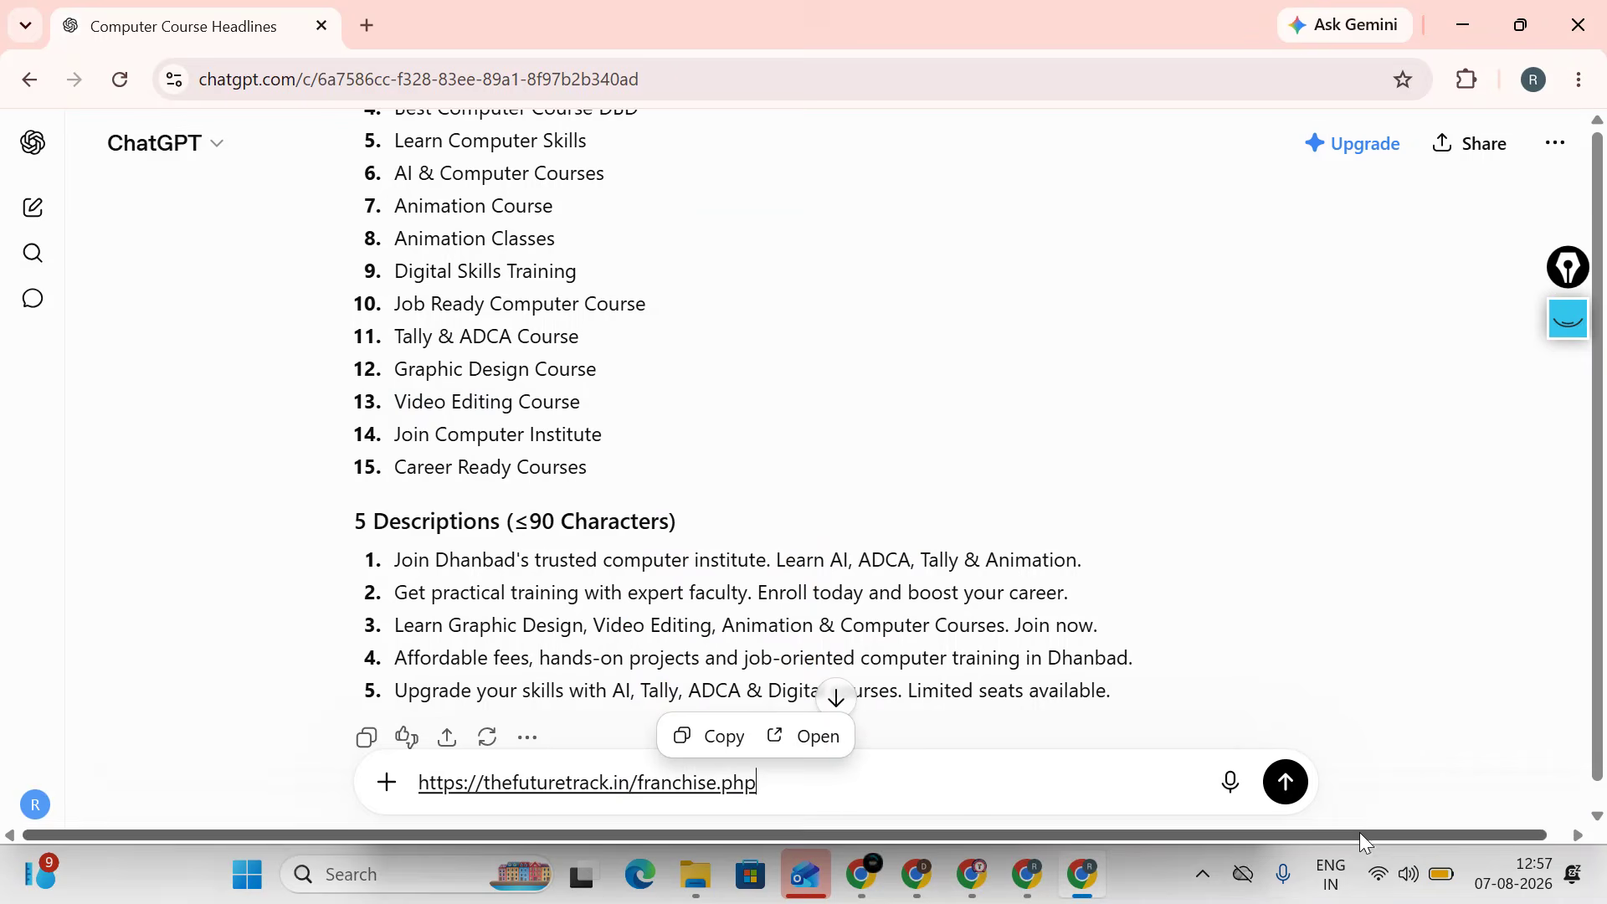
left_click(1304, 795)
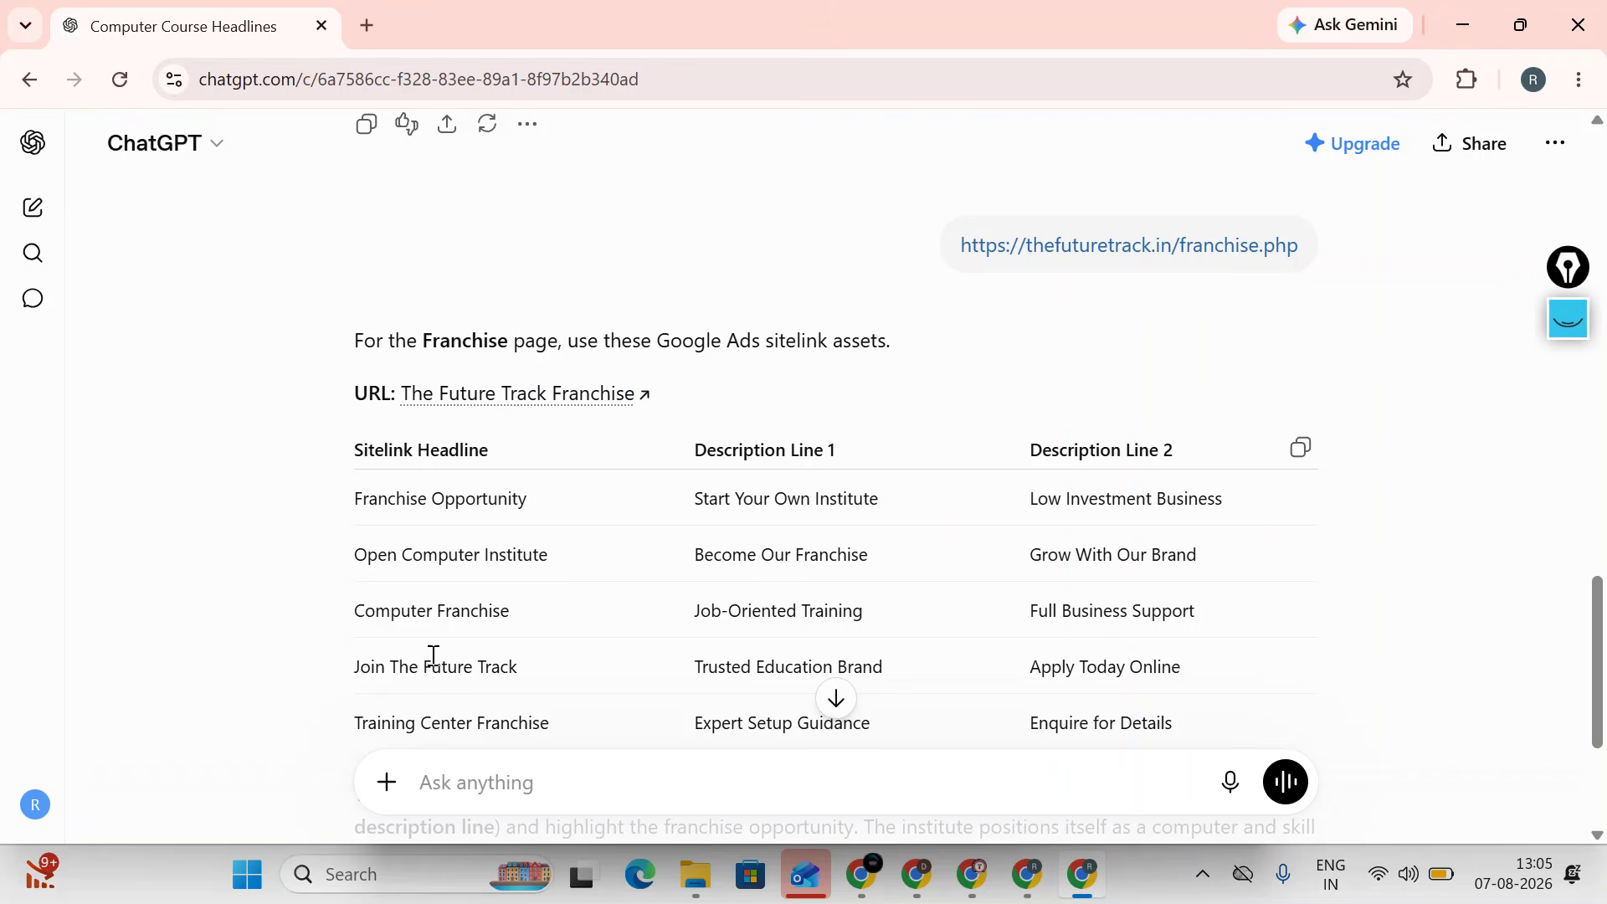
- Copy the sitelink headline "Franchise Opportunity" from ChatGPT's franchise sitelink table
scroll(369, 427, "down", 3)
scroll(343, 431, "up", 2)
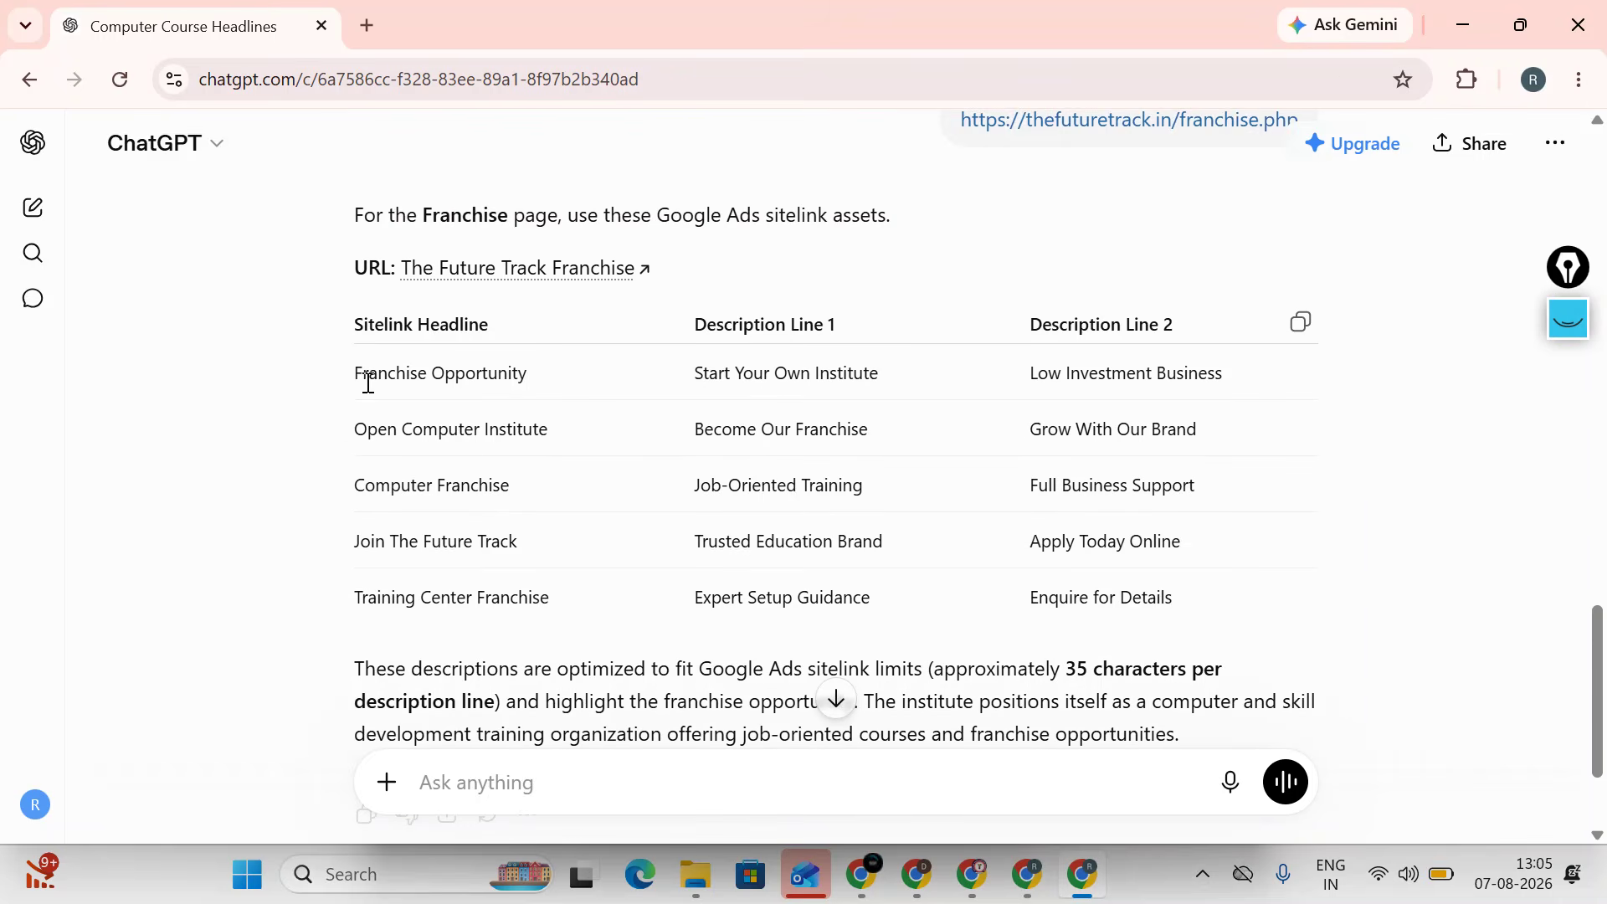
mouse_move(365, 380)
left_mouse_down()
mouse_move(527, 376)
mouse_move(349, 382)
mouse_move(362, 401)
mouse_move(362, 369)
left_mouse_up()
left_click(540, 423)
right_click(362, 381)
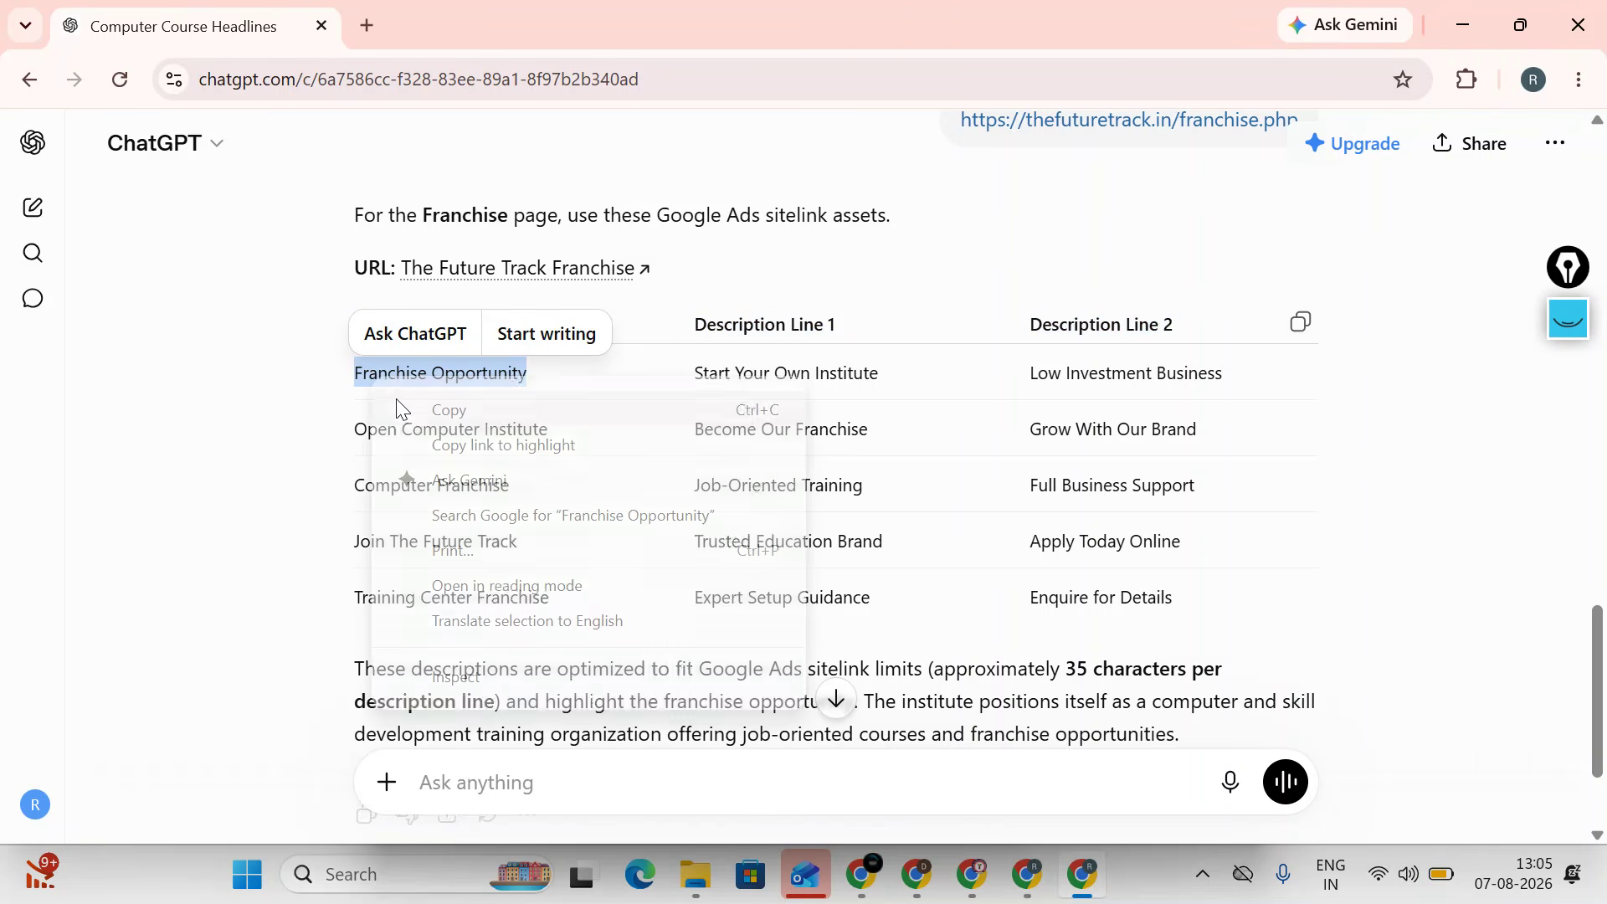
left_click(414, 411)
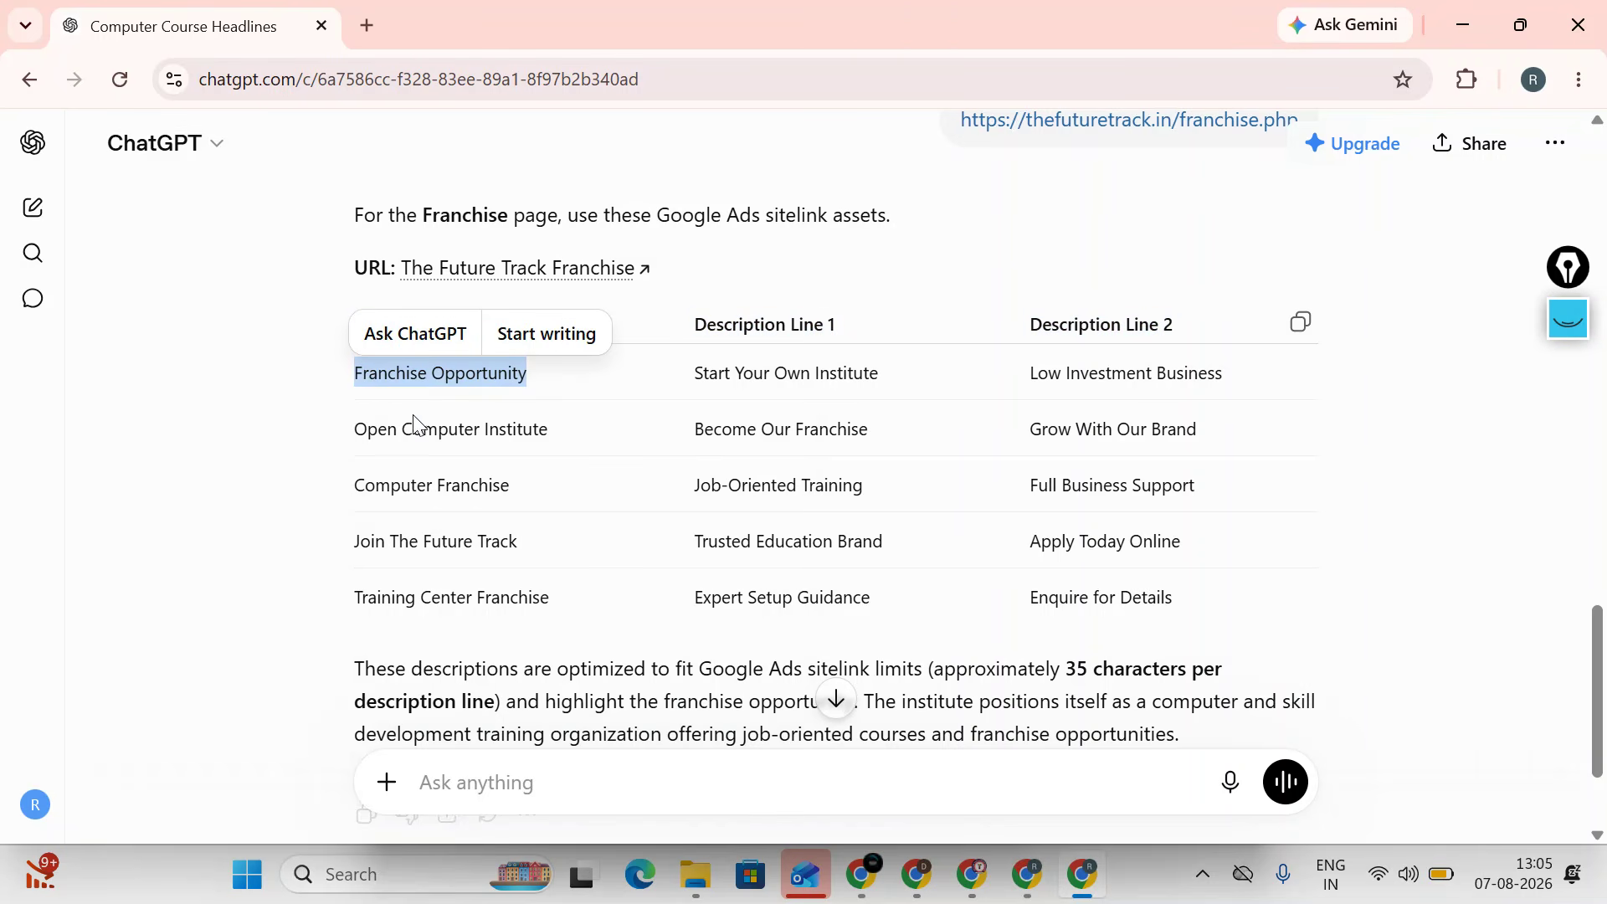
- Switch to Google Ads and paste "Franchise Opportunity" as Sitelink 2's sitelink text
left_click(1046, 881)
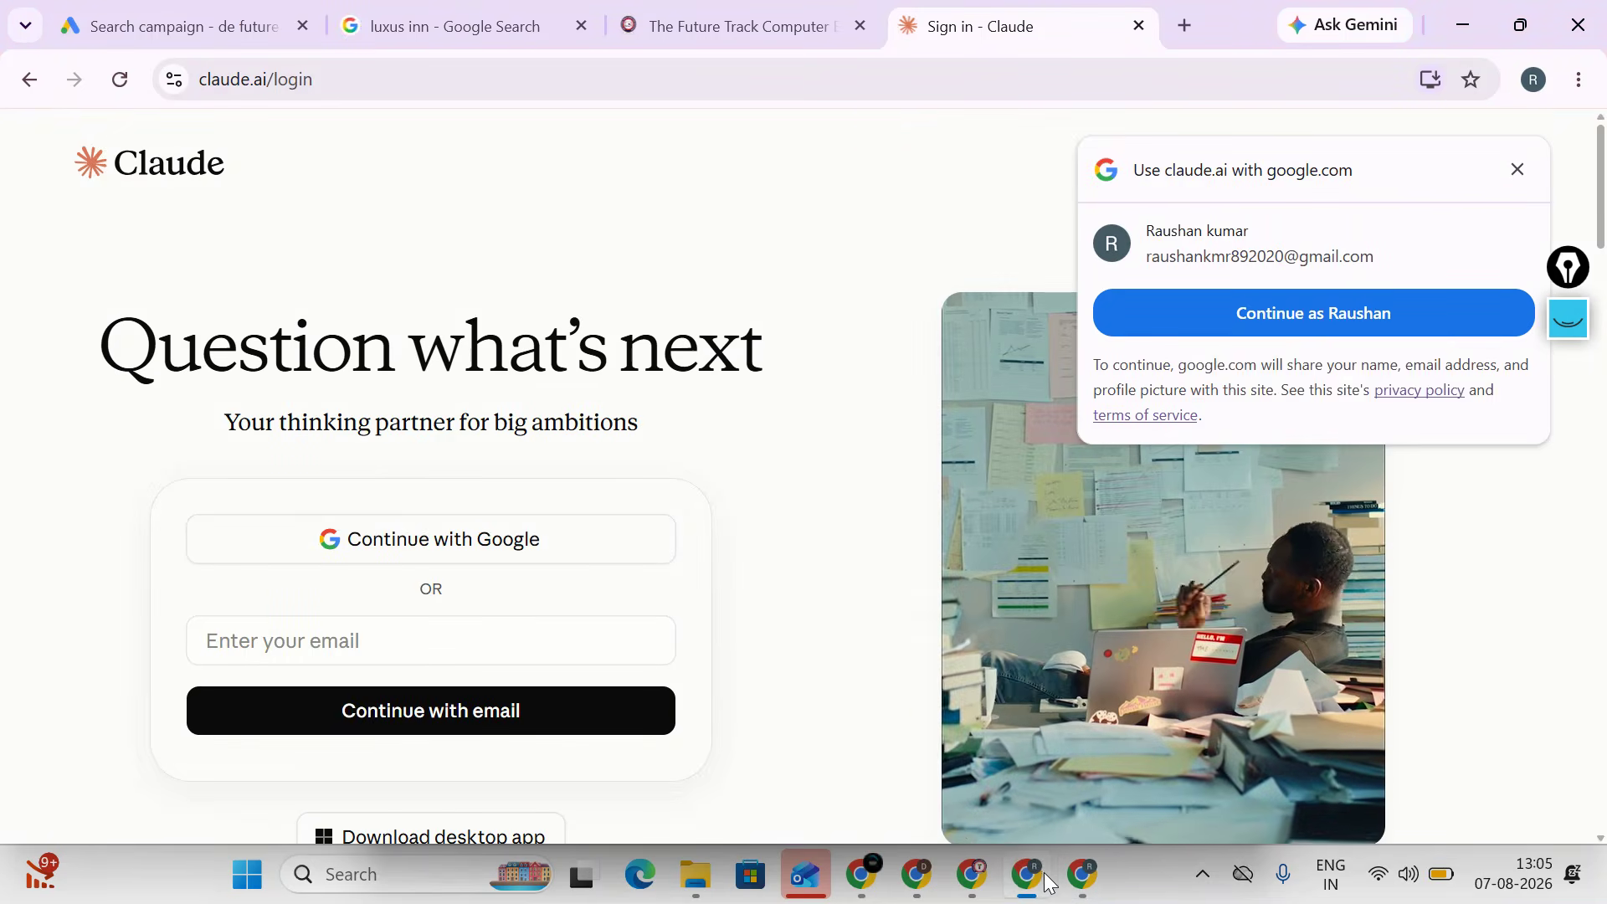
left_click(1101, 870)
mouse_move(858, 879)
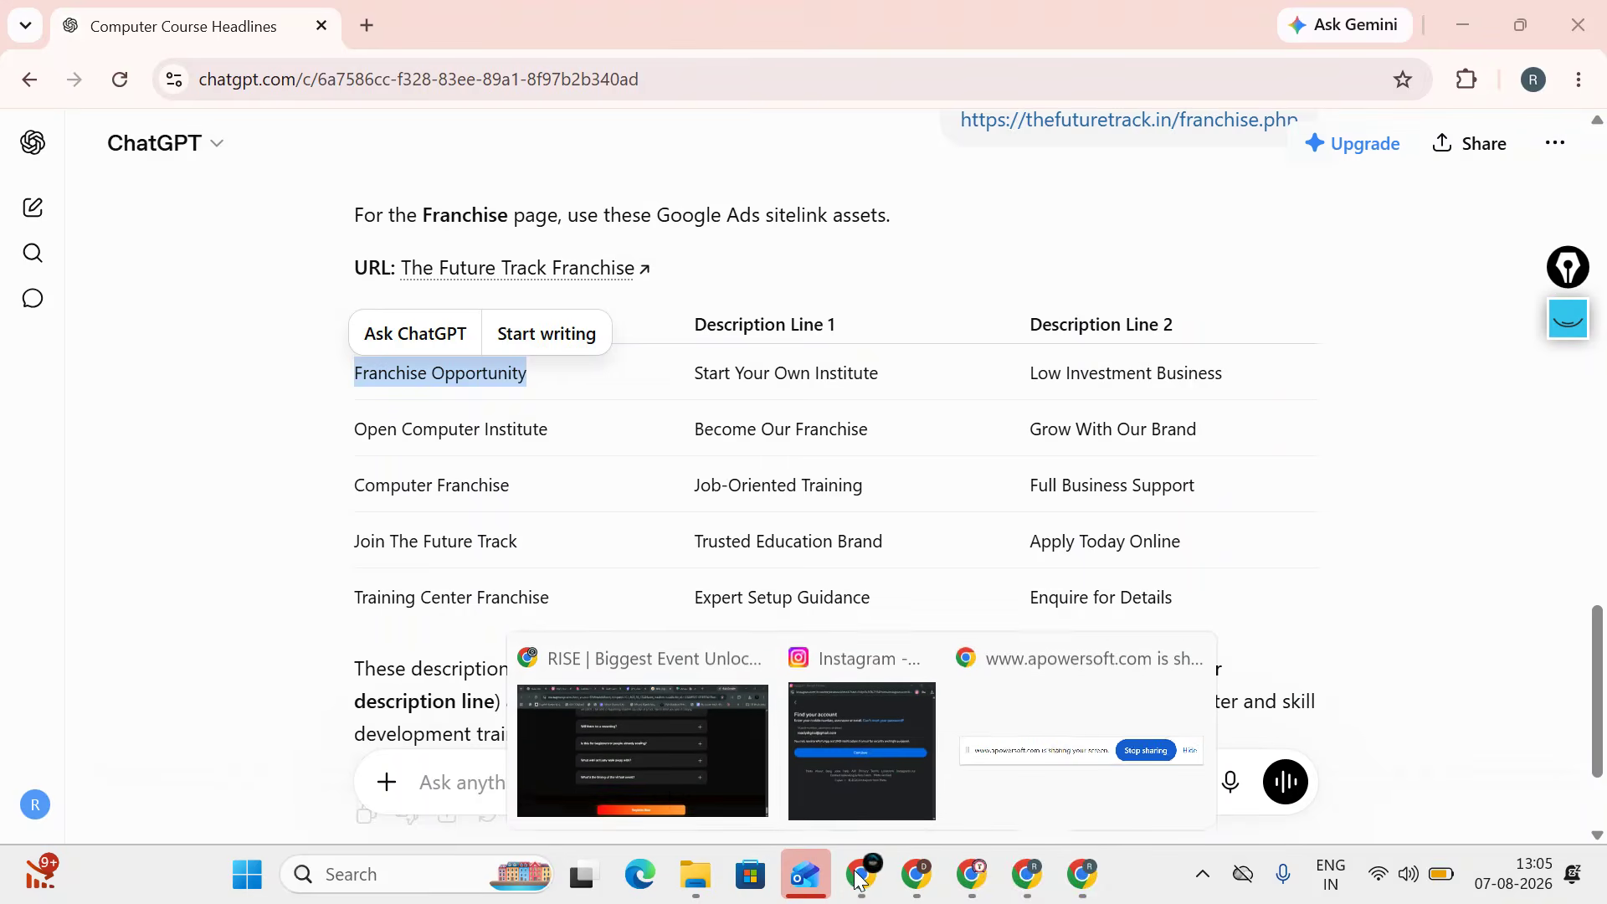
left_click(664, 771)
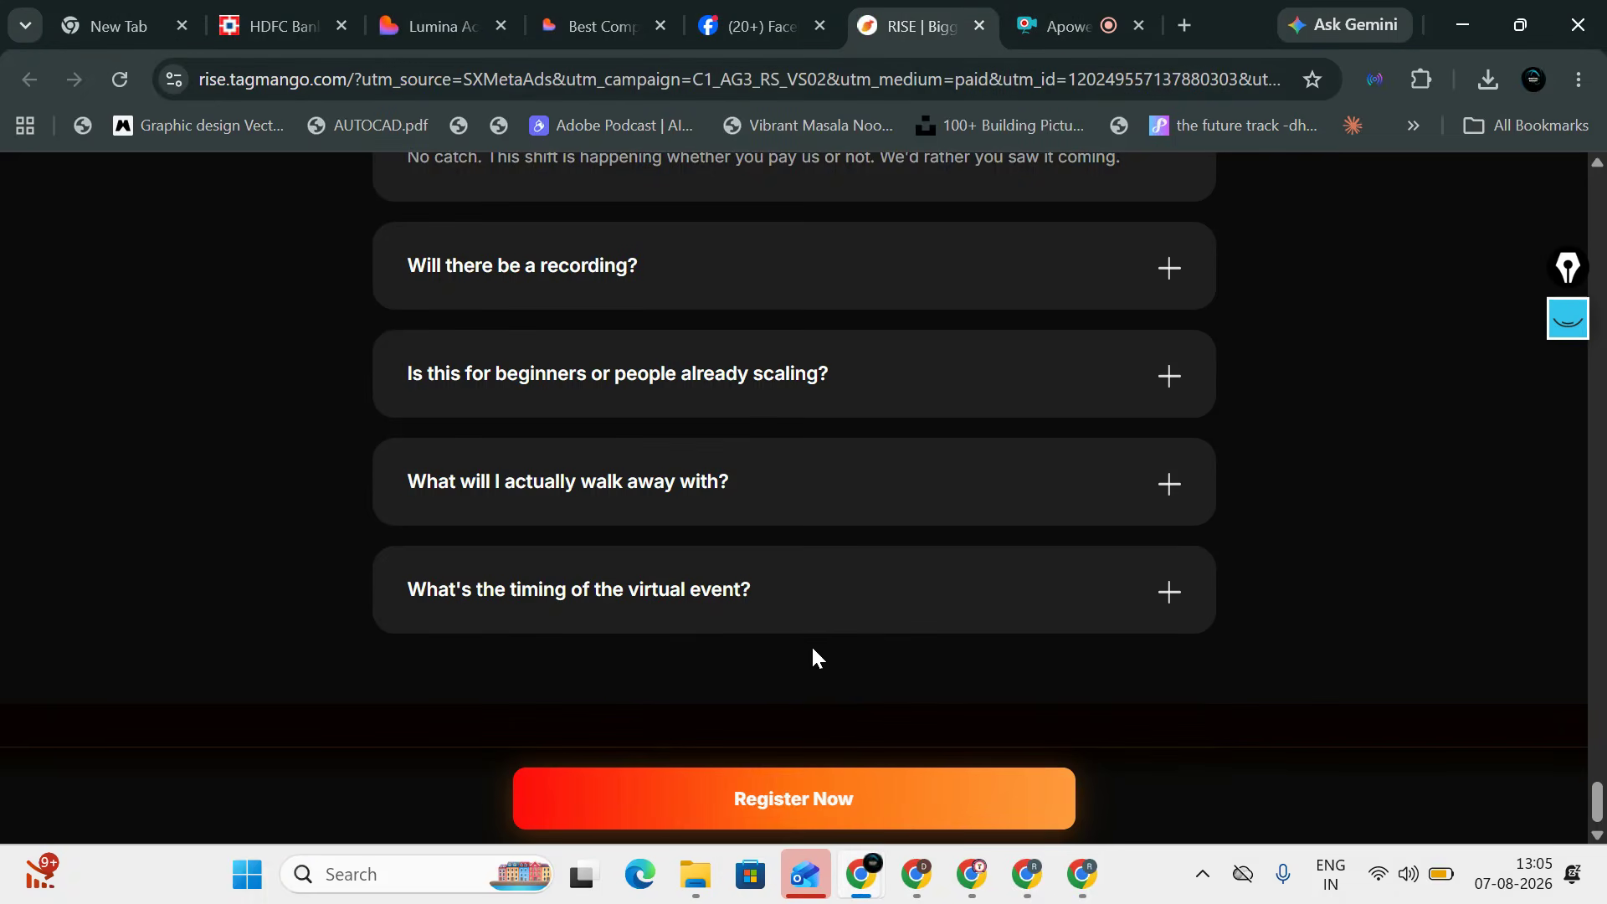
left_click(1028, 875)
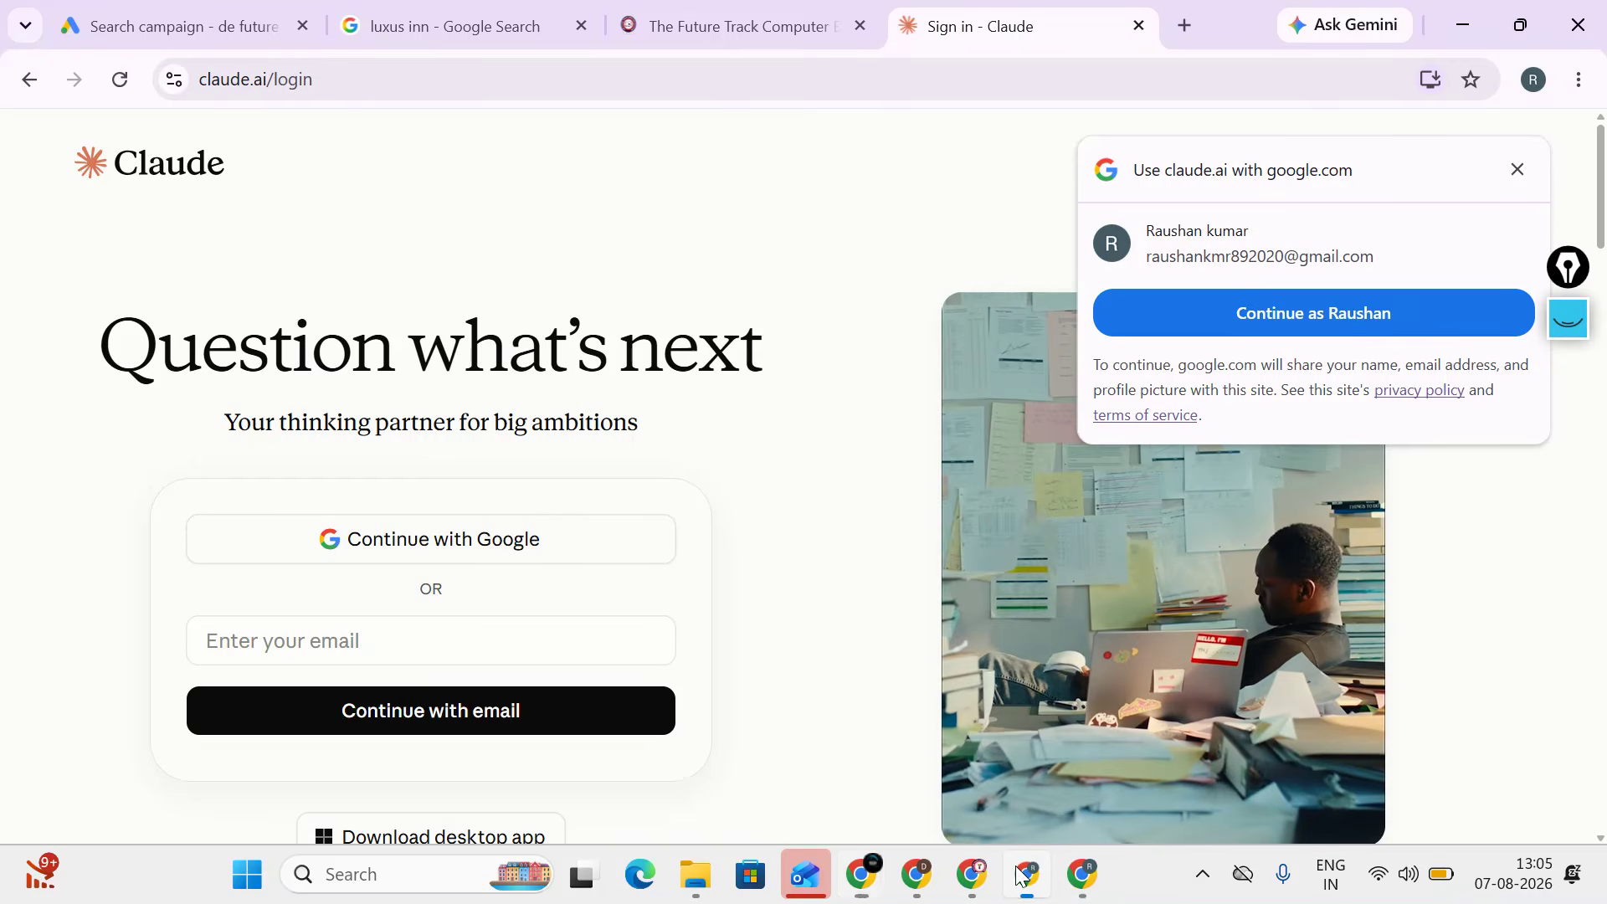
left_click(172, 21)
scroll(469, 640, "down", 3)
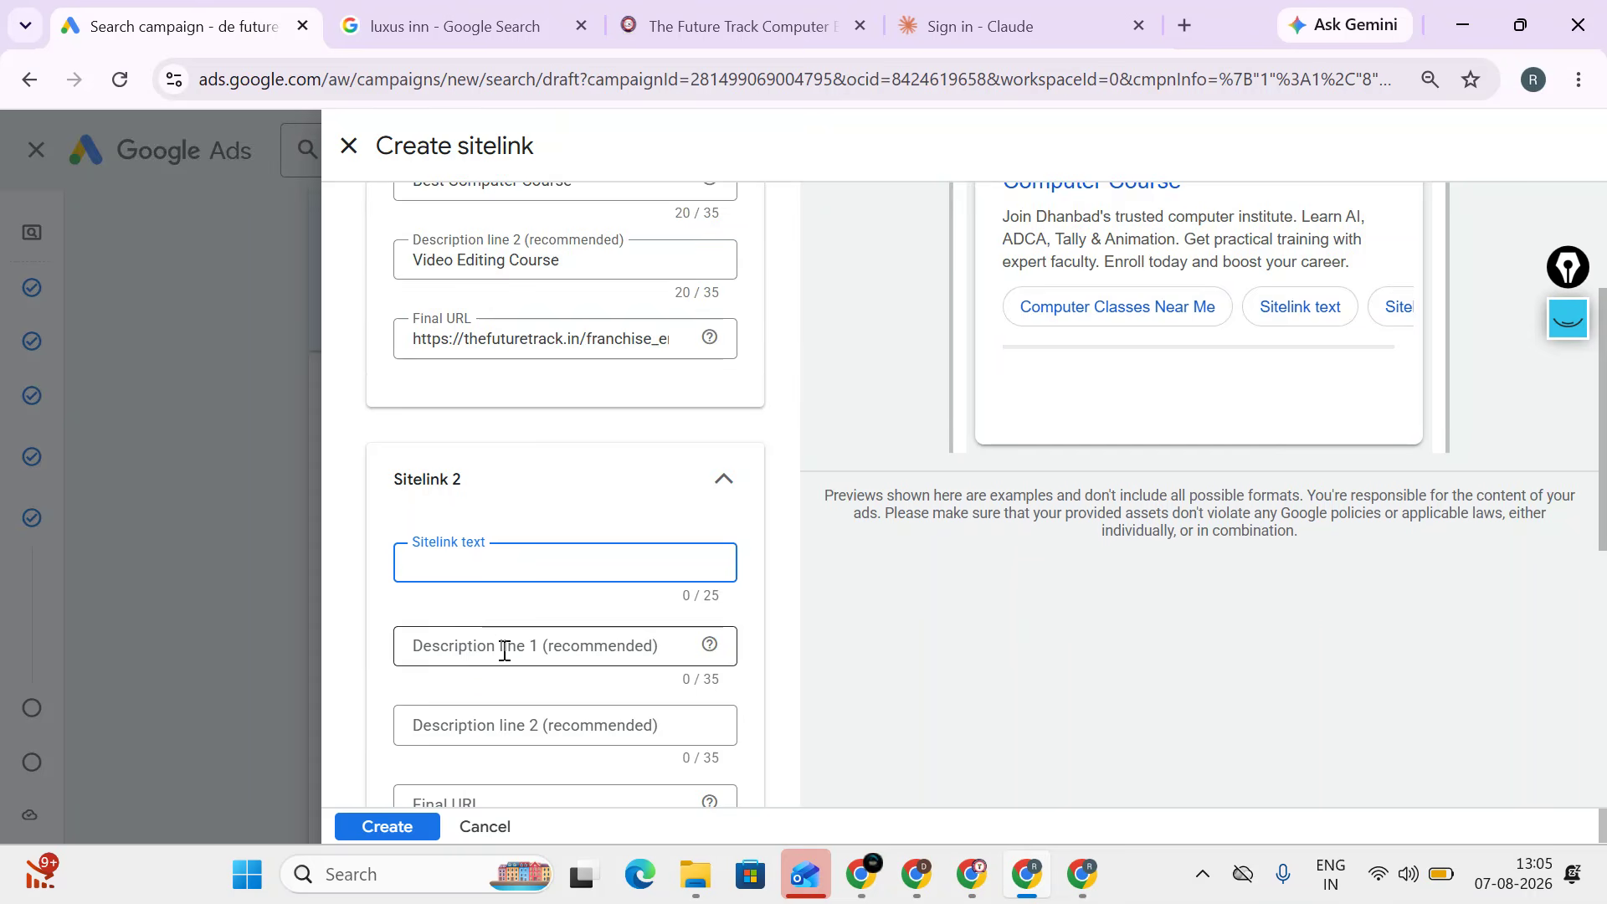
scroll(502, 644, "down", 3)
right_click(473, 316)
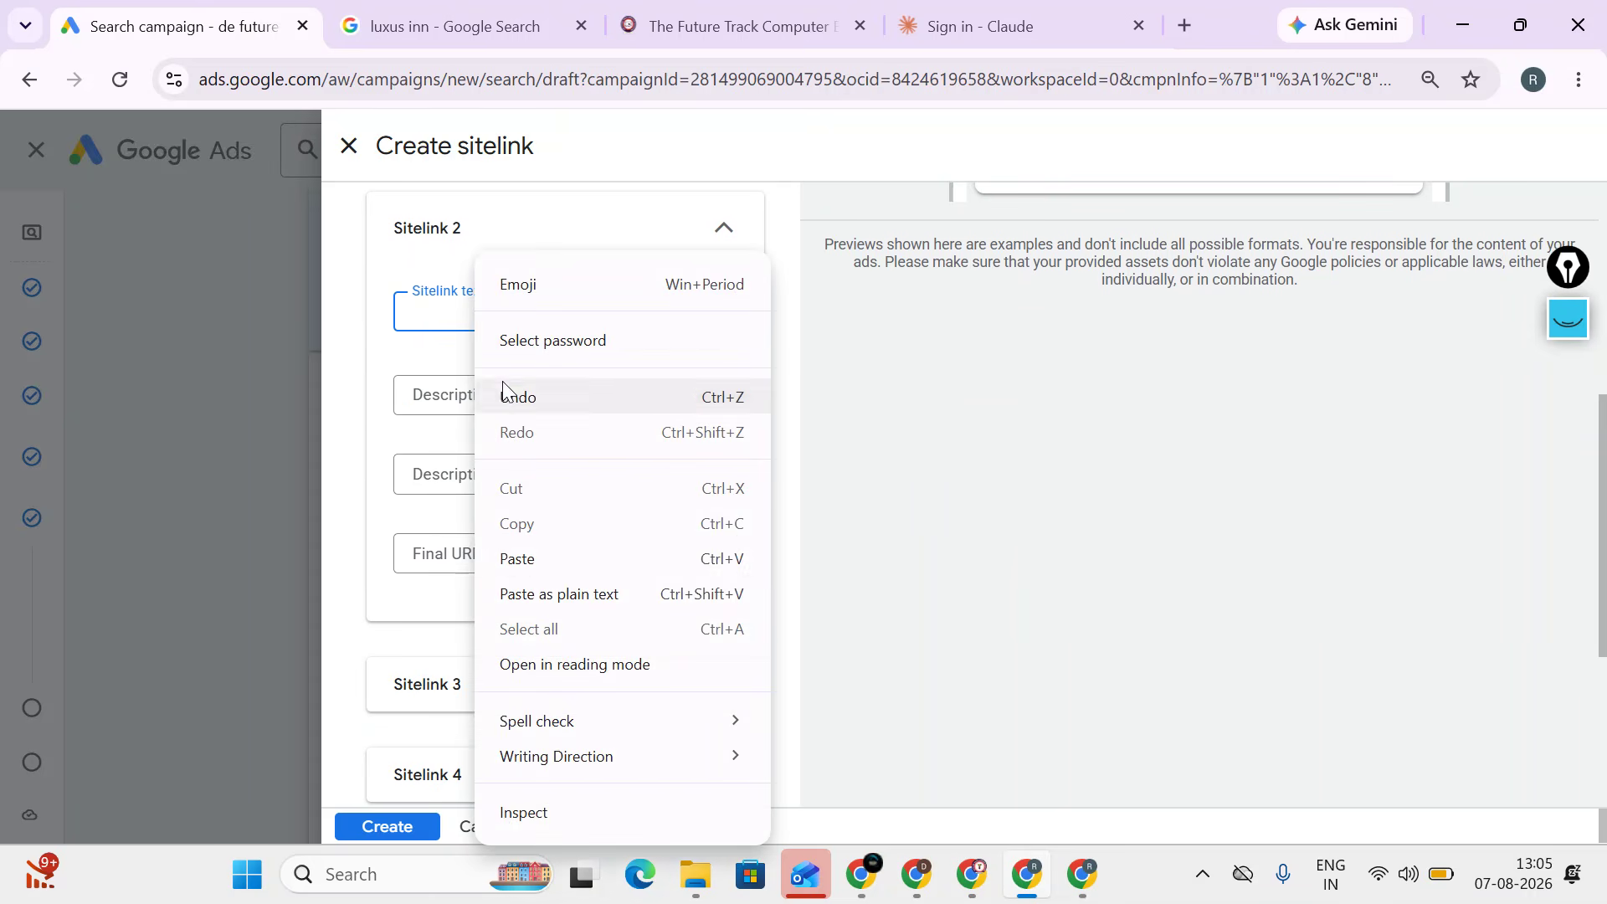
left_click(528, 554)
- Copy "Start Your Own Institute" from ChatGPT's franchise table and paste it as Sitelink 2's description line 1 in Google Ads
left_click(505, 410)
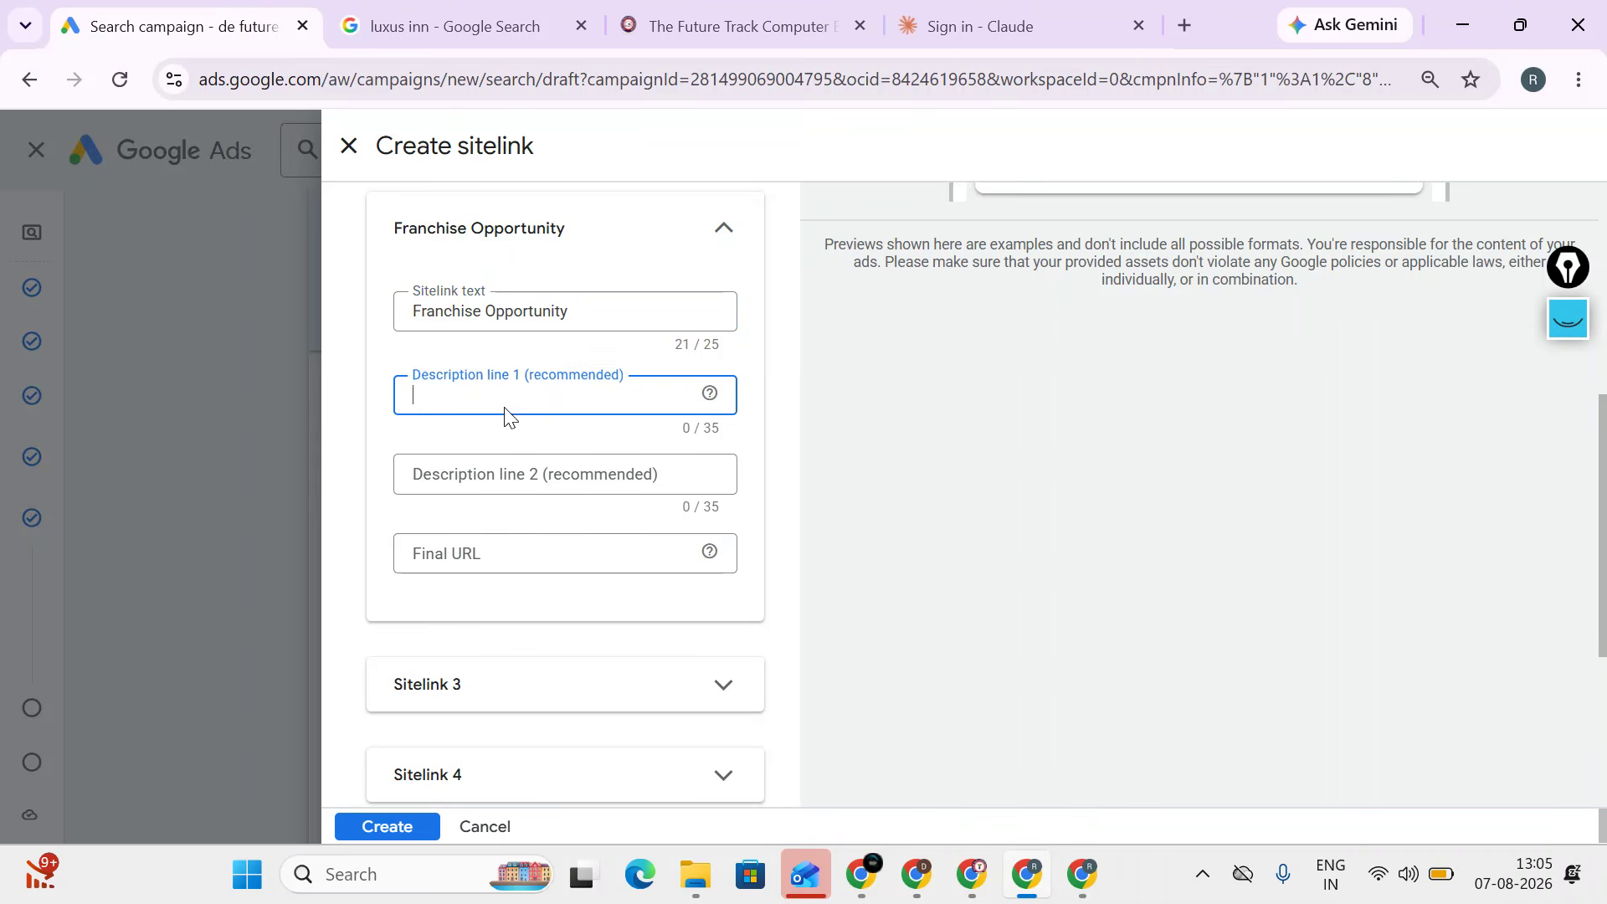
left_click(1087, 888)
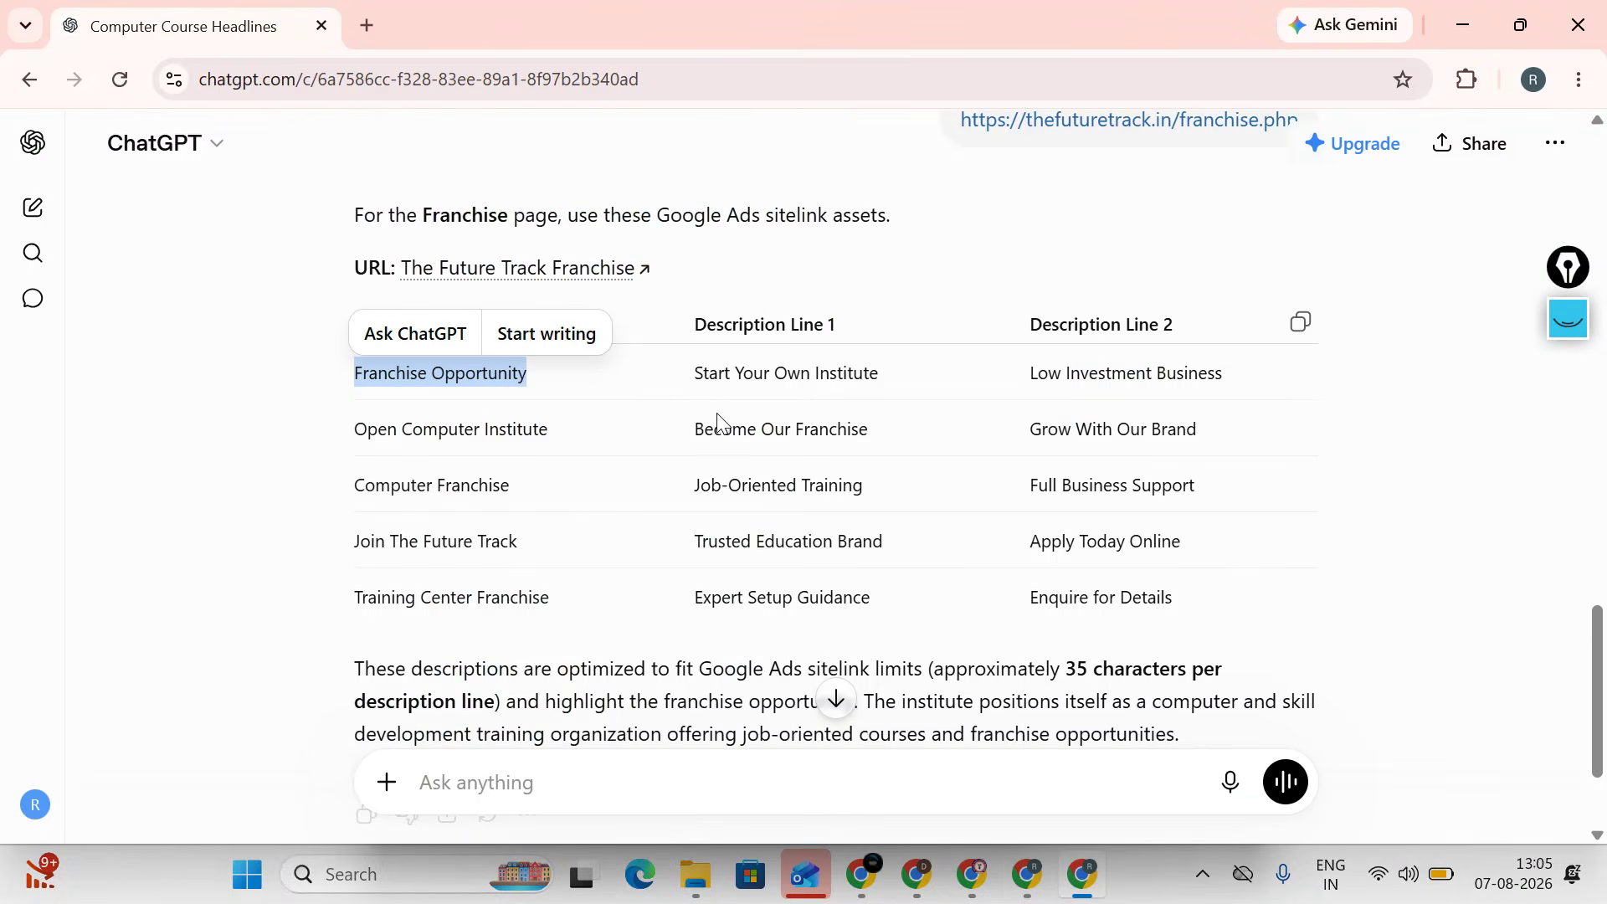
left_click_drag(694, 373, 893, 380)
right_click(893, 381)
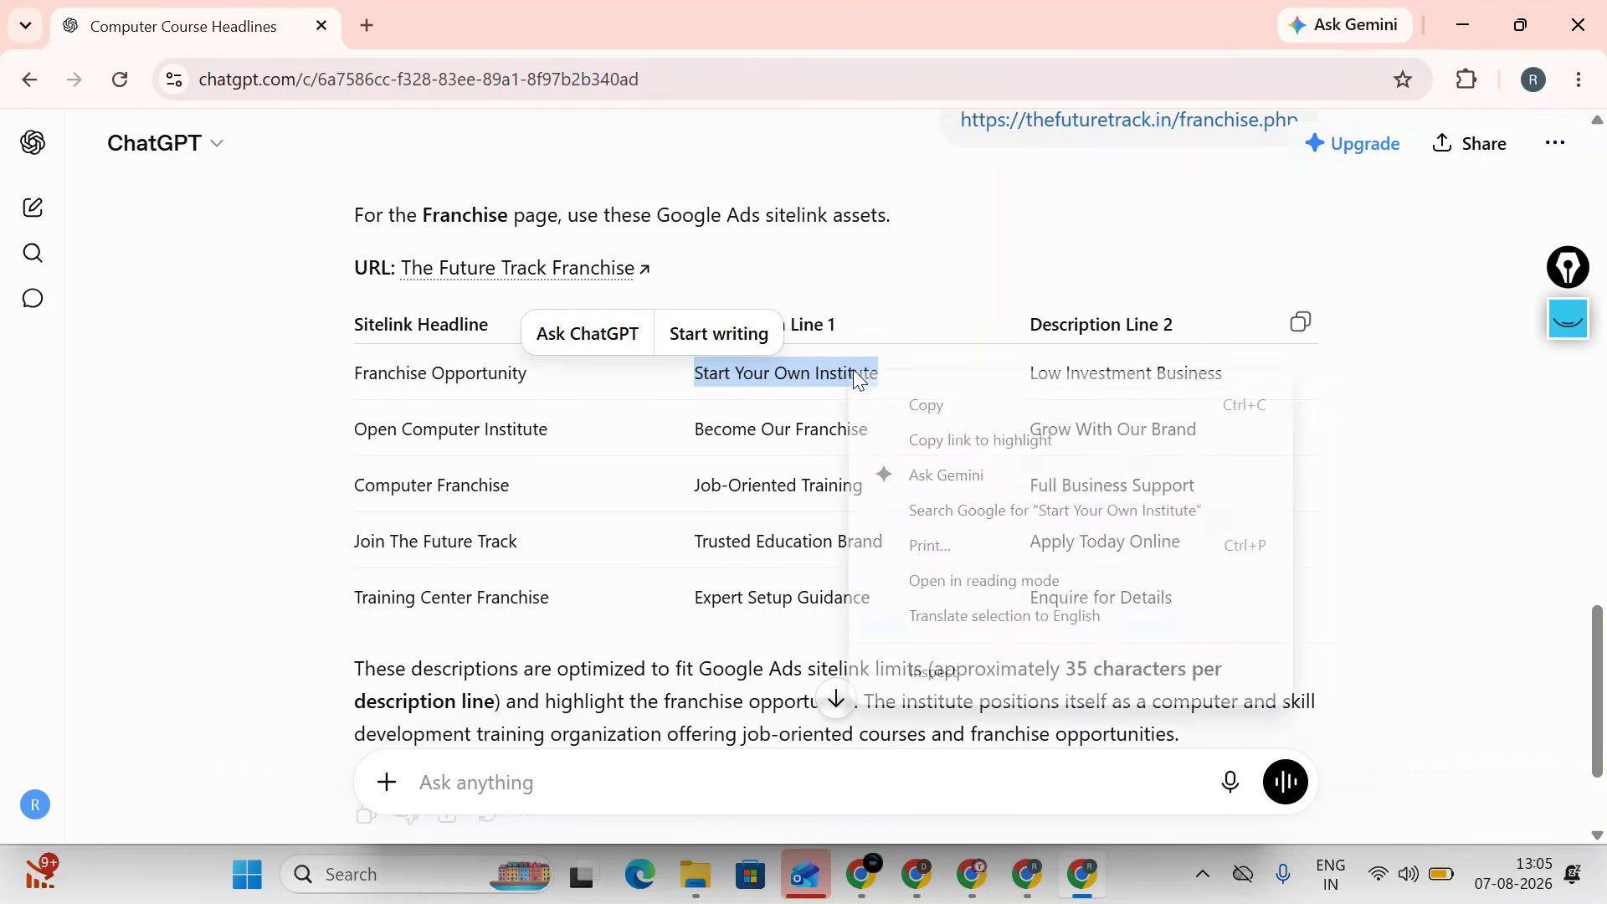
left_click(892, 407)
left_click(1014, 887)
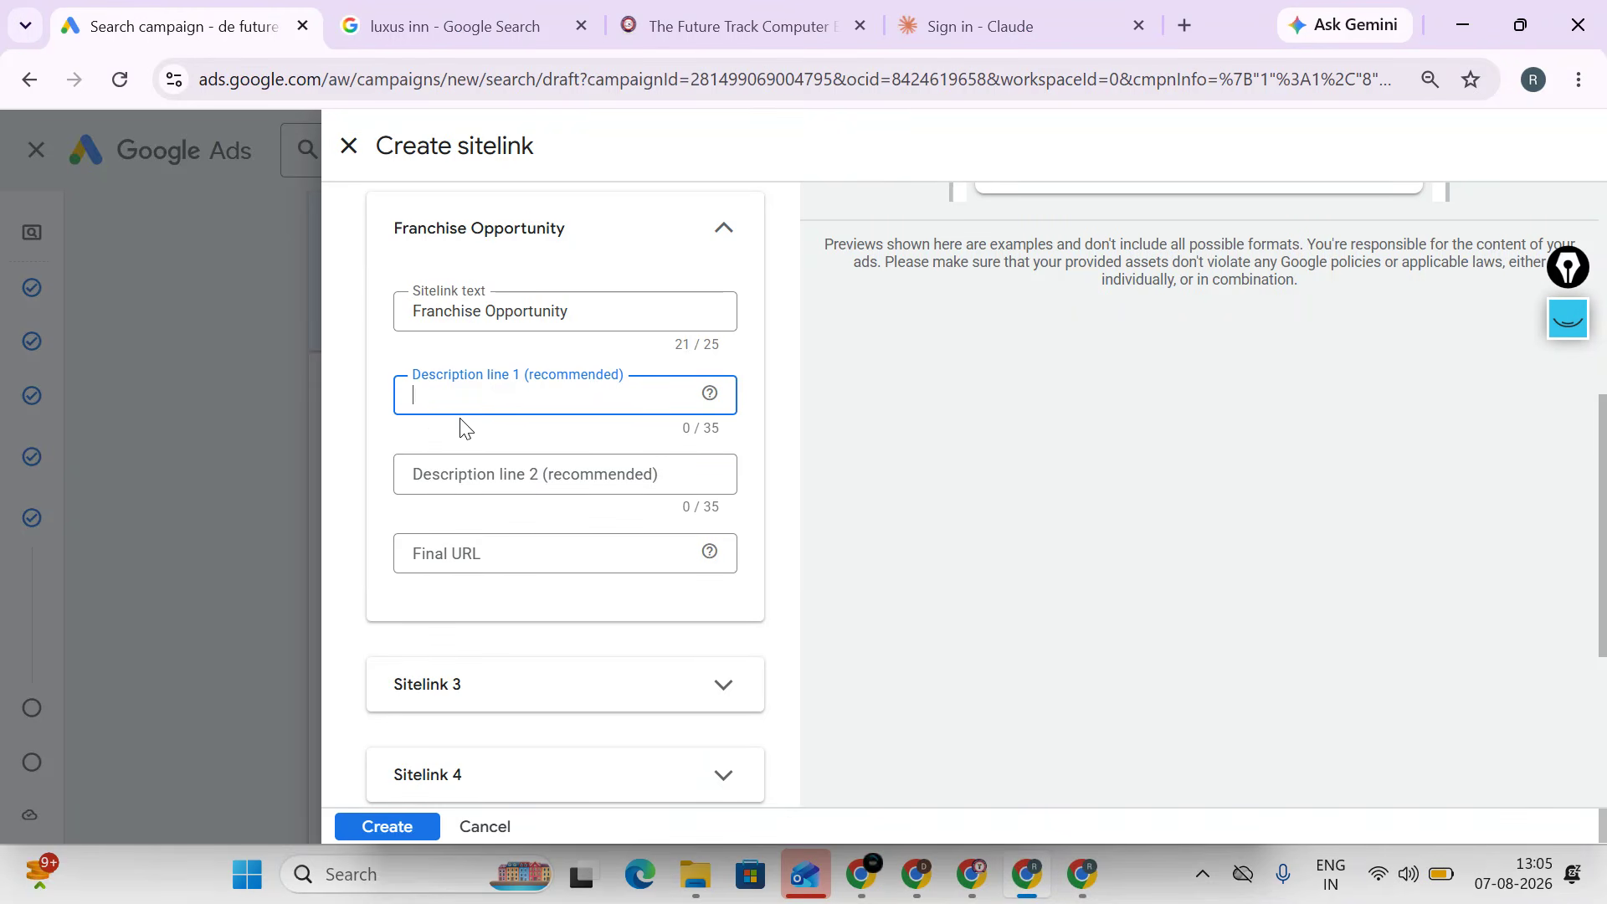
right_click(500, 401)
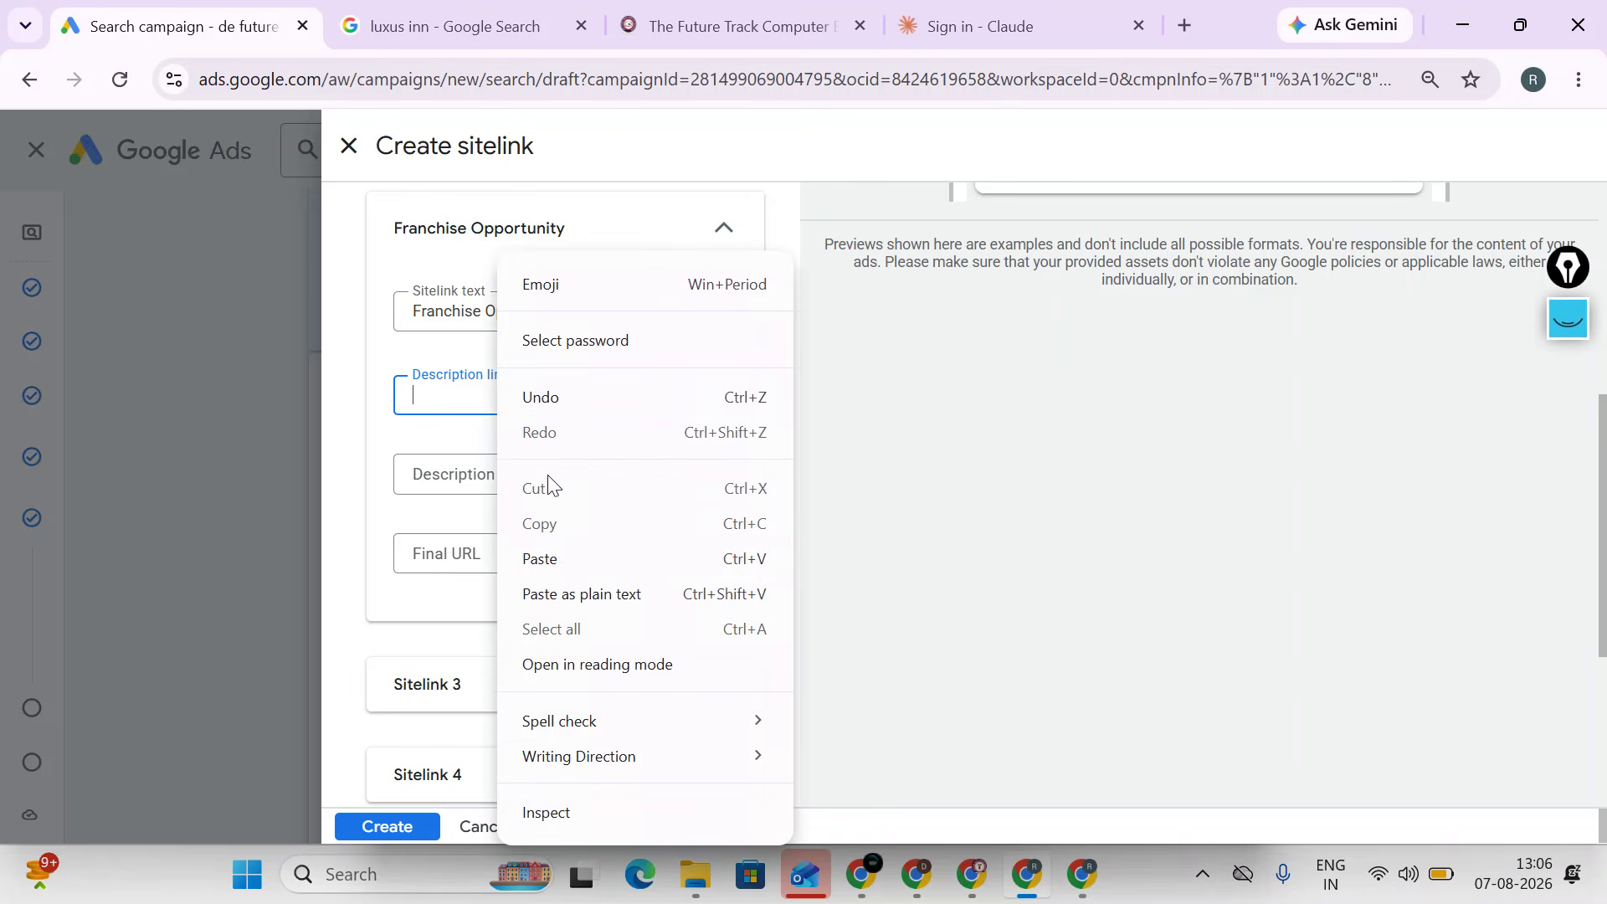
left_click(554, 554)
- Copy "Low Investment Business" from ChatGPT's franchise table and paste it as Sitelink 2's description line 2 in Google Ads
left_click(636, 481)
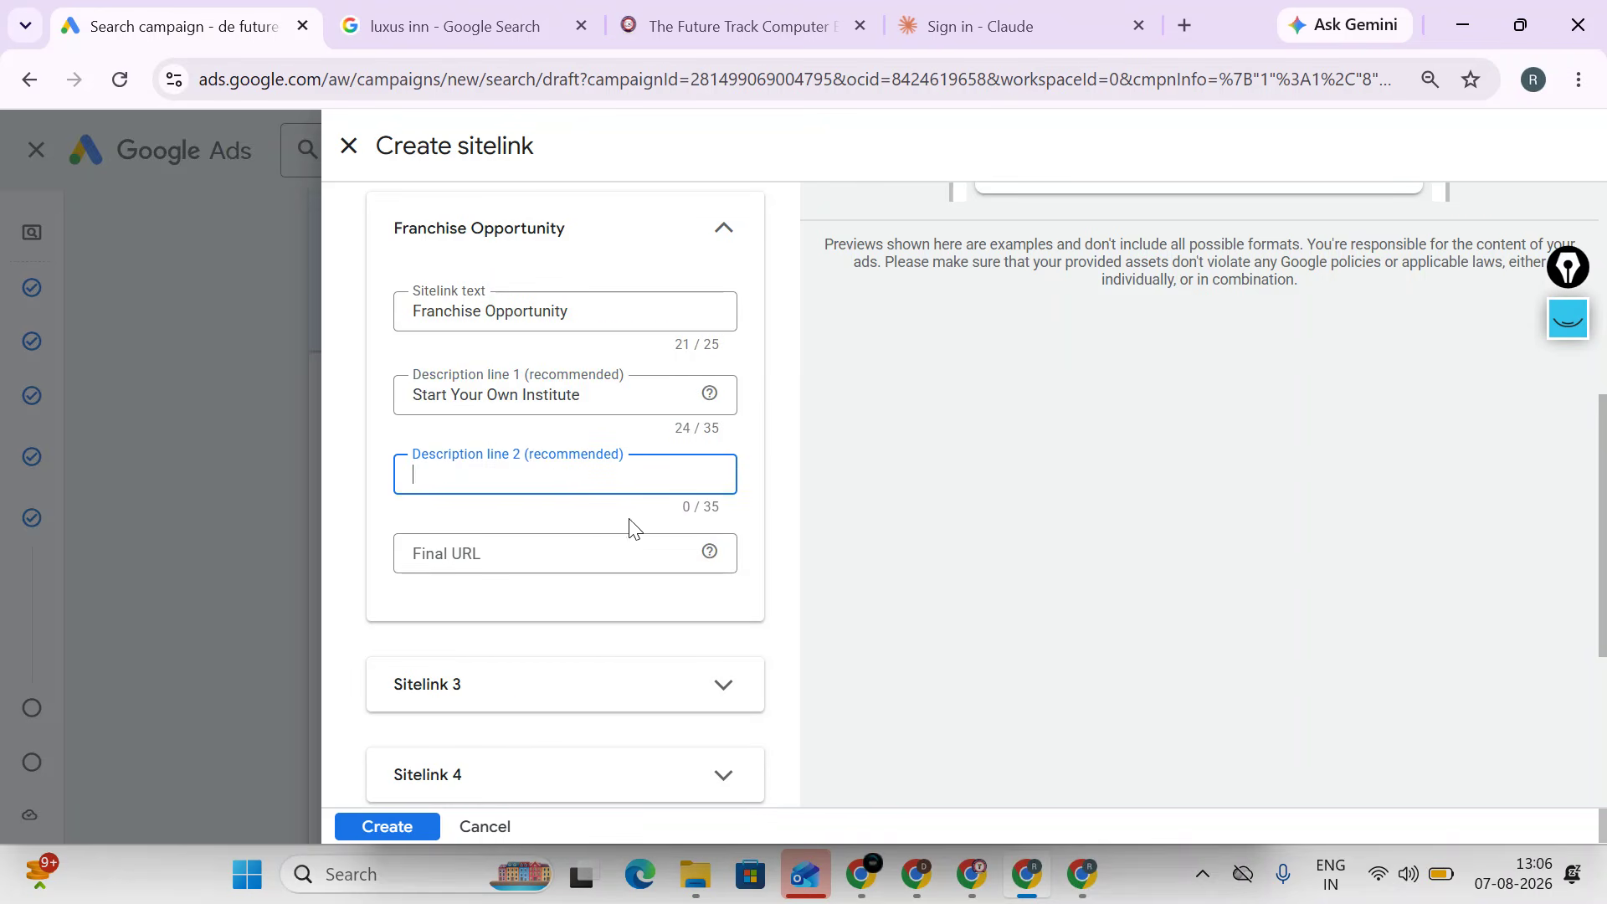
left_click(1049, 897)
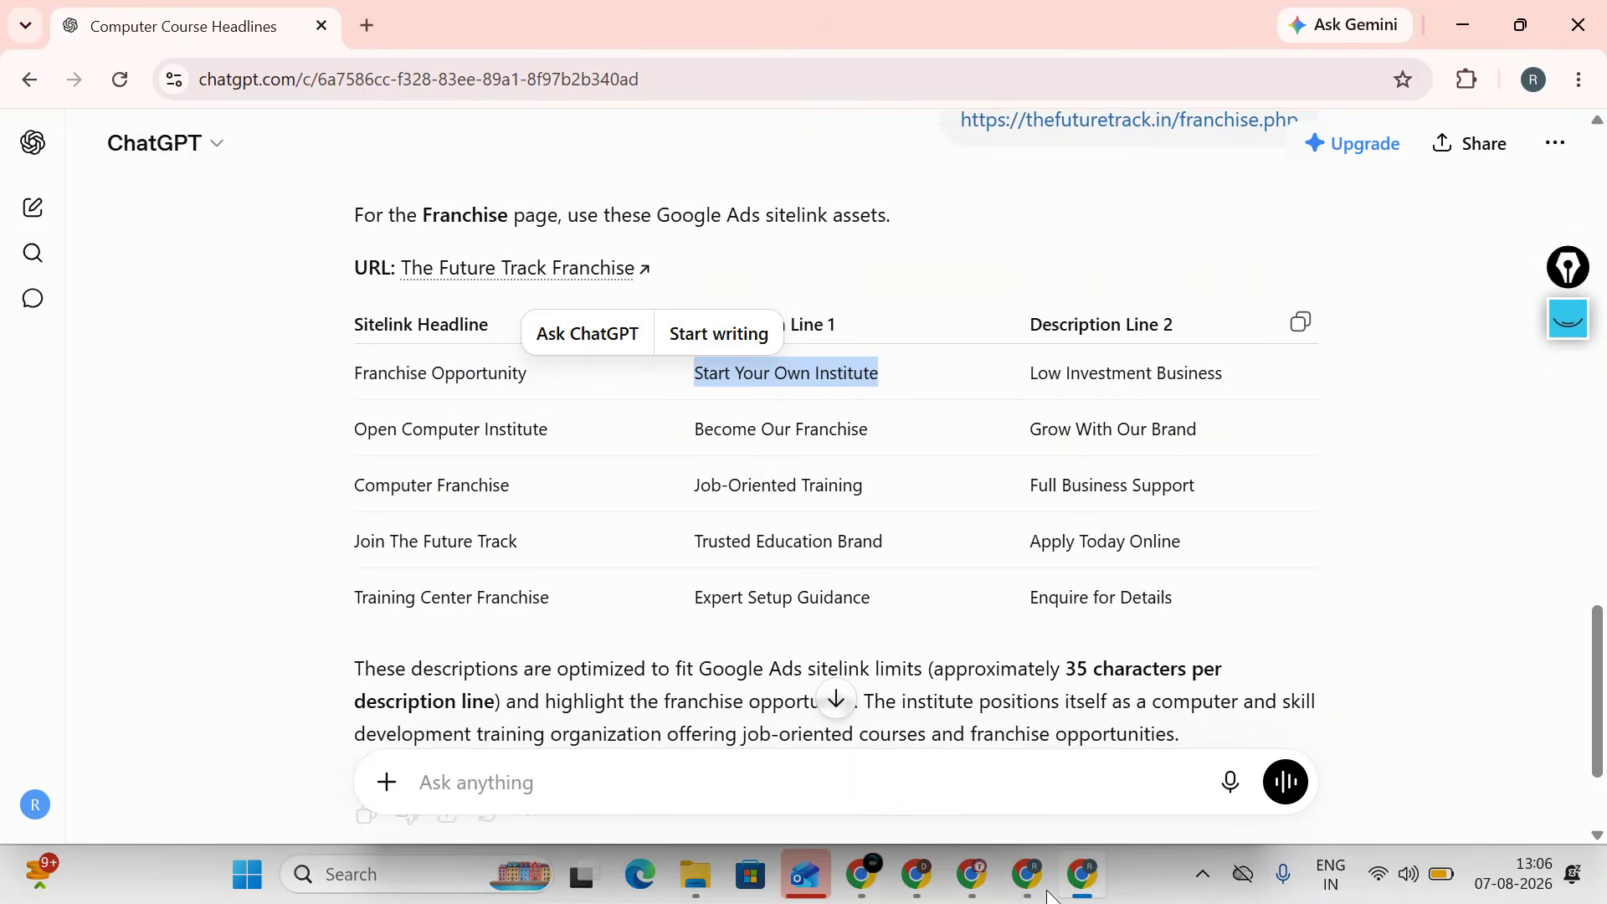
left_click(1025, 424)
left_click_drag(1023, 372, 1285, 373)
right_click(1192, 373)
left_click(1121, 407)
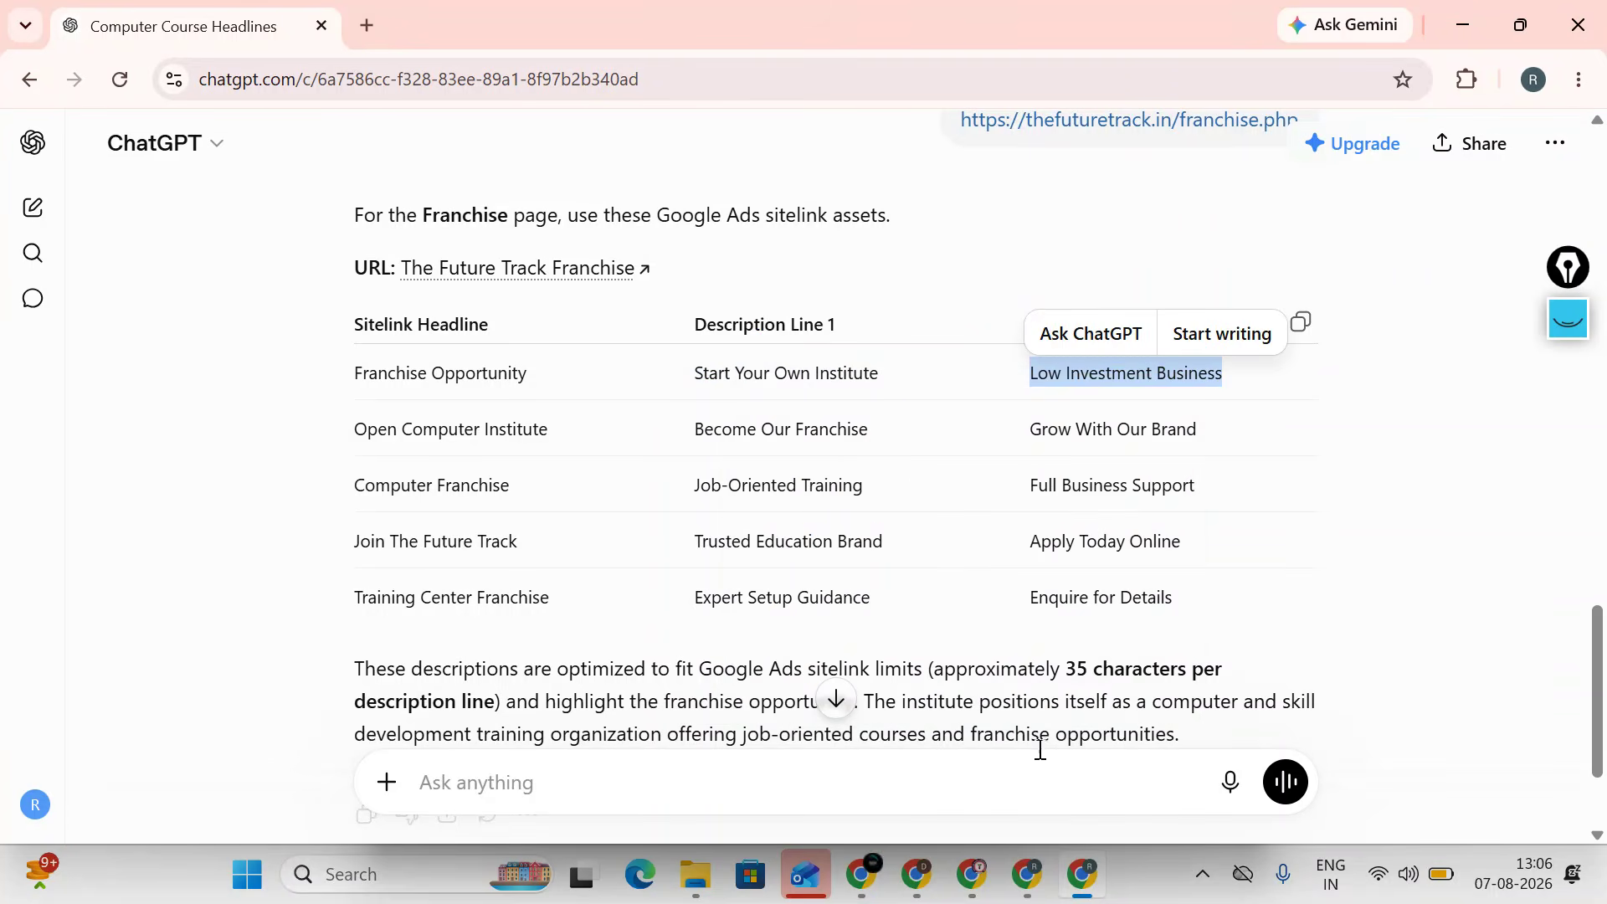
left_click(1036, 866)
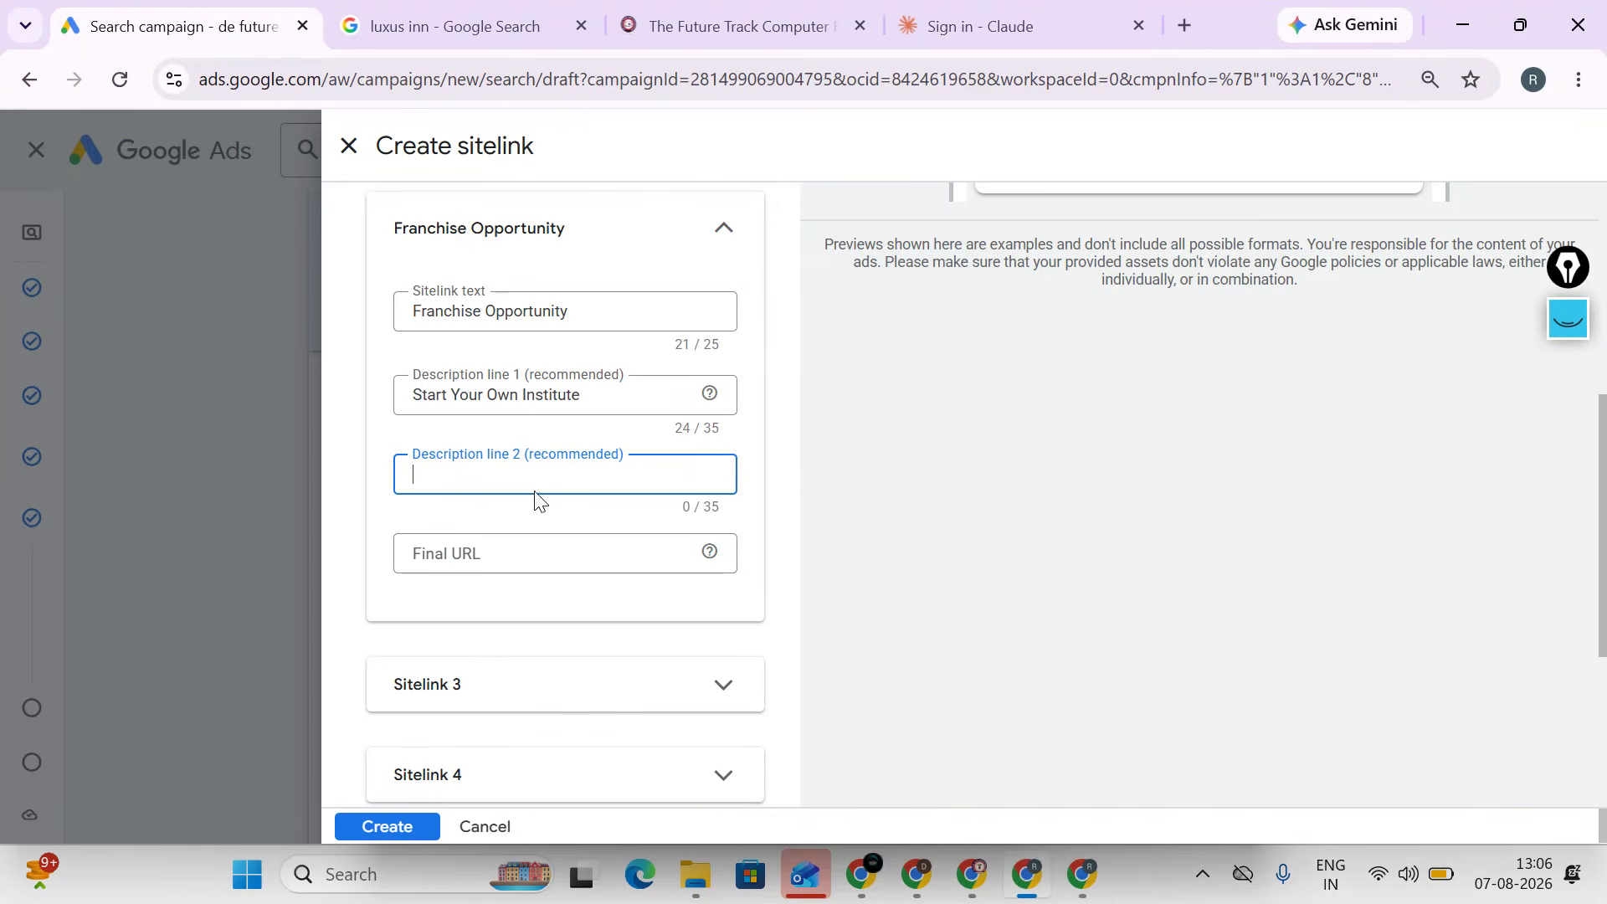
right_click(532, 482)
left_click(584, 556)
- Copy the URL thefuturetrack.in/franchise.php from the institute's website and paste it as Sitelink 2's final URL in Google Ads
left_click(736, 26)
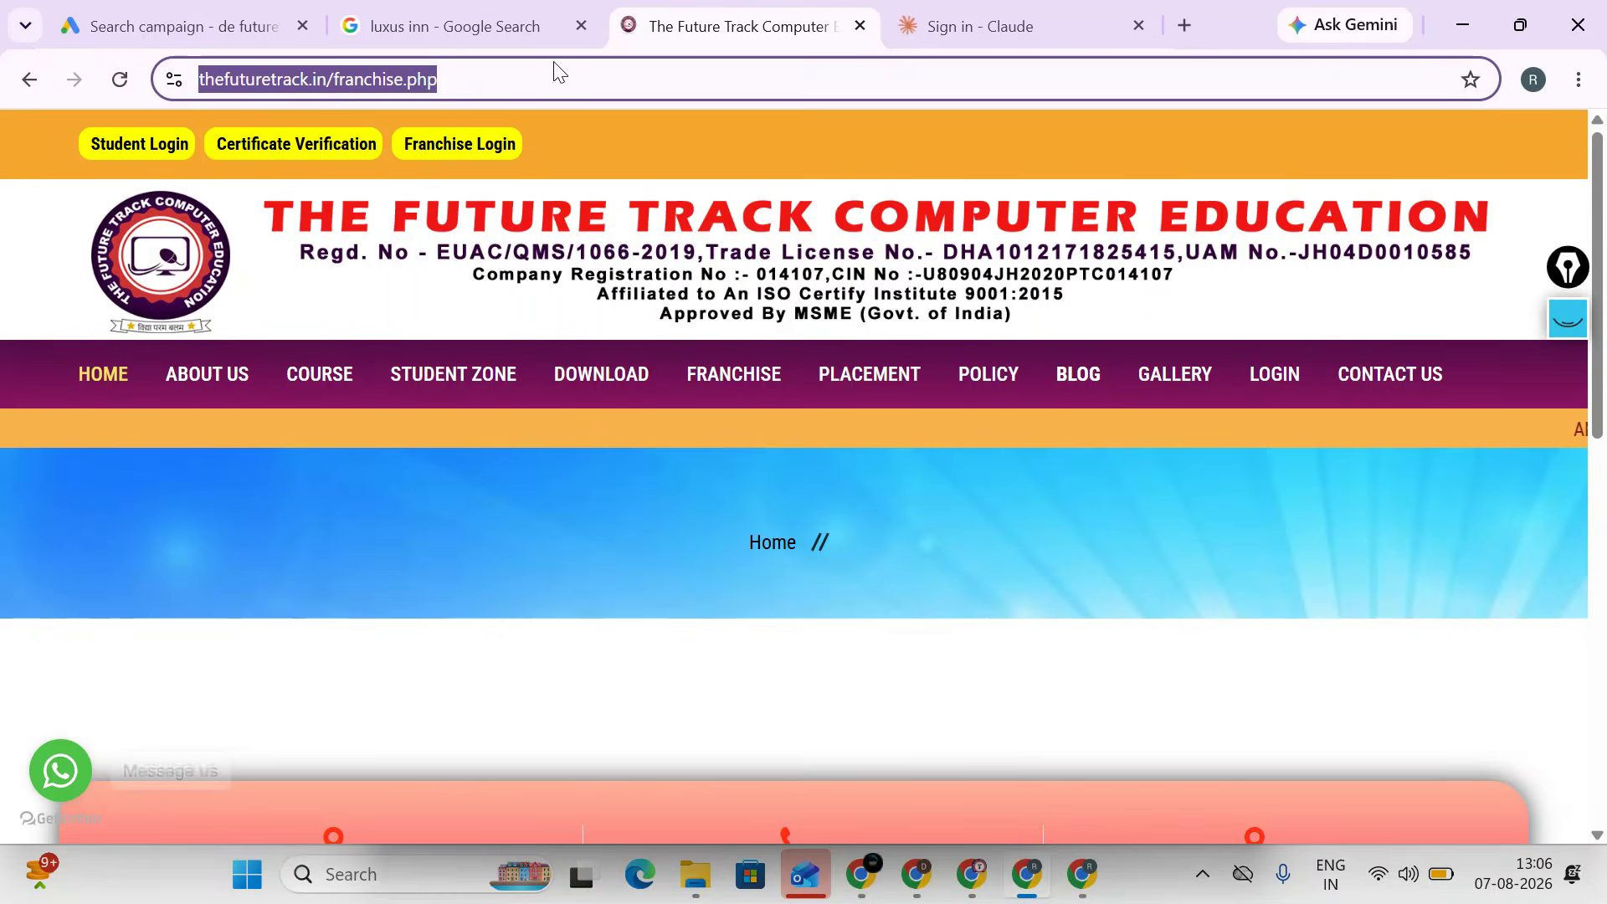
right_click(422, 89)
left_click(533, 325)
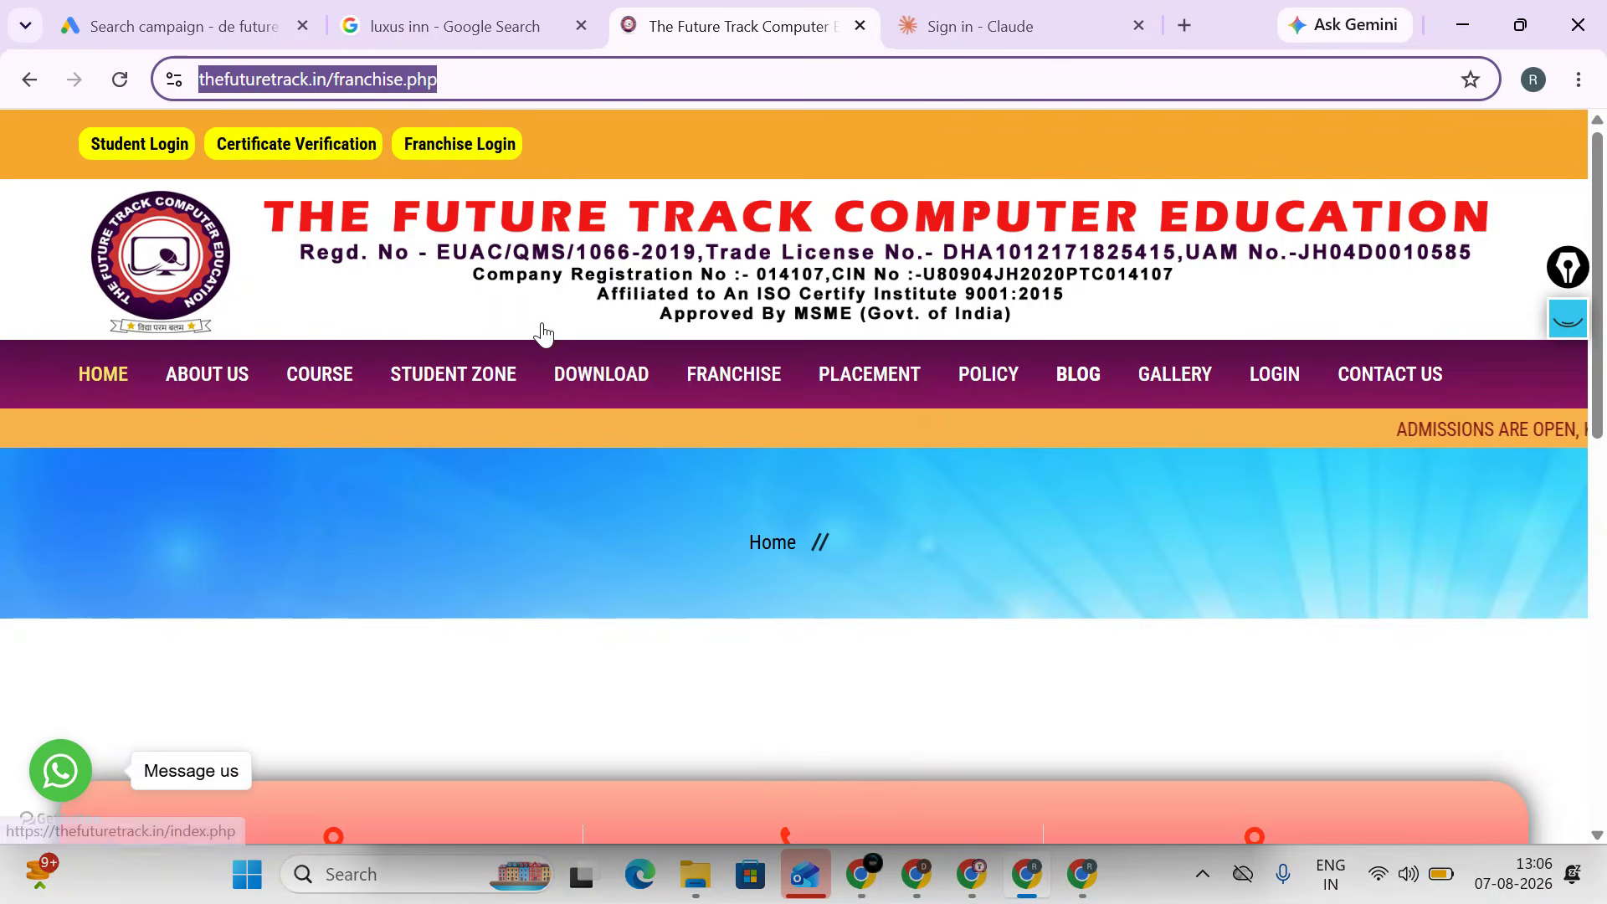
left_click(126, 26)
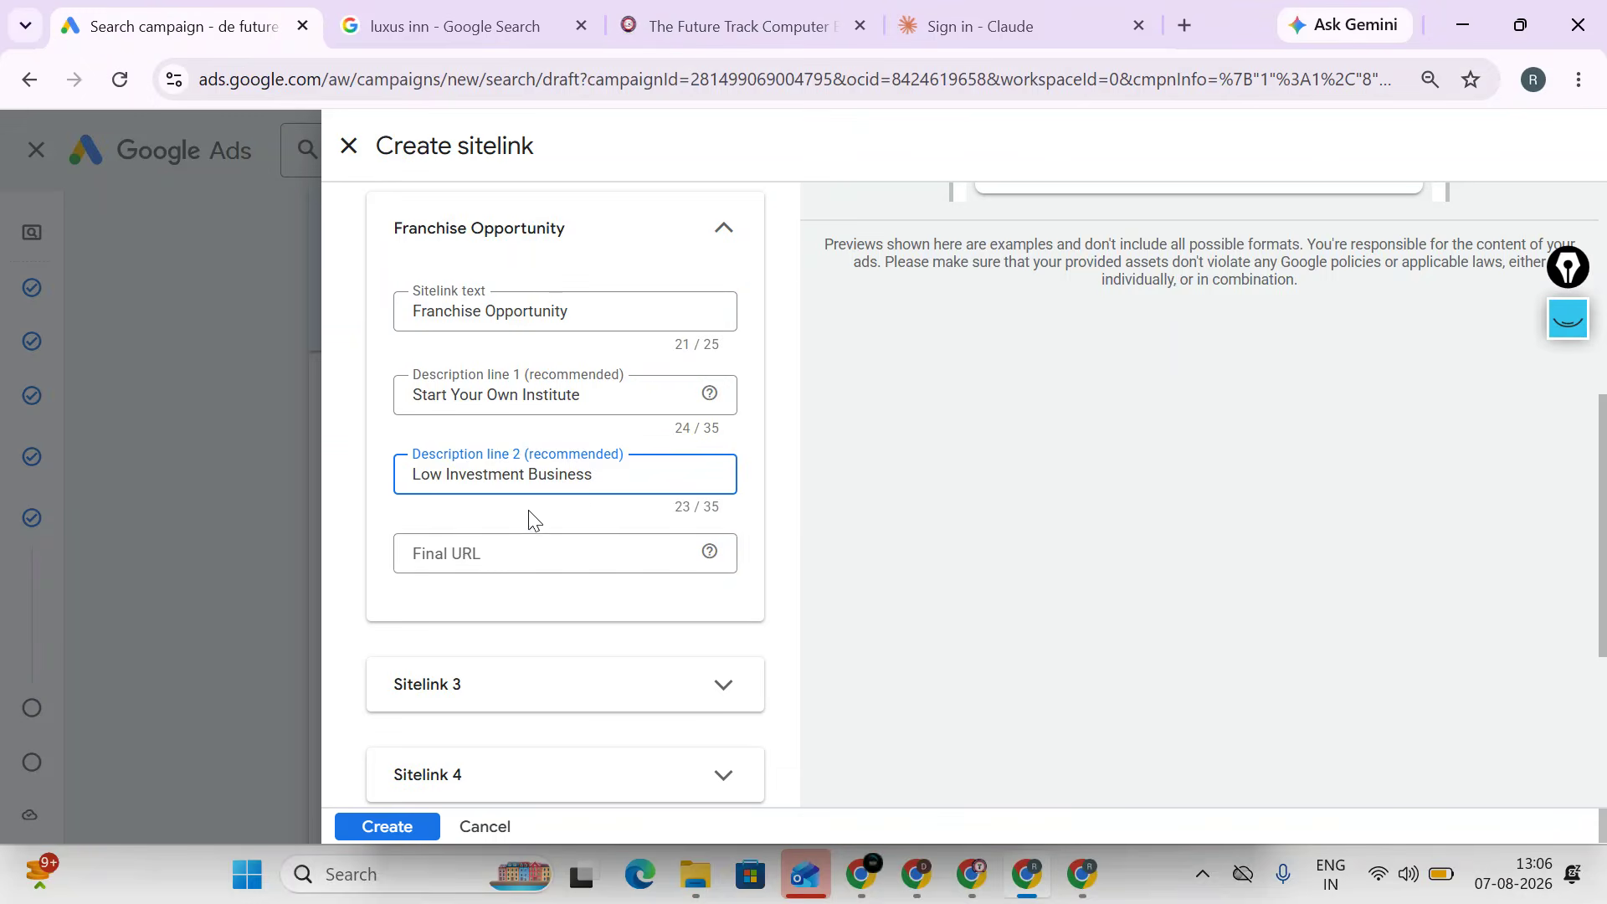
left_click(463, 557)
right_click(463, 563)
left_click(517, 555)
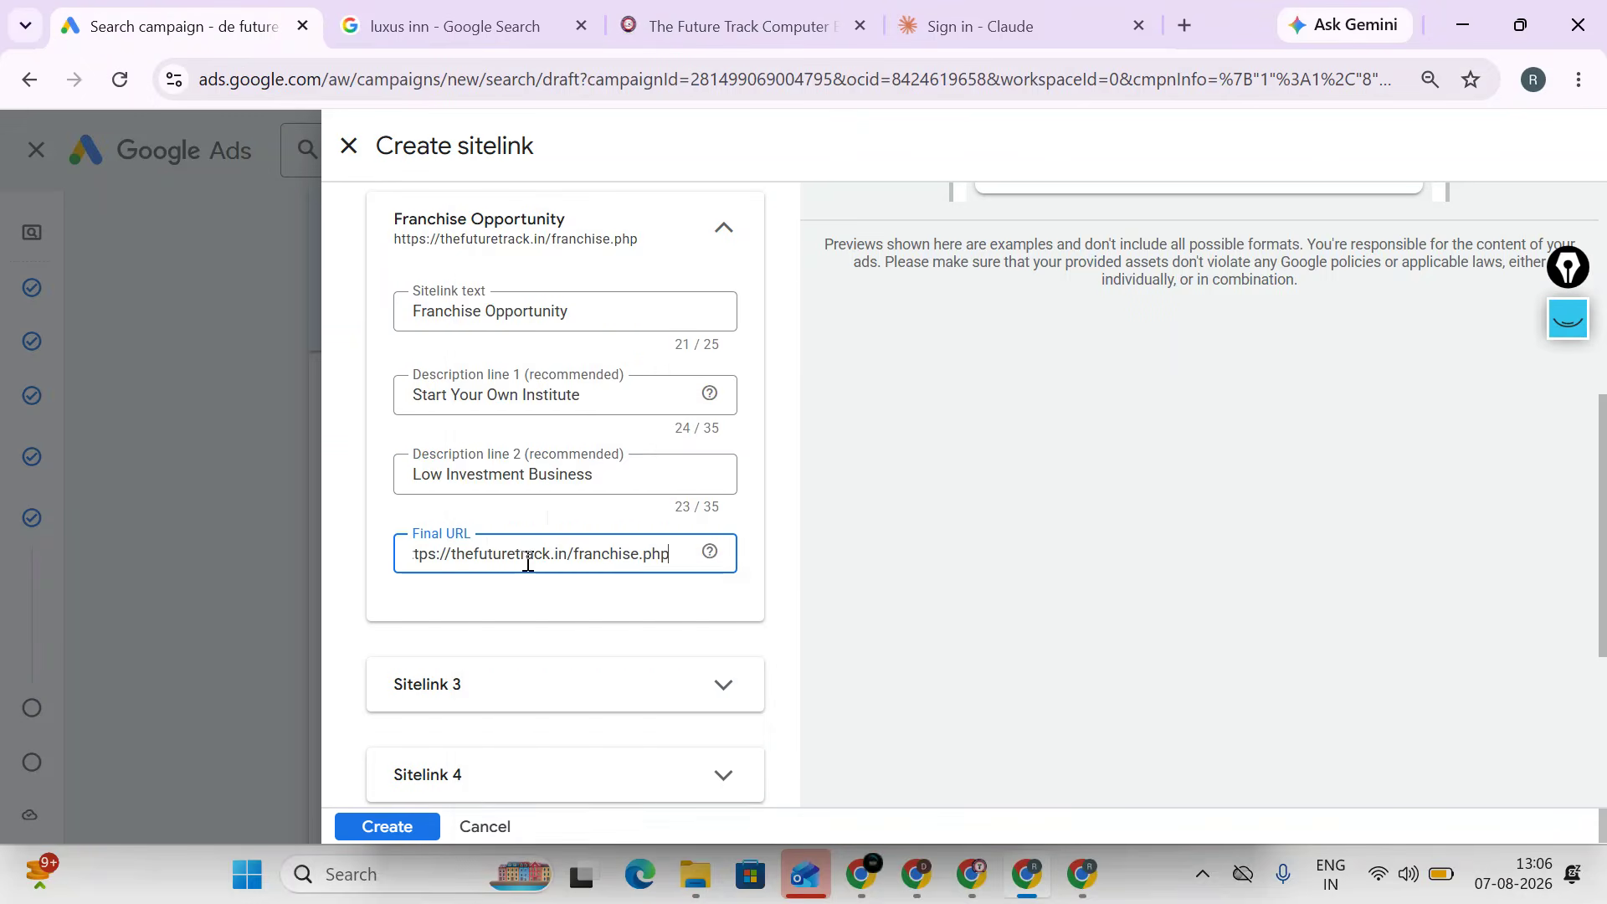
- Expand Sitelink 3 in the sitelink form and place the cursor in its sitelink text
scroll(526, 571, "down", 3)
left_click(679, 441)
left_click(512, 536)
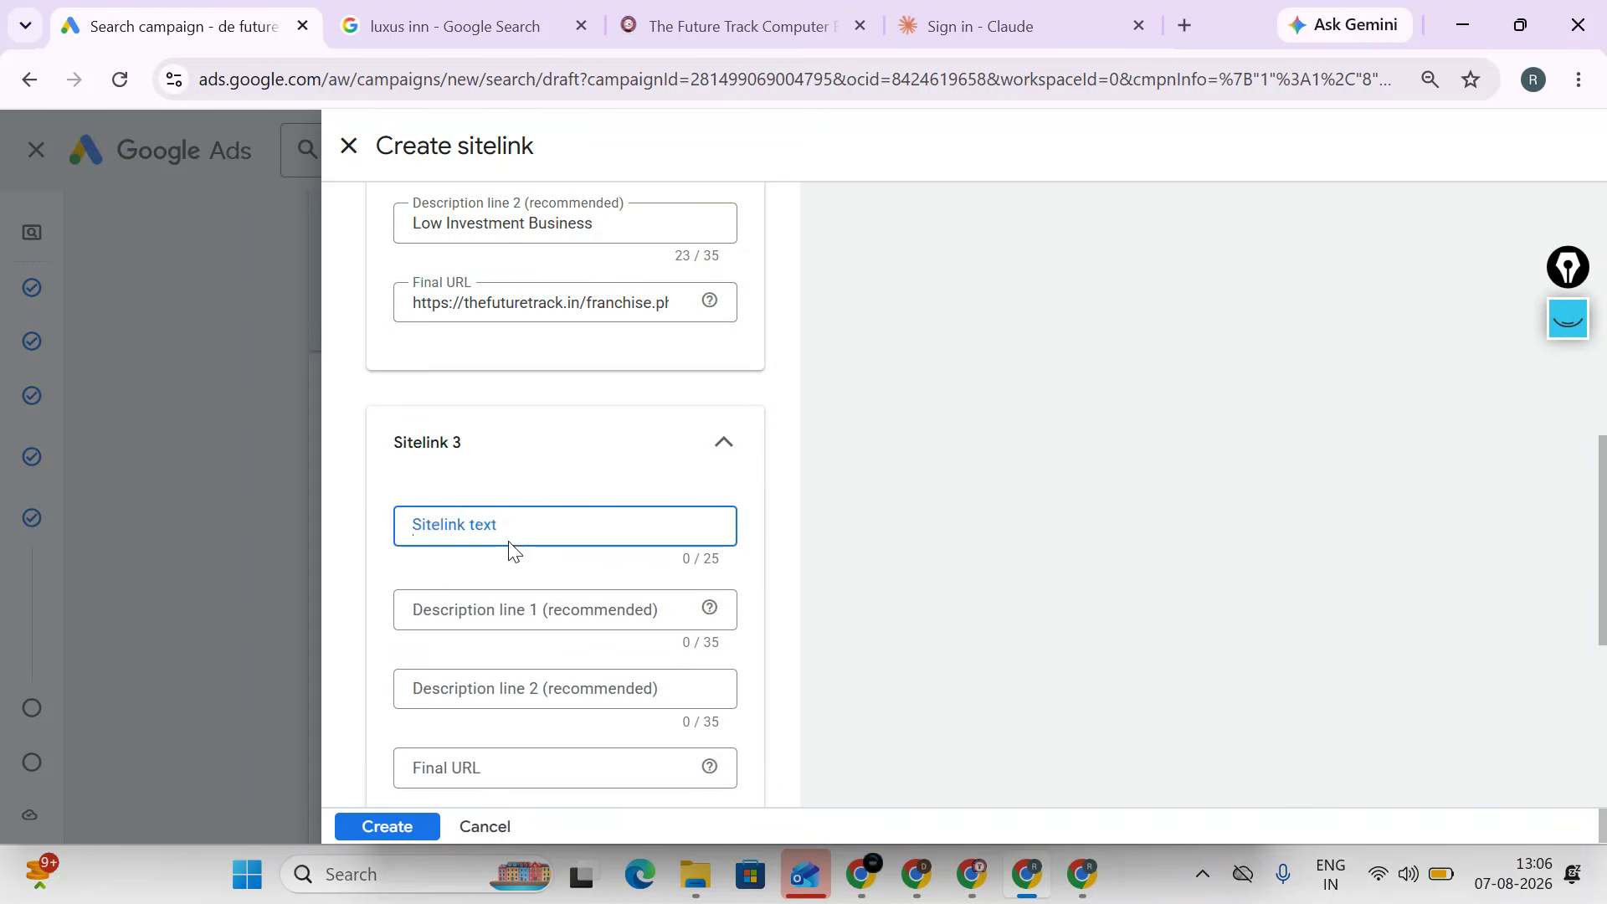
left_click(1029, 887)
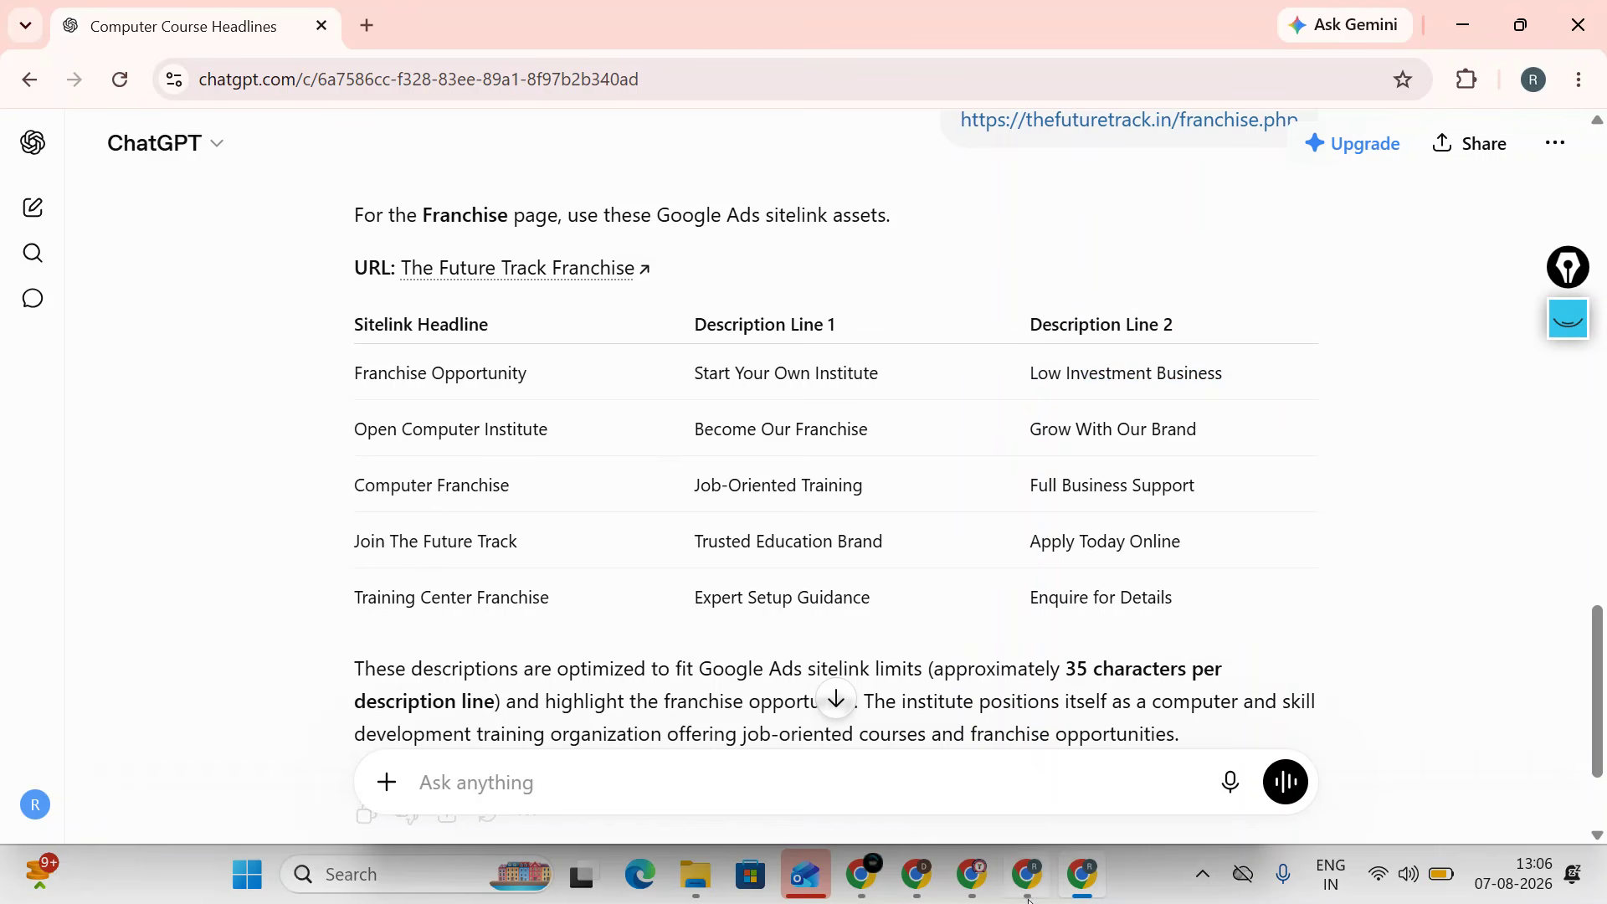
left_click(1025, 889)
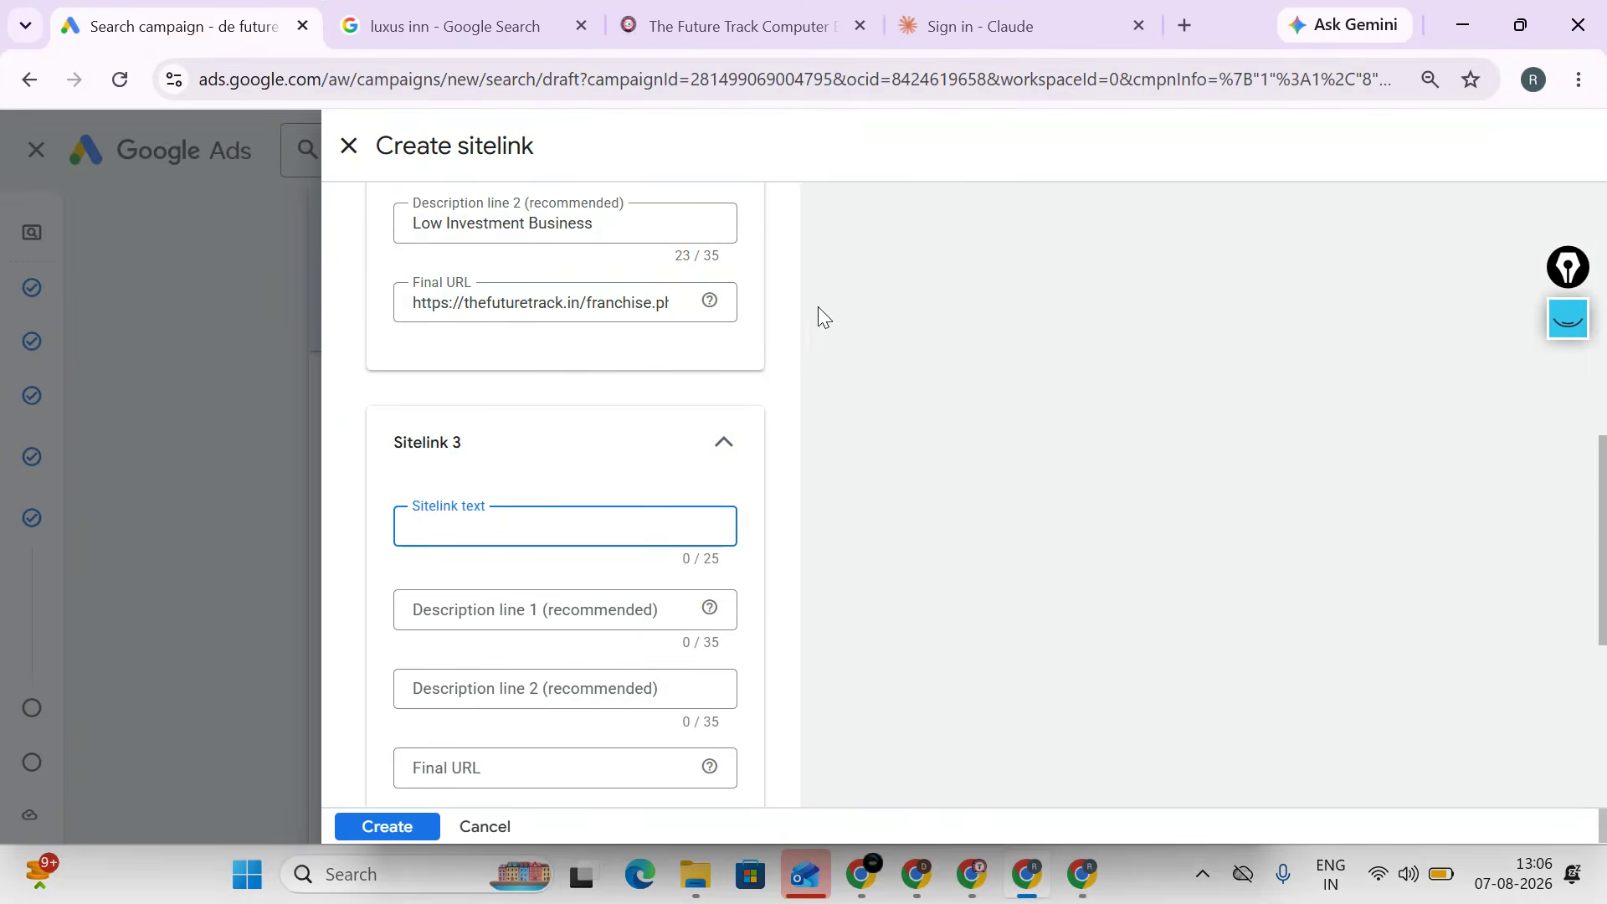
- Switch to the institute's website, open the Franchise List page and copy its URL, thefuturetrack.in/franchise_branch.php
left_click(728, 25)
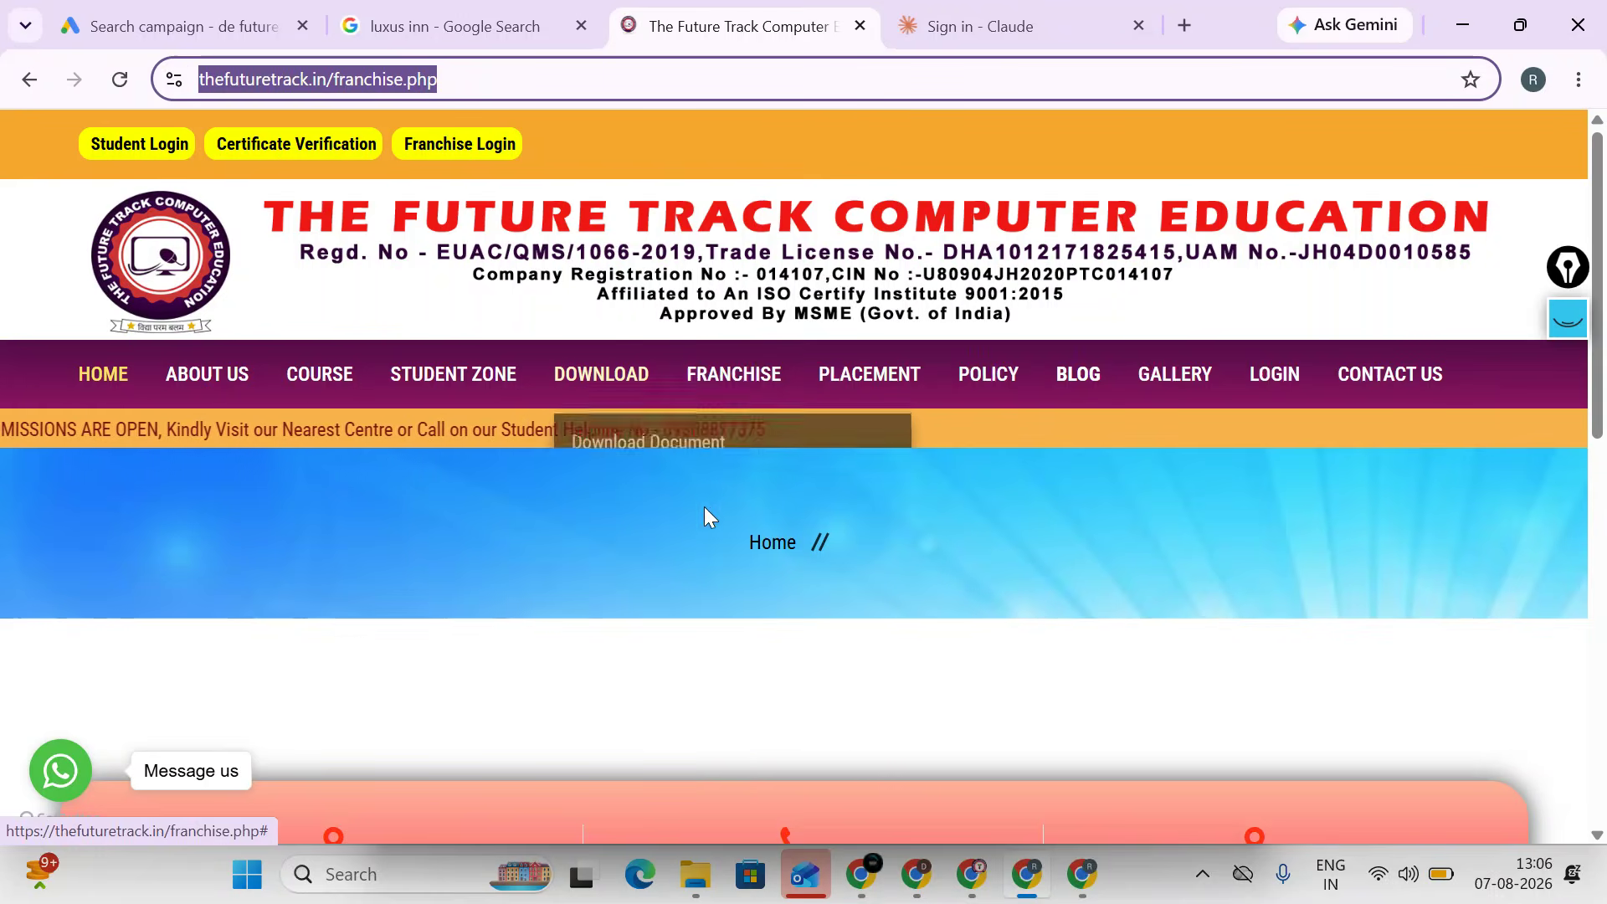
mouse_move(734, 391)
left_click(770, 553)
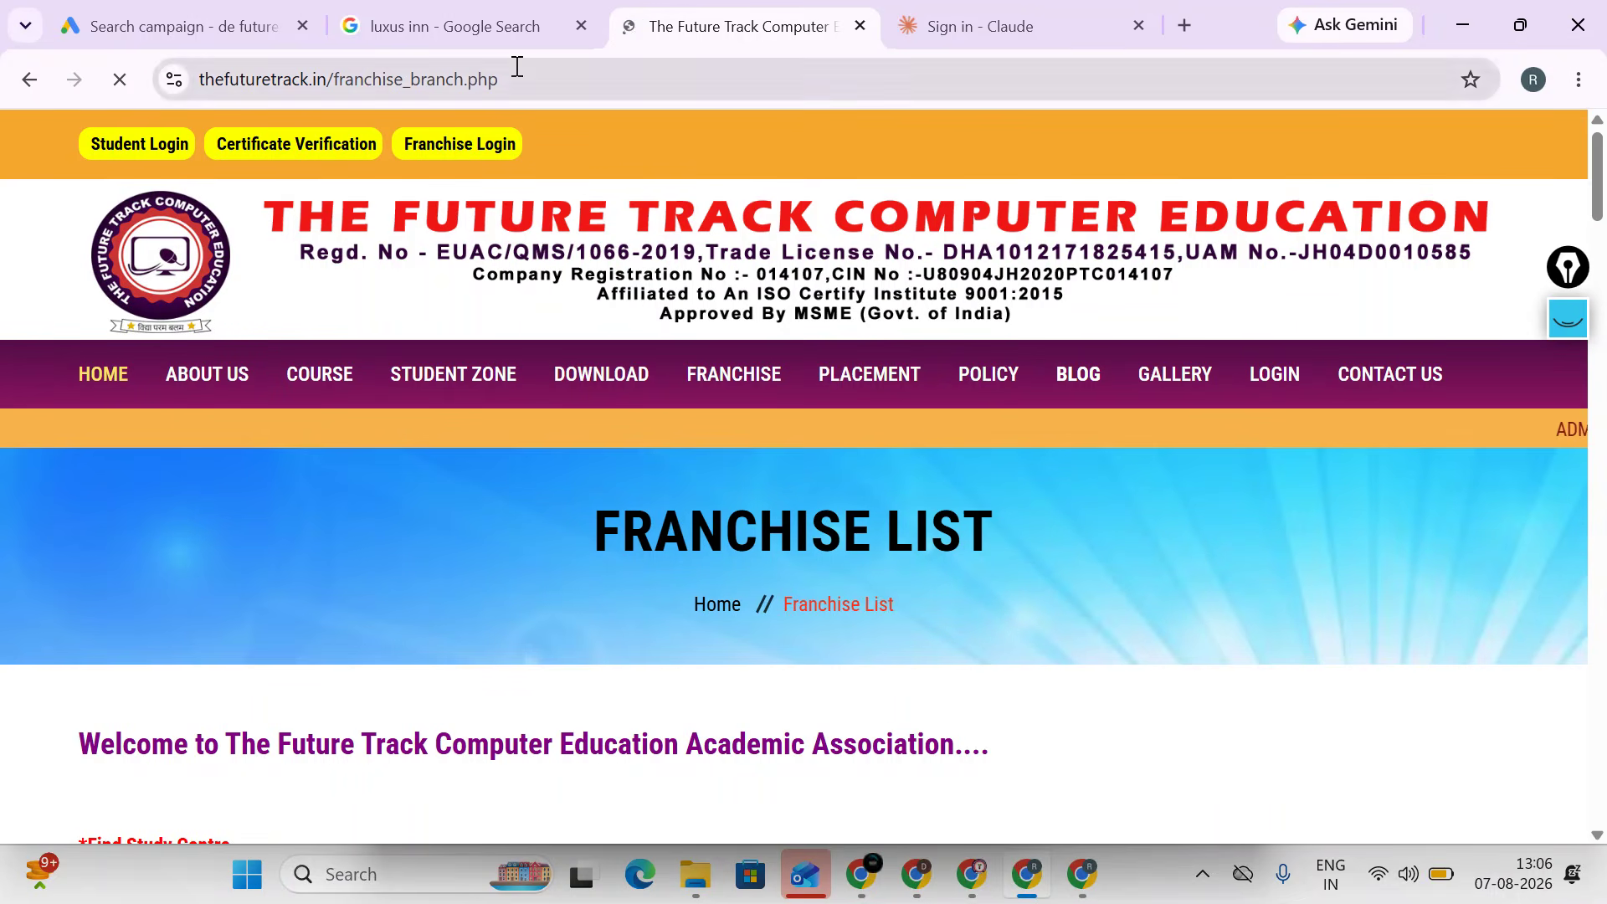
left_click(517, 66)
key("ctrl+c")
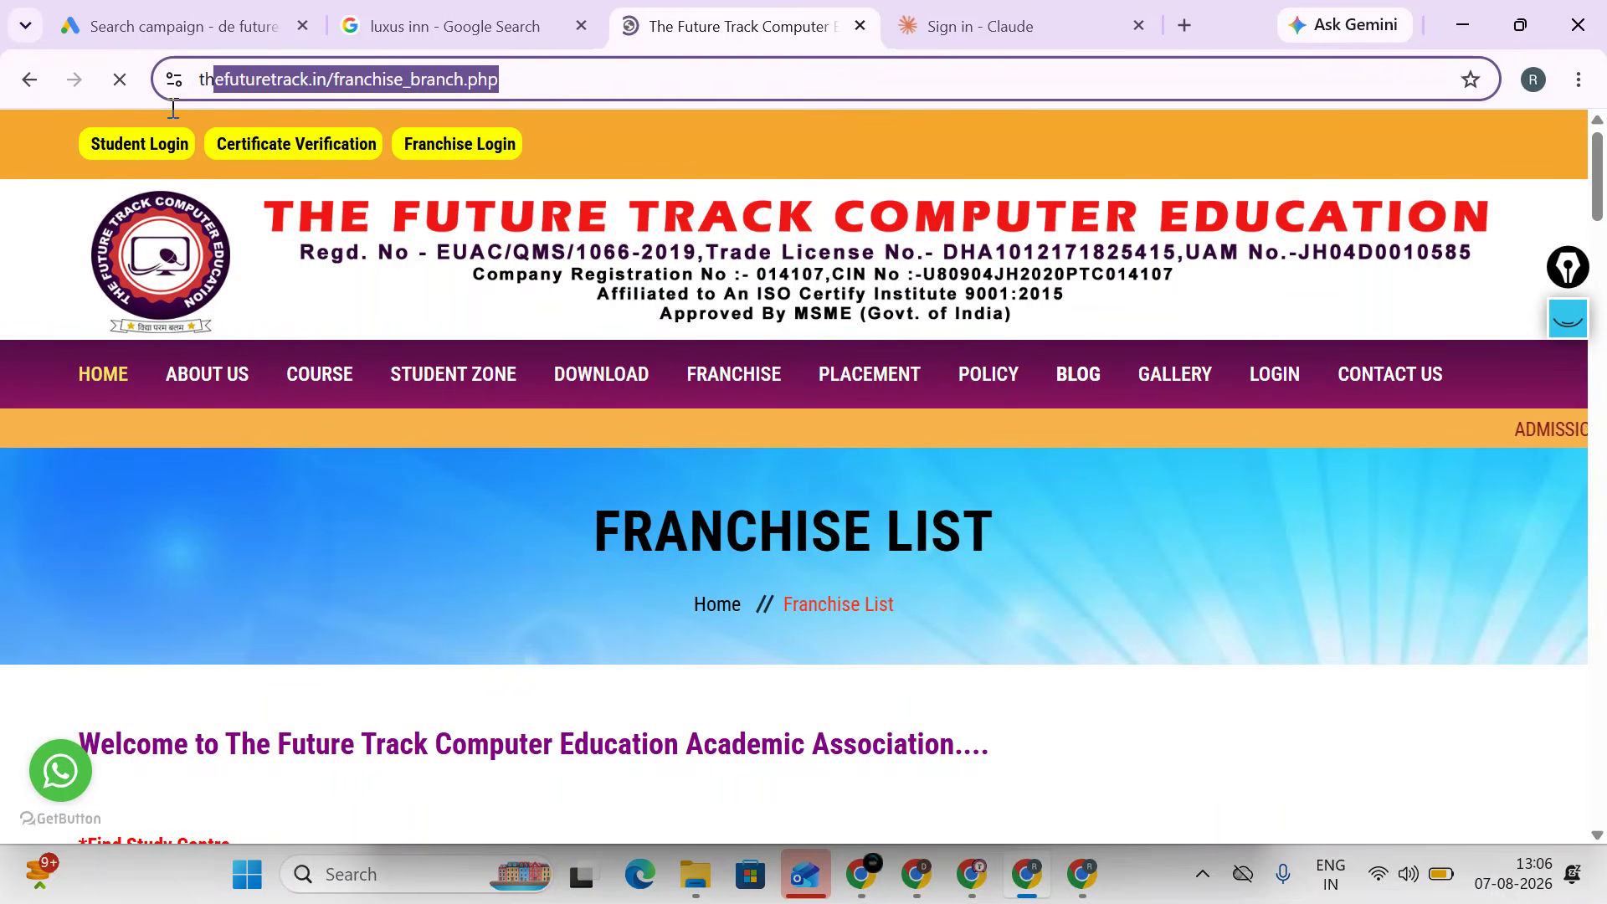
right_click(282, 92)
left_click(354, 328)
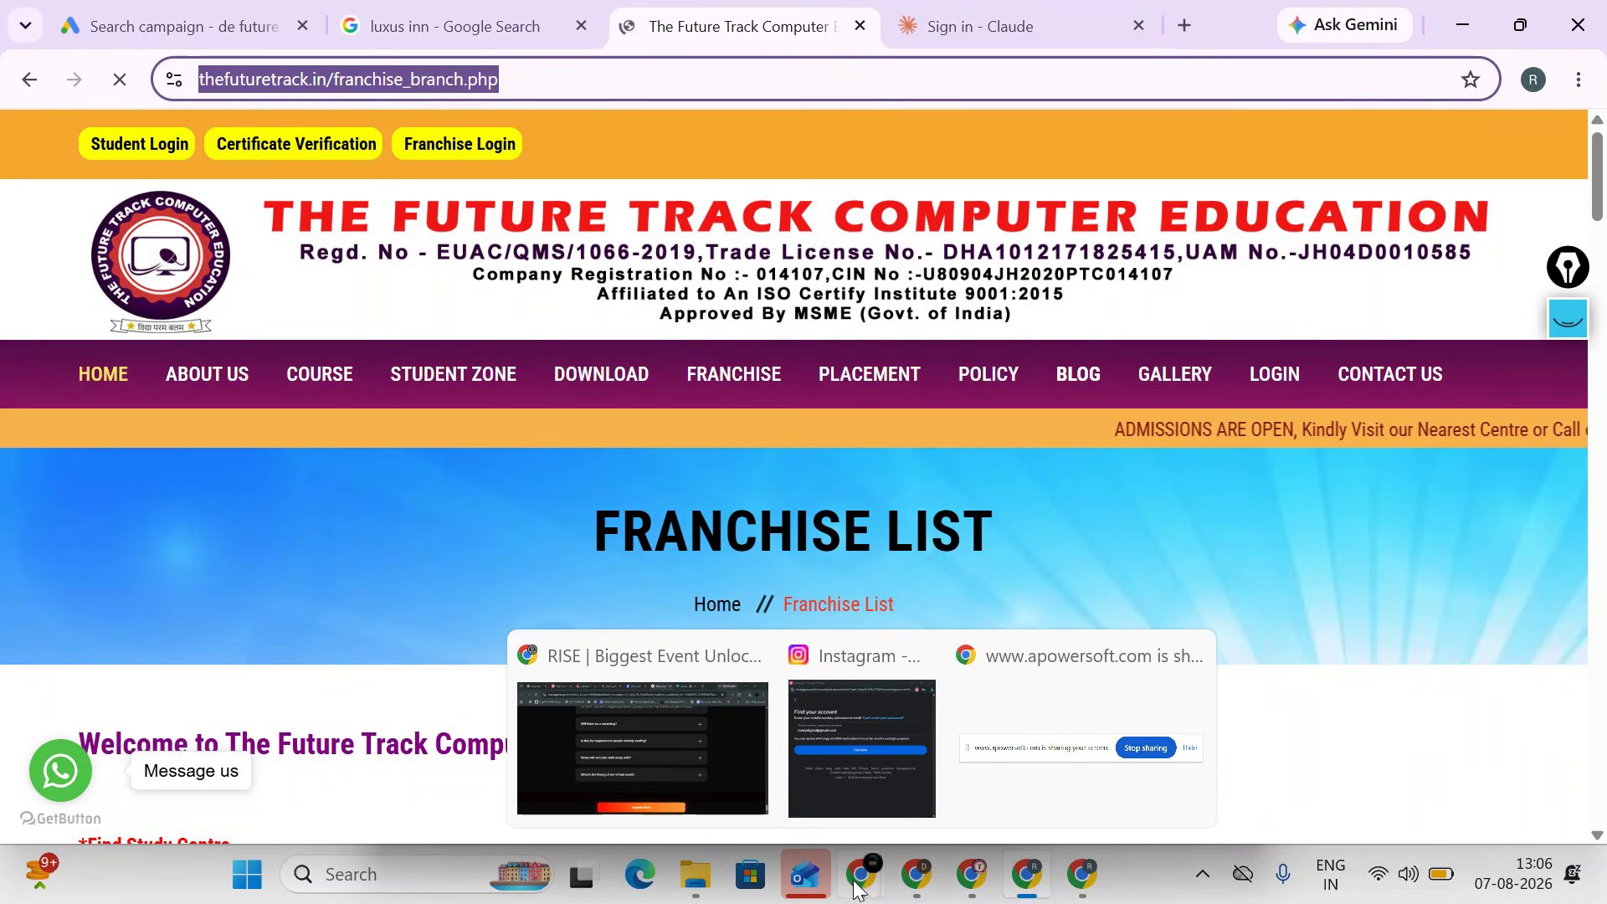
- Switch to ChatGPT and send the copied franchise_branch.php URL as the next sitelink prompt
left_click(975, 889)
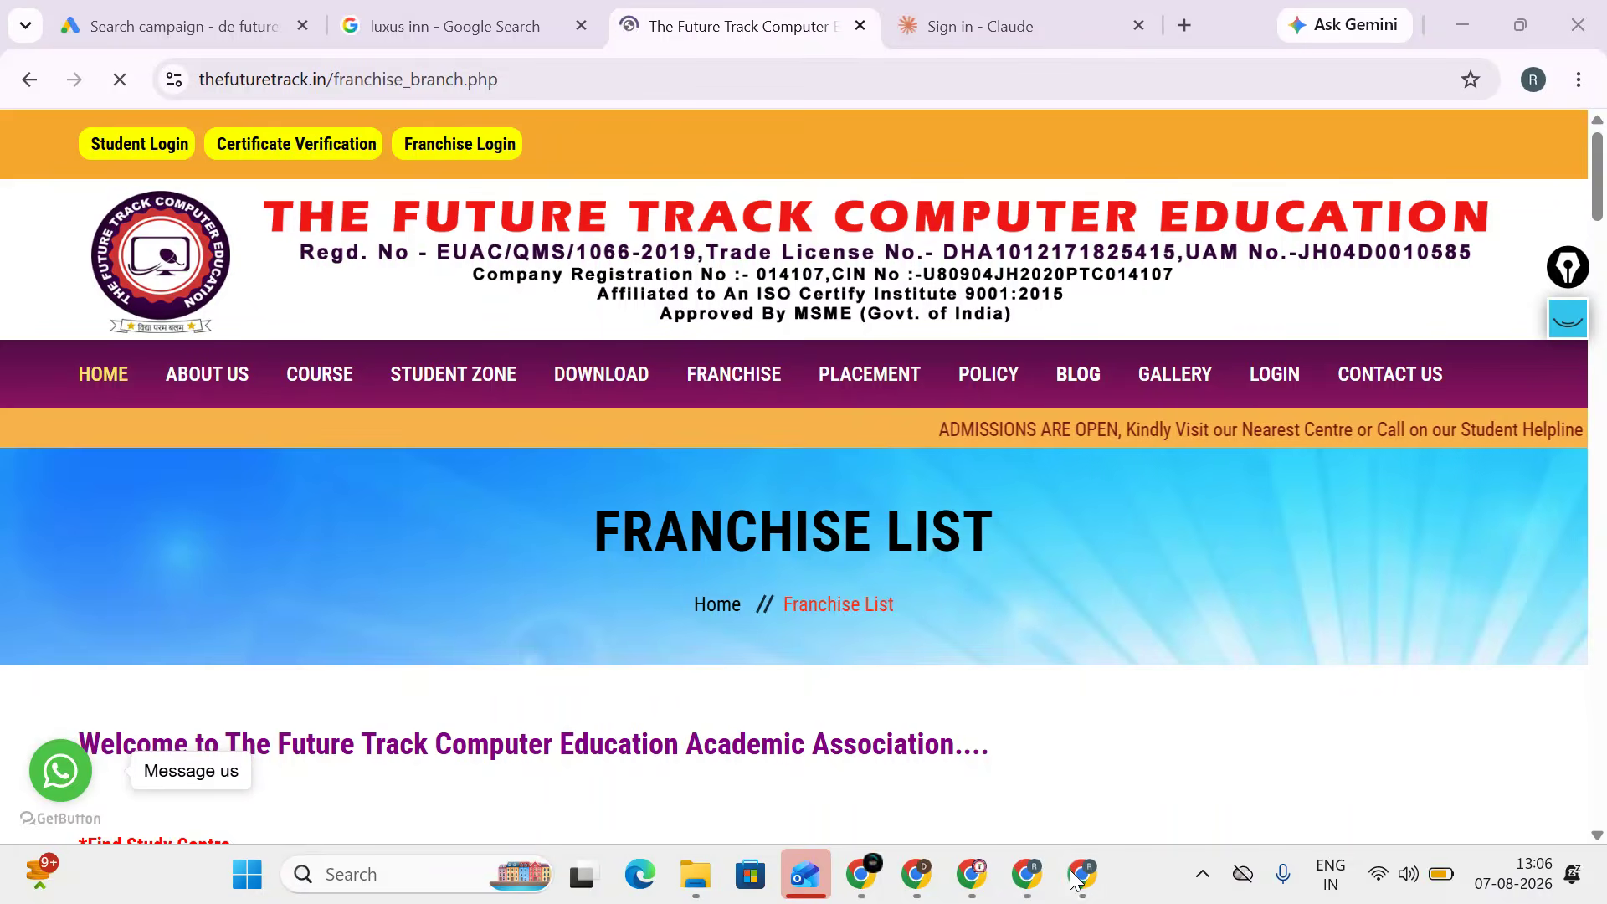
key("alt+Tab")
right_click(537, 781)
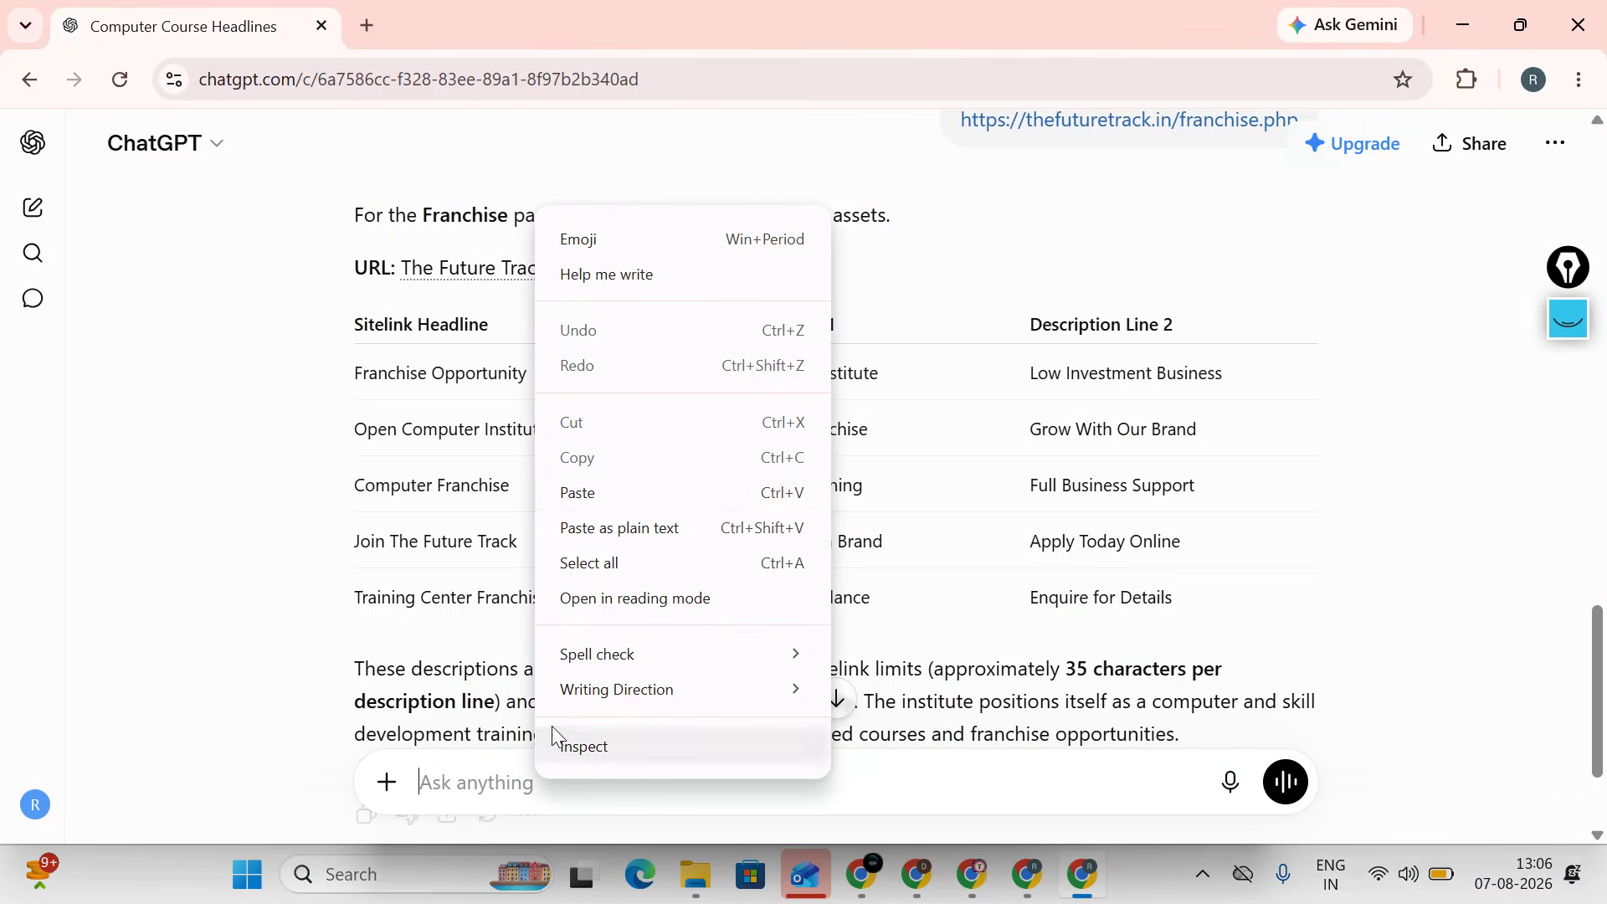
left_click(574, 492)
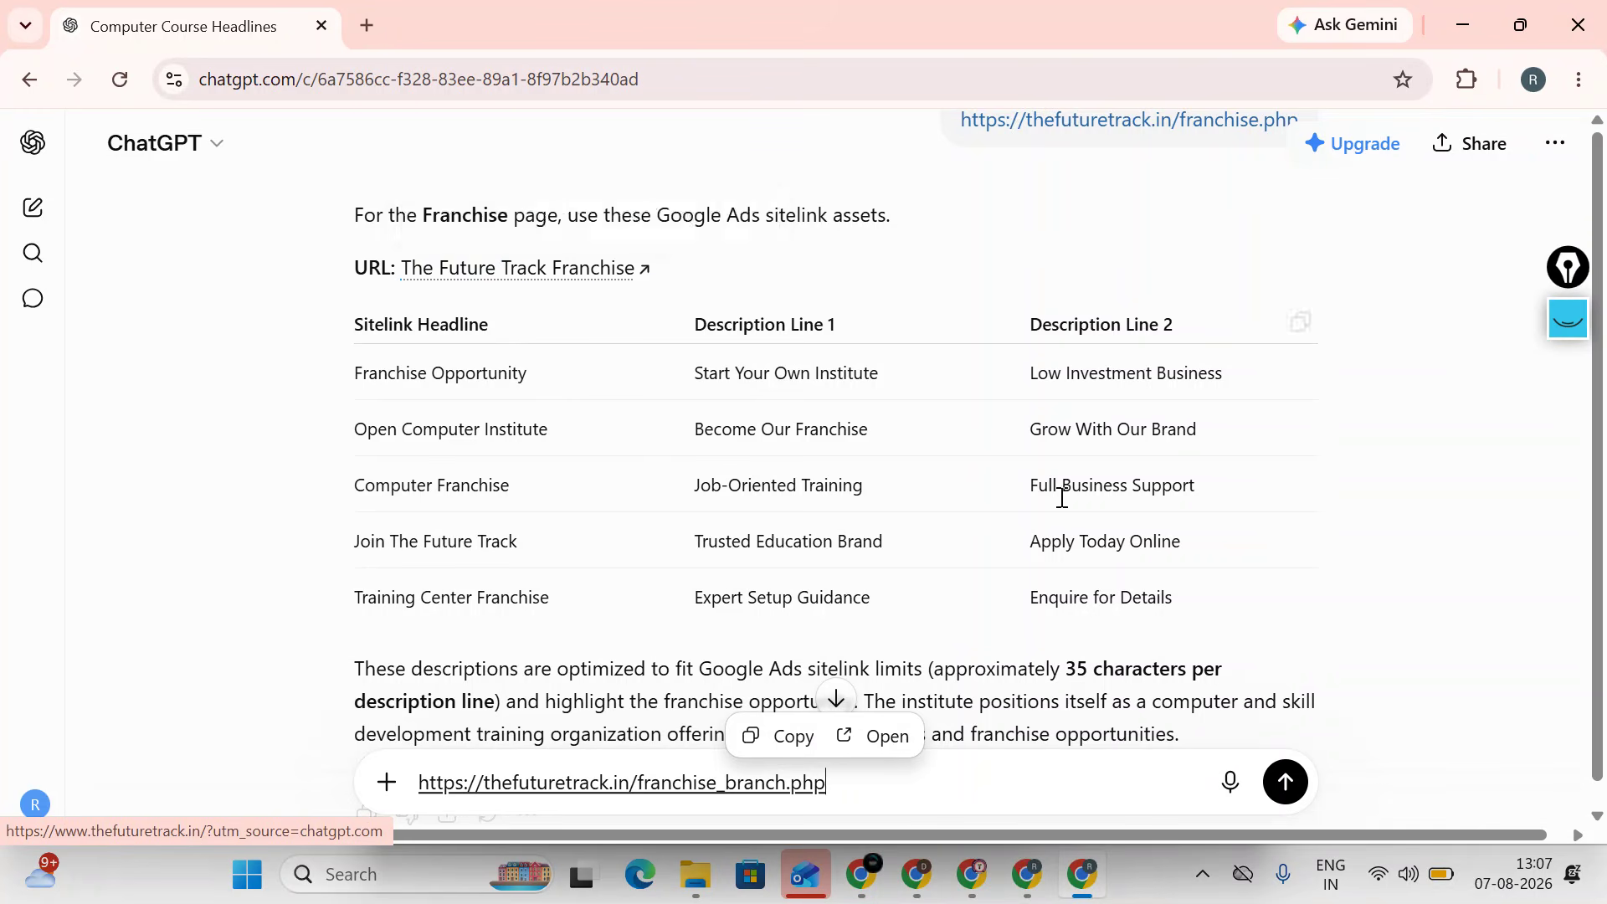
left_click(1284, 783)
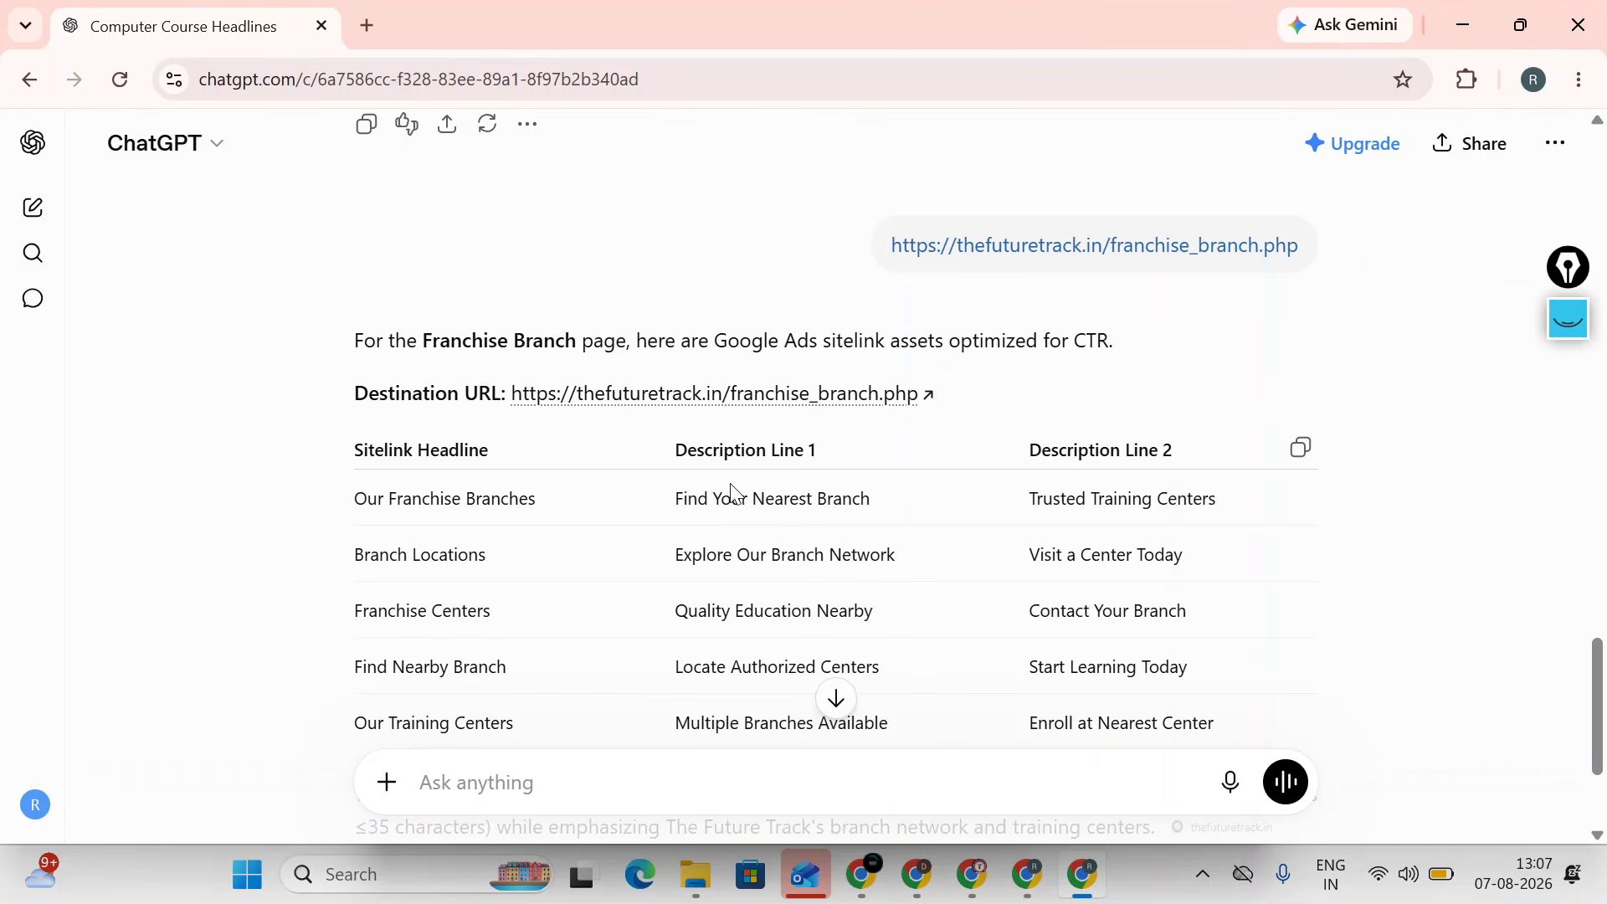
- Copy the headline "Our Franchise Branches" from ChatGPT's table and paste it as Sitelink 3's sitelink text in Google Ads
mouse_move(328, 503)
left_mouse_down()
mouse_move(523, 501)
mouse_move(328, 505)
mouse_move(387, 499)
mouse_move(359, 495)
left_mouse_up()
left_click(565, 537)
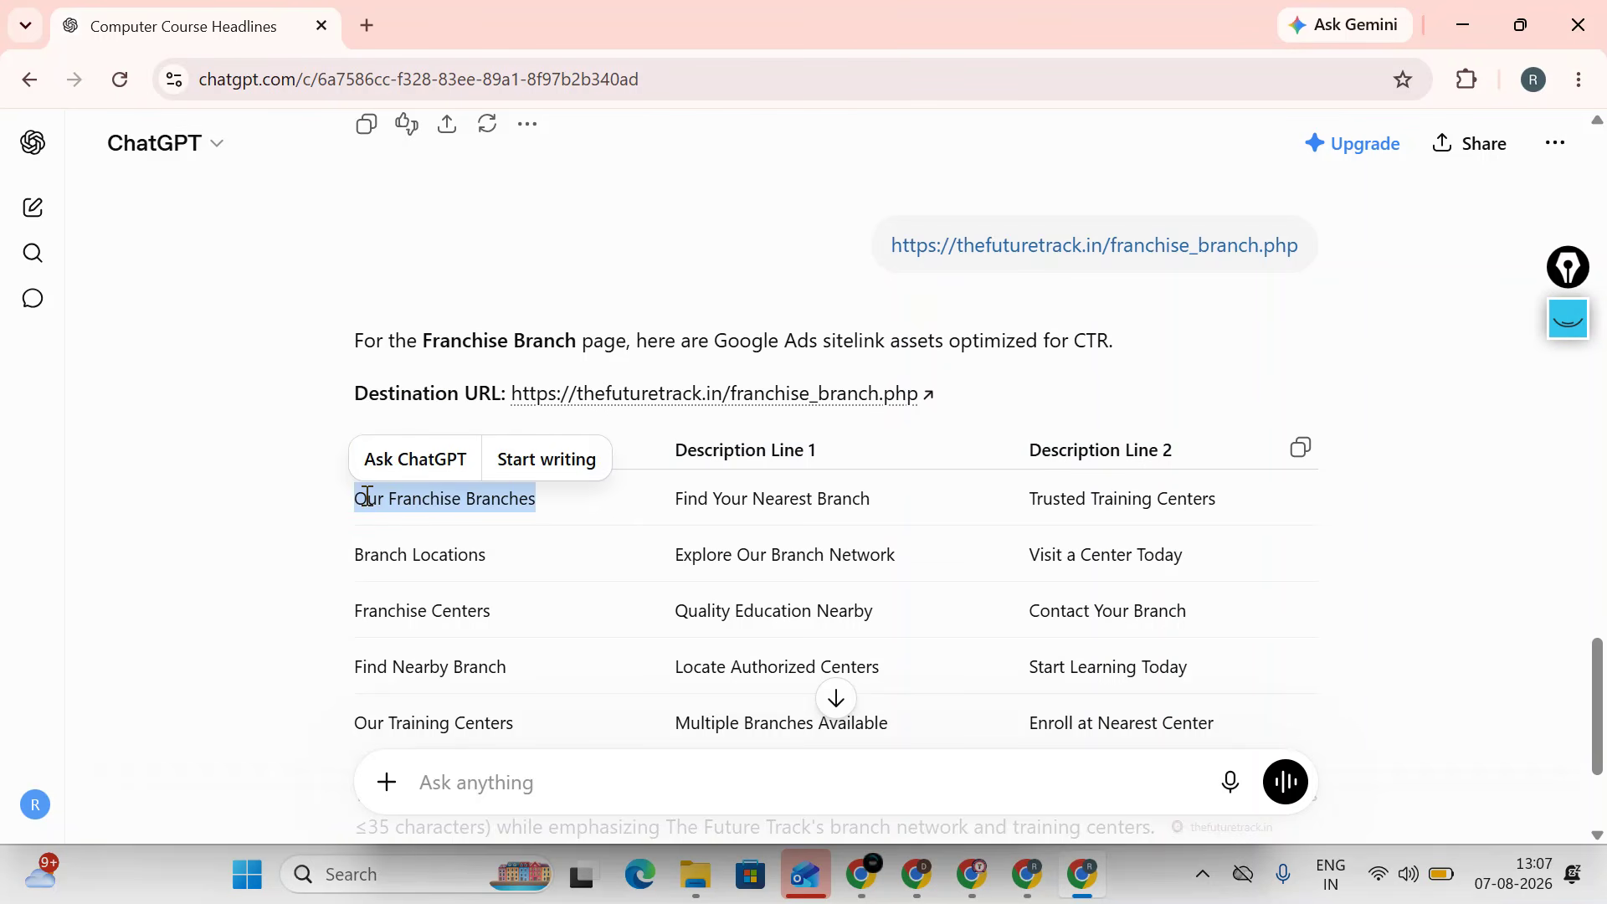
right_click(365, 502)
left_click(398, 541)
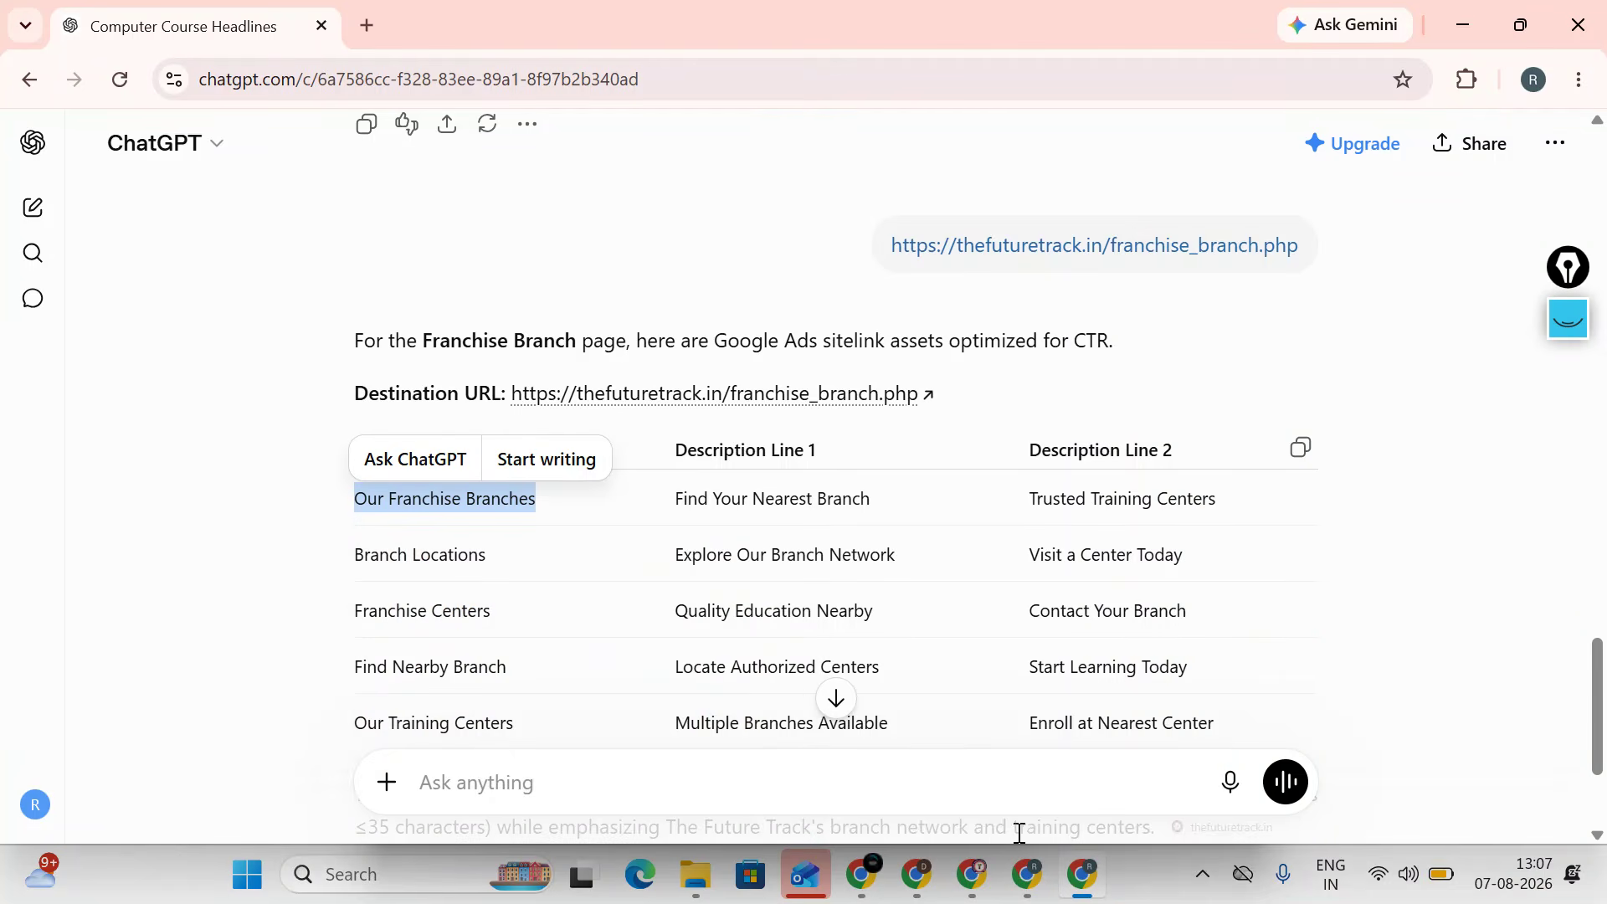
left_click(1027, 874)
left_click(256, 8)
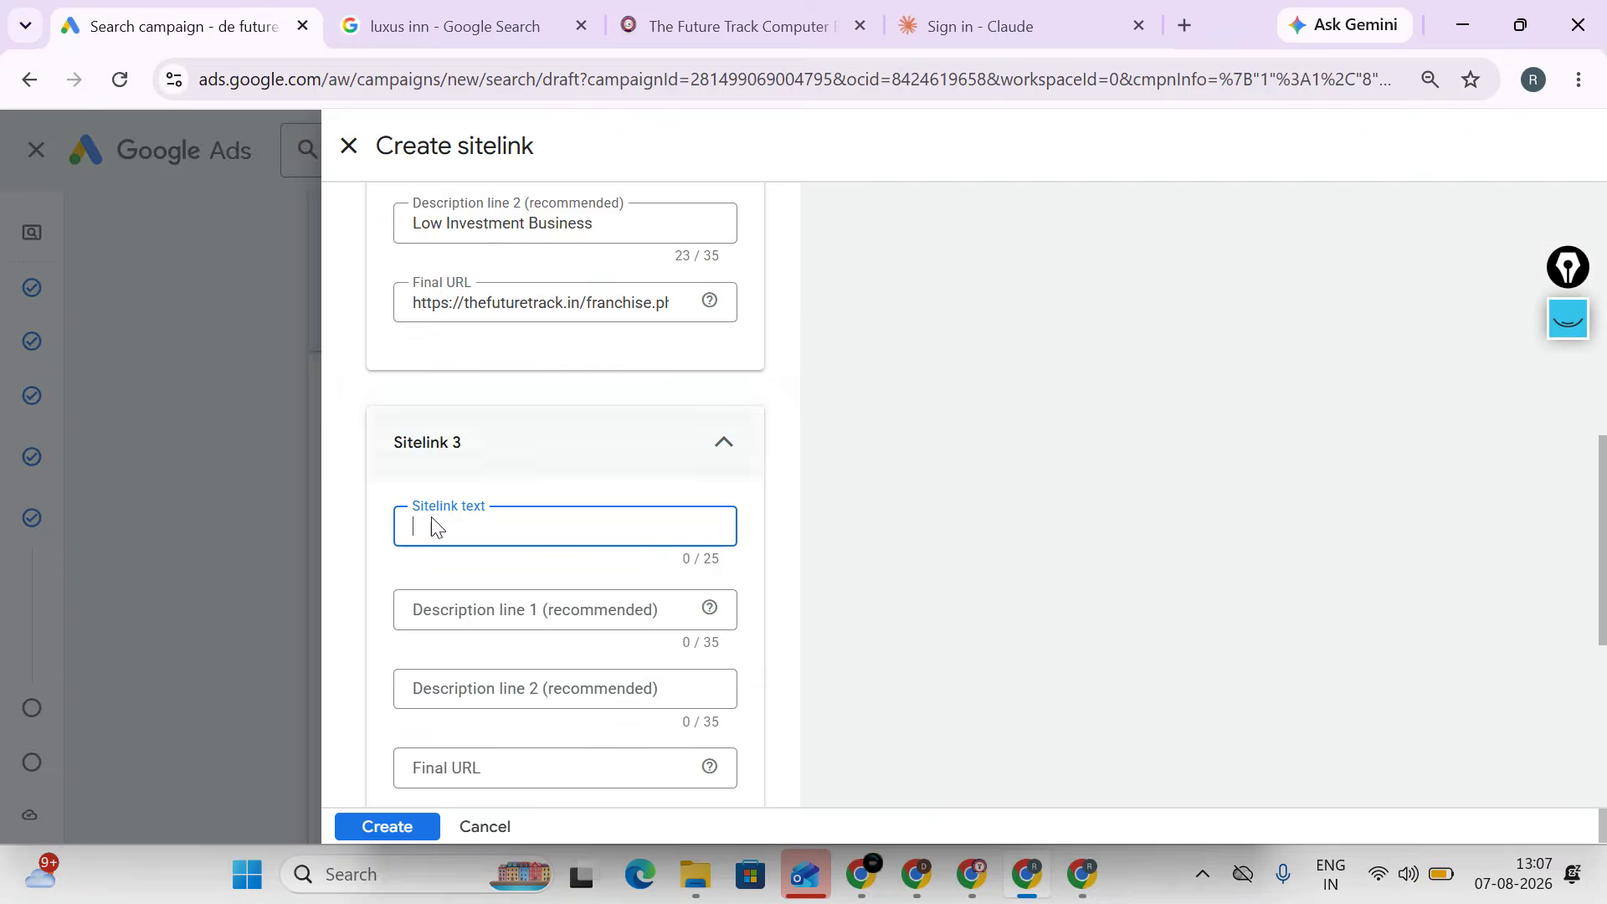
right_click(441, 524)
left_click(484, 584)
- Copy "Find Your Nearest Branch" from ChatGPT's franchise branch table and paste it as Sitelink 3's description line 1 in Google Ads
left_click(492, 608)
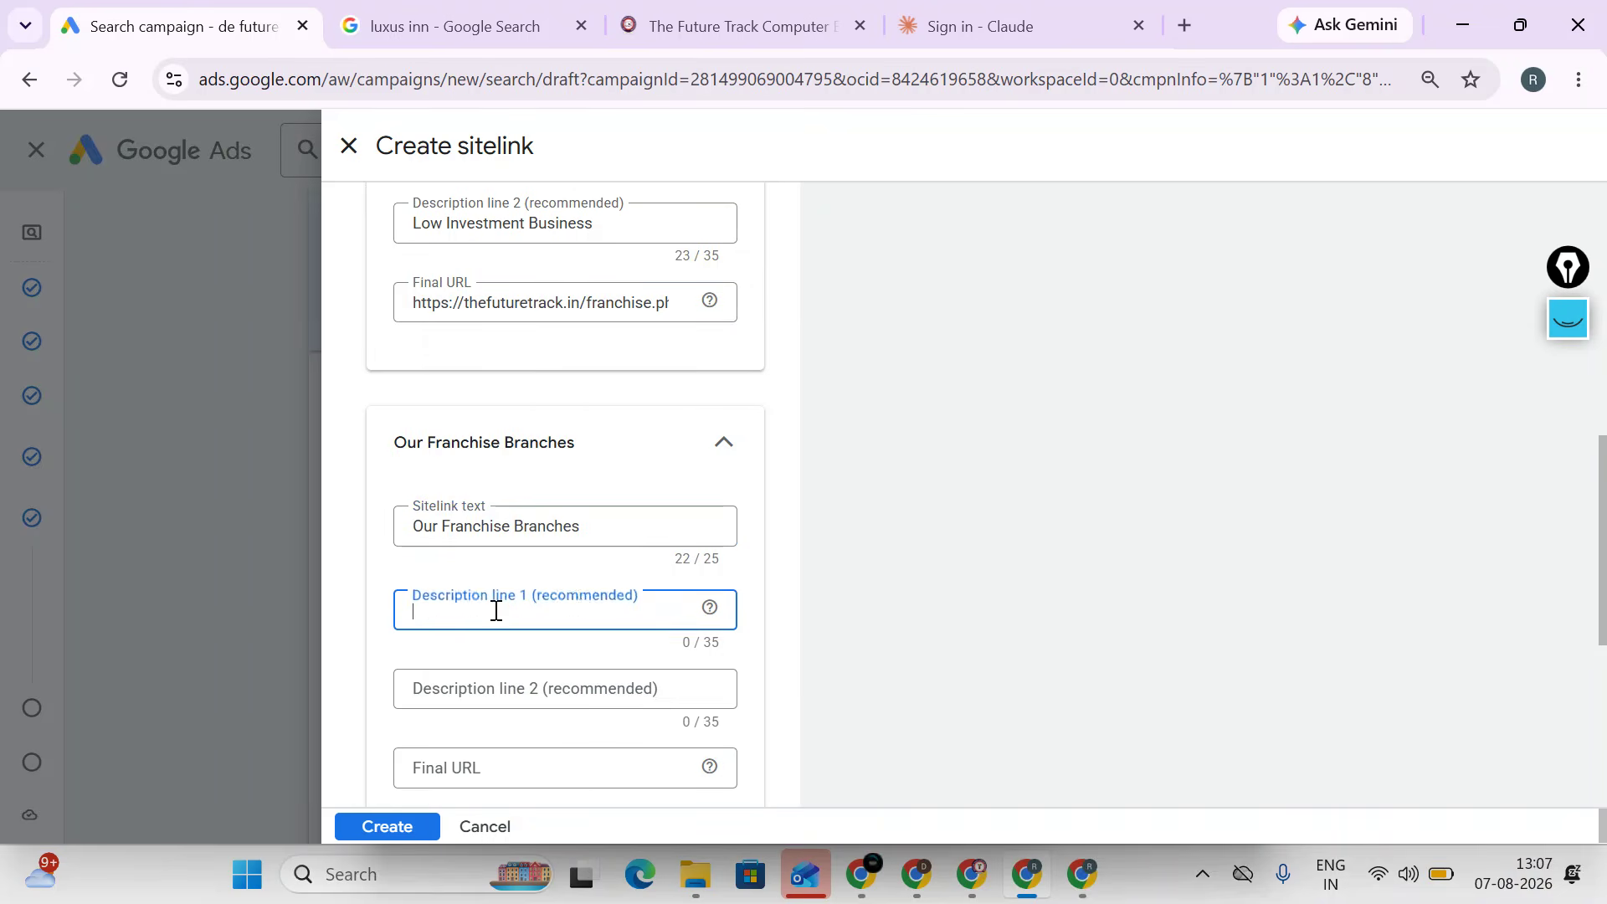
left_click(1082, 873)
left_click(700, 499)
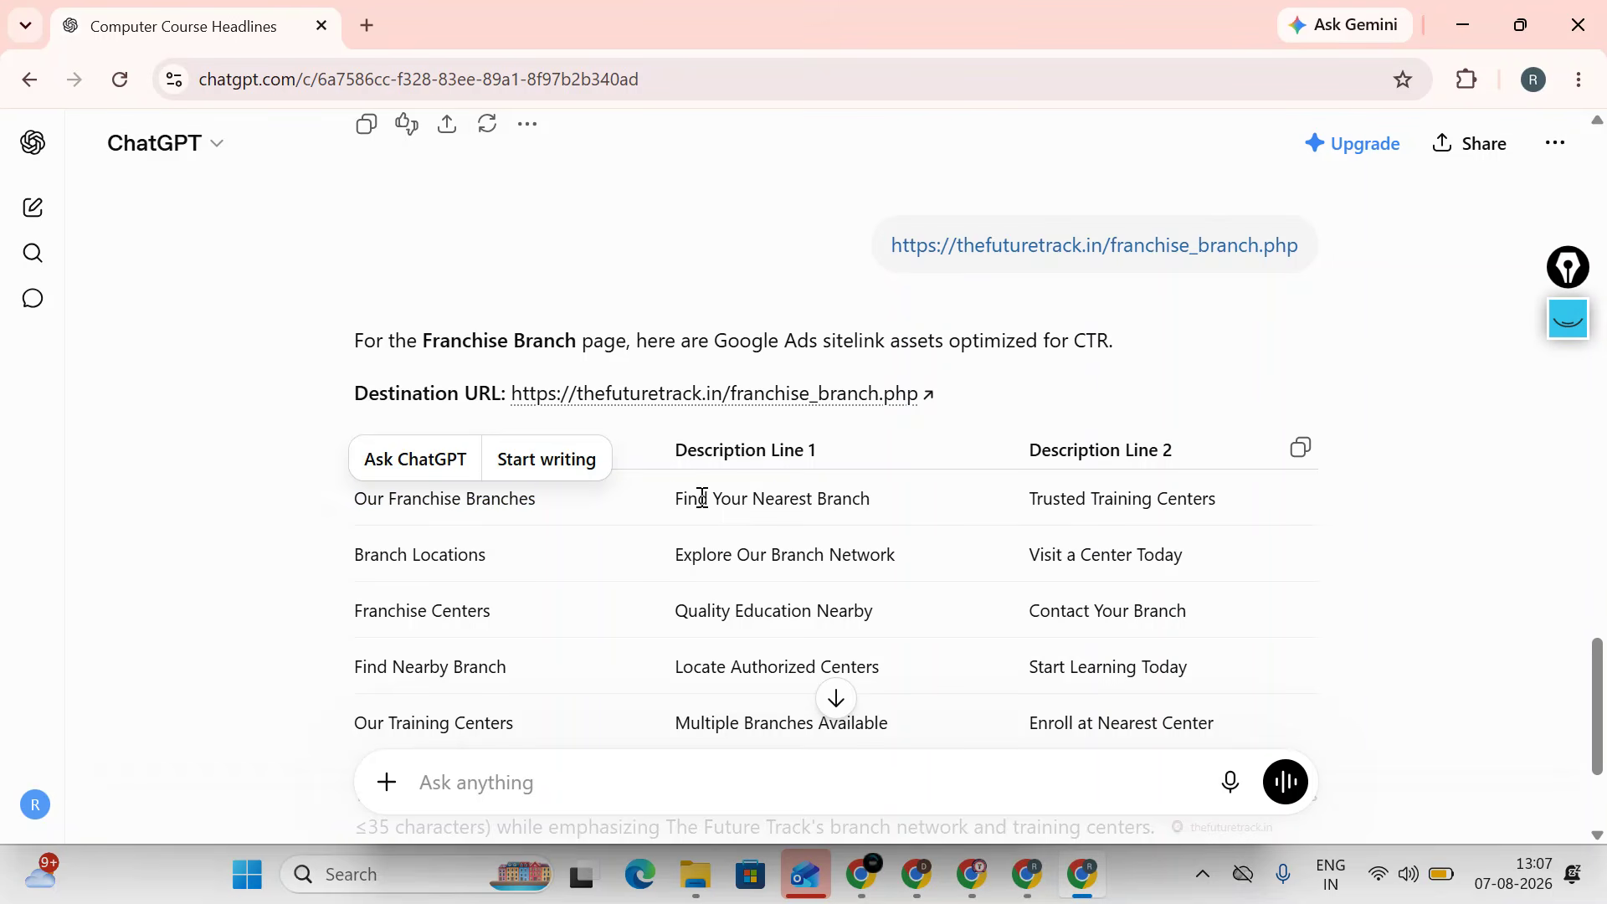
left_click_drag(656, 505, 882, 513)
right_click(882, 512)
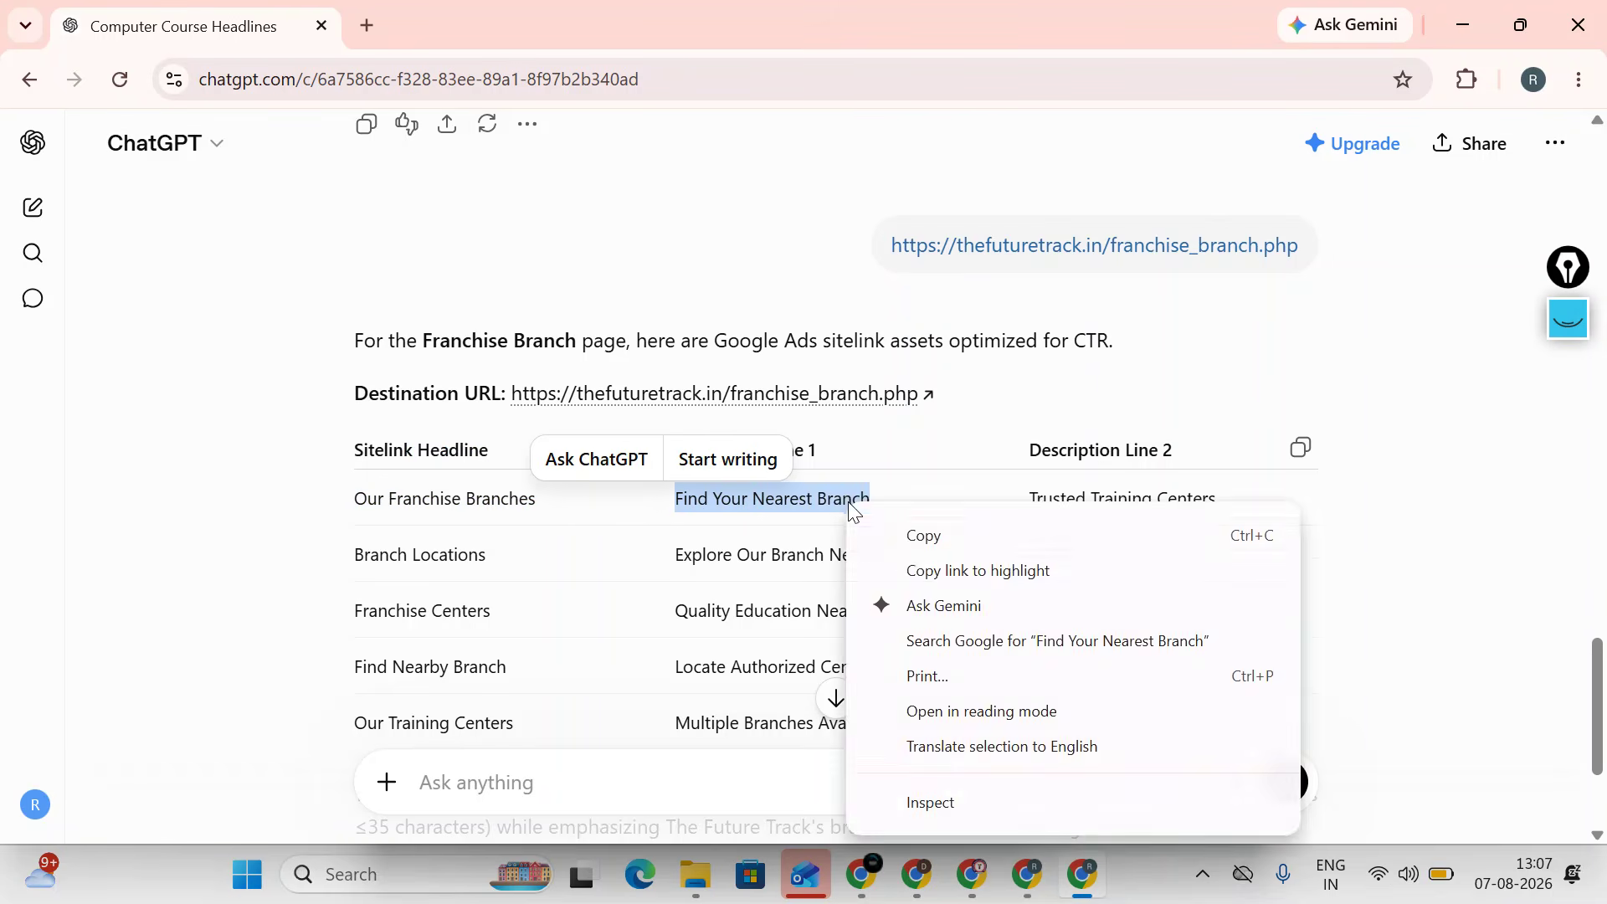
left_click(898, 540)
left_click(1038, 895)
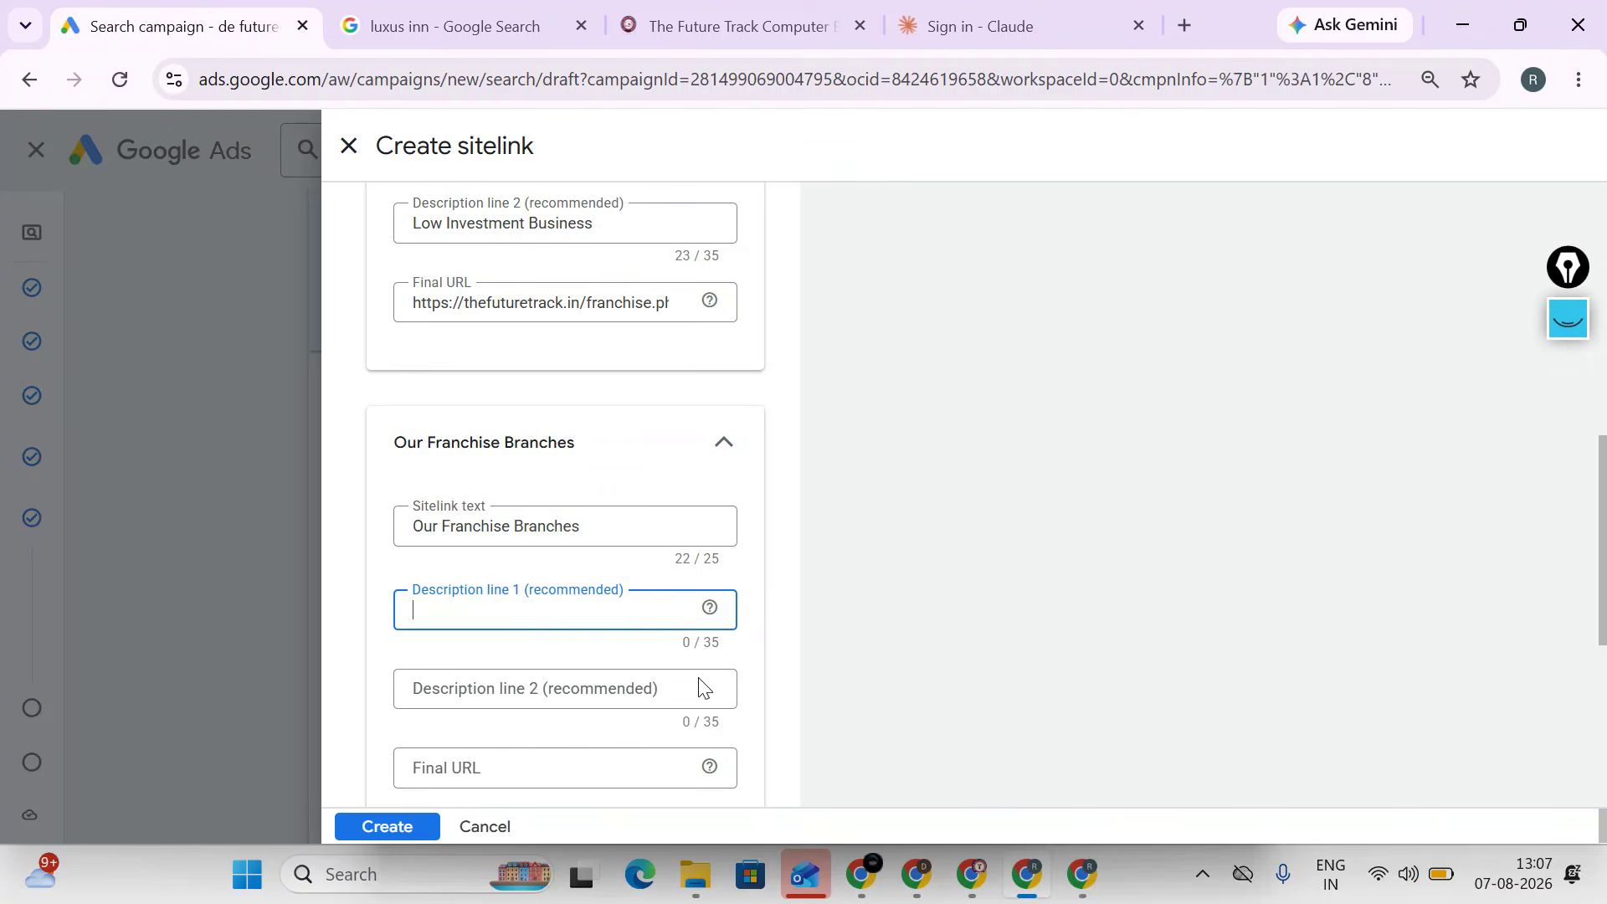
right_click(506, 608)
left_click(569, 334)
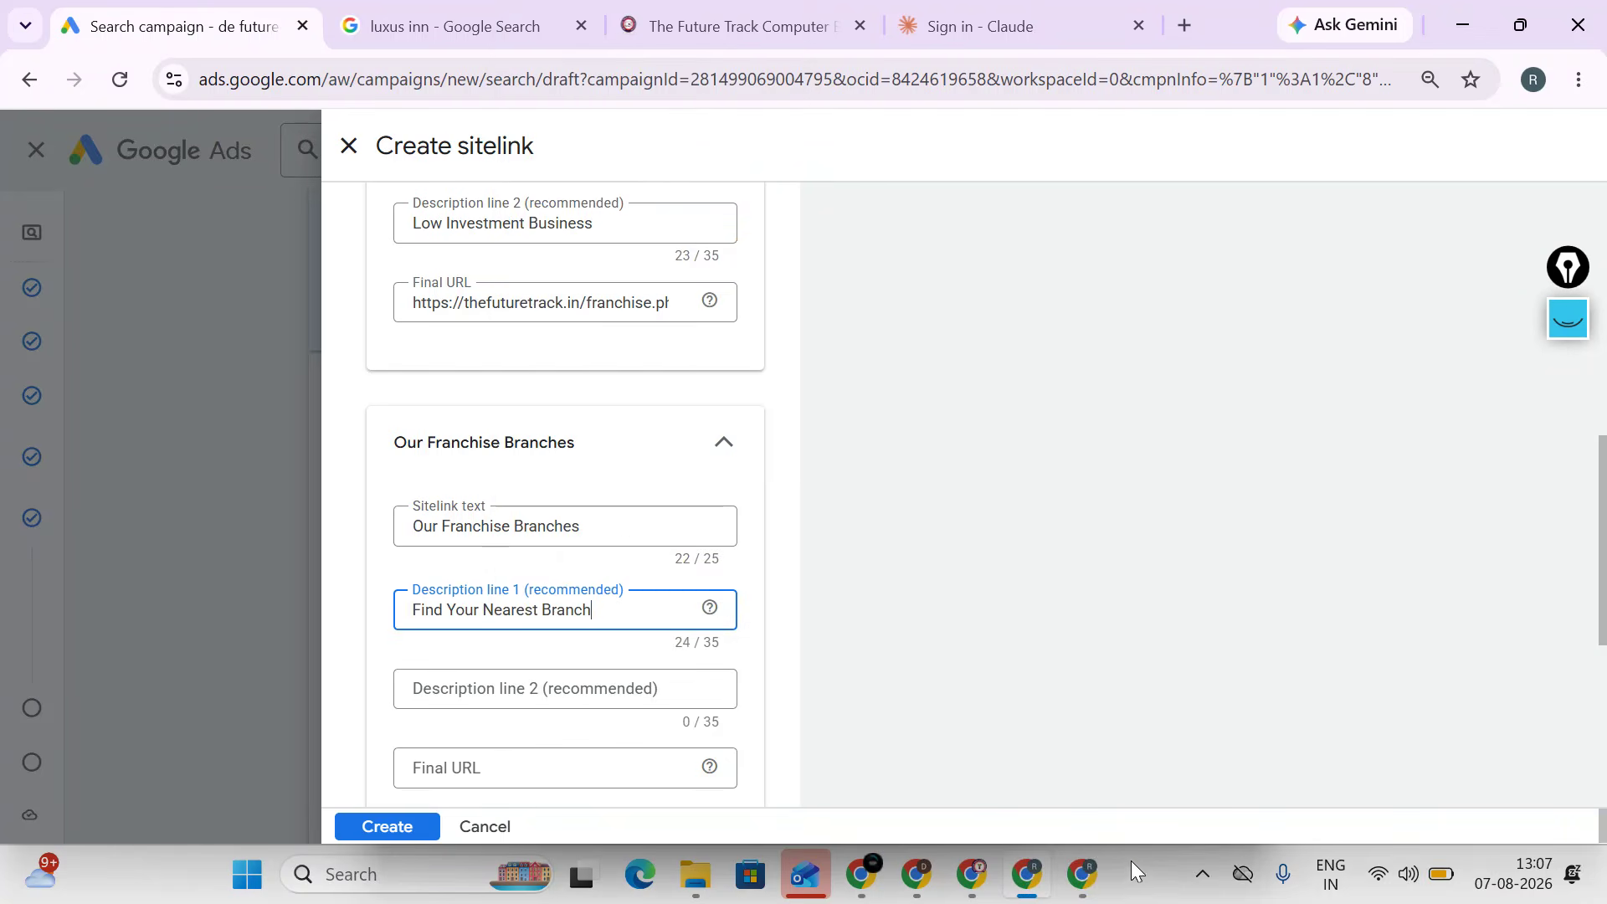
- Copy "Trusted Training Centers" from ChatGPT's franchise branch table and paste it as Sitelink 3's description line 2 in Google Ads
left_click(1083, 874)
left_click(1032, 550)
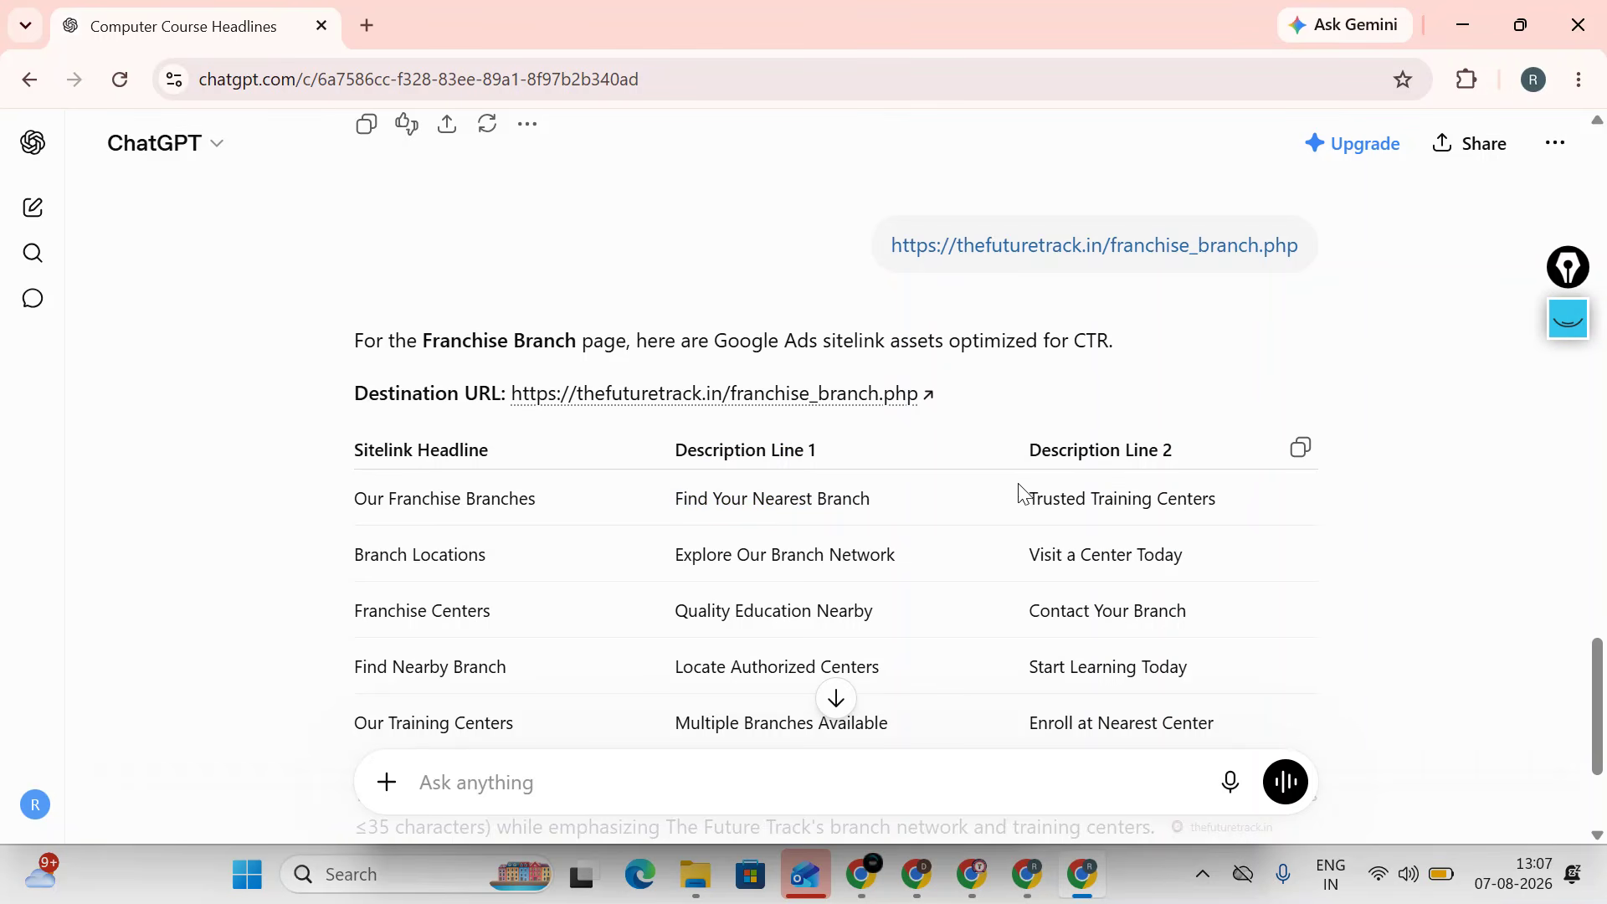
left_click_drag(1021, 497, 1241, 502)
right_click(1180, 502)
left_click(1099, 541)
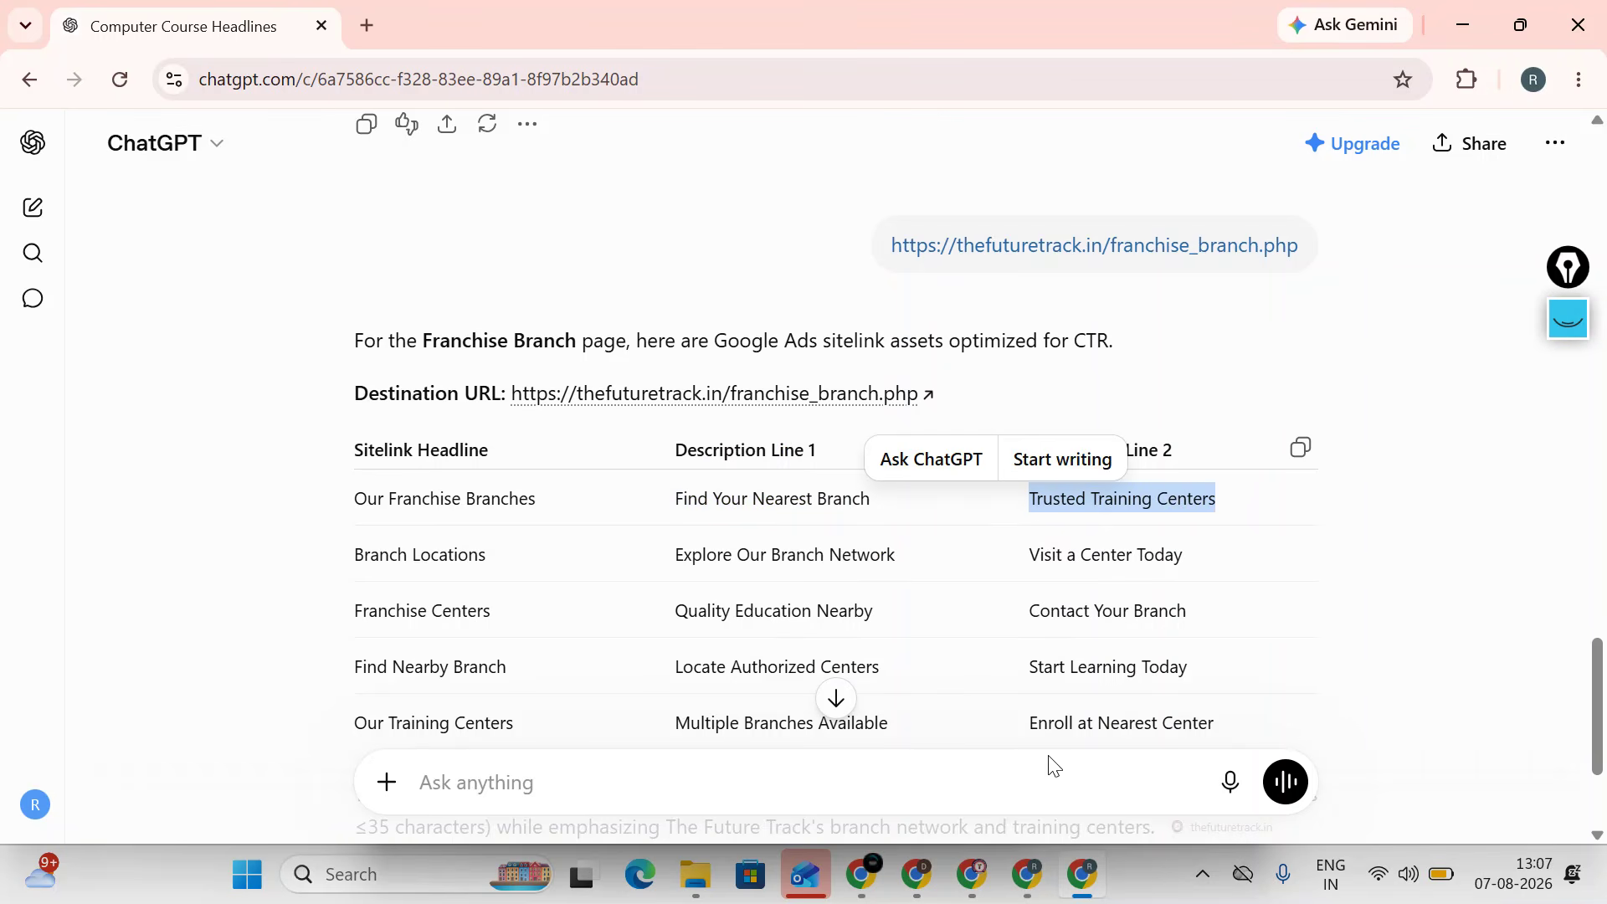
left_click(1027, 874)
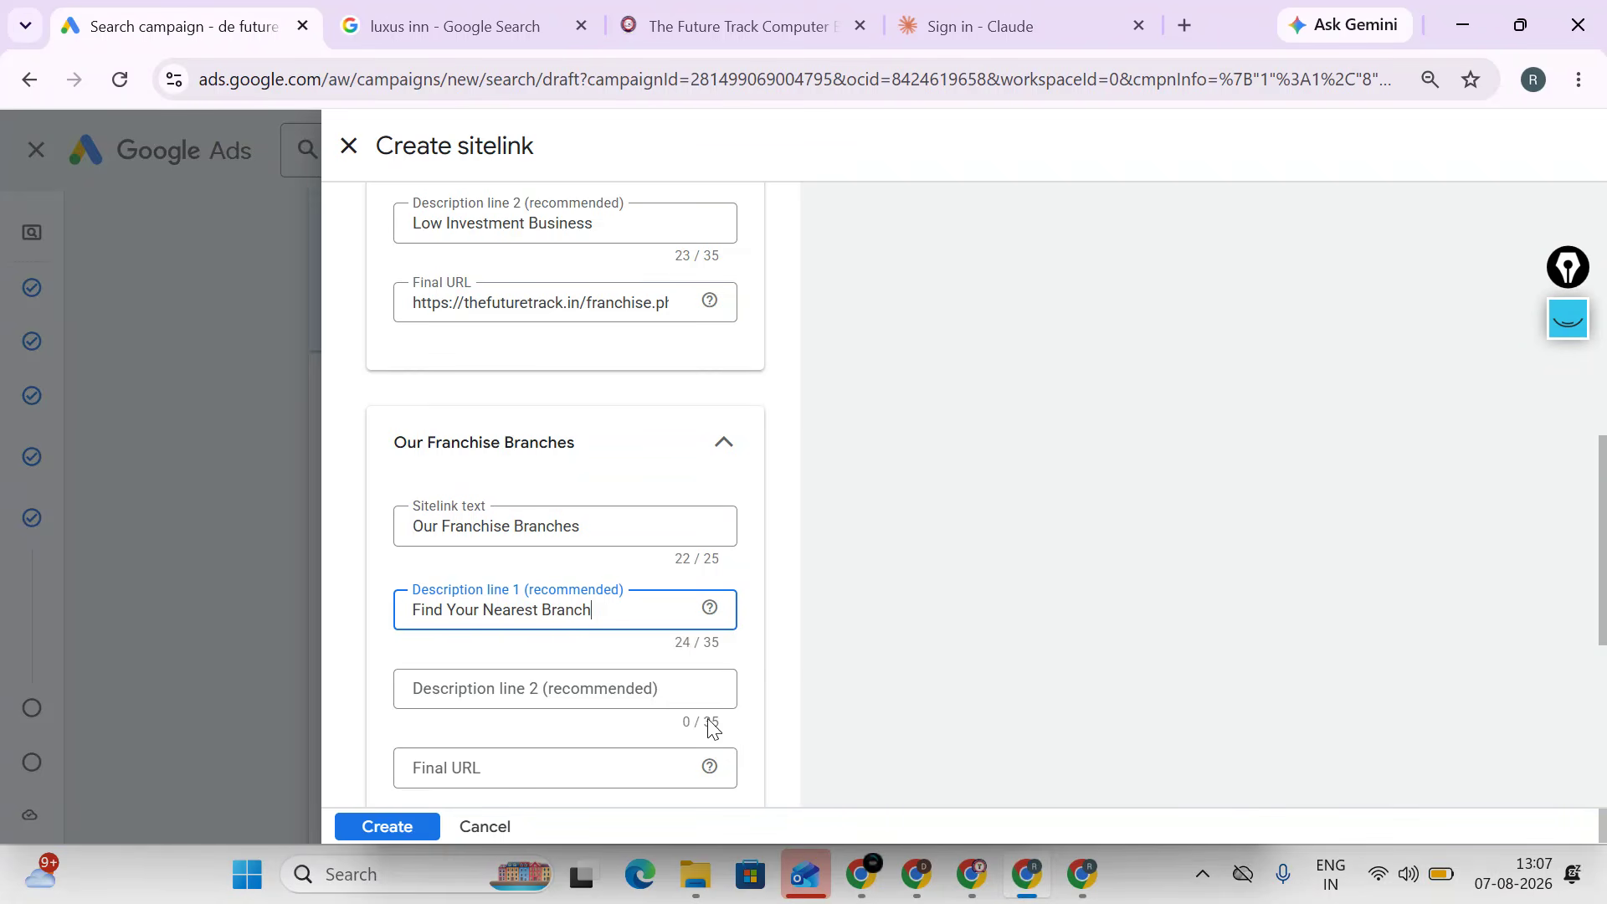
right_click(485, 691)
left_click(536, 410)
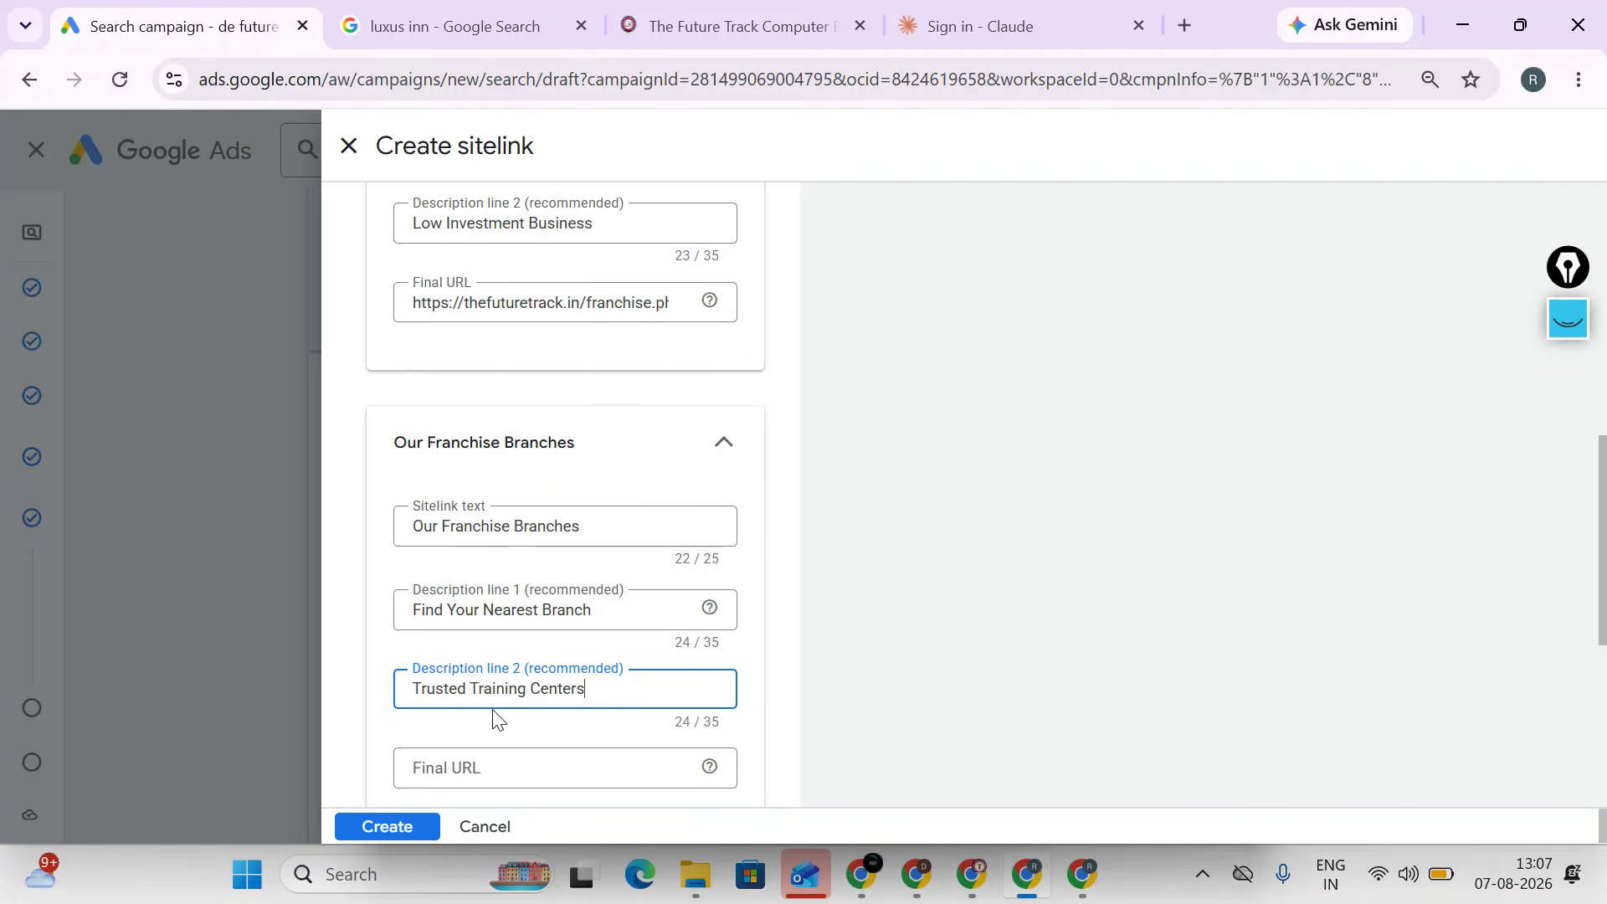
- Copy the franchise_branch.php page address from the institute's website, paste it as Sitelink 3's final URL, and create the sitelinks
left_click(498, 755)
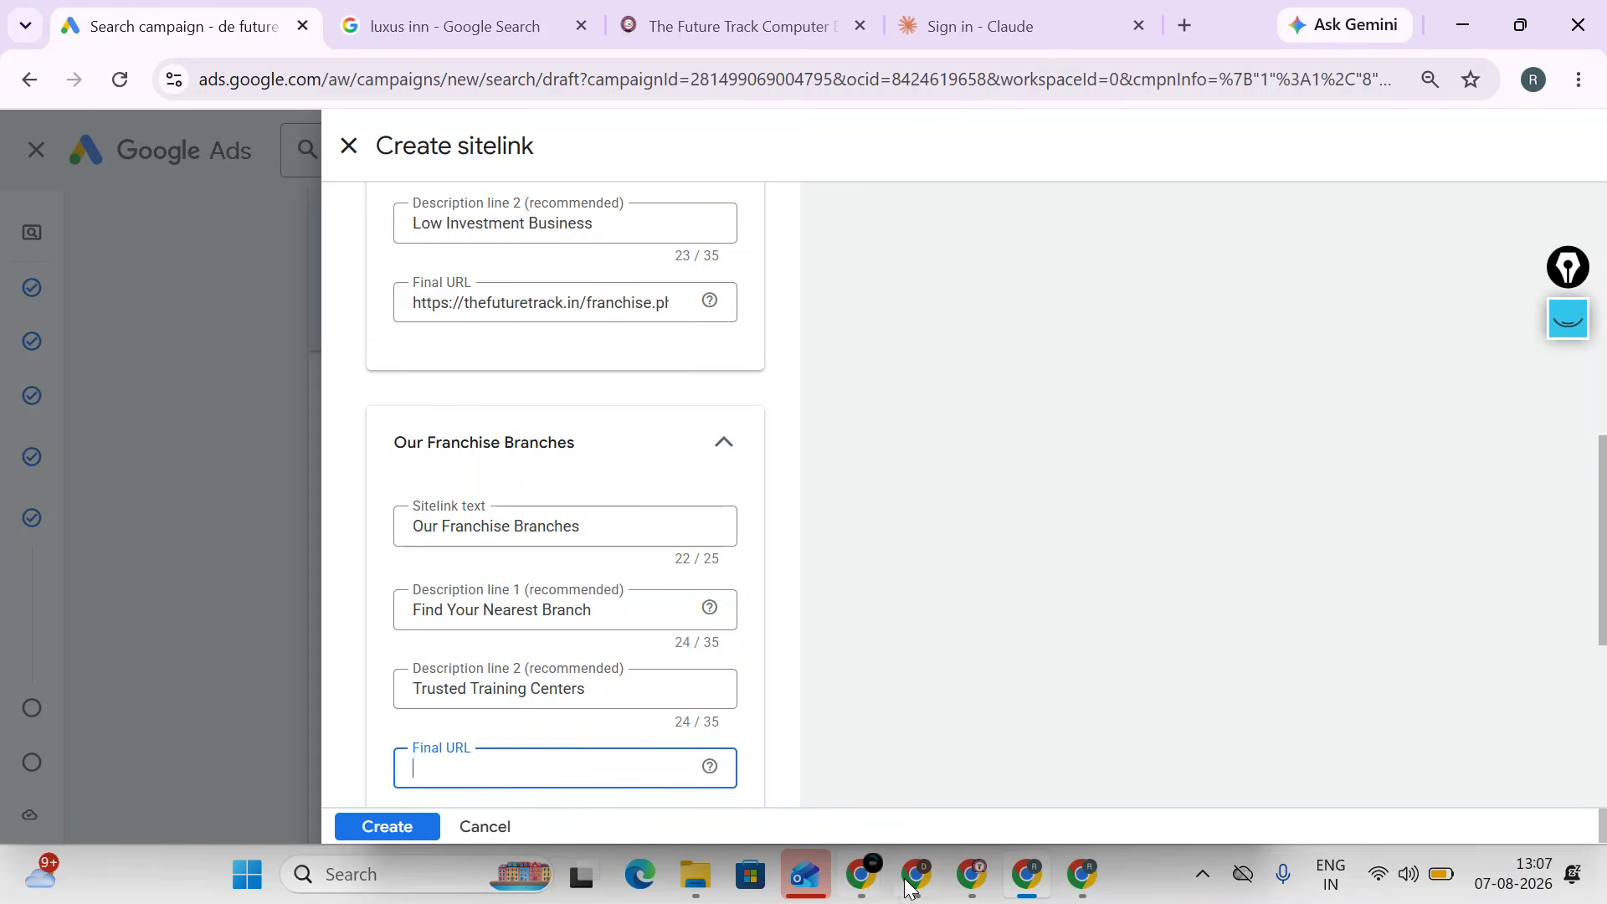
left_click(971, 874)
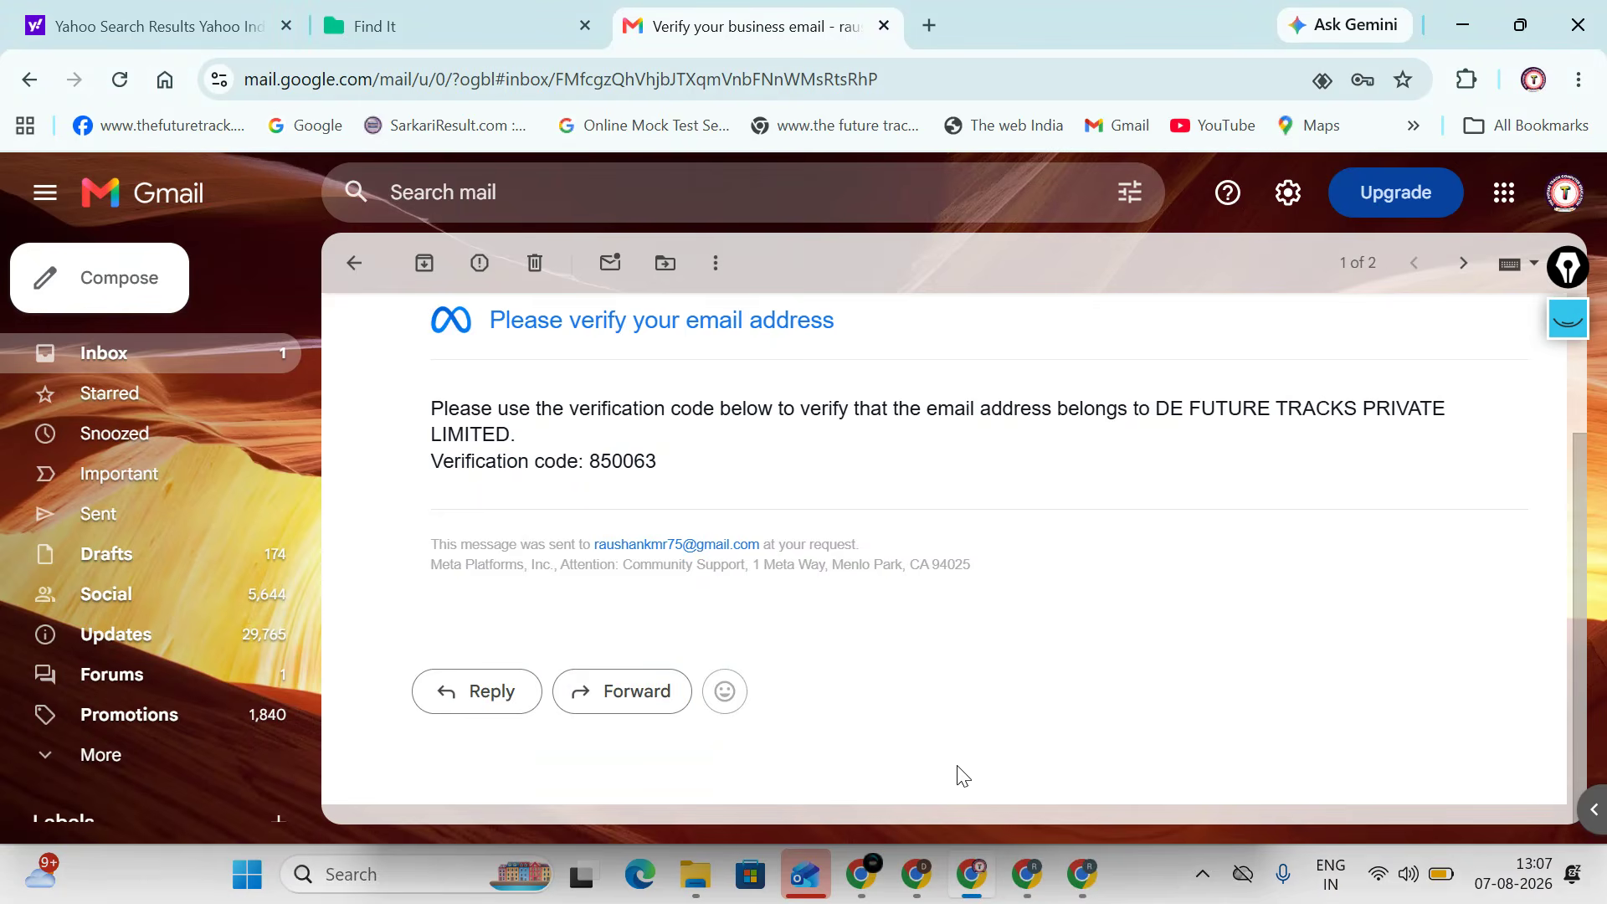
left_click(1038, 875)
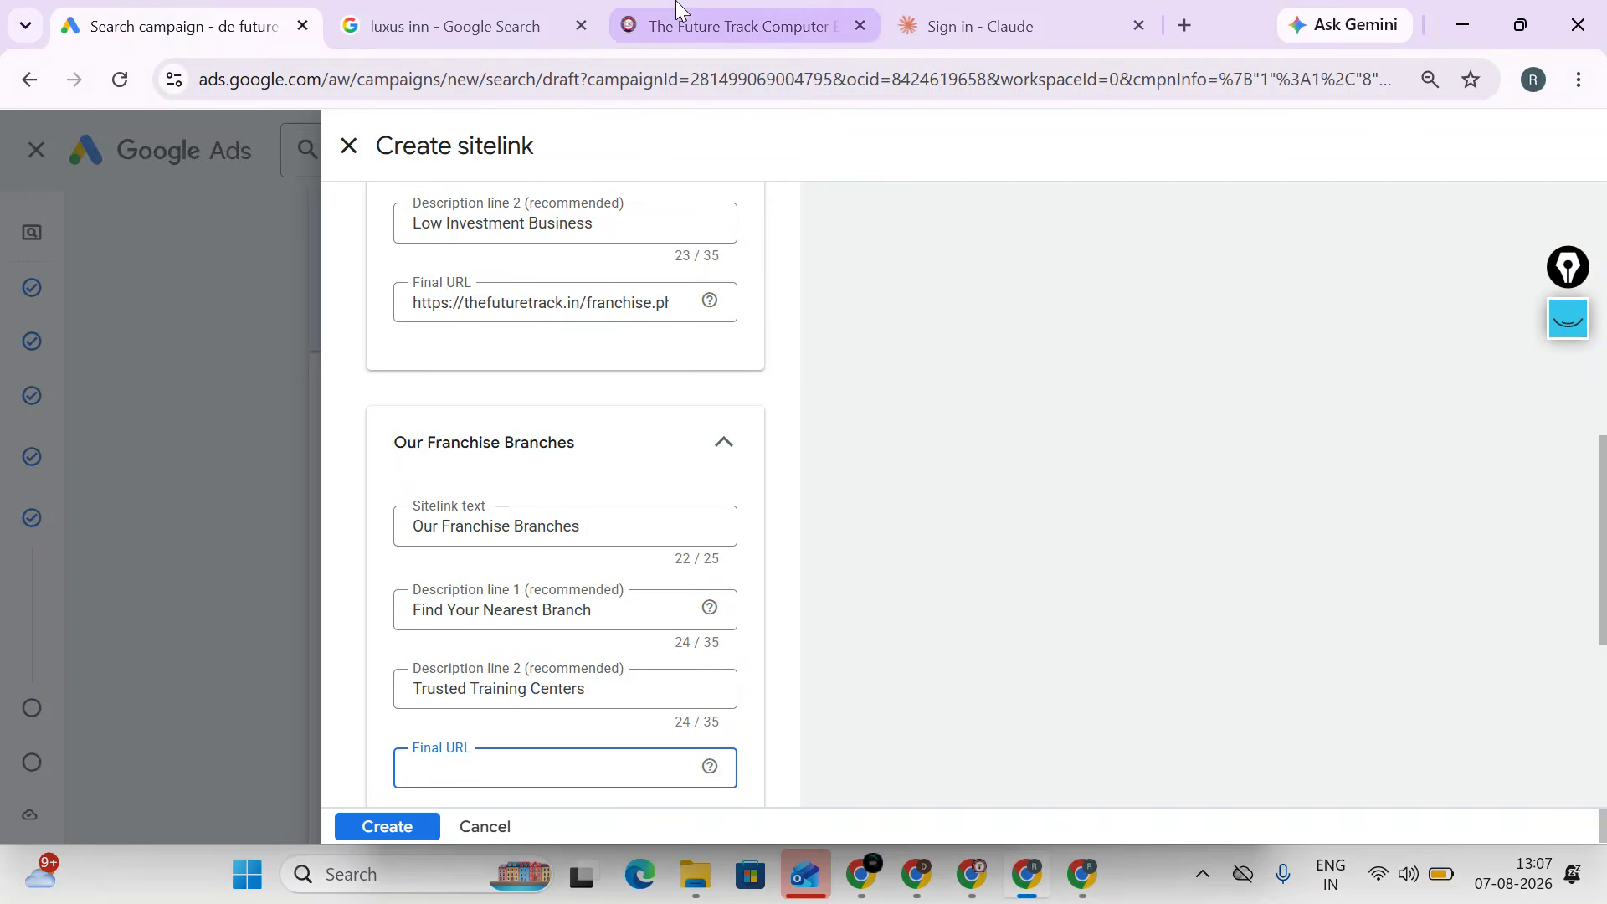
left_click(736, 26)
right_click(443, 78)
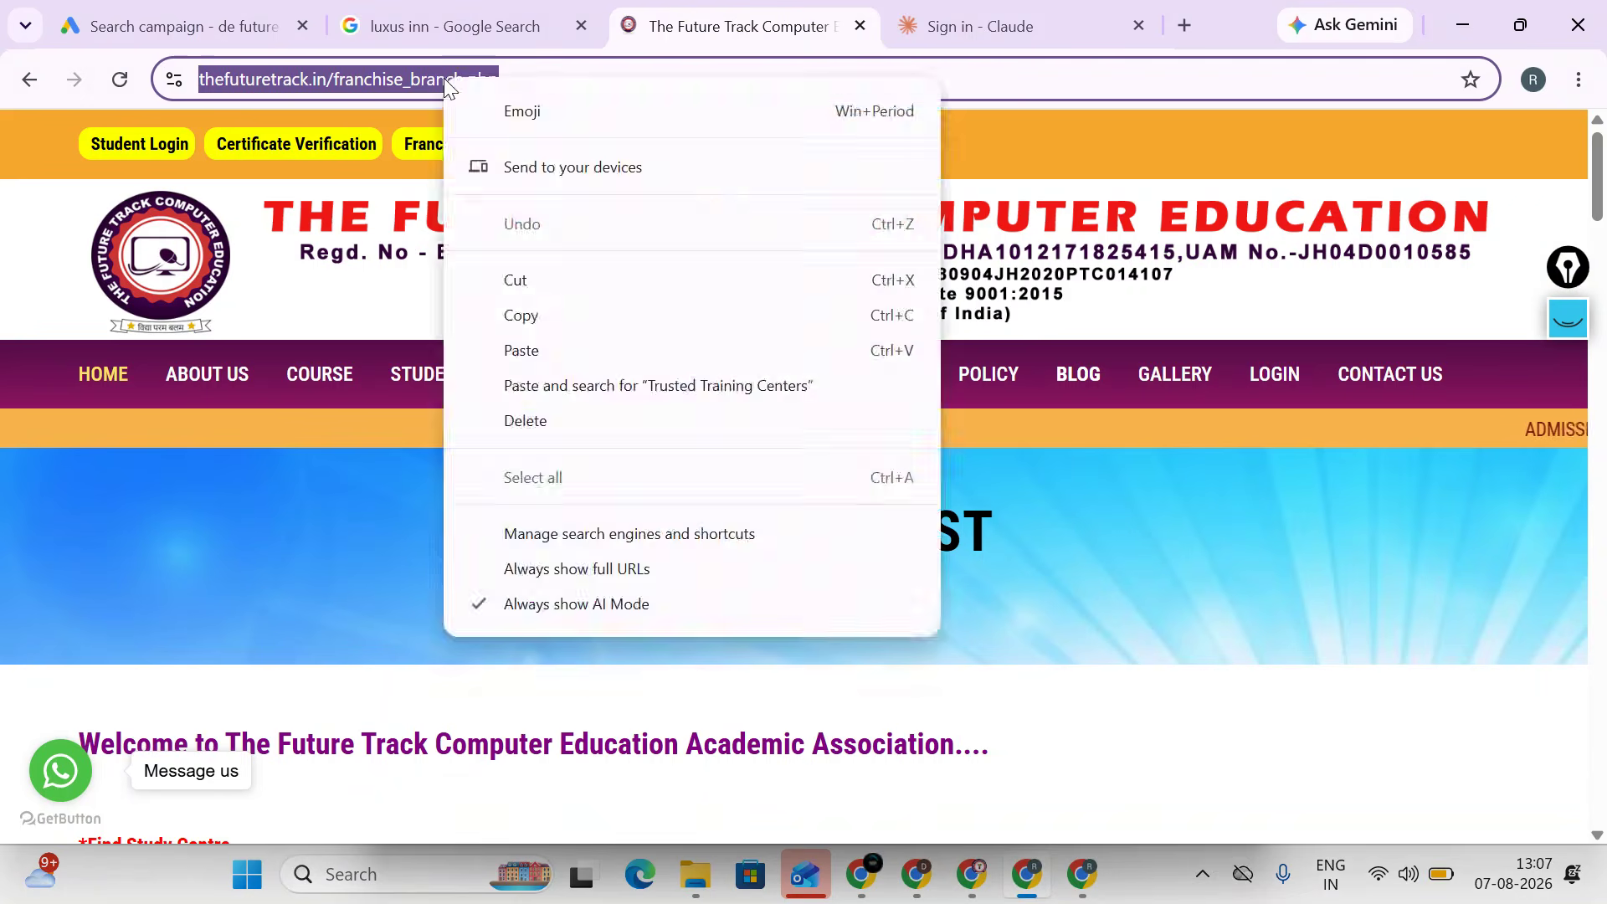
left_click(538, 316)
left_click(240, 31)
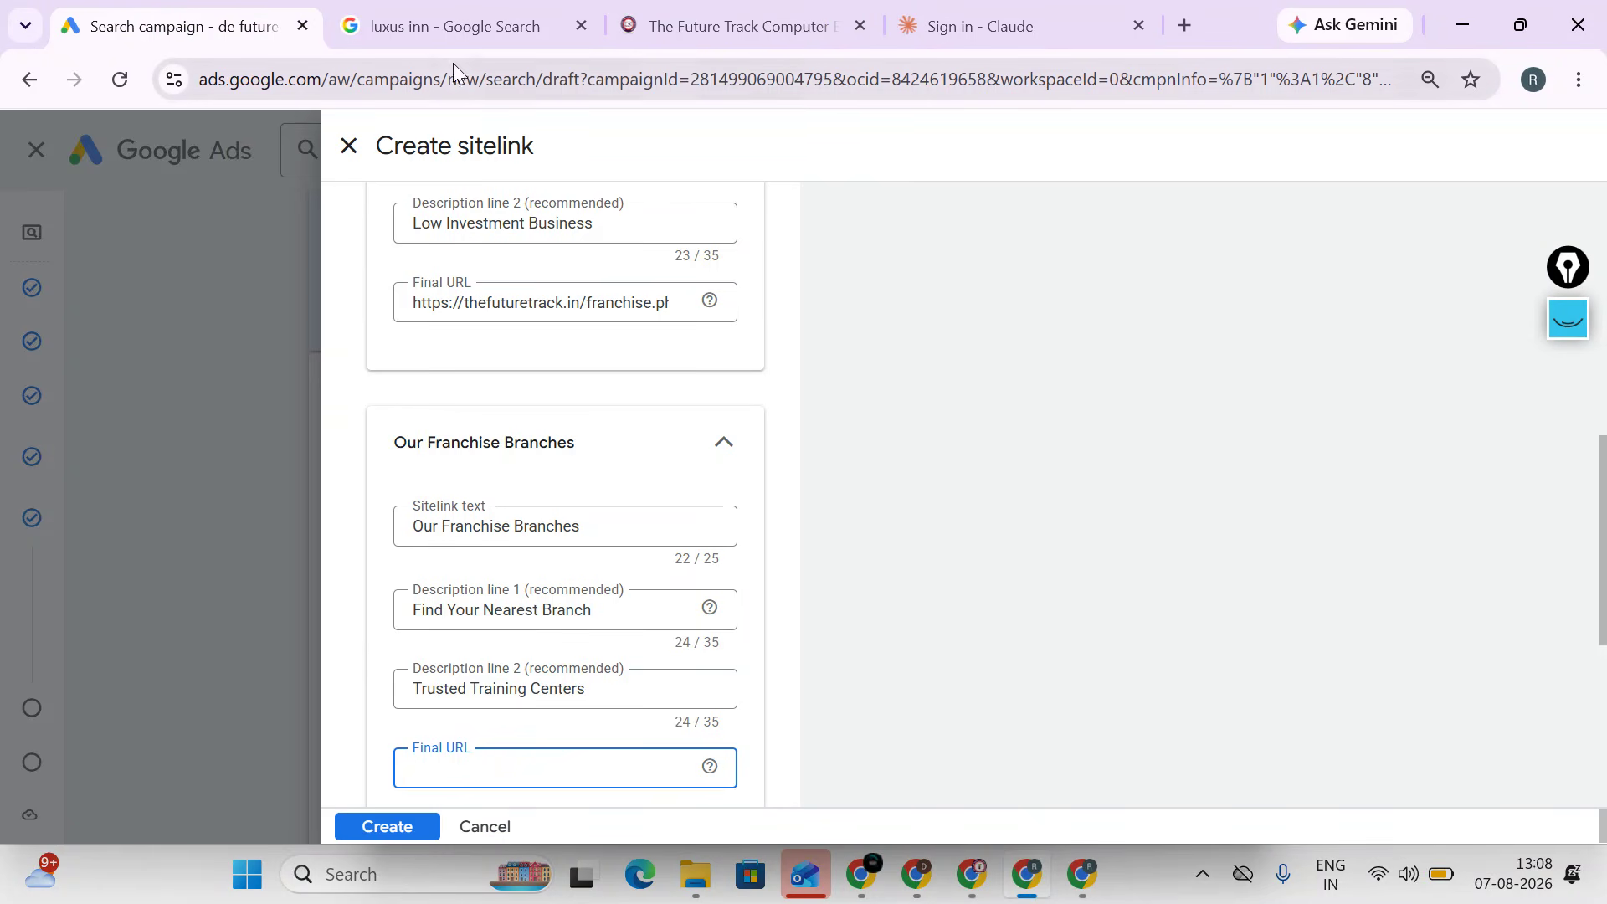
left_click(736, 26)
left_click(326, 75)
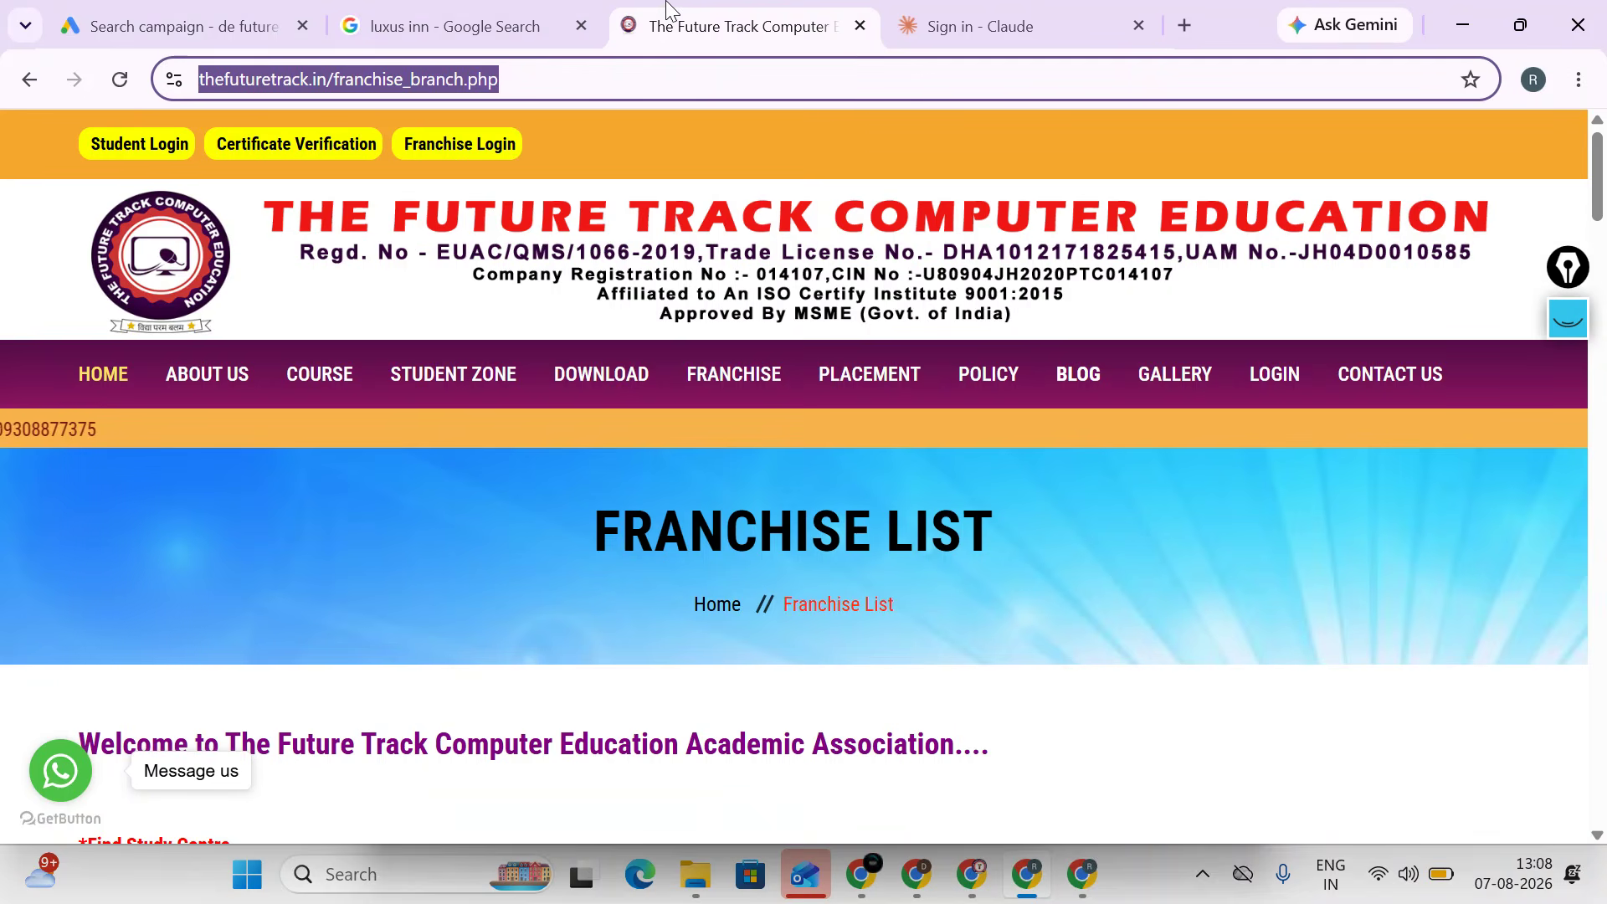
right_click(327, 73)
left_click(418, 319)
left_click(215, 18)
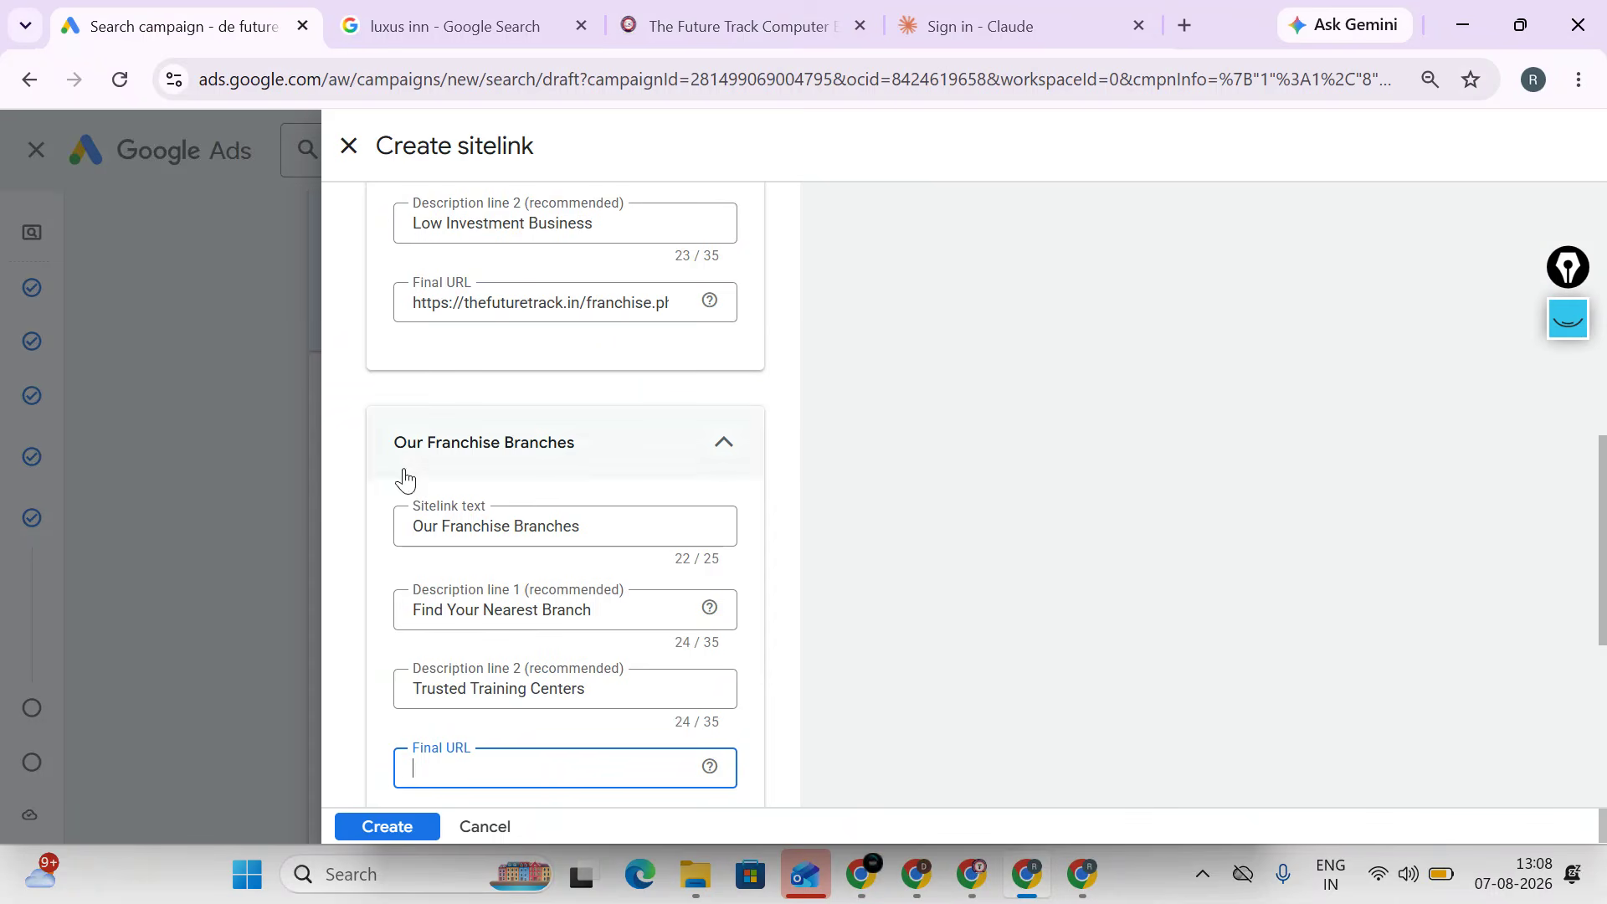
right_click(459, 764)
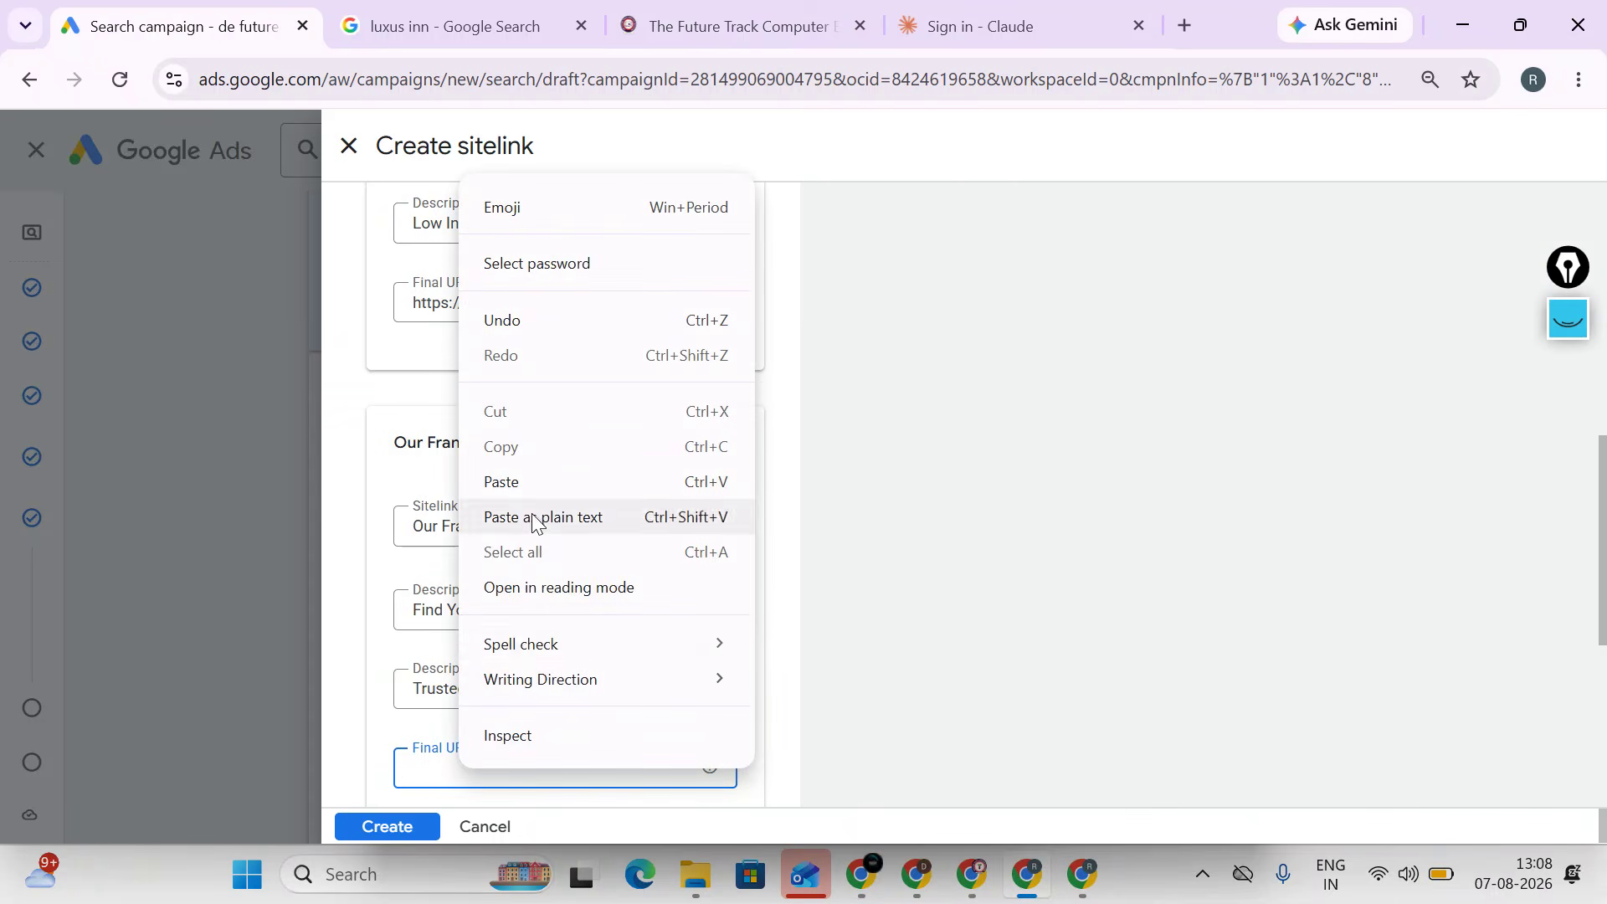
left_click(536, 478)
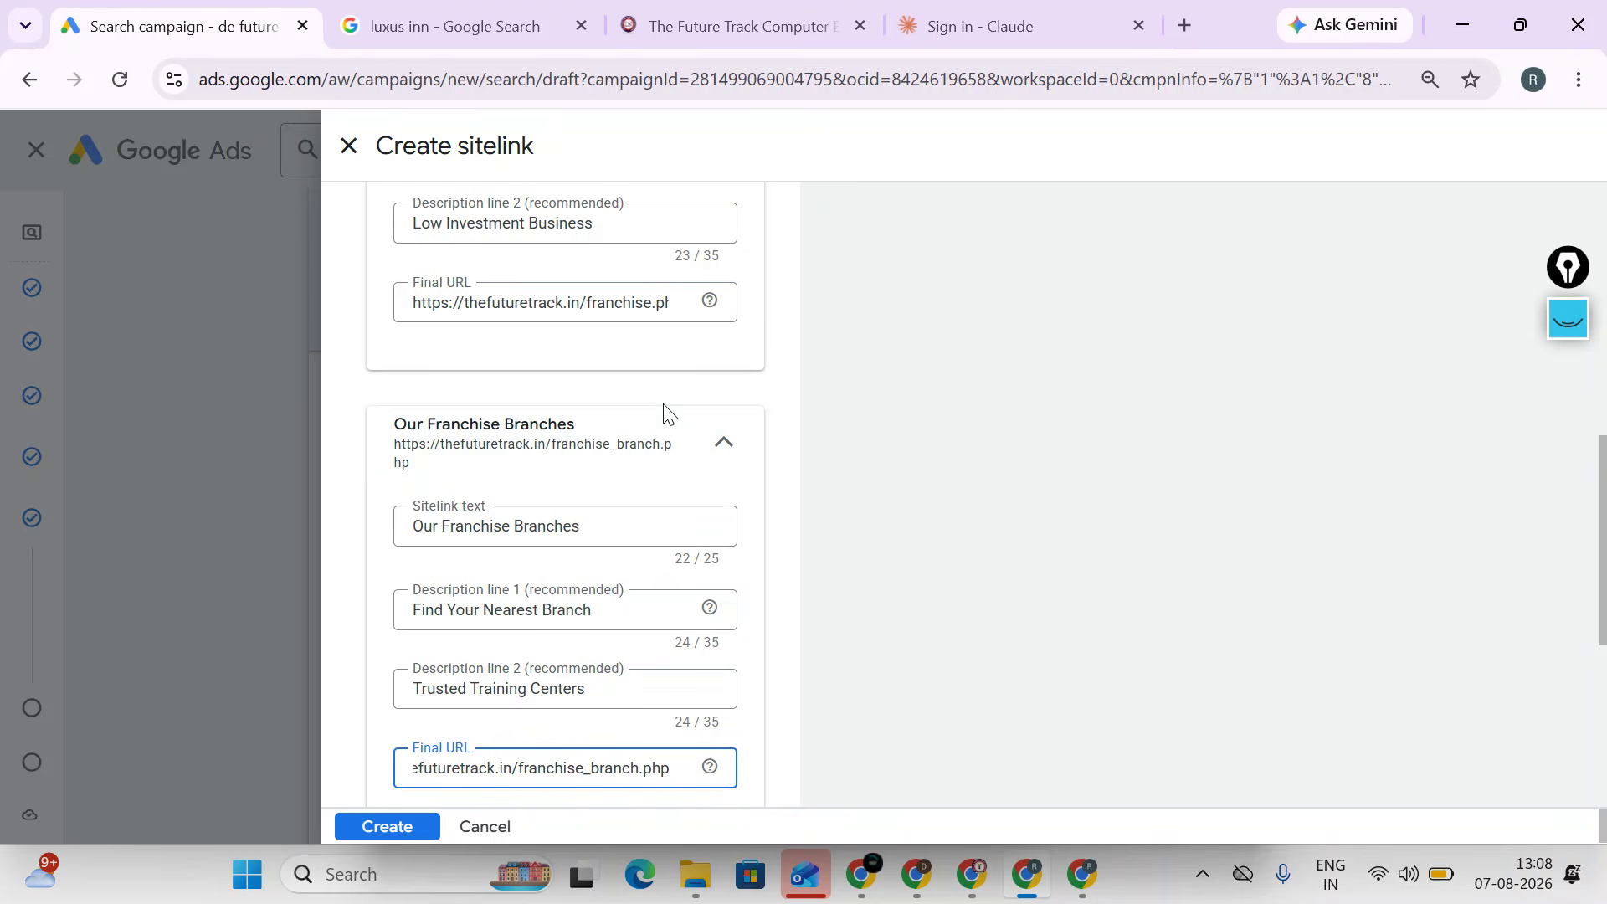
scroll(427, 649, "down", 5)
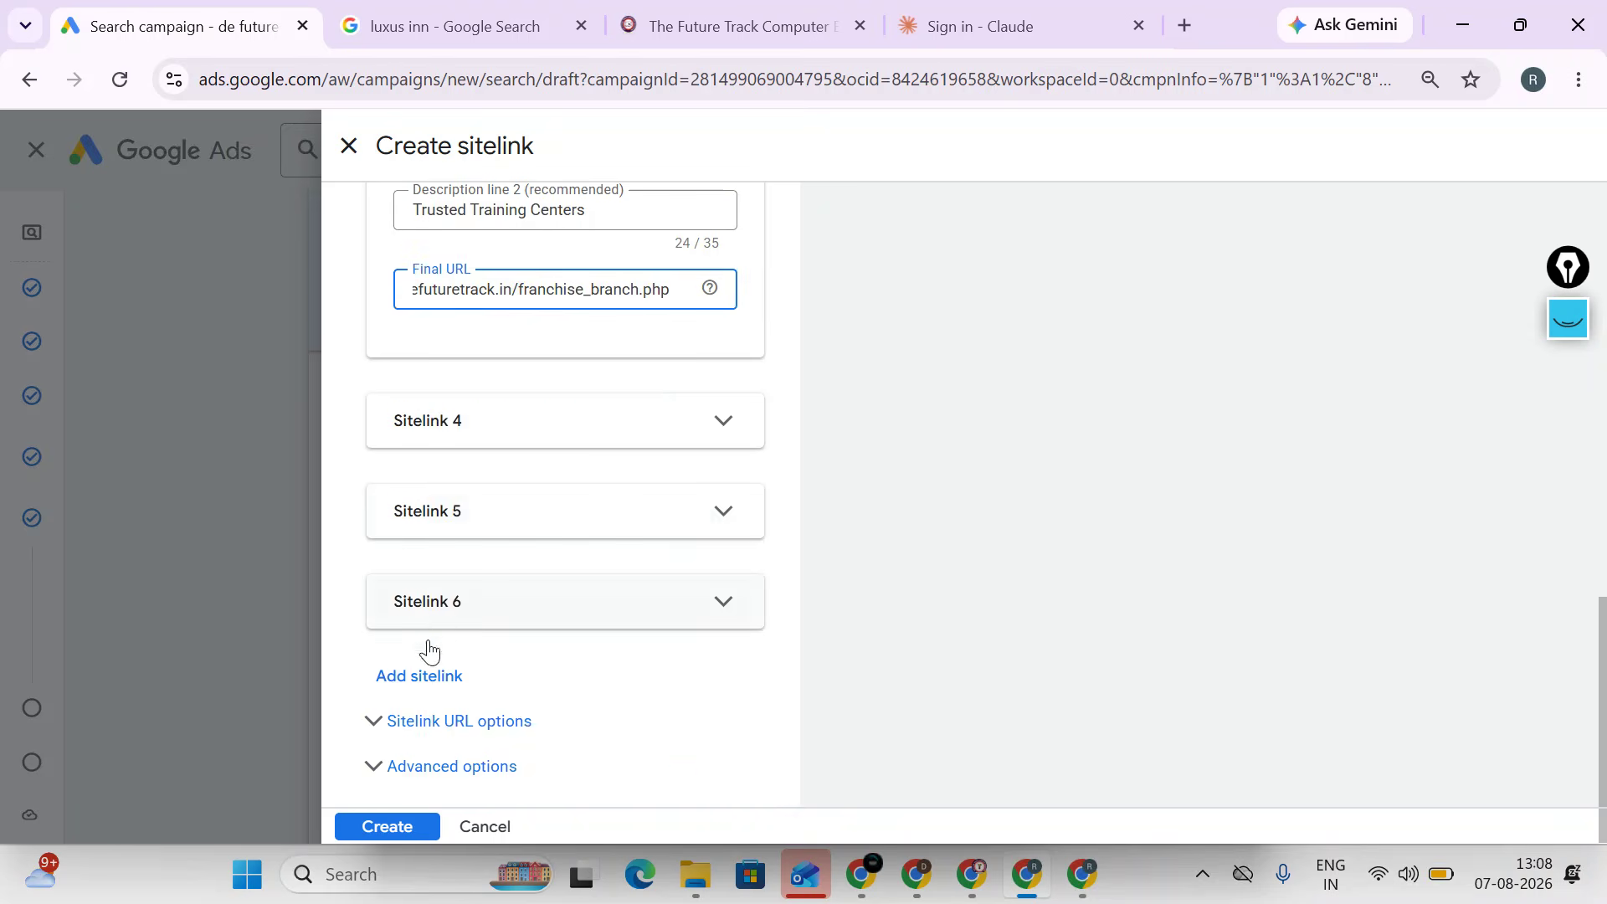
left_click(408, 837)
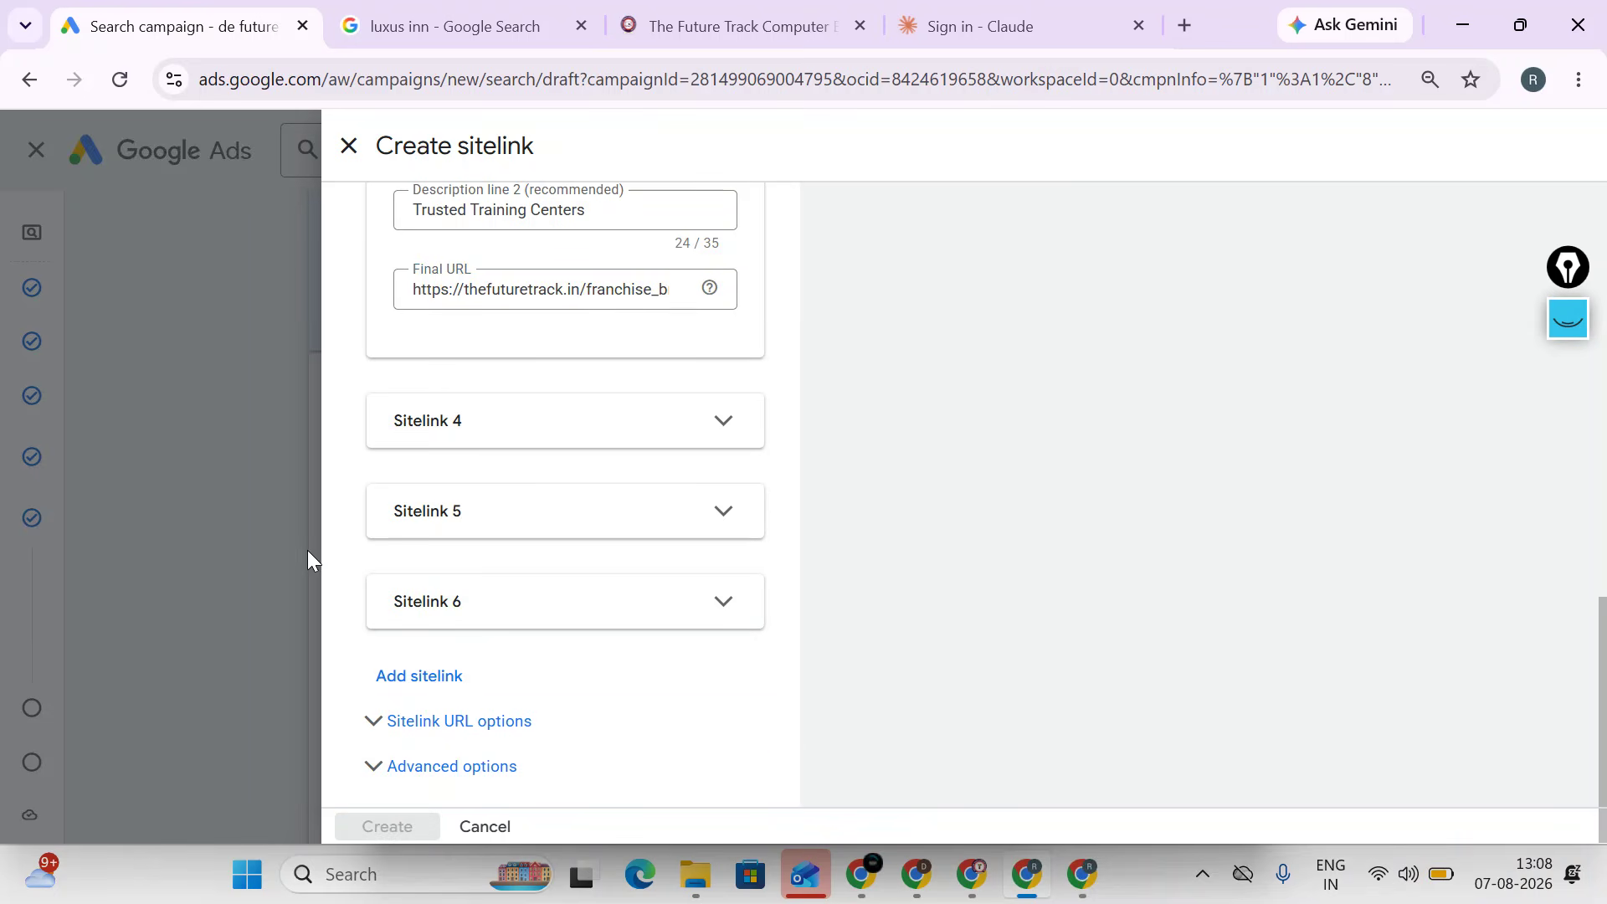
- Add all four existing callout assets to the campaign, including 100% Placement Support and Affordable Course Fees
scroll(308, 550, "down", 4)
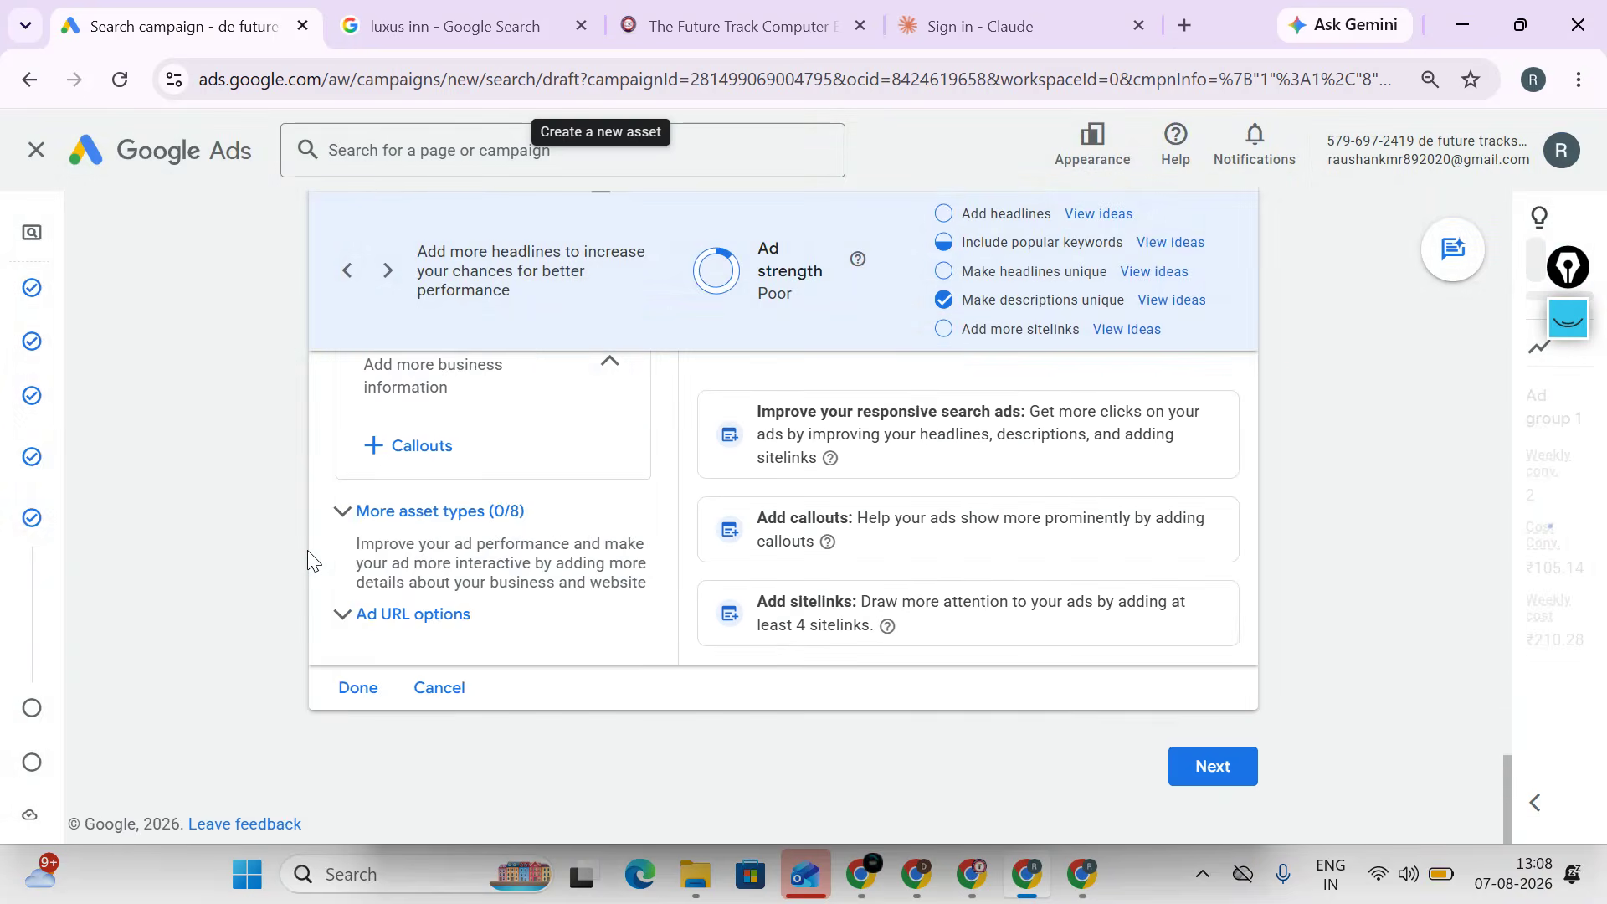
left_click(420, 443)
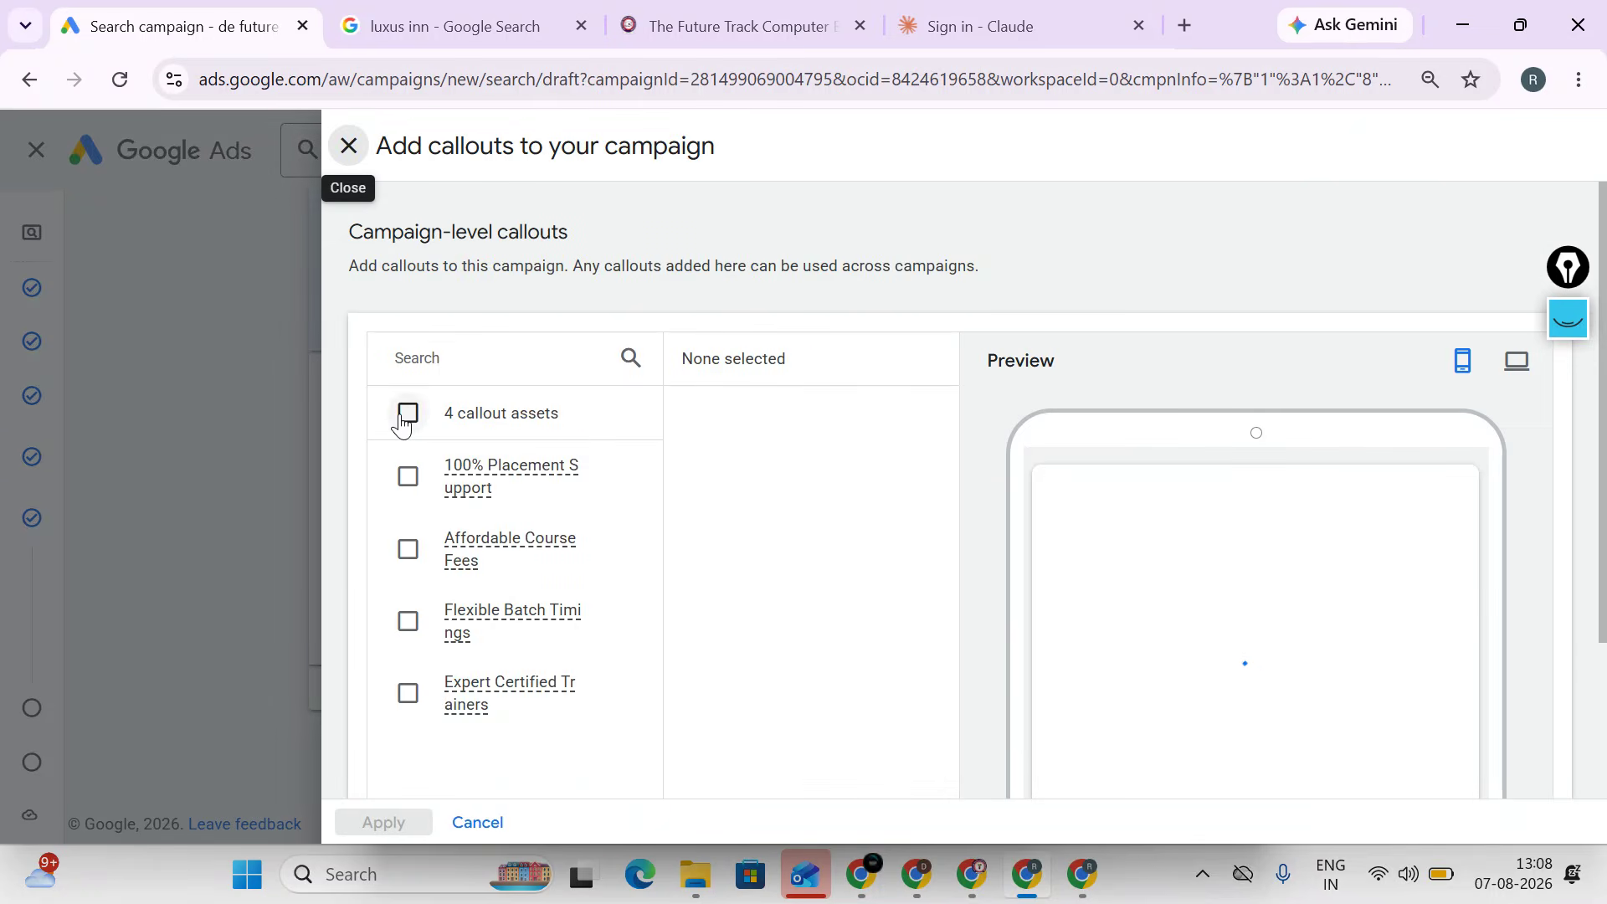
left_click(408, 412)
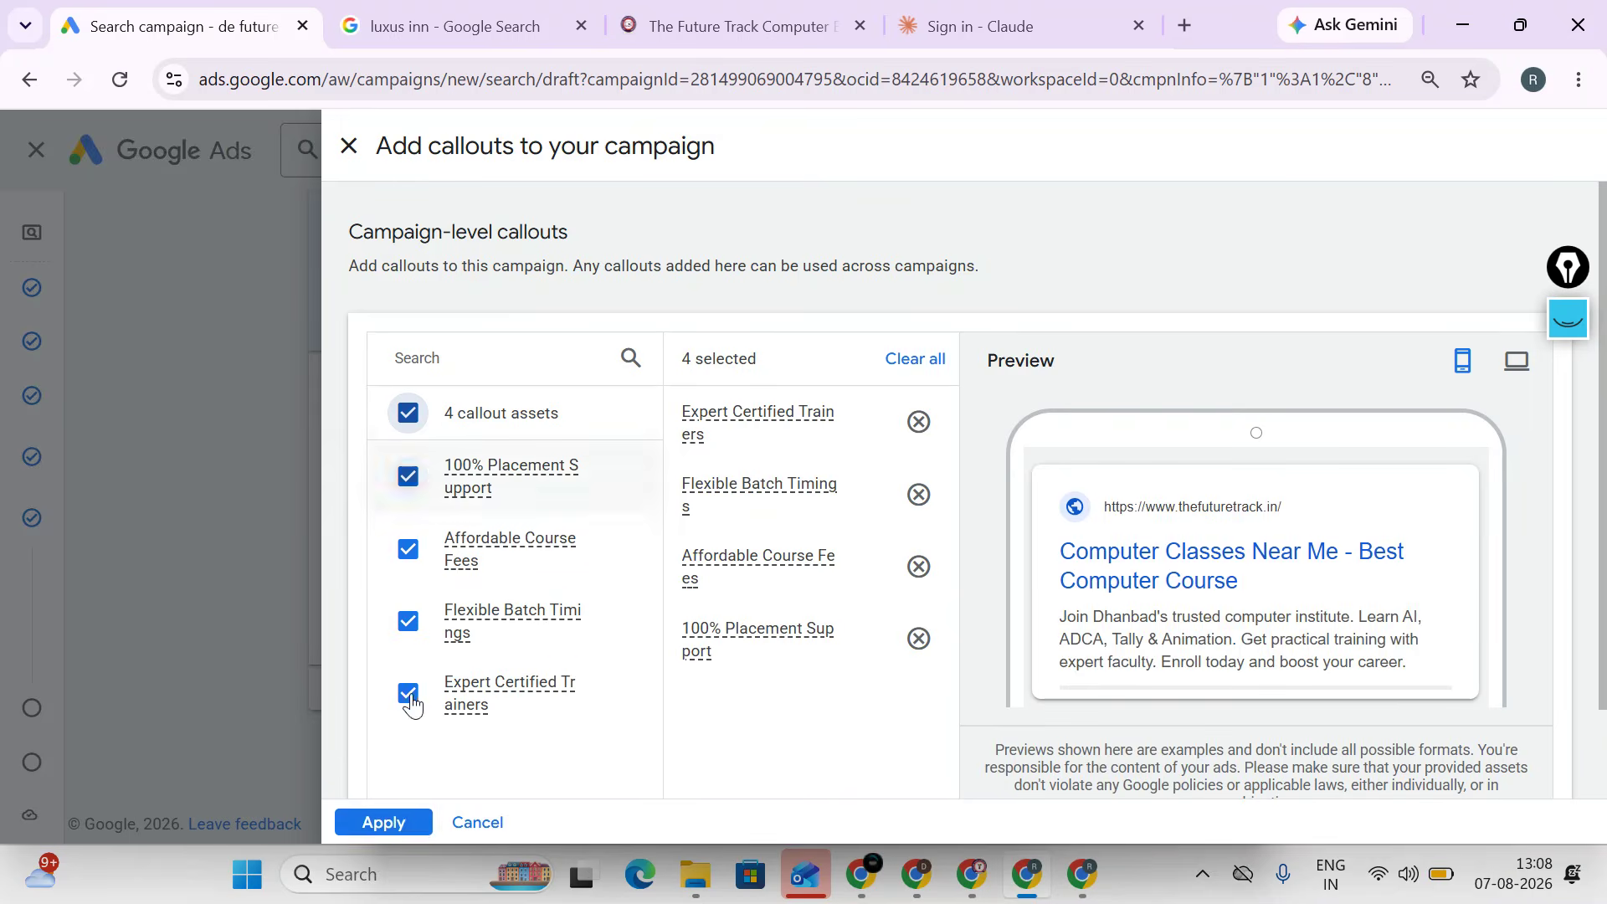
left_click(383, 822)
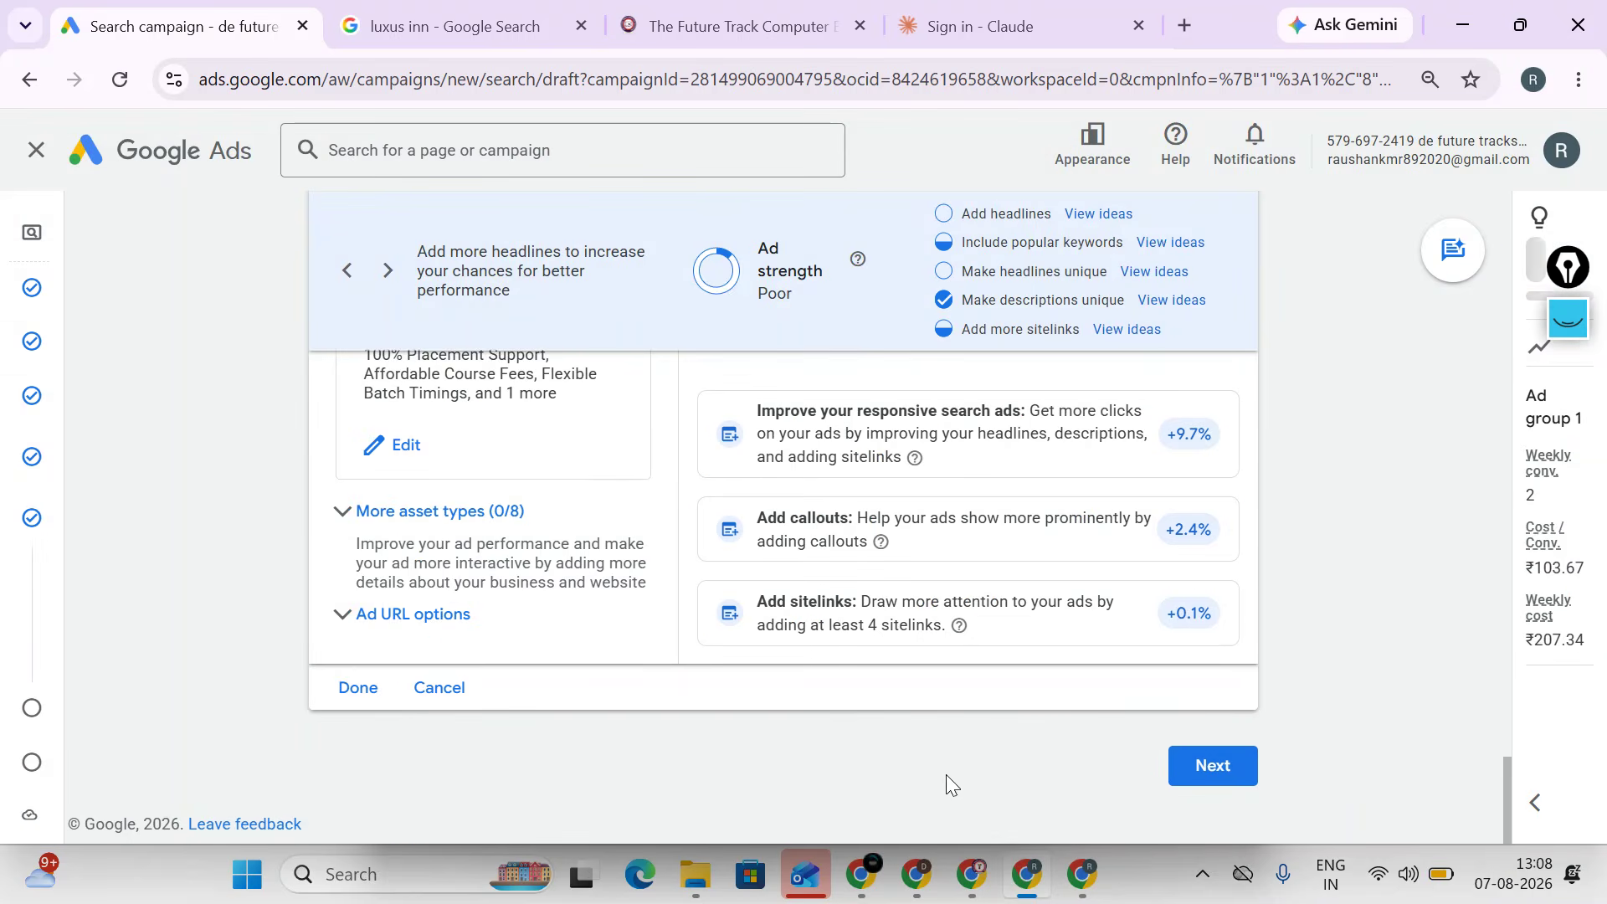
- Proceed to the budget stage, keep the recommended ₹29.62 average daily budget, and continue to the campaign review
left_click(1192, 768)
scroll(502, 502, "up", 3)
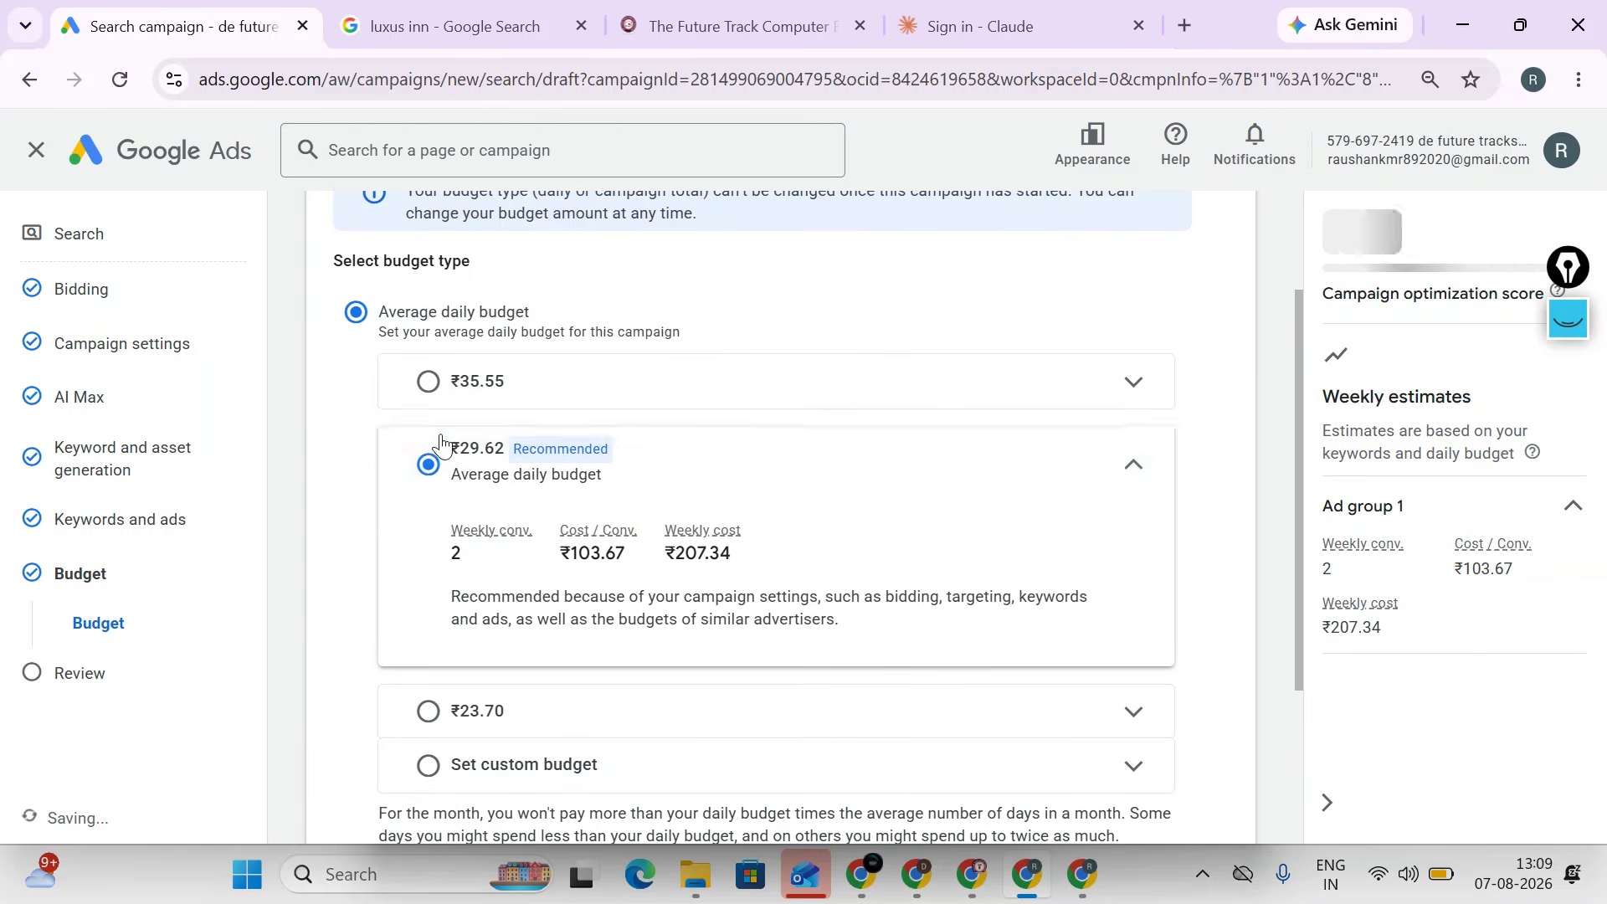
scroll(850, 469, "down", 3)
left_click(1218, 792)
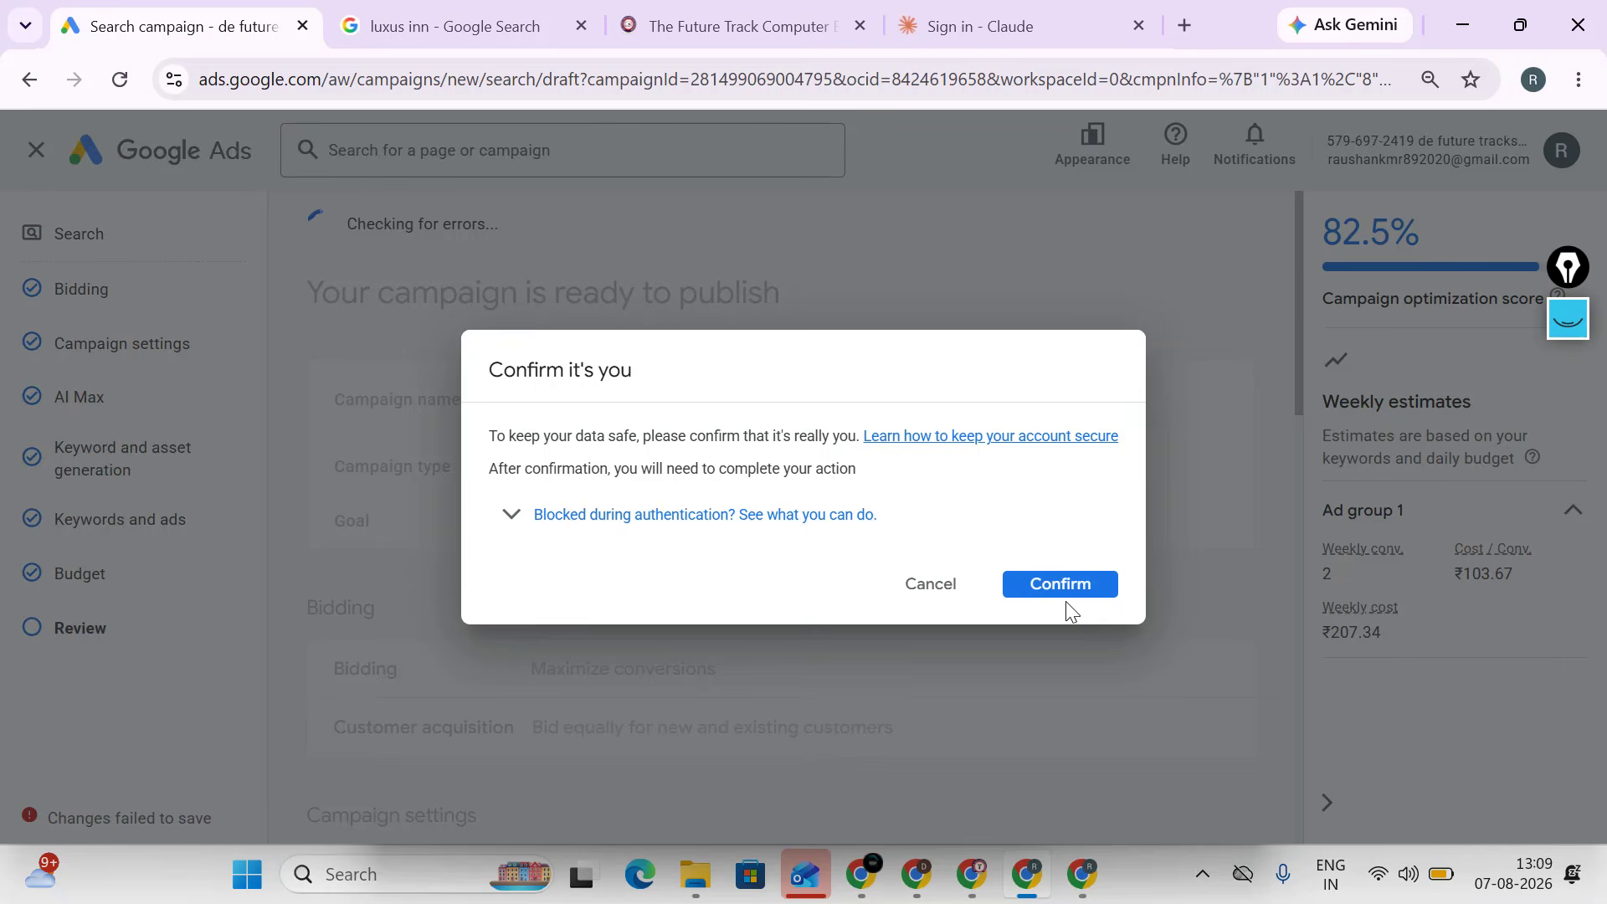
- Start the identity confirmation, choose to add 2-Step Verification, and enter the Google account password to verify the sign-in
left_click(1063, 599)
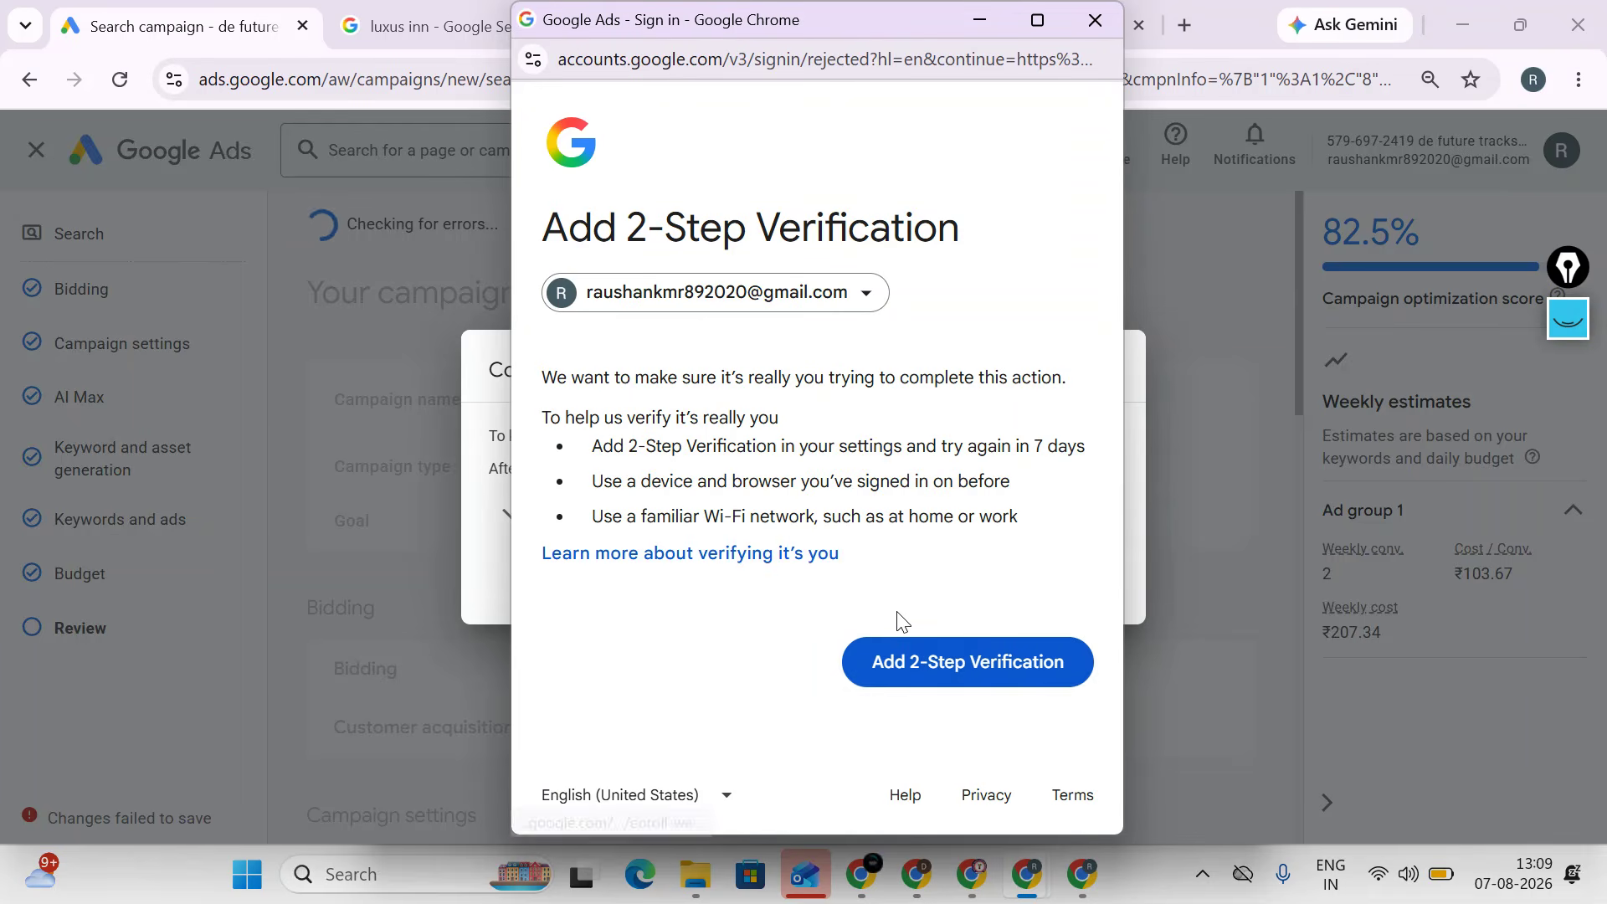
left_click(920, 657)
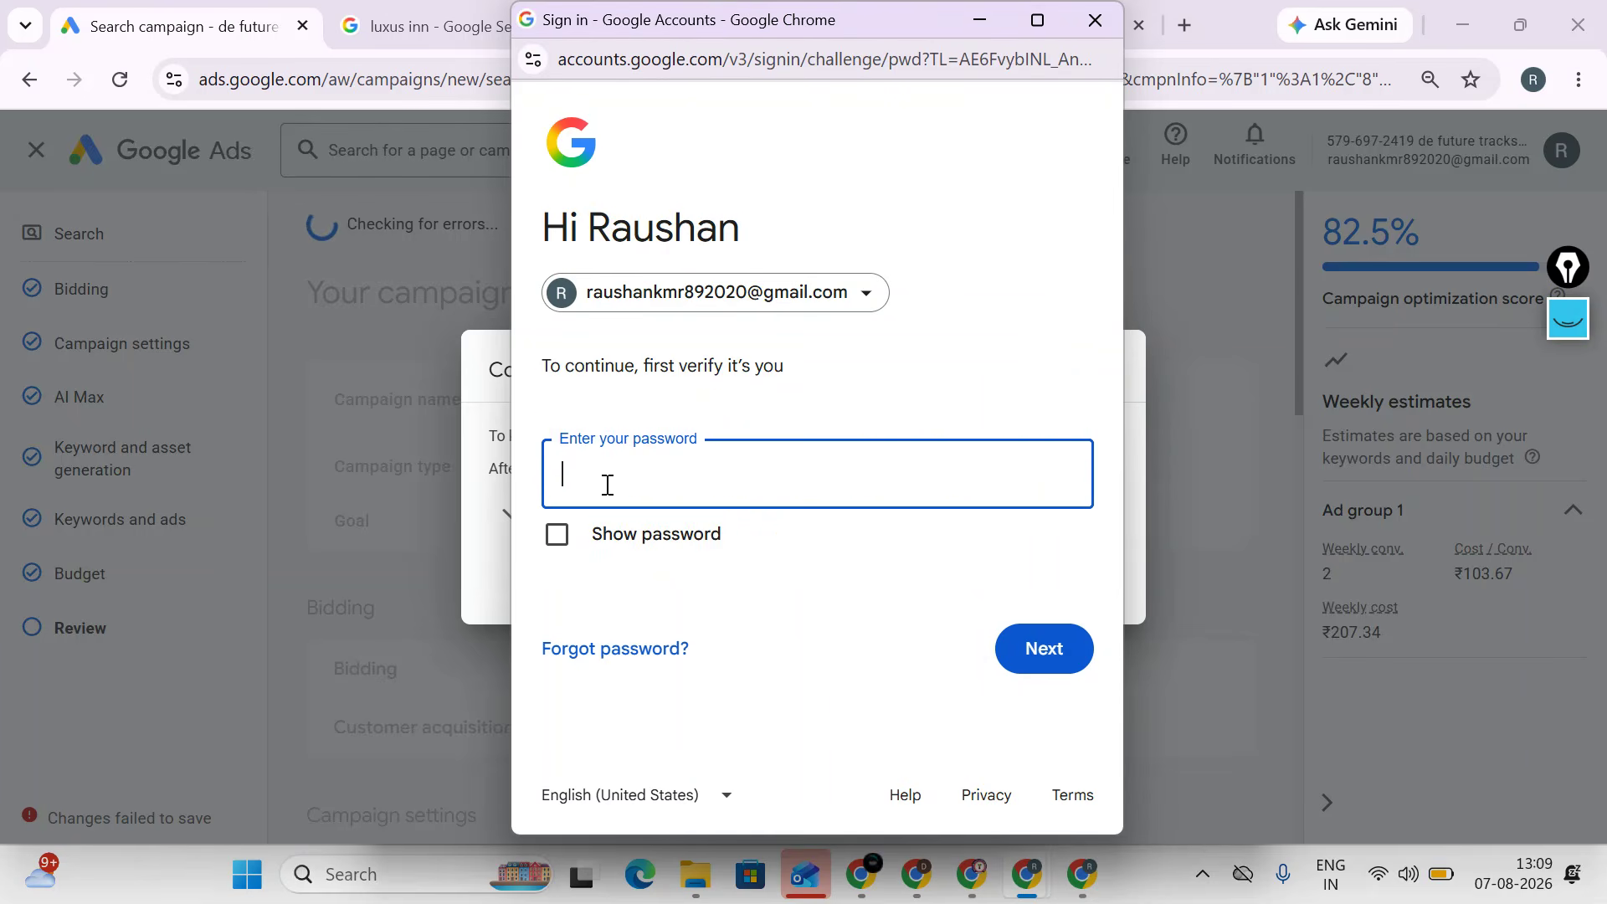
type("••••••••••••")
key("Return")
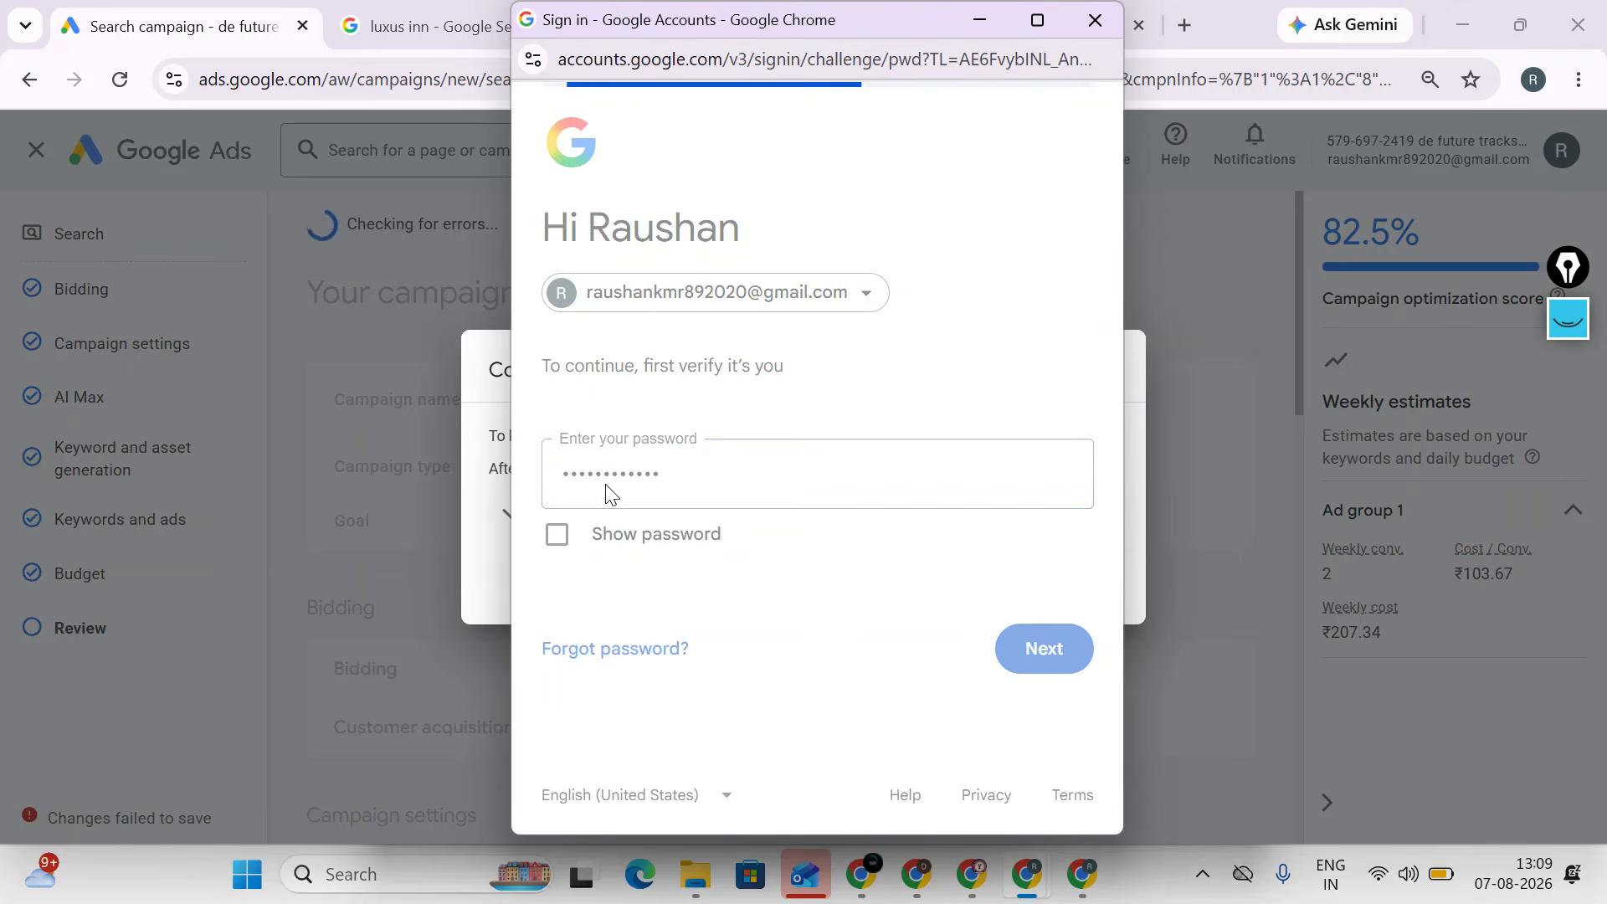
left_click(676, 693)
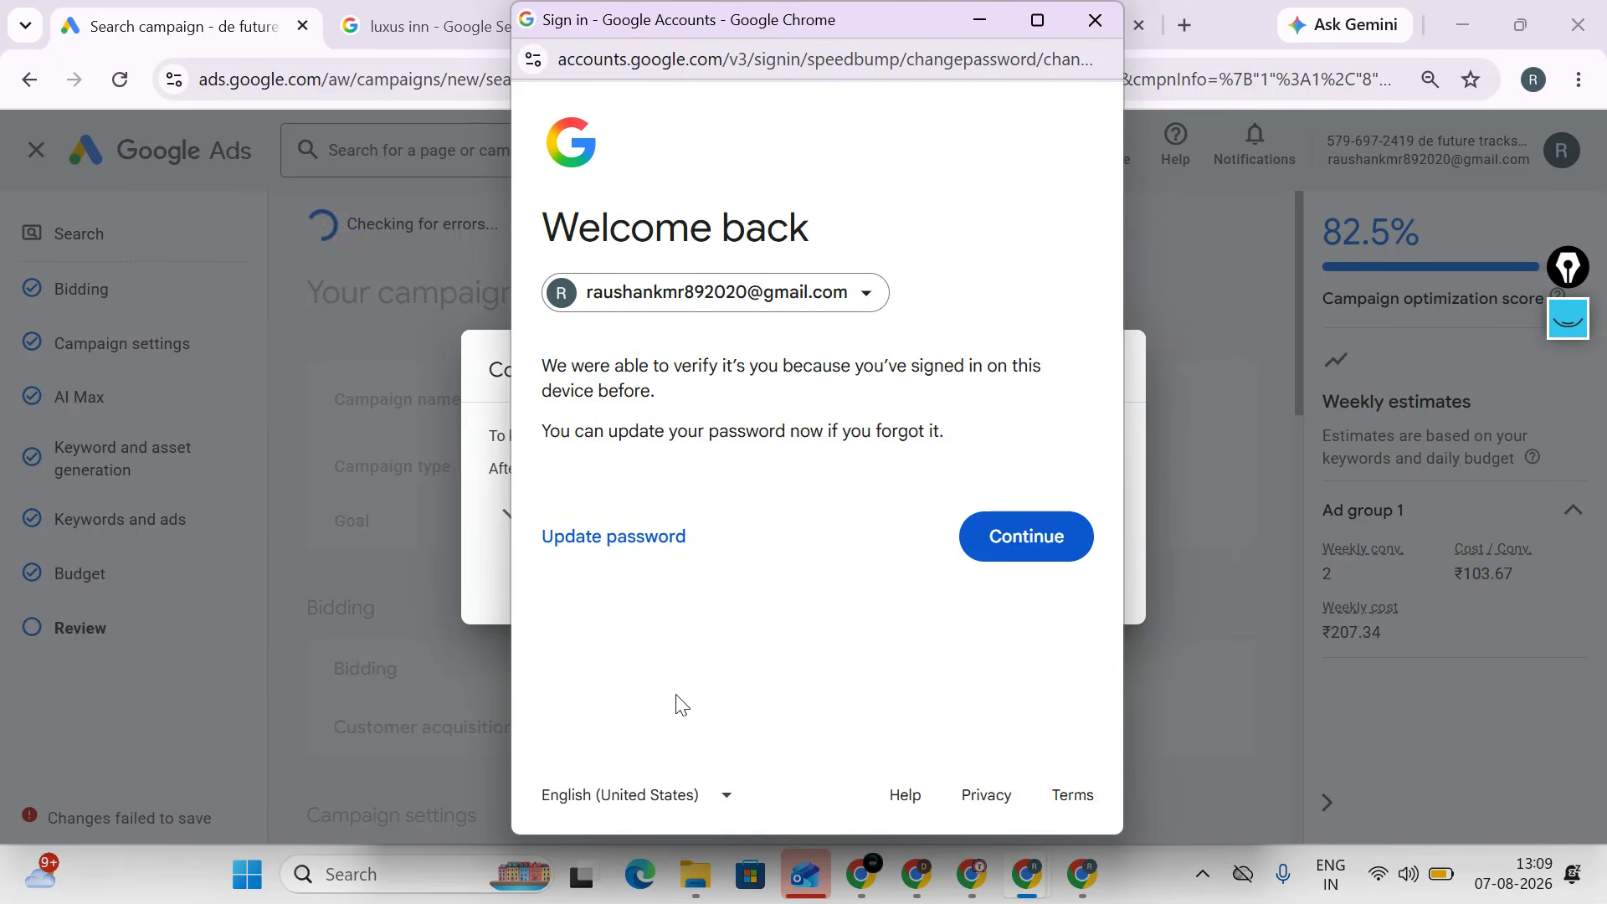
left_click(999, 556)
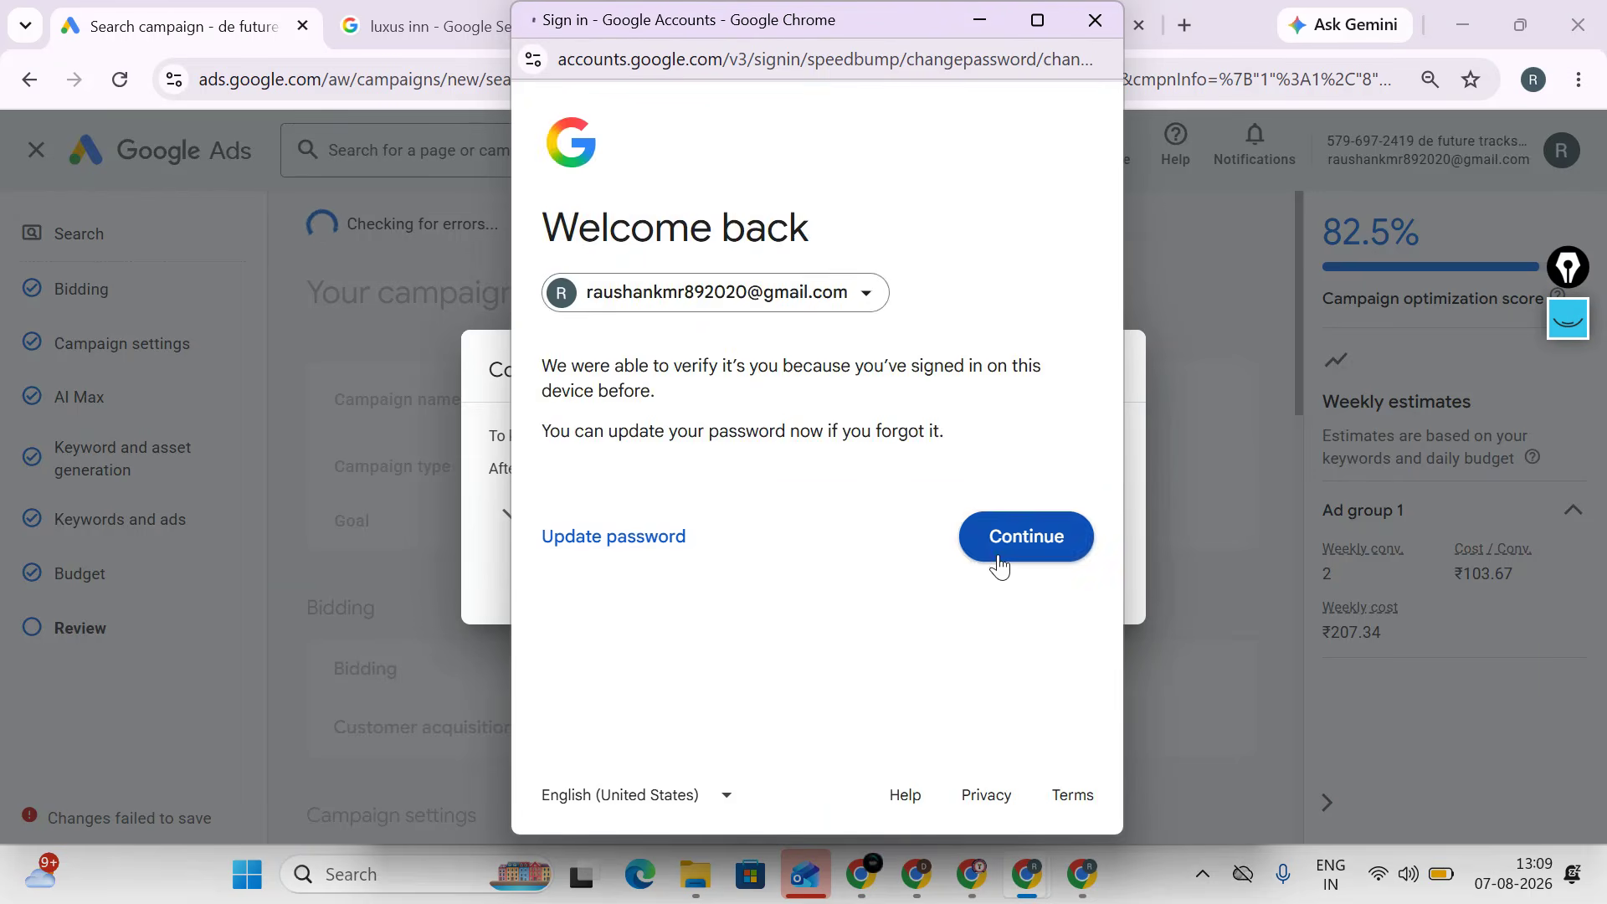
- Look through the account's Security Checkup and 2-Step Verification options, and close the account window
left_click(942, 456)
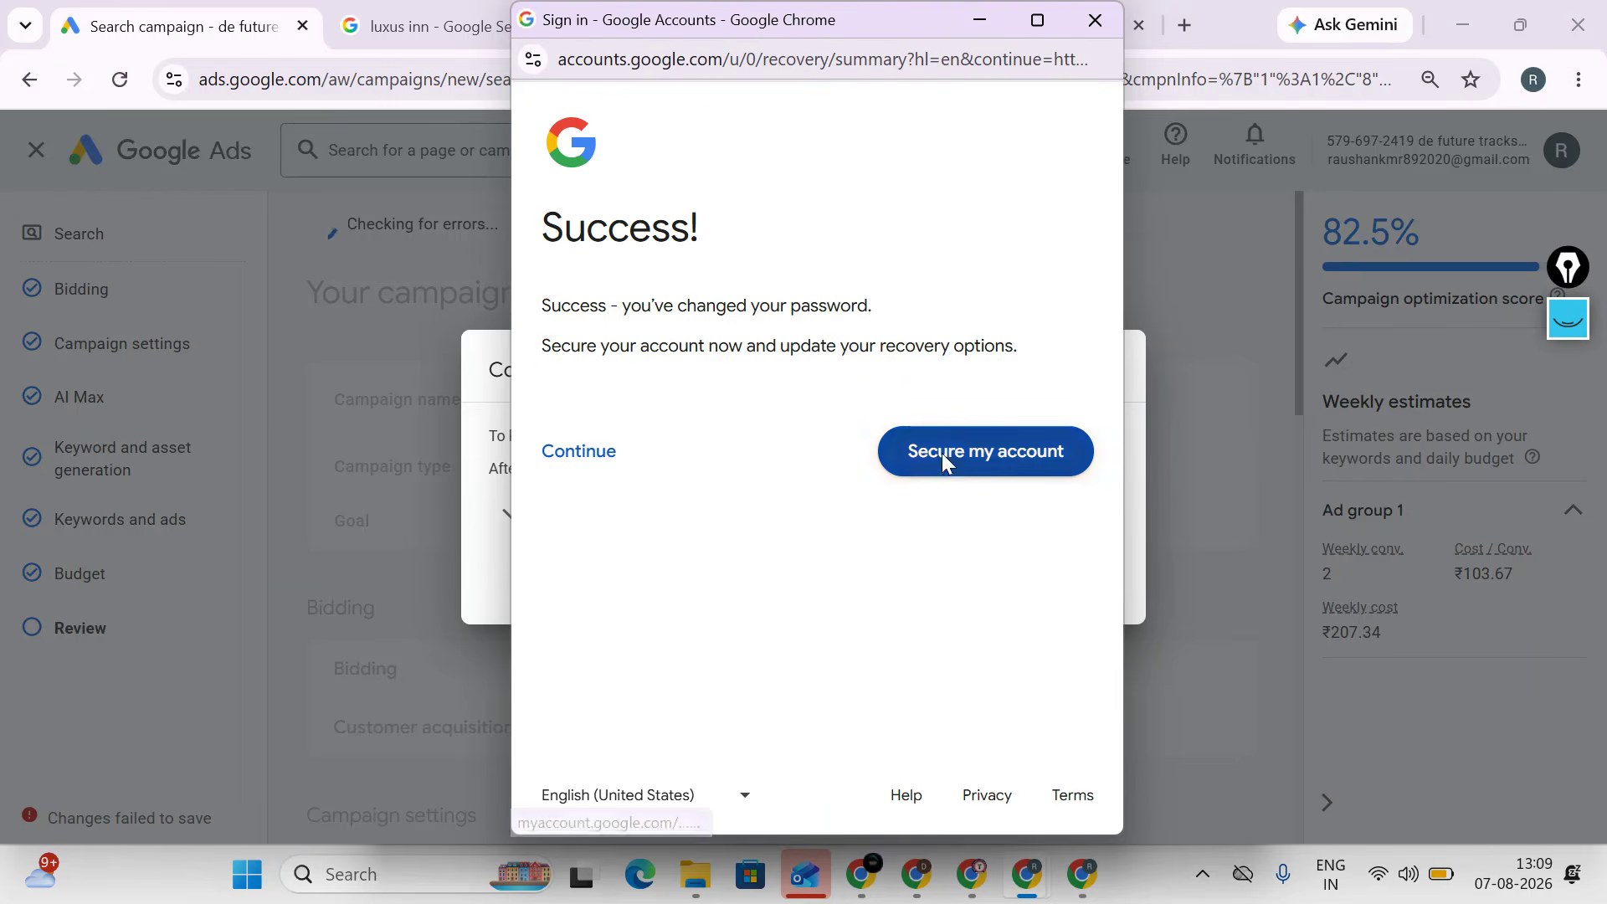
scroll(720, 519, "down", 10)
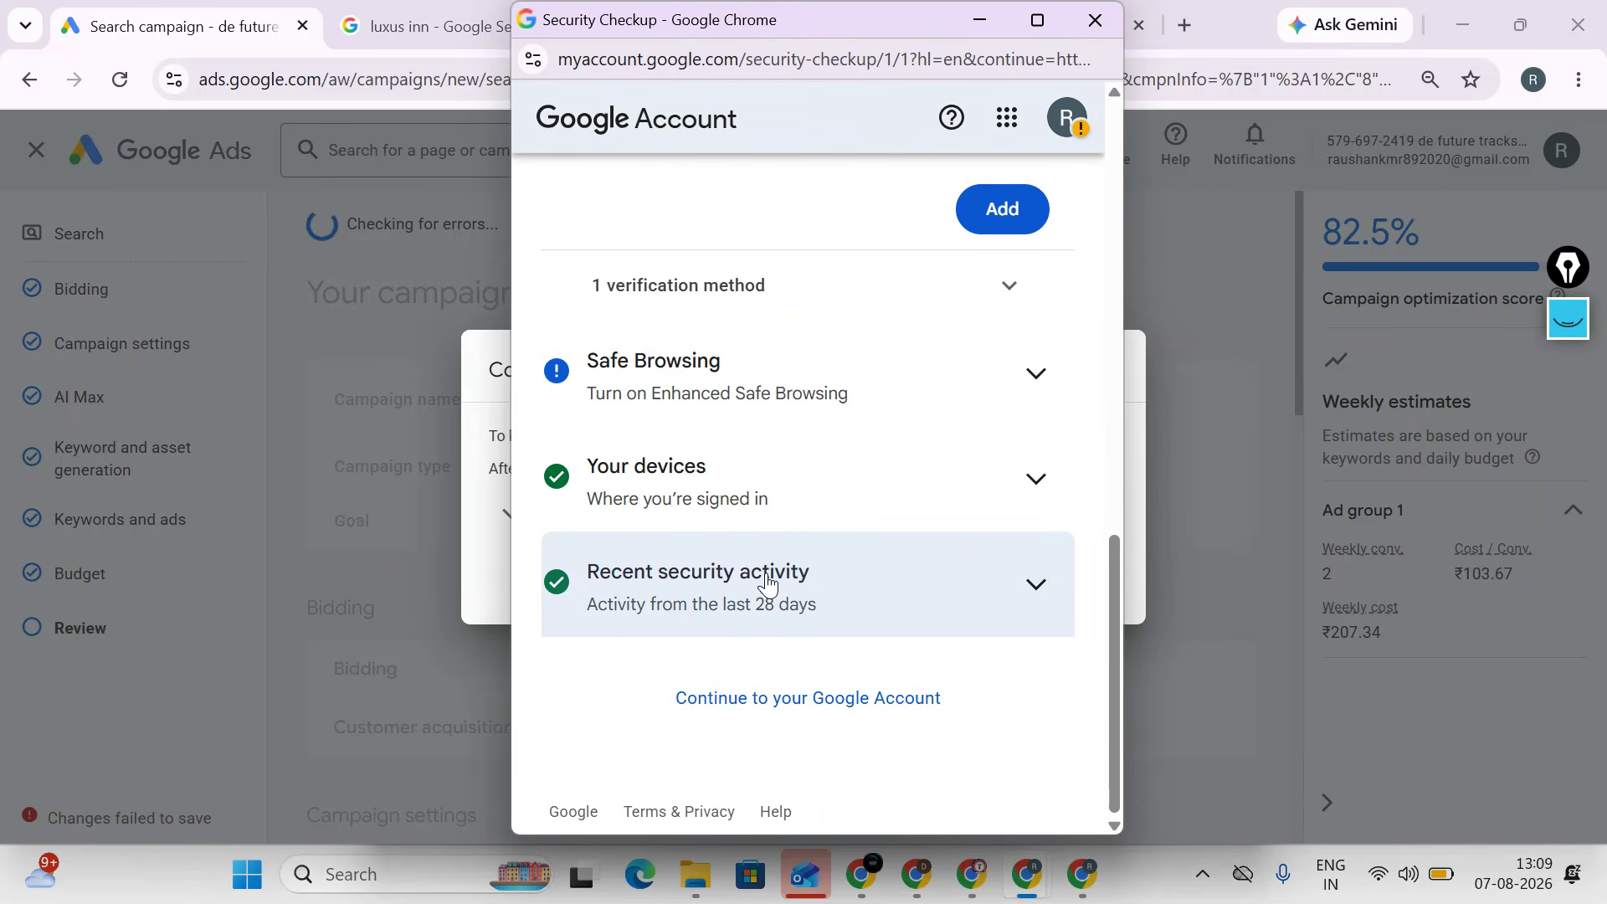
left_click(791, 715)
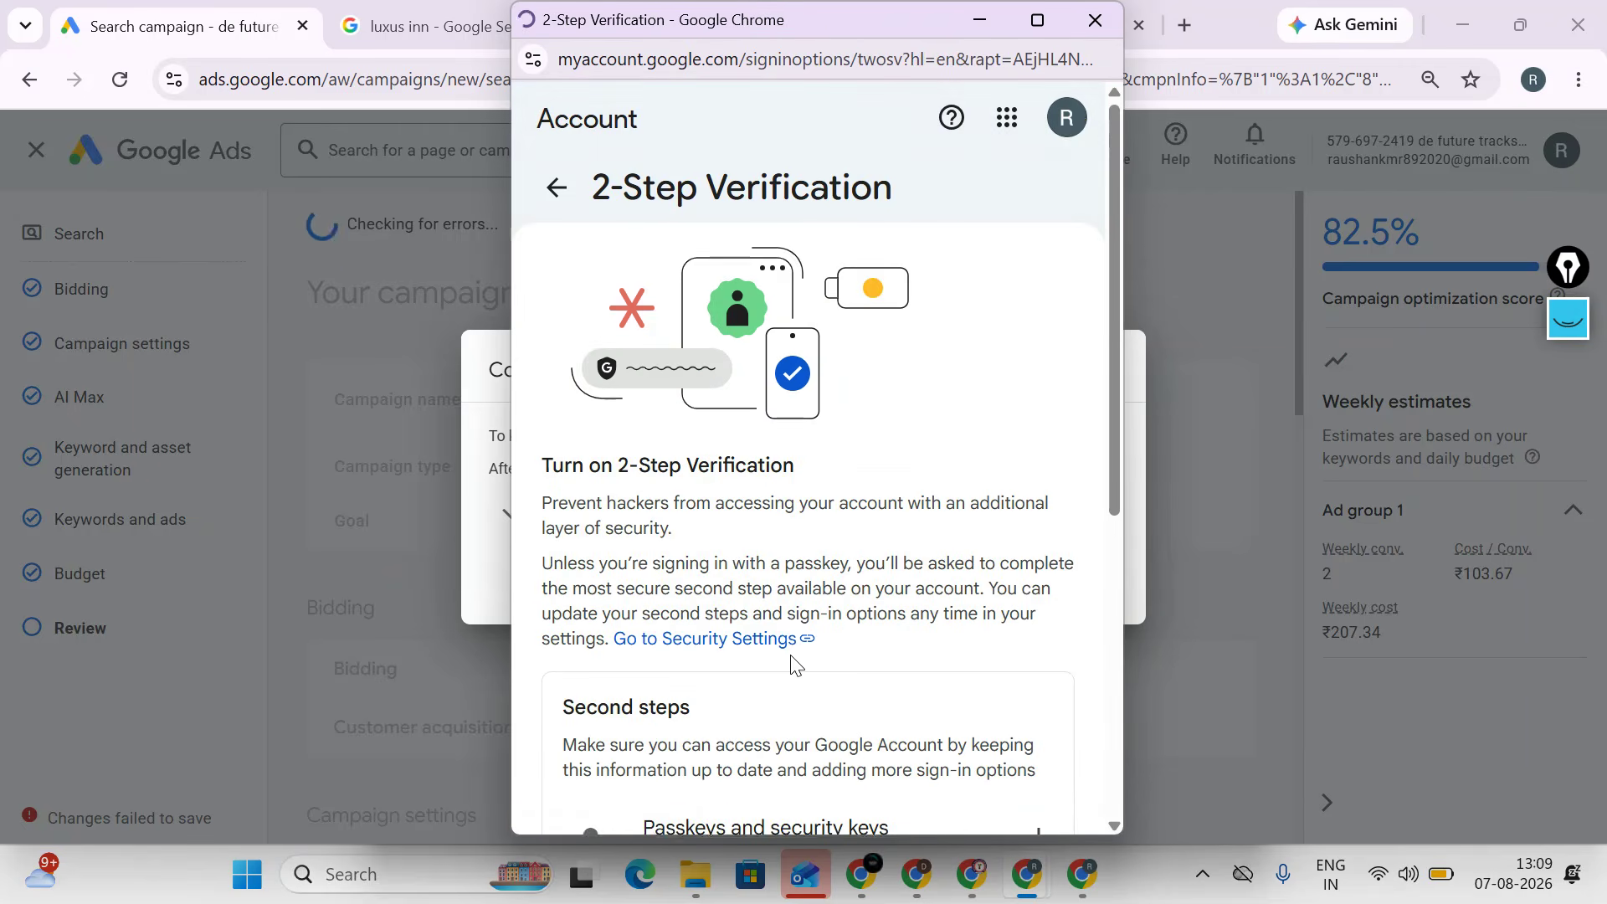
scroll(793, 660, "down", 5)
scroll(871, 552, "up", 5)
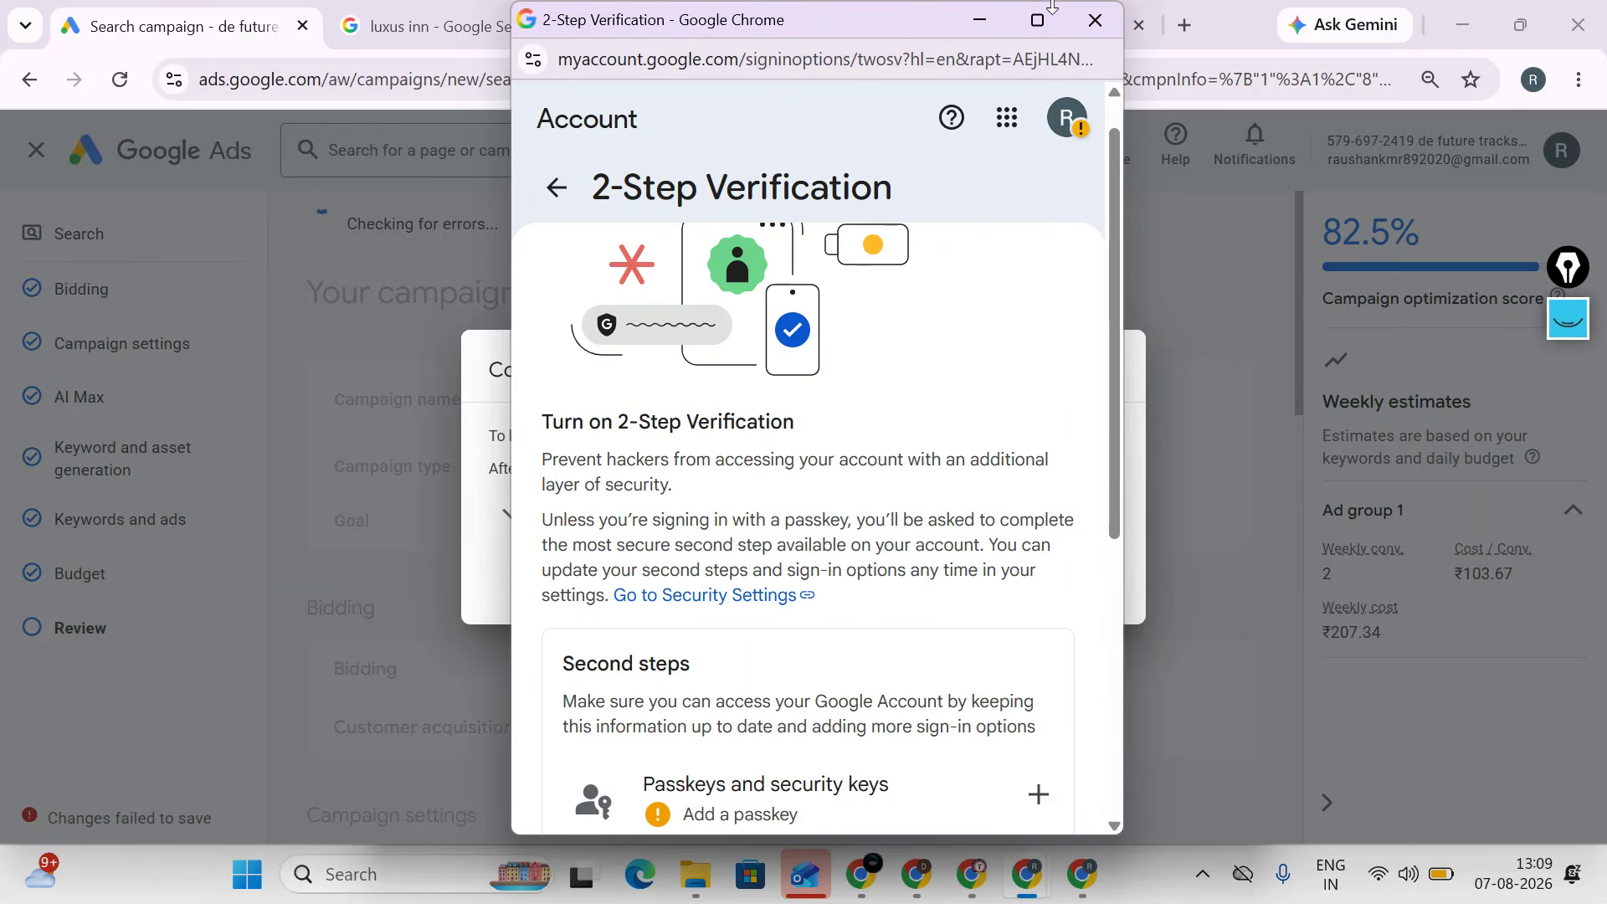
left_click(1063, 59)
left_click(1093, 25)
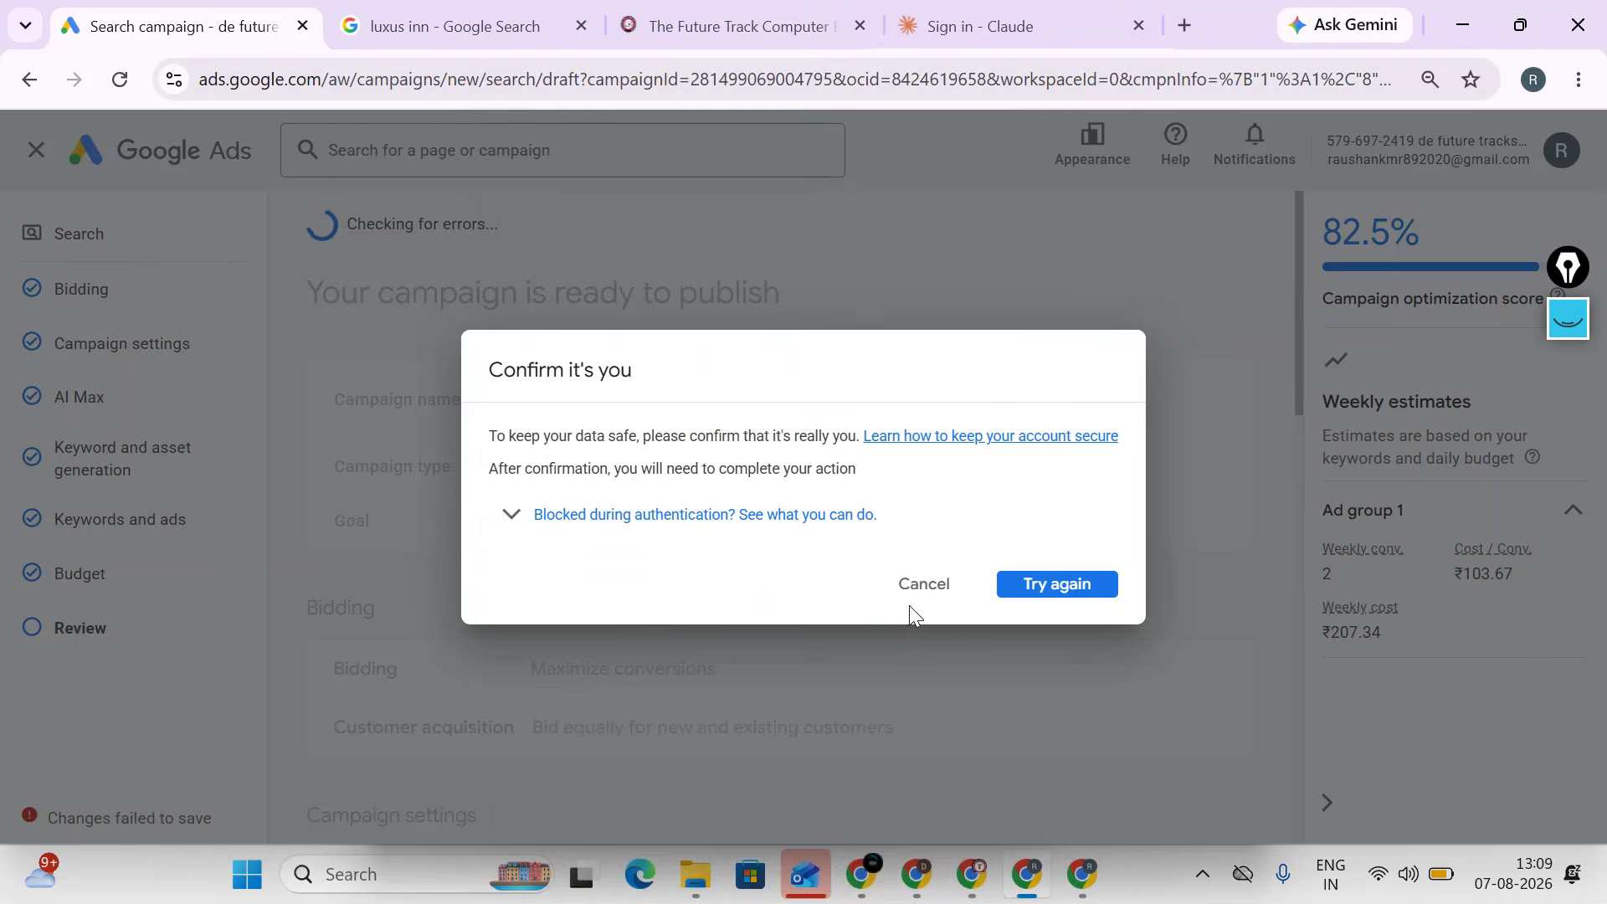
- Retry the identity confirmation through the 2-Step Verification phone number setup, cancel adding a number, and dismiss the confirmation request
left_click(1053, 590)
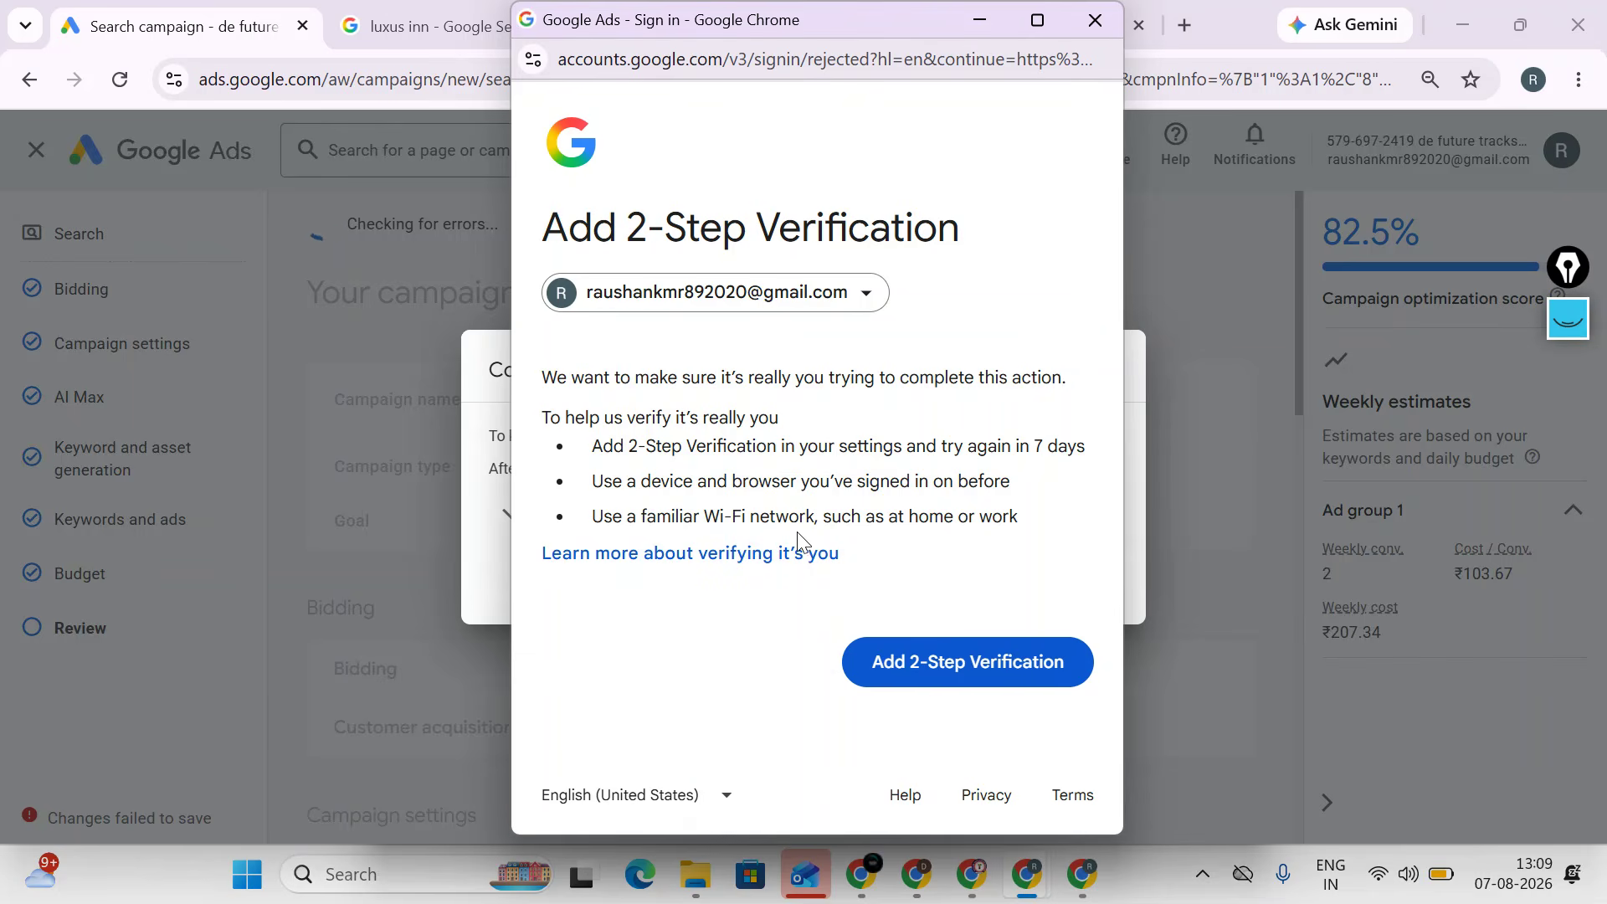
left_click(951, 658)
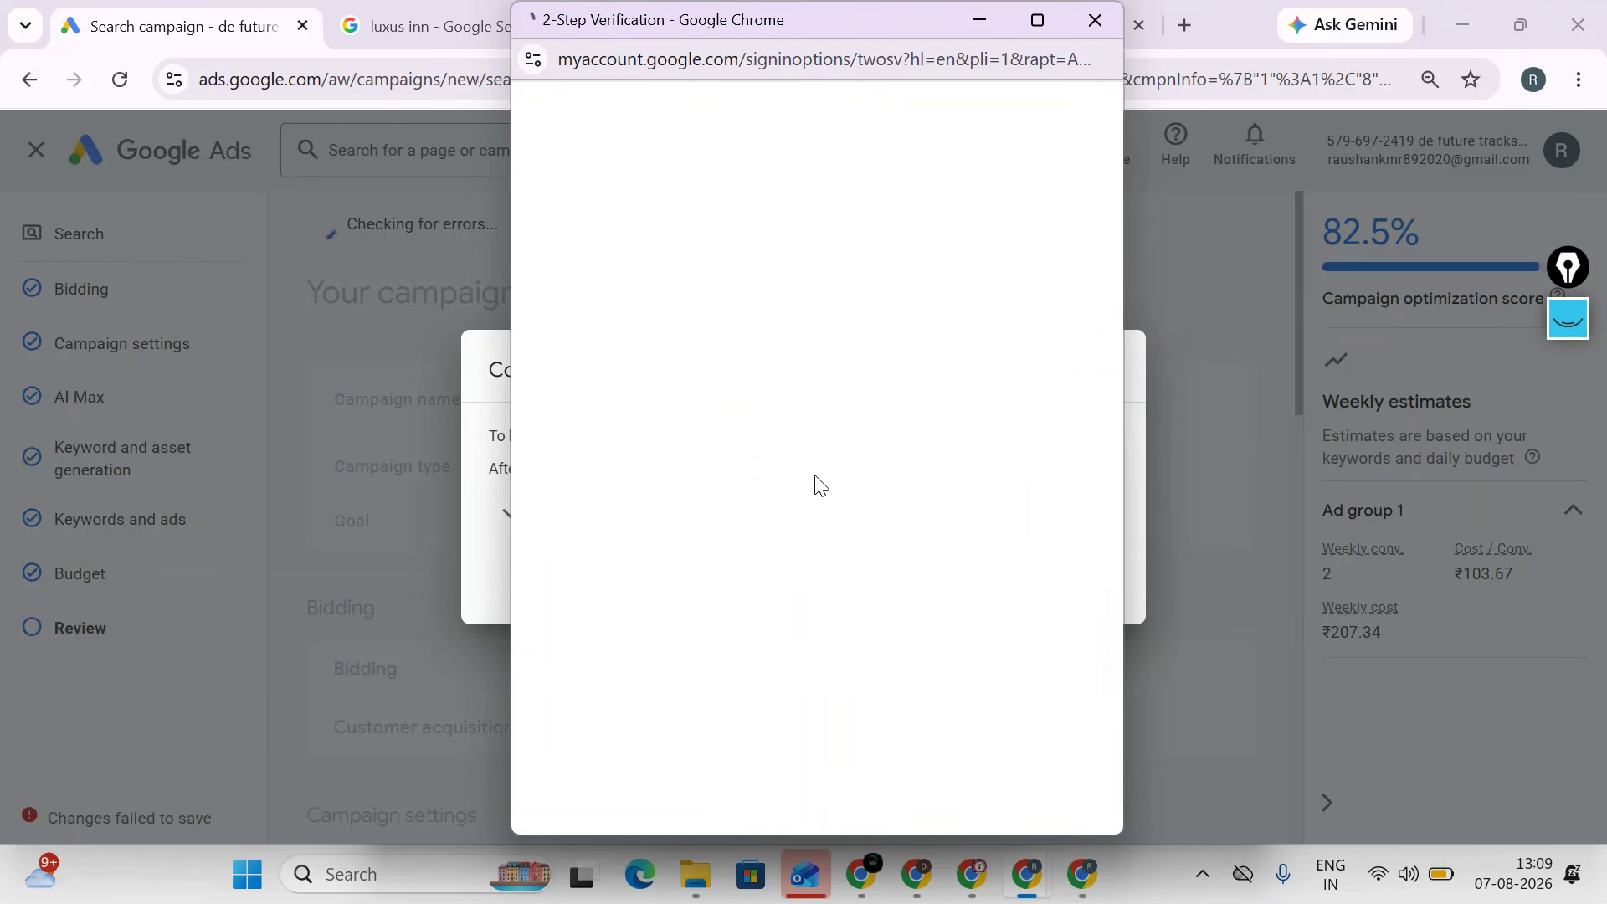
scroll(787, 460, "down", 5)
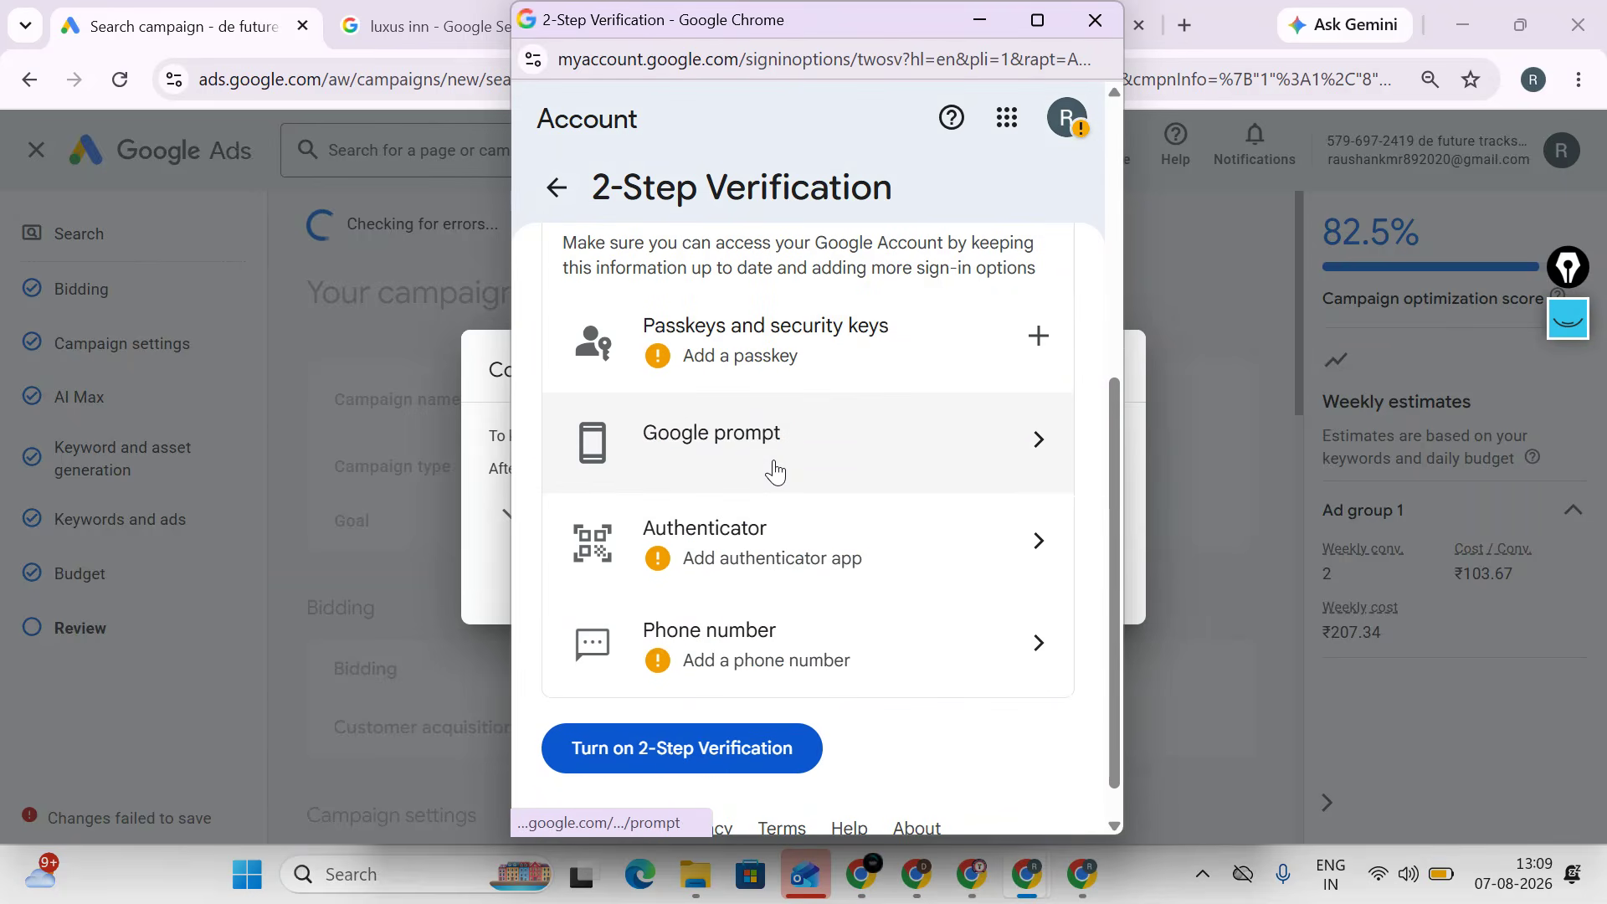
left_click(801, 666)
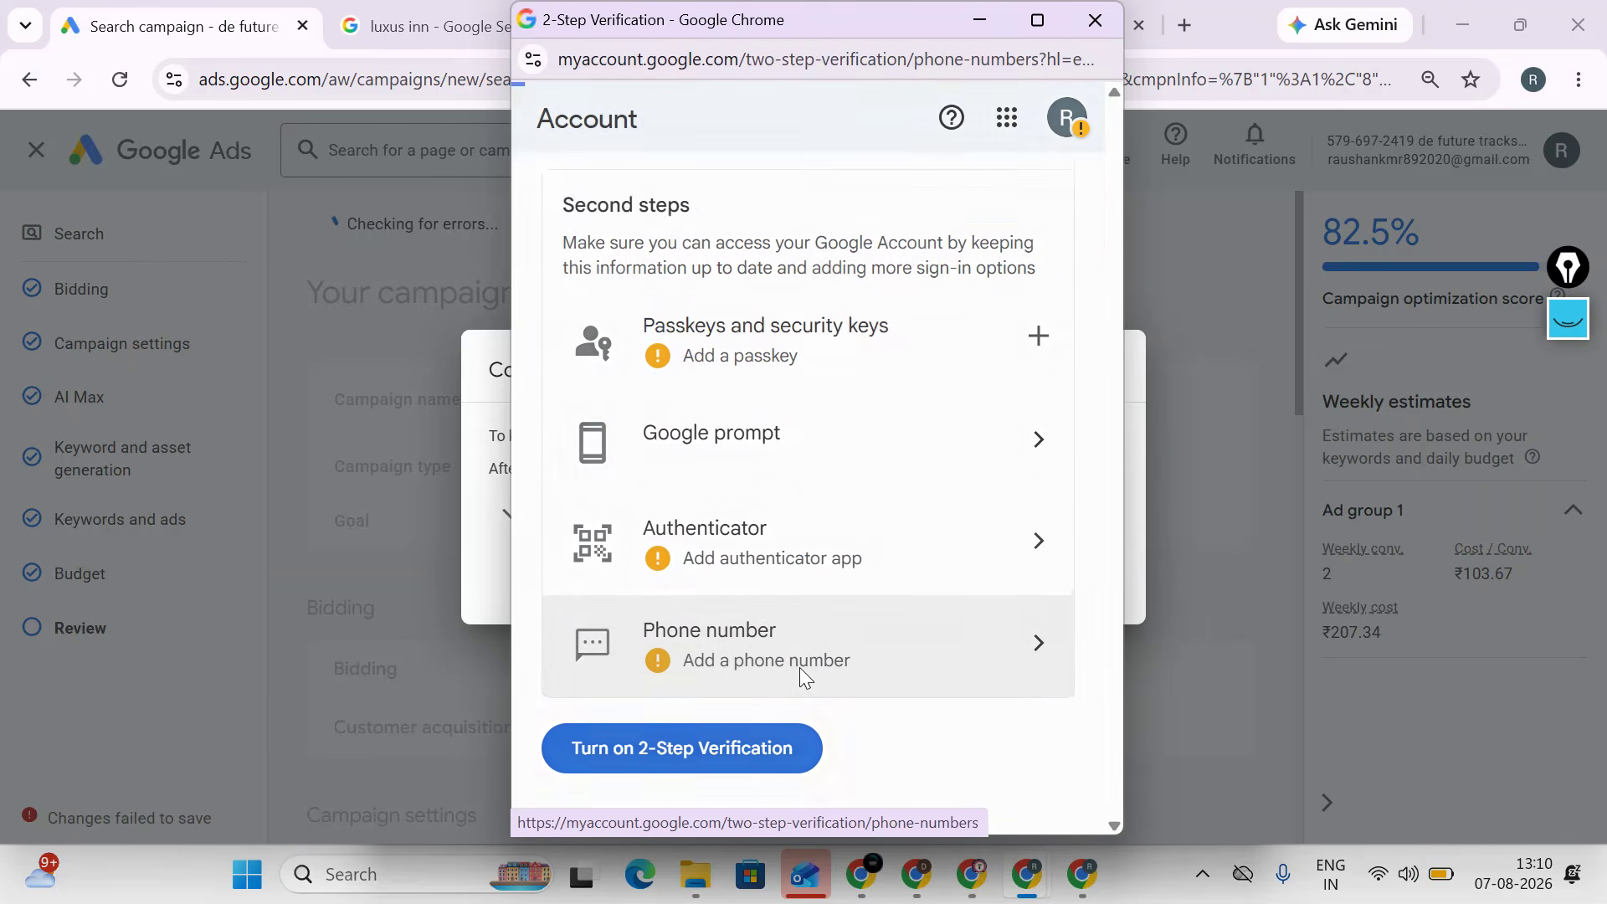
left_click(747, 549)
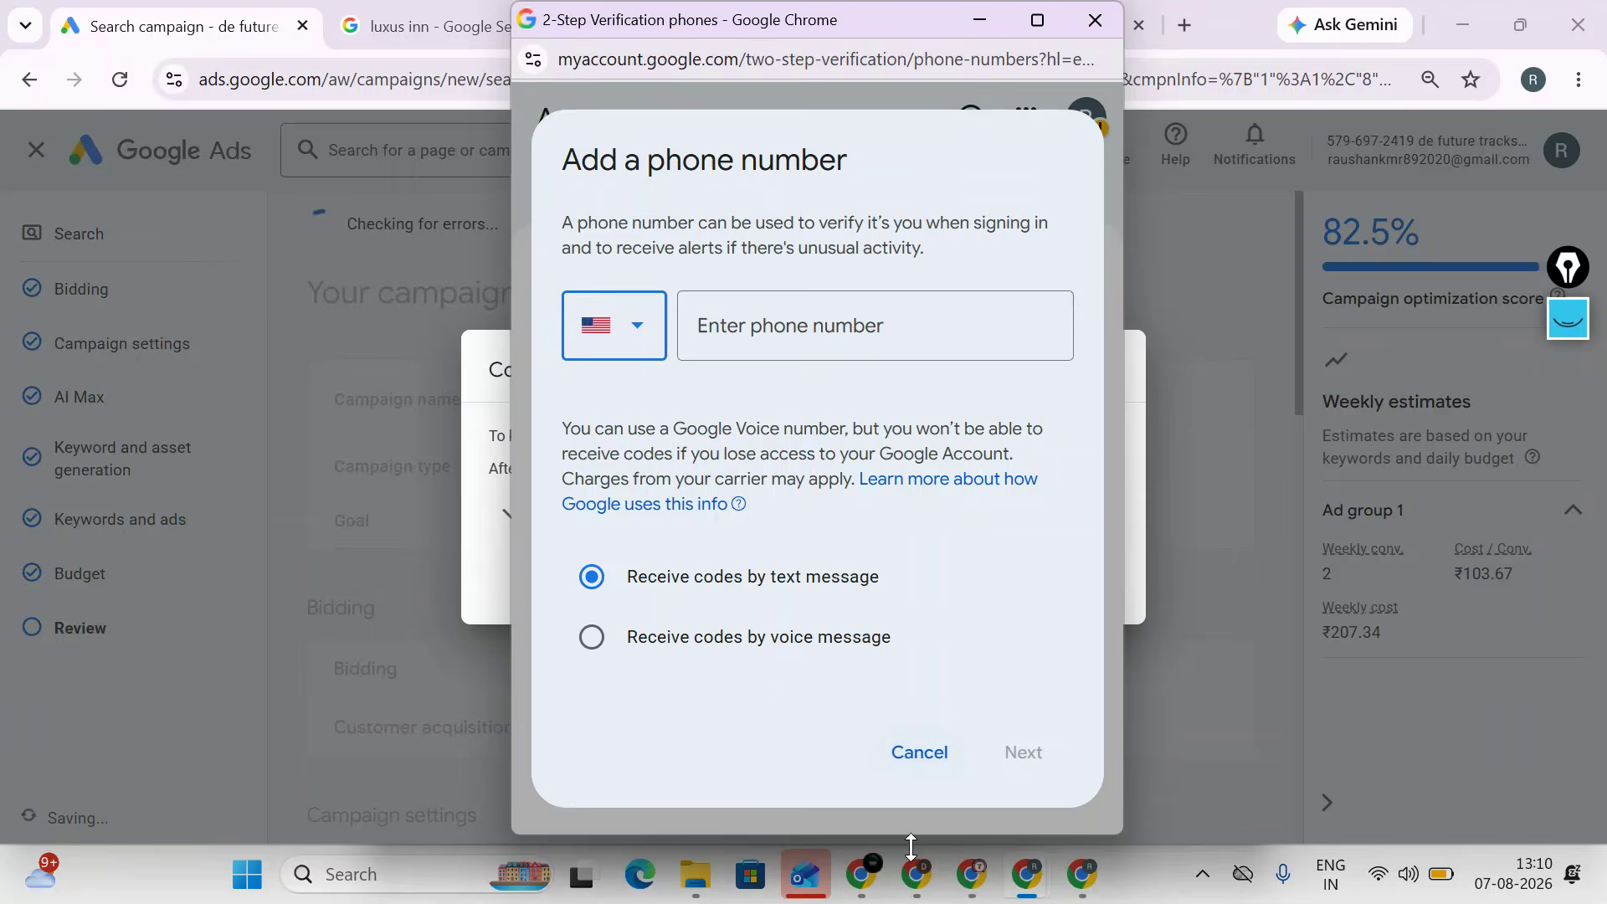
left_click(918, 752)
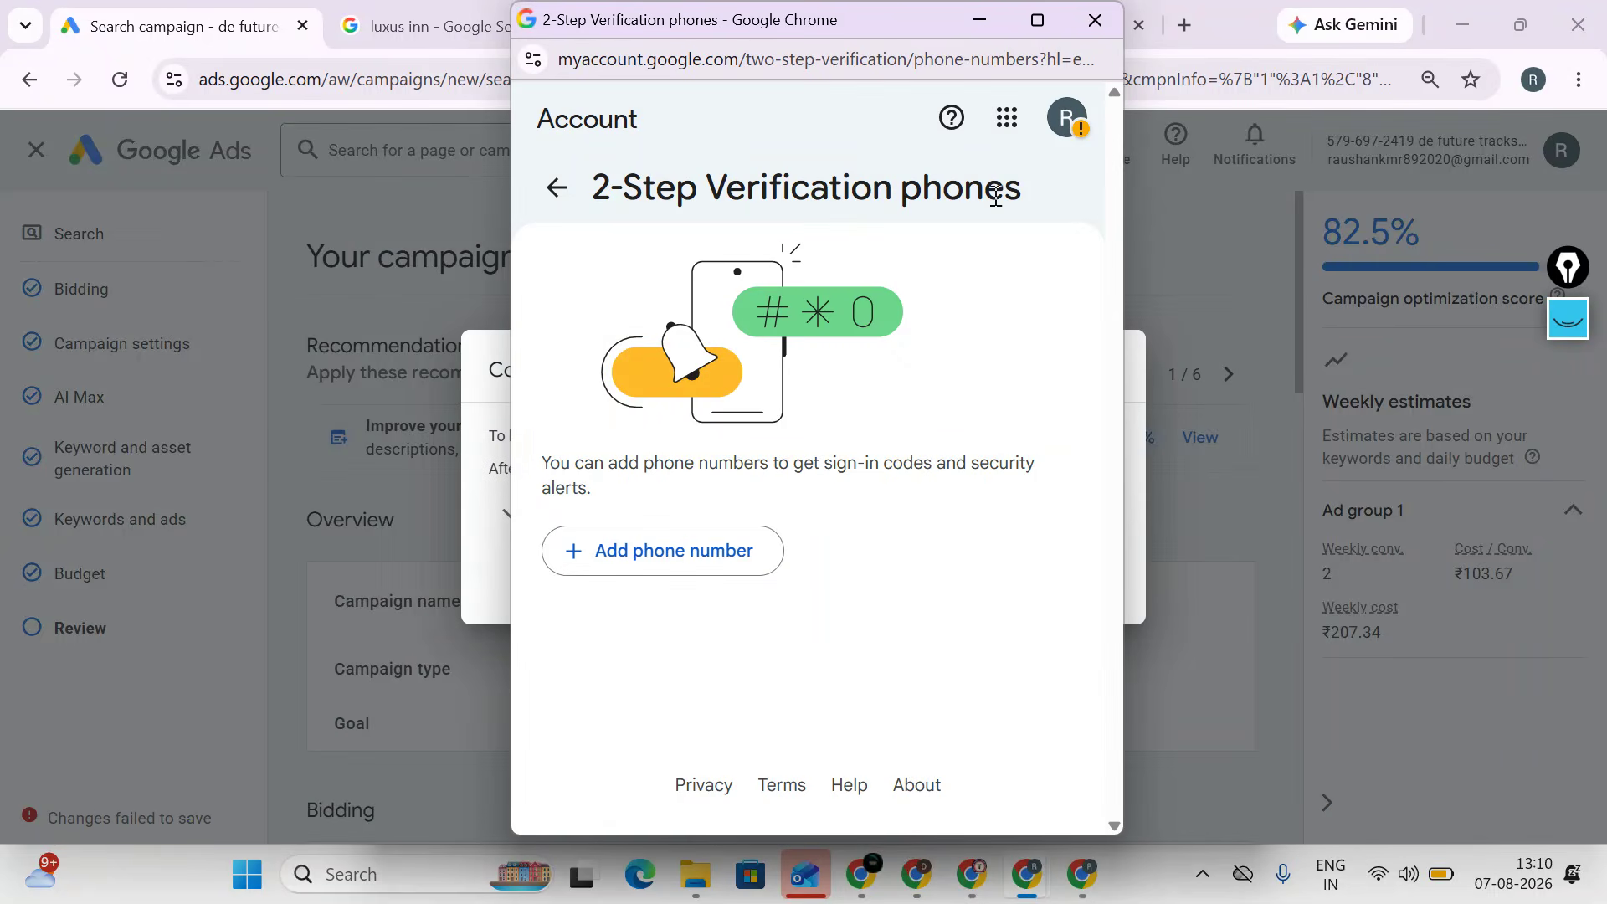
left_click(1096, 21)
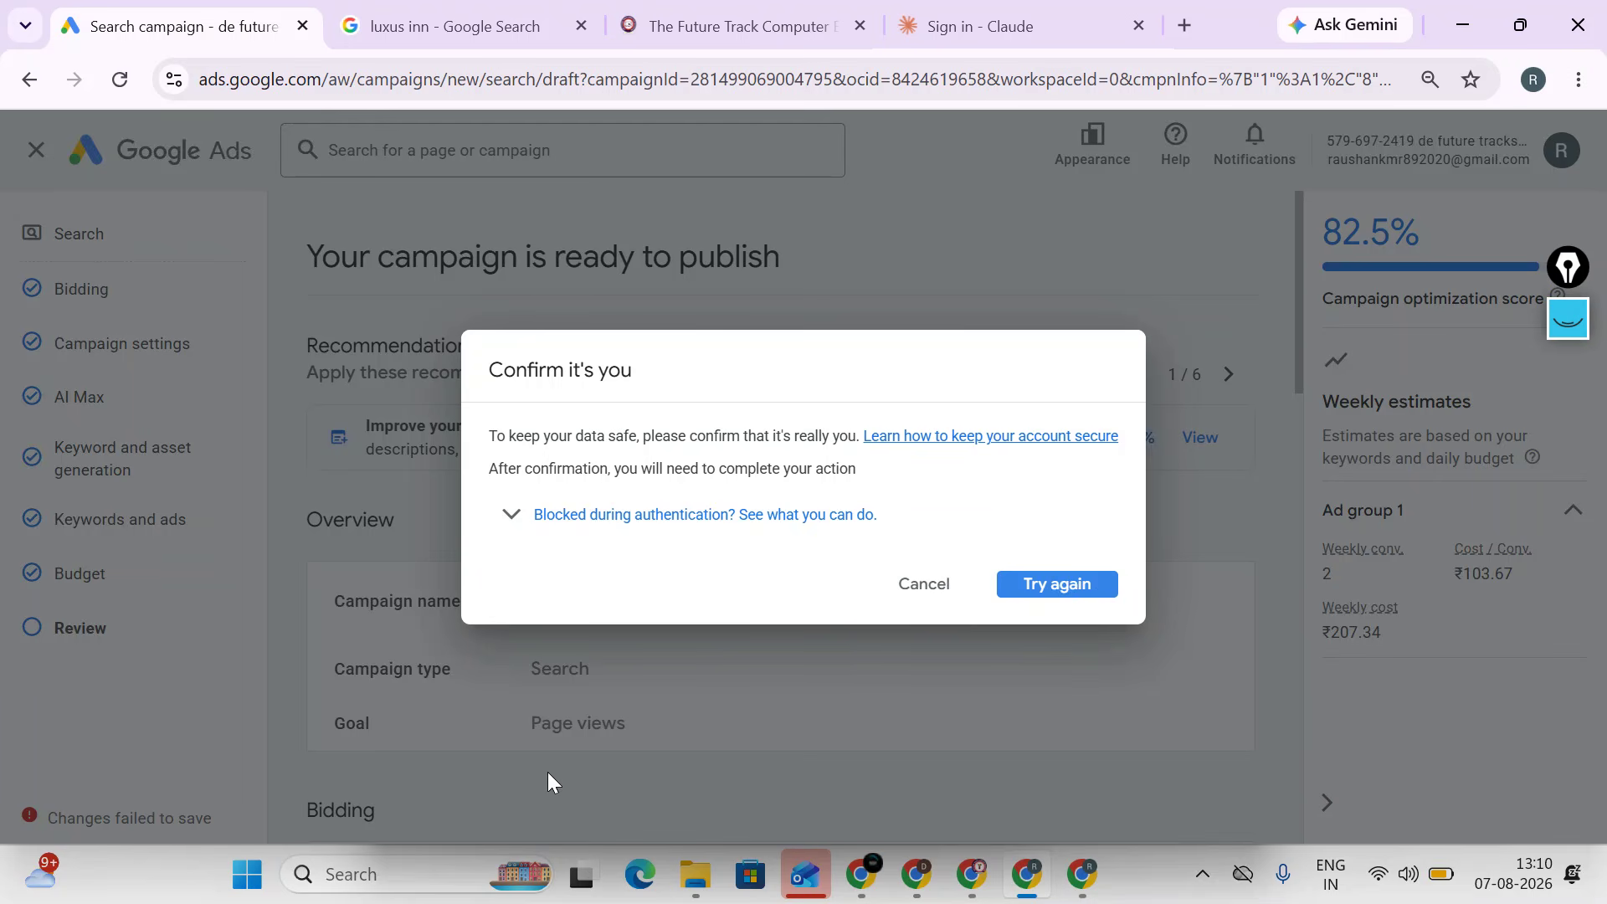
left_click(922, 591)
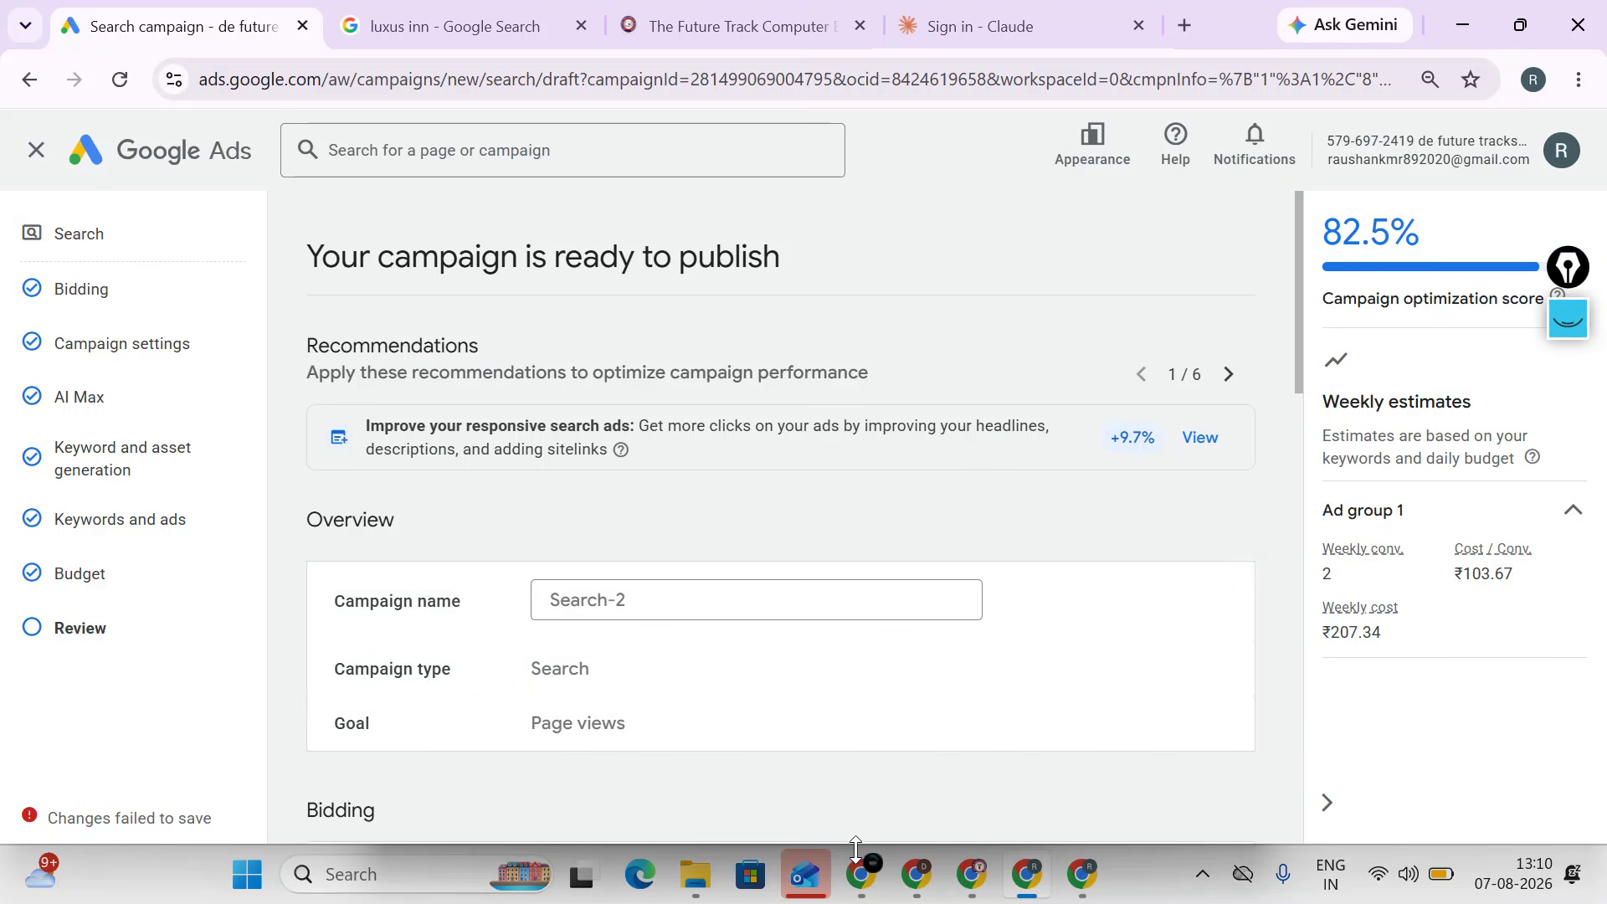
- Switch to the other Chrome profile's window and search Google for "google ads" in a new tab
mouse_move(861, 870)
left_click(684, 780)
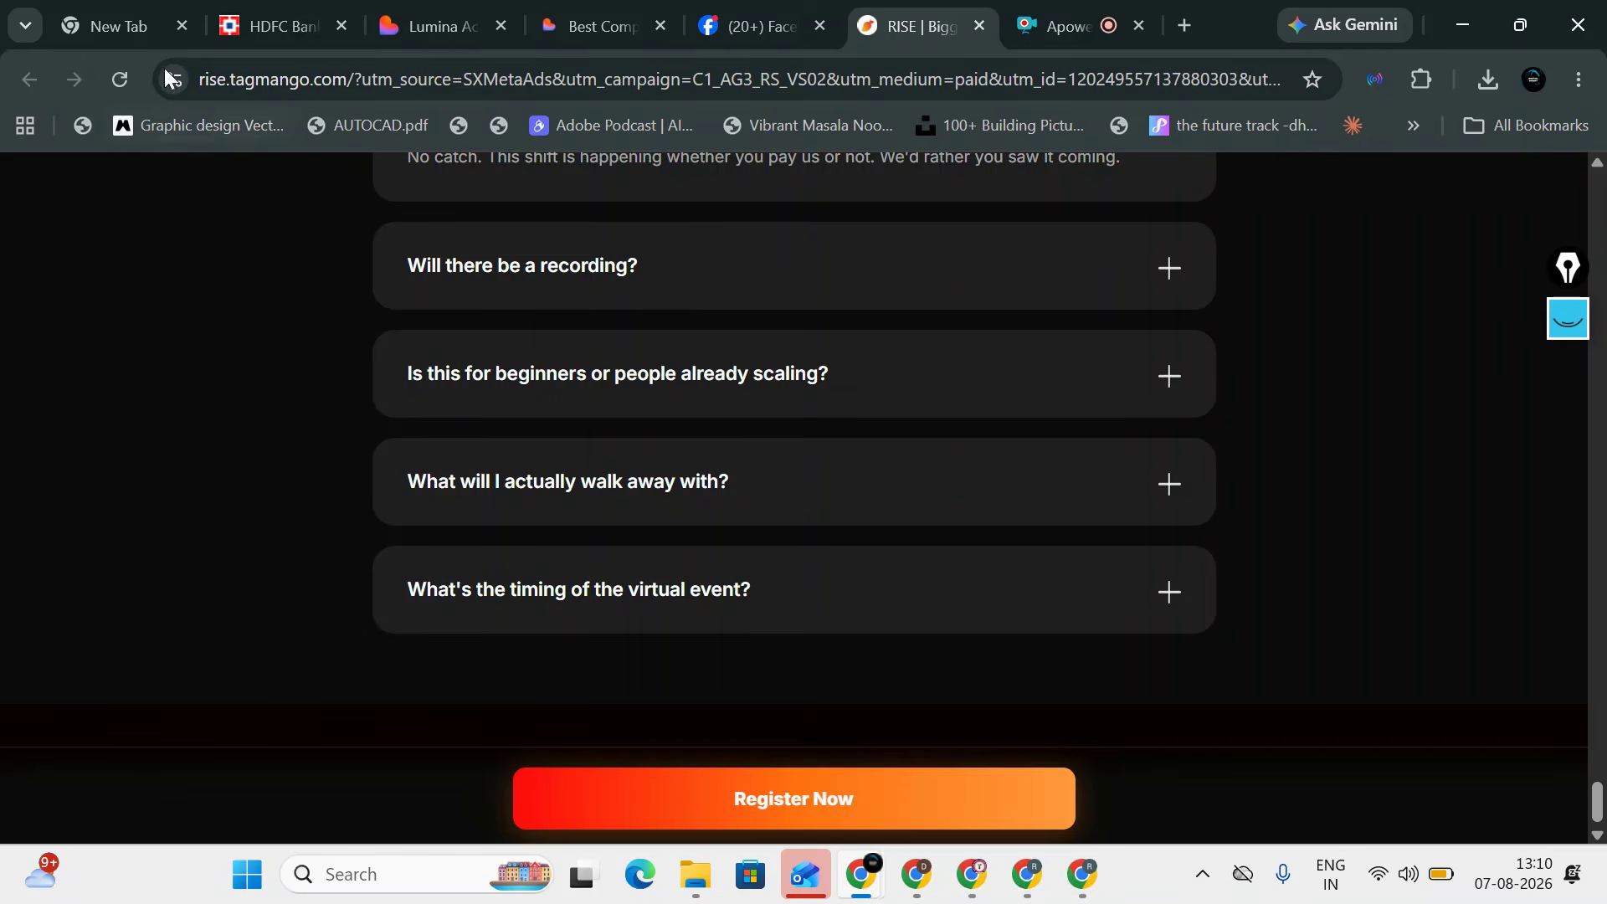
left_click(1189, 24)
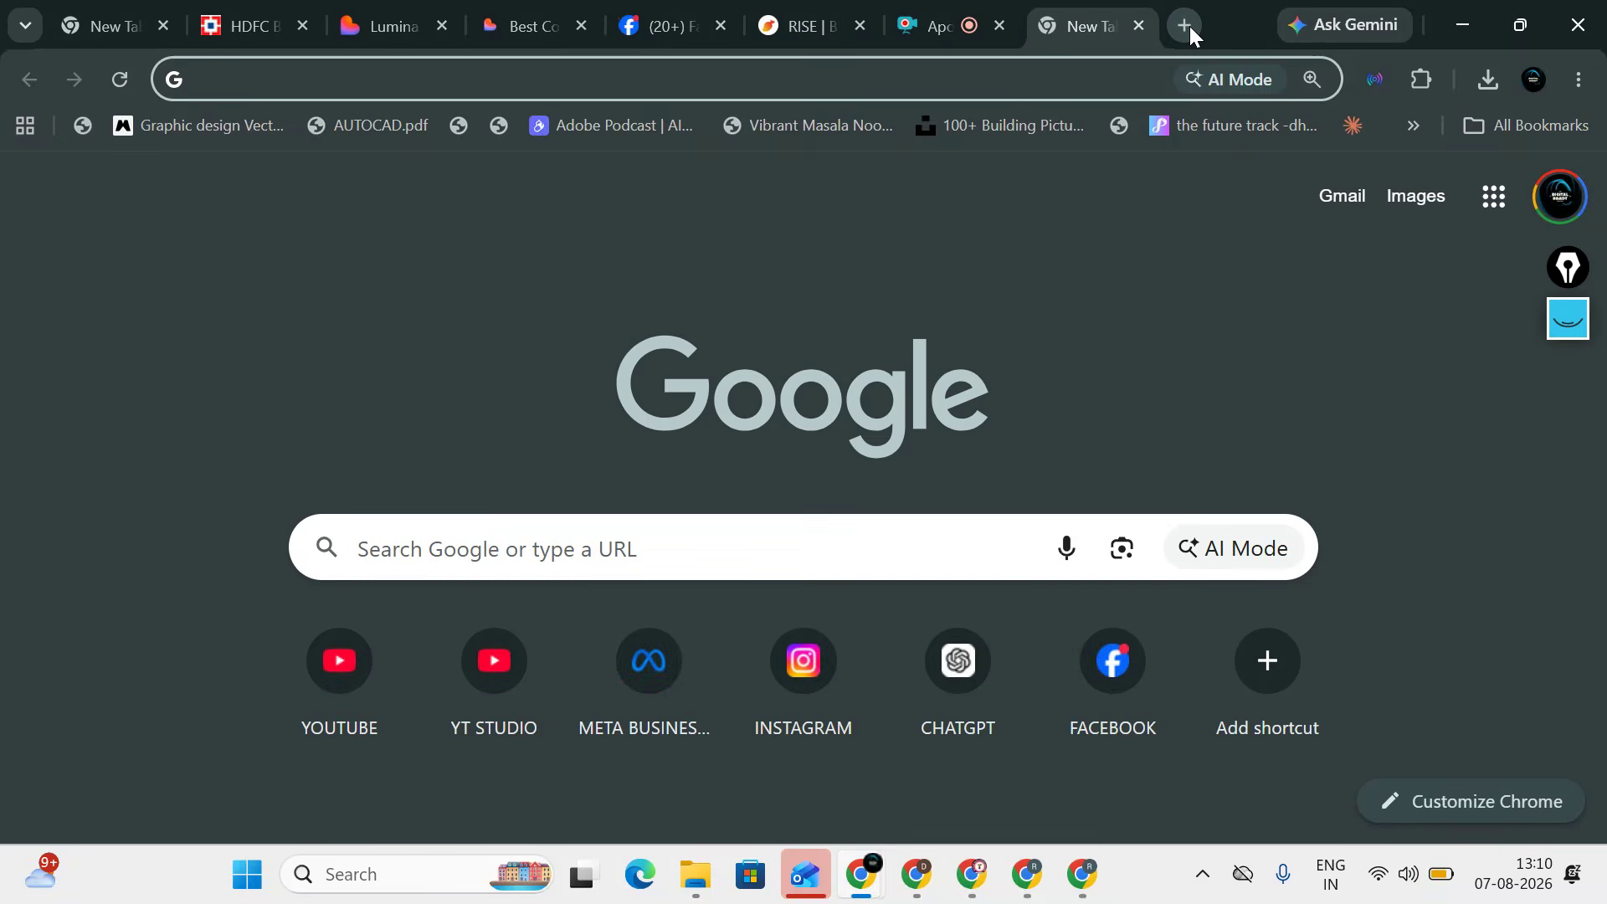
type("goo")
key("Return")
type("google ads")
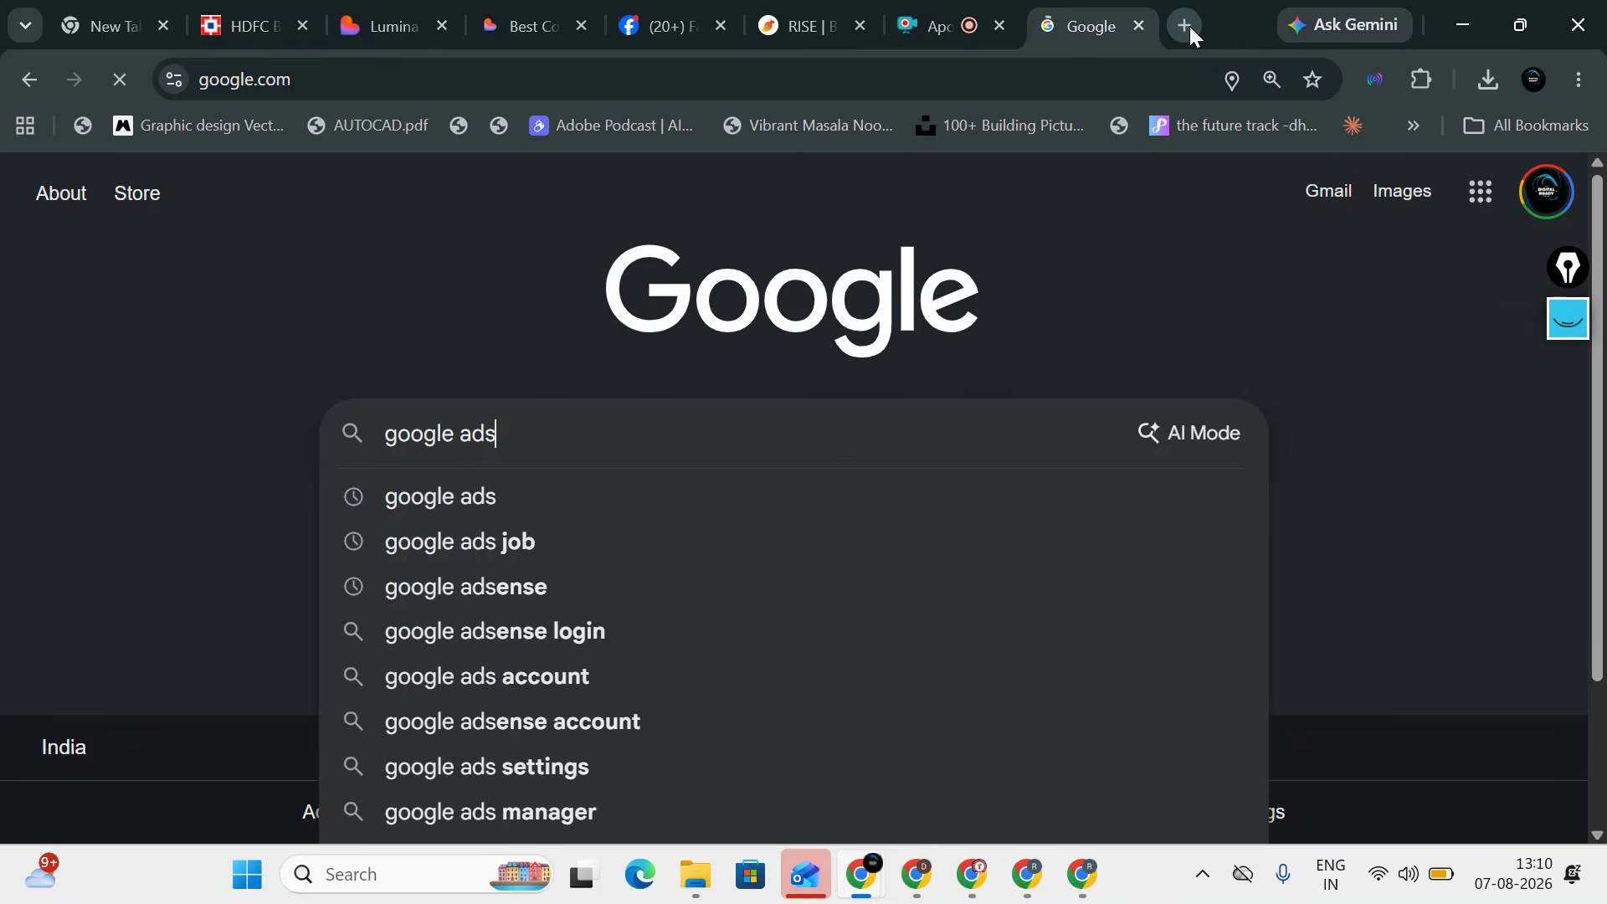
key("Return")
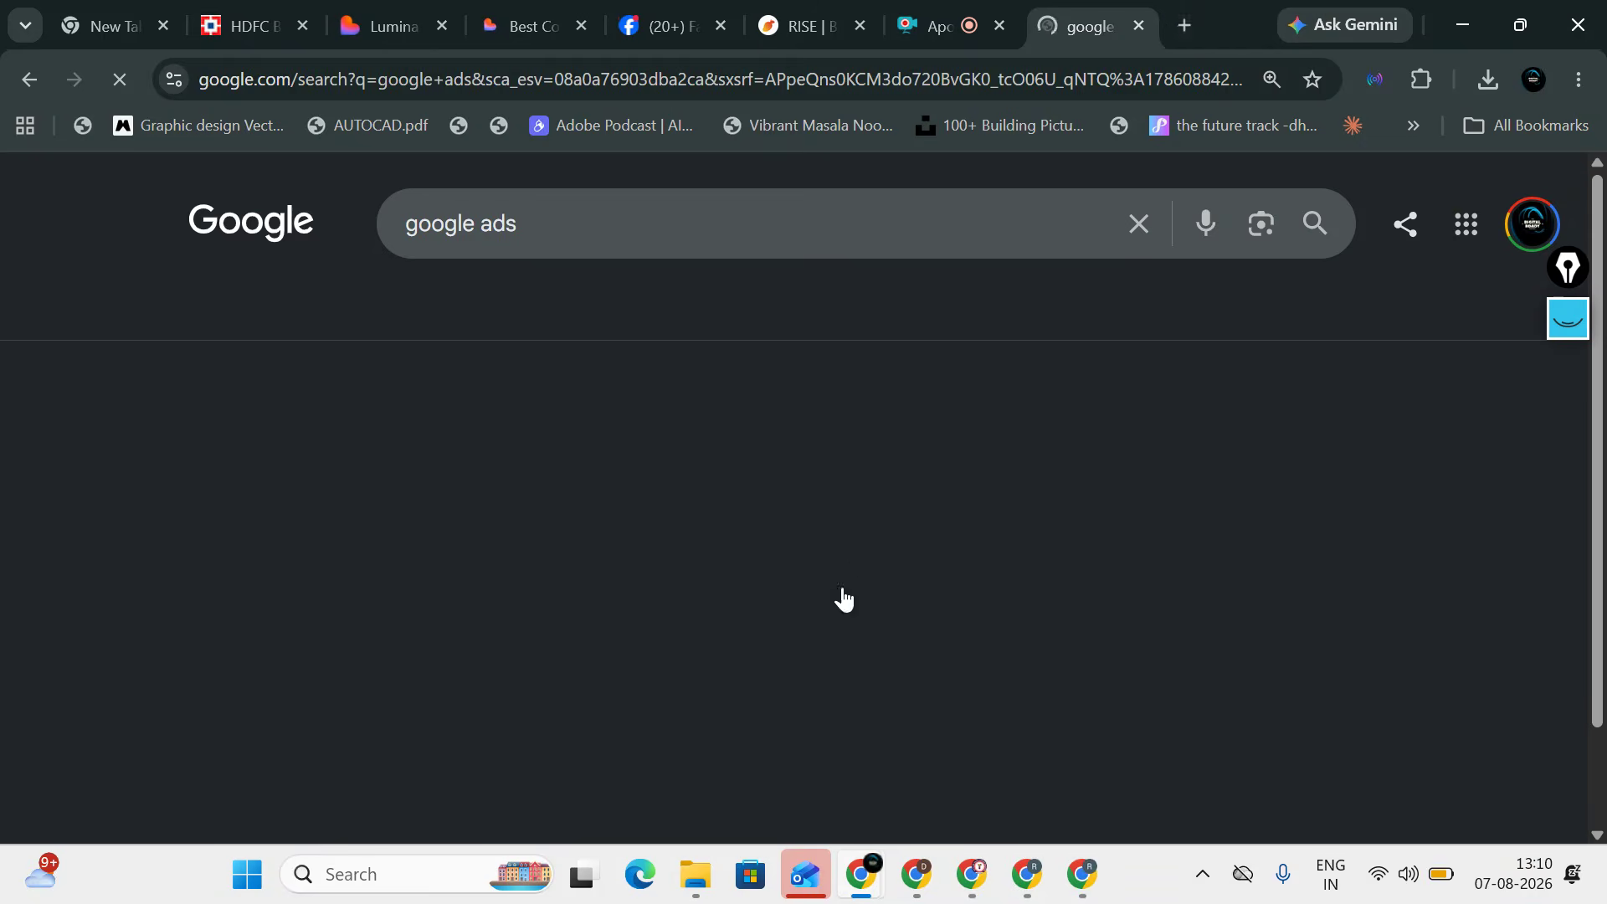
- Open Google Ads from the sponsored search result and enter the individual advertiser account rather than the manager account
scroll(597, 563, "down", 4)
scroll(597, 562, "down", 15)
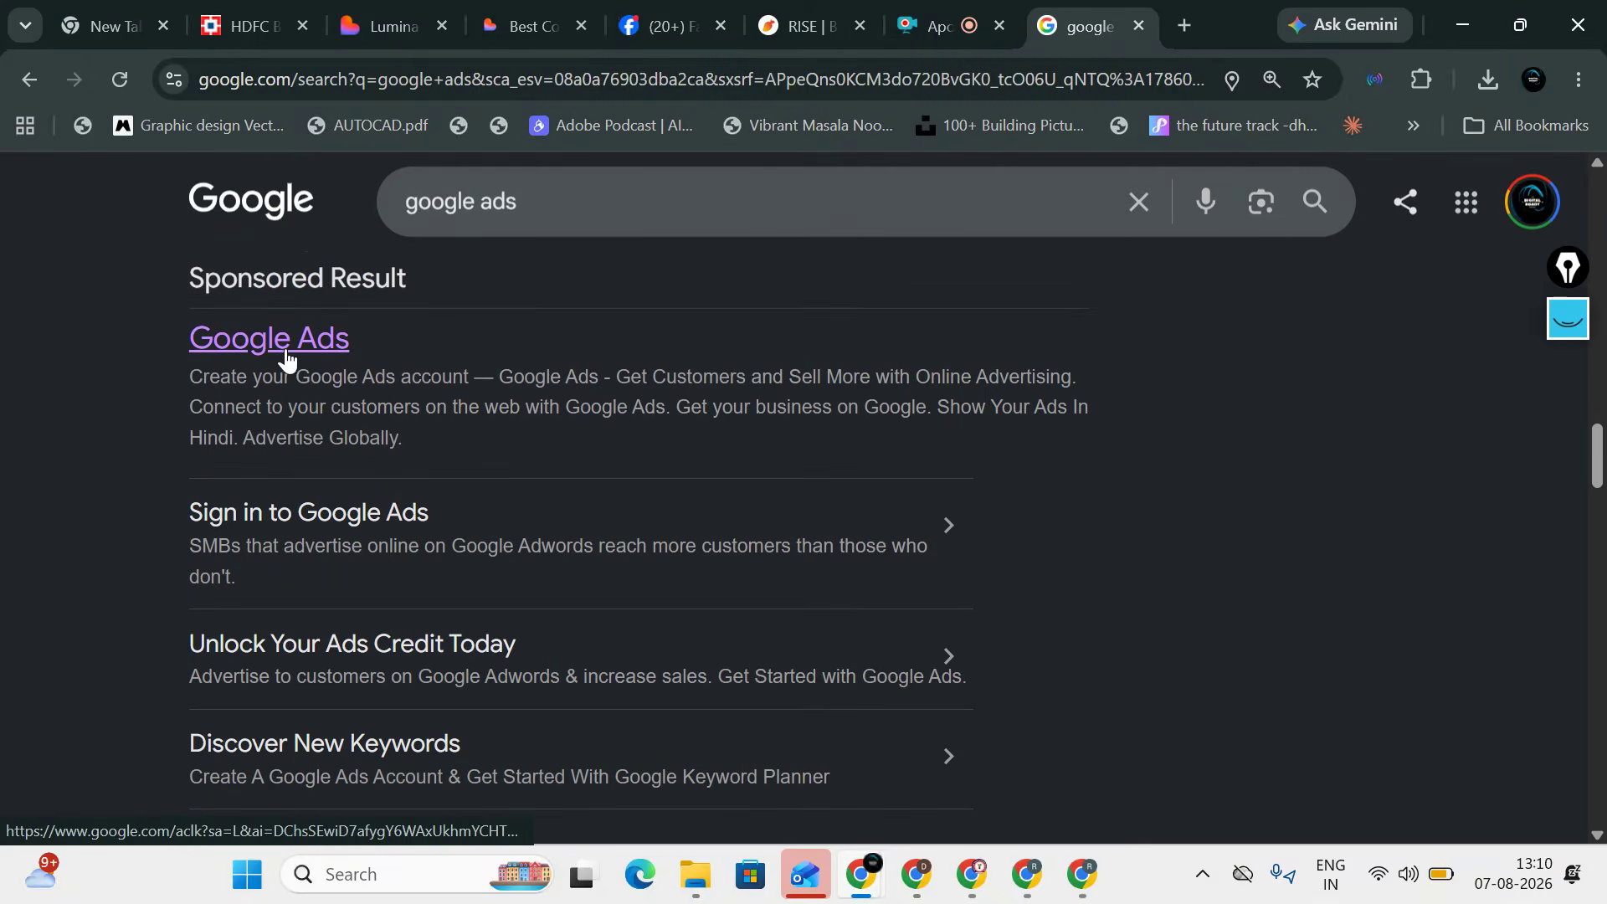
left_click(287, 353)
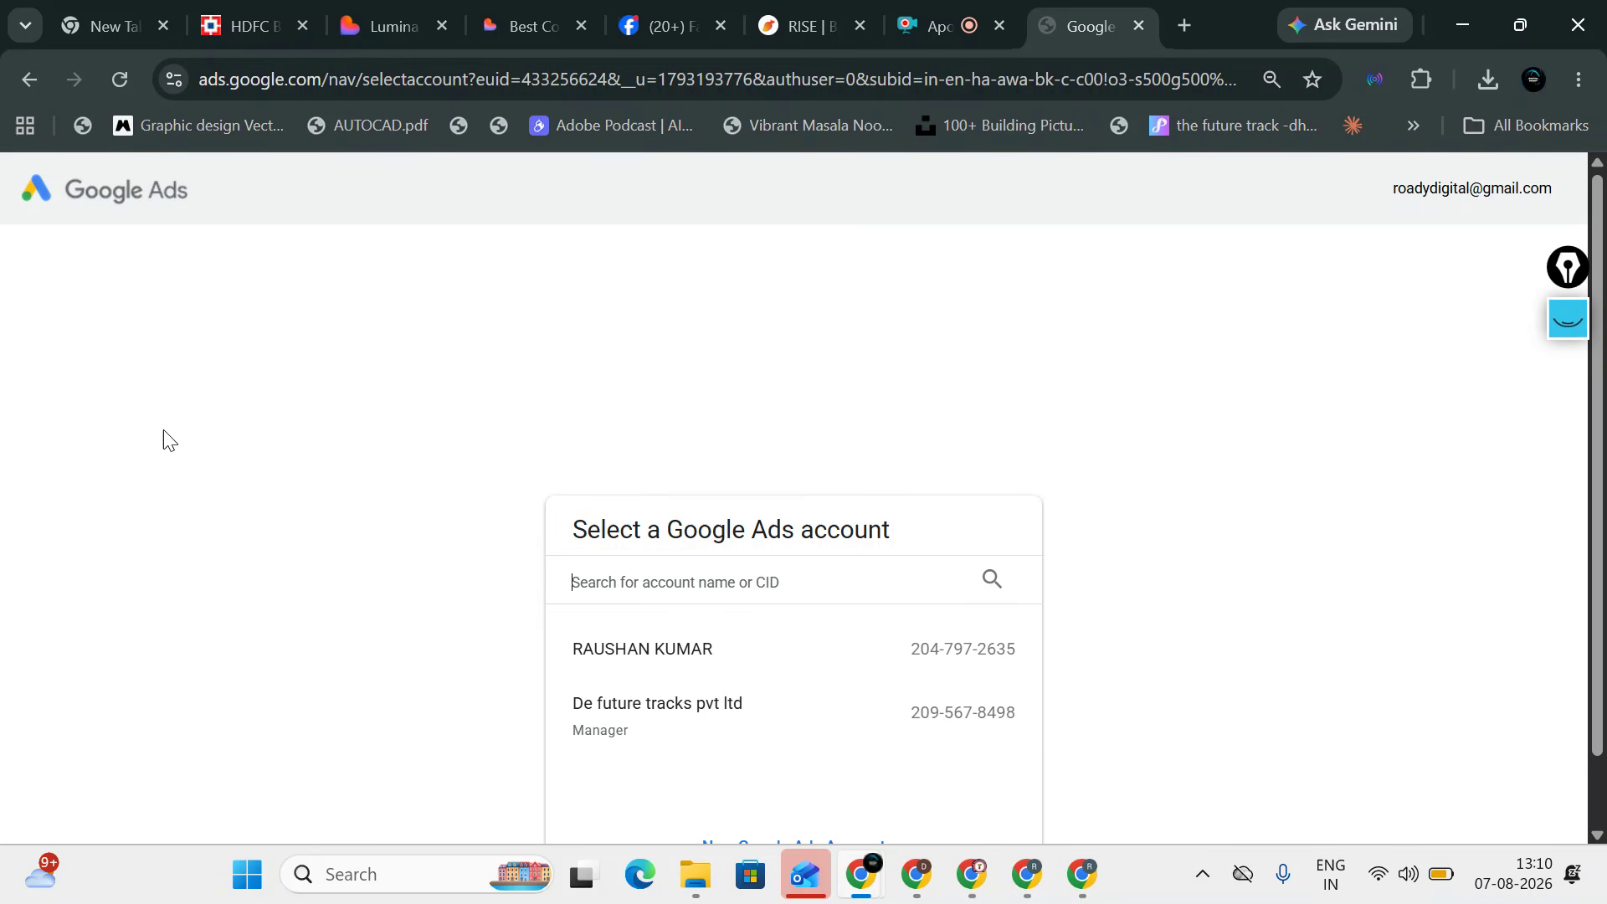
left_click(677, 661)
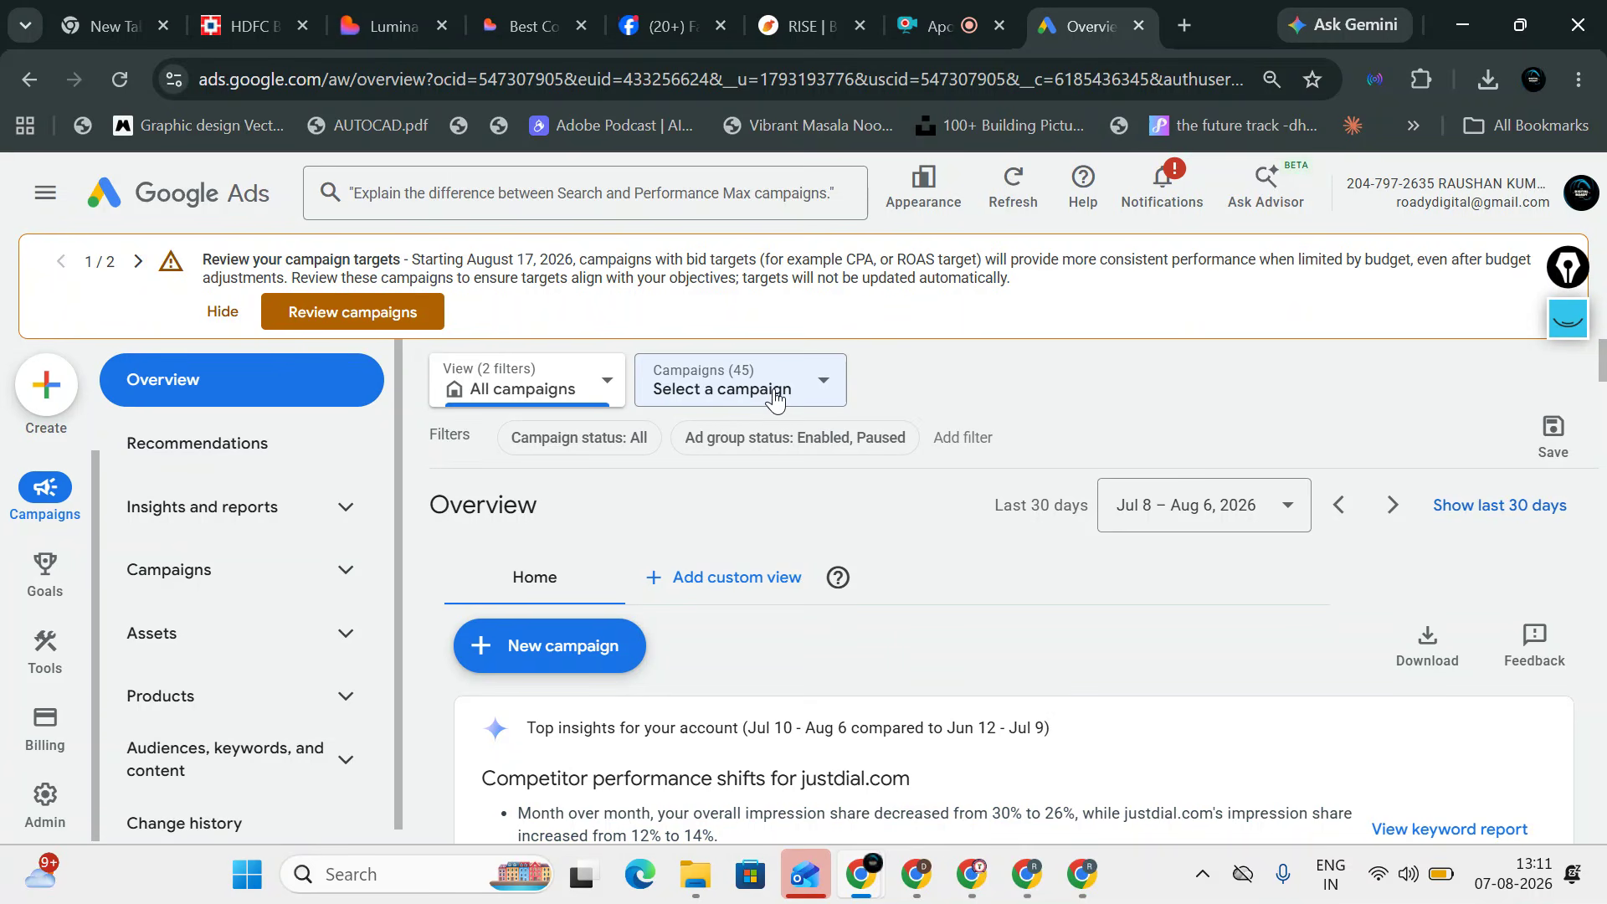
- Choose the campaign "Computer classes - dhanbad - the future track" from the account's campaign list
left_click(775, 400)
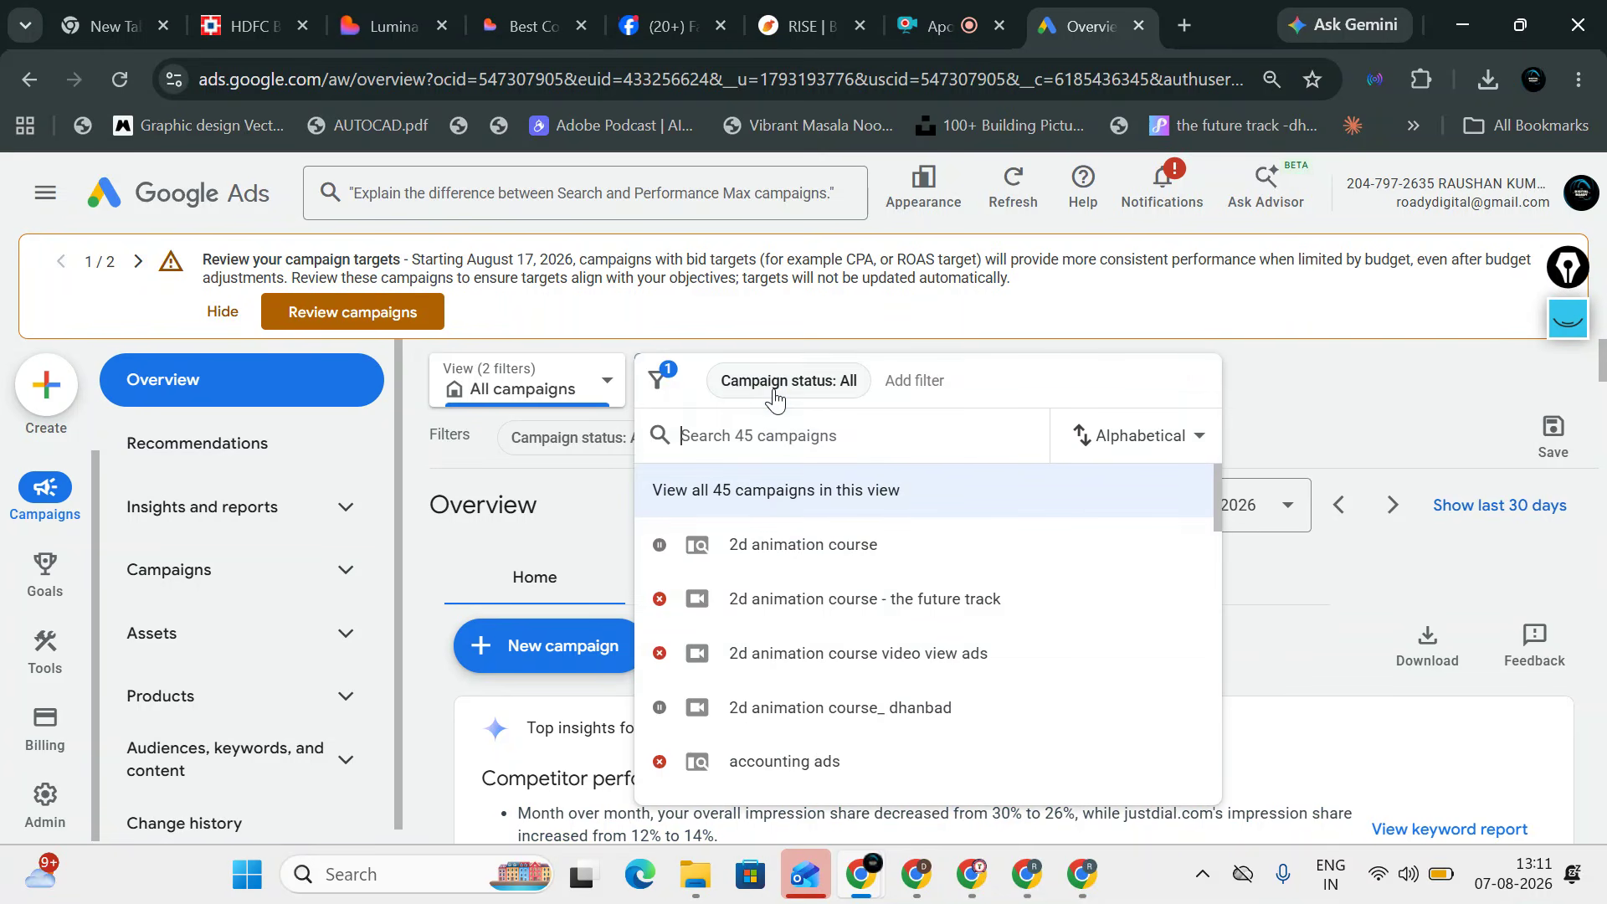
scroll(861, 617, "down", 6)
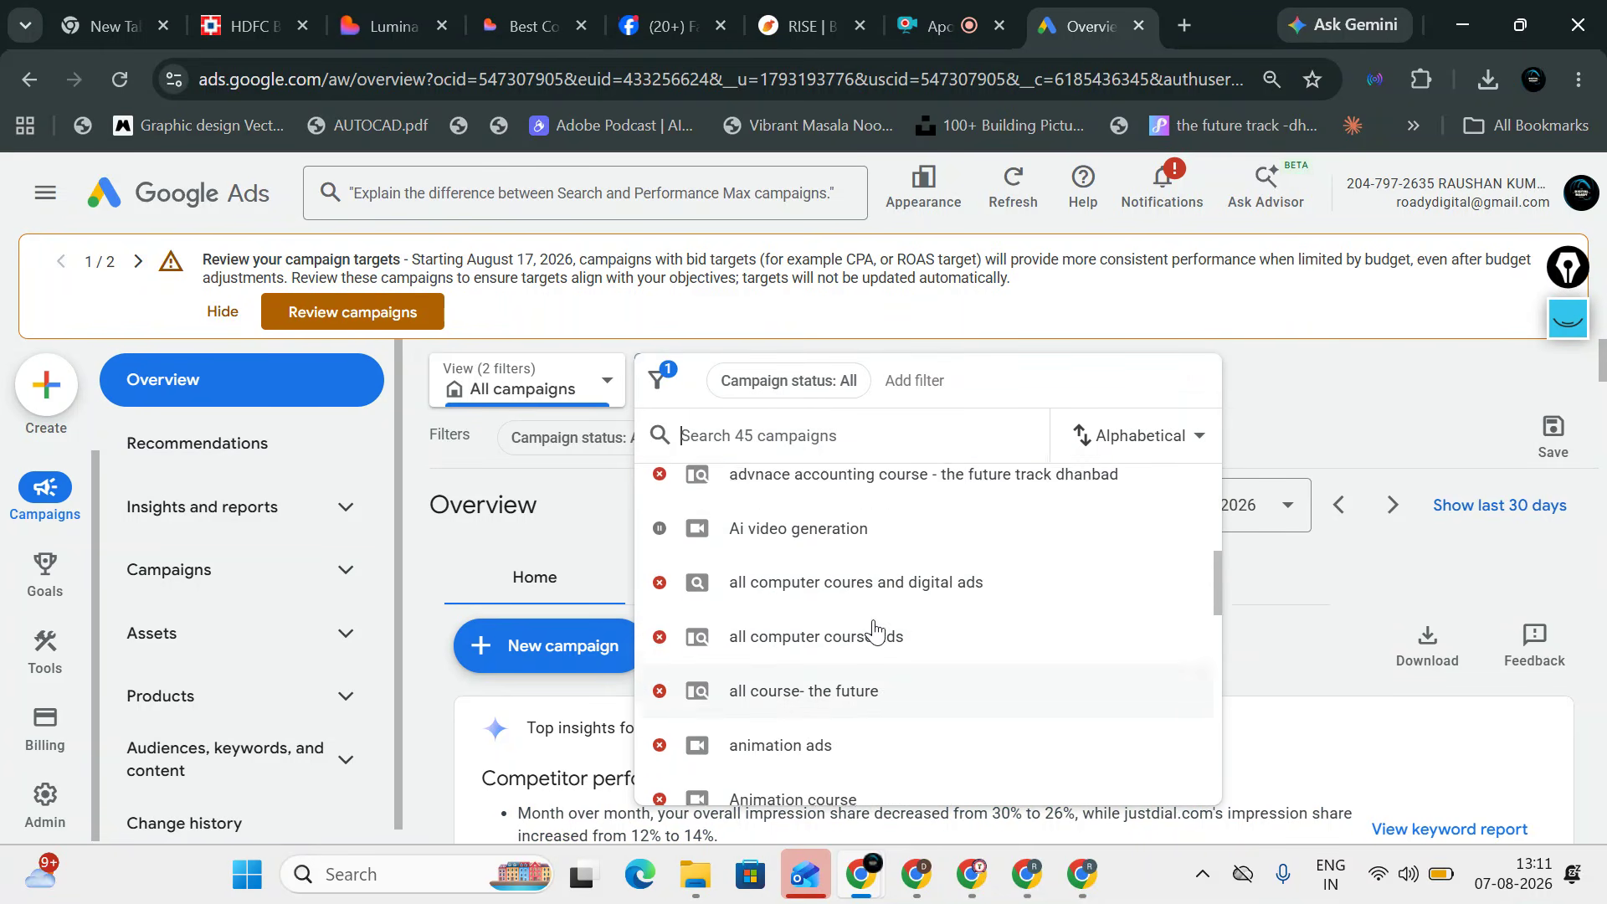
scroll(875, 646, "down", 3)
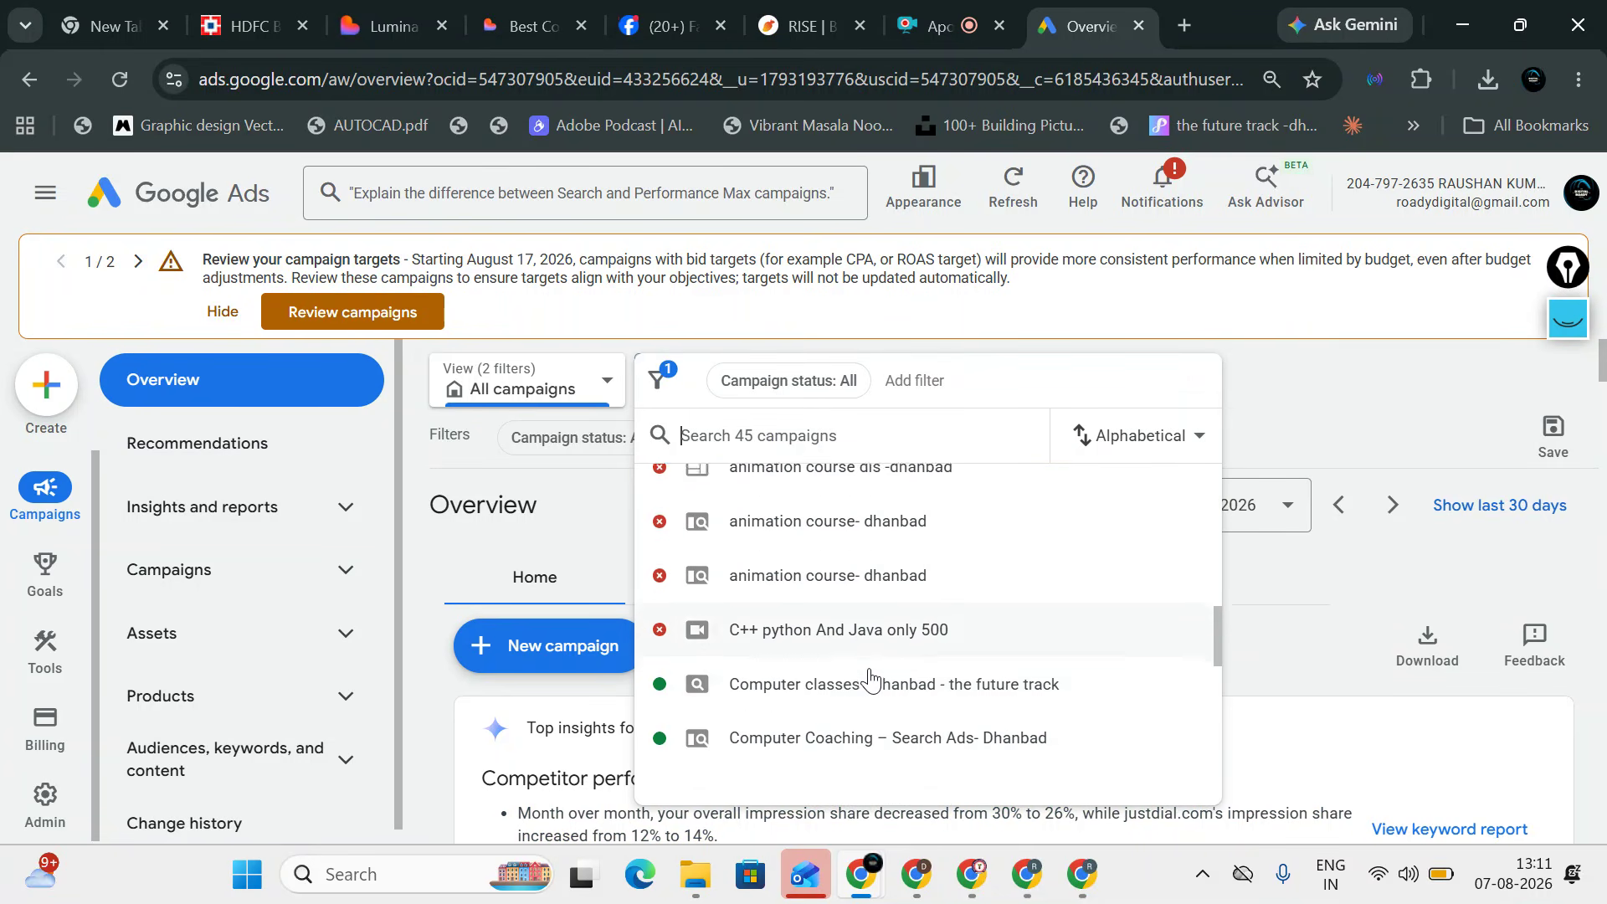
left_click(827, 662)
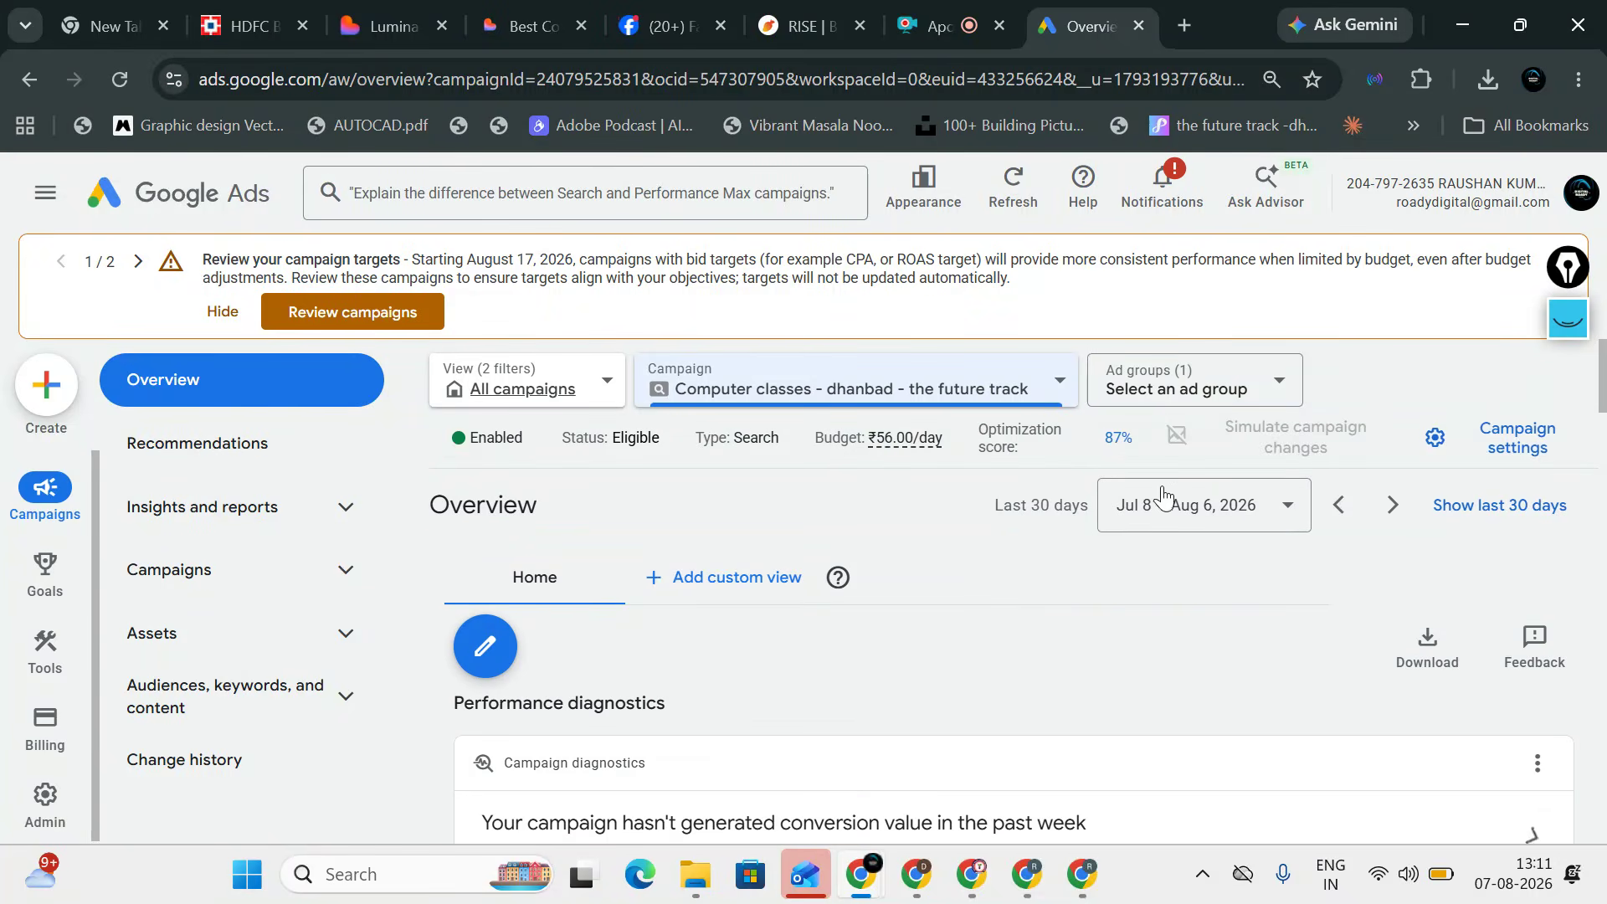
- Select the ad group "Computer classes near me" and look through its overview of clicks, impressions, cost and device performance
left_click(1146, 400)
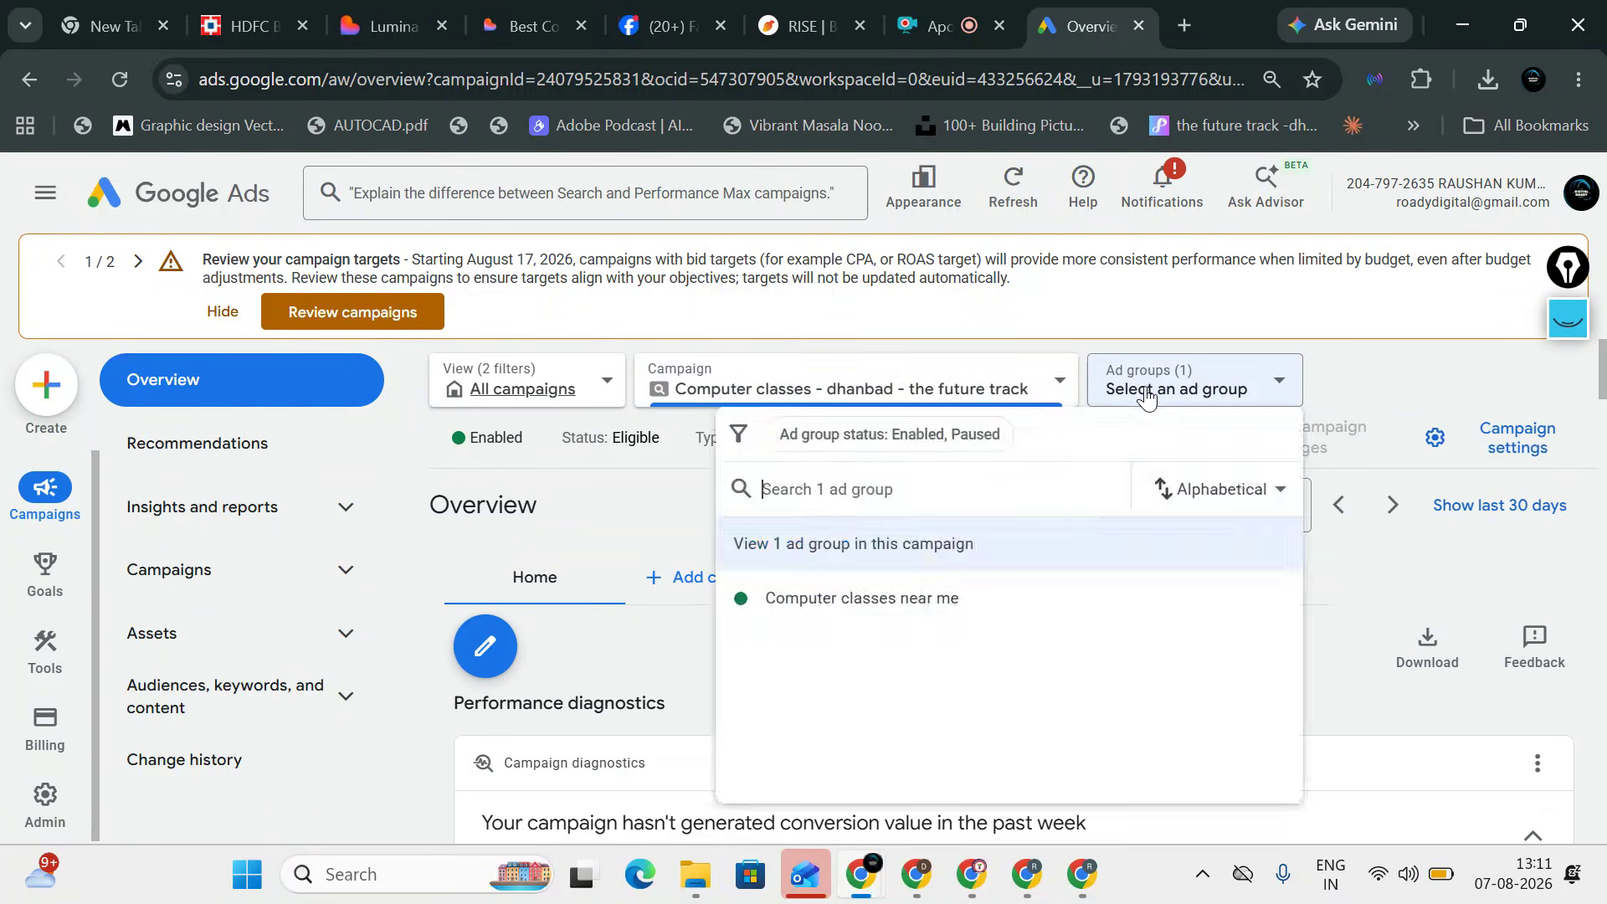
left_click(933, 623)
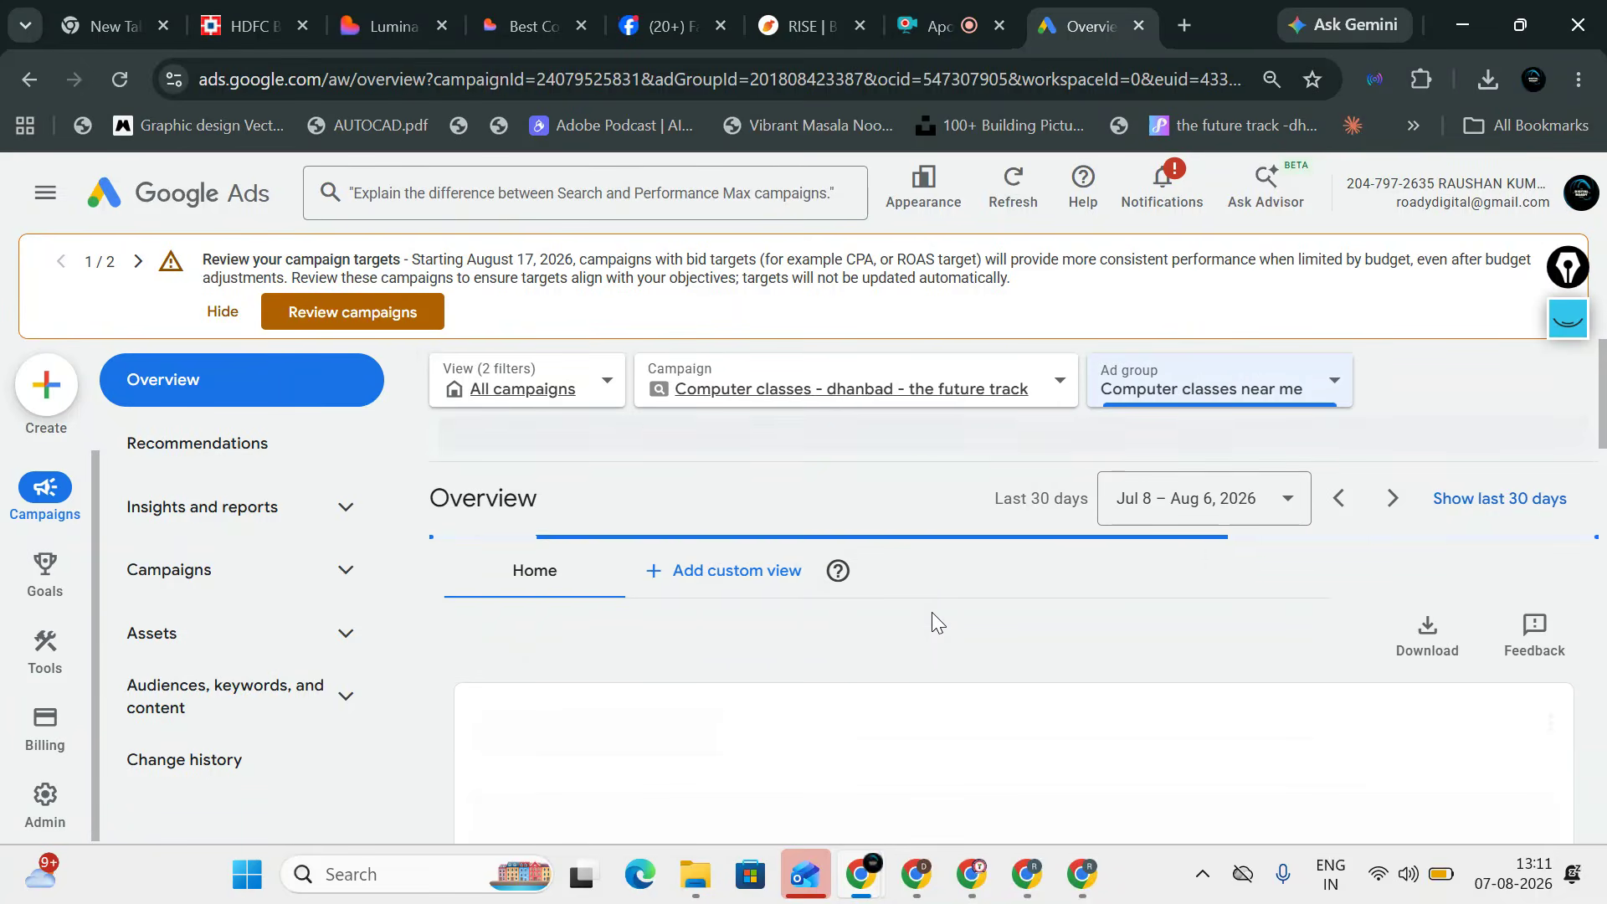
scroll(932, 611, "down", 10)
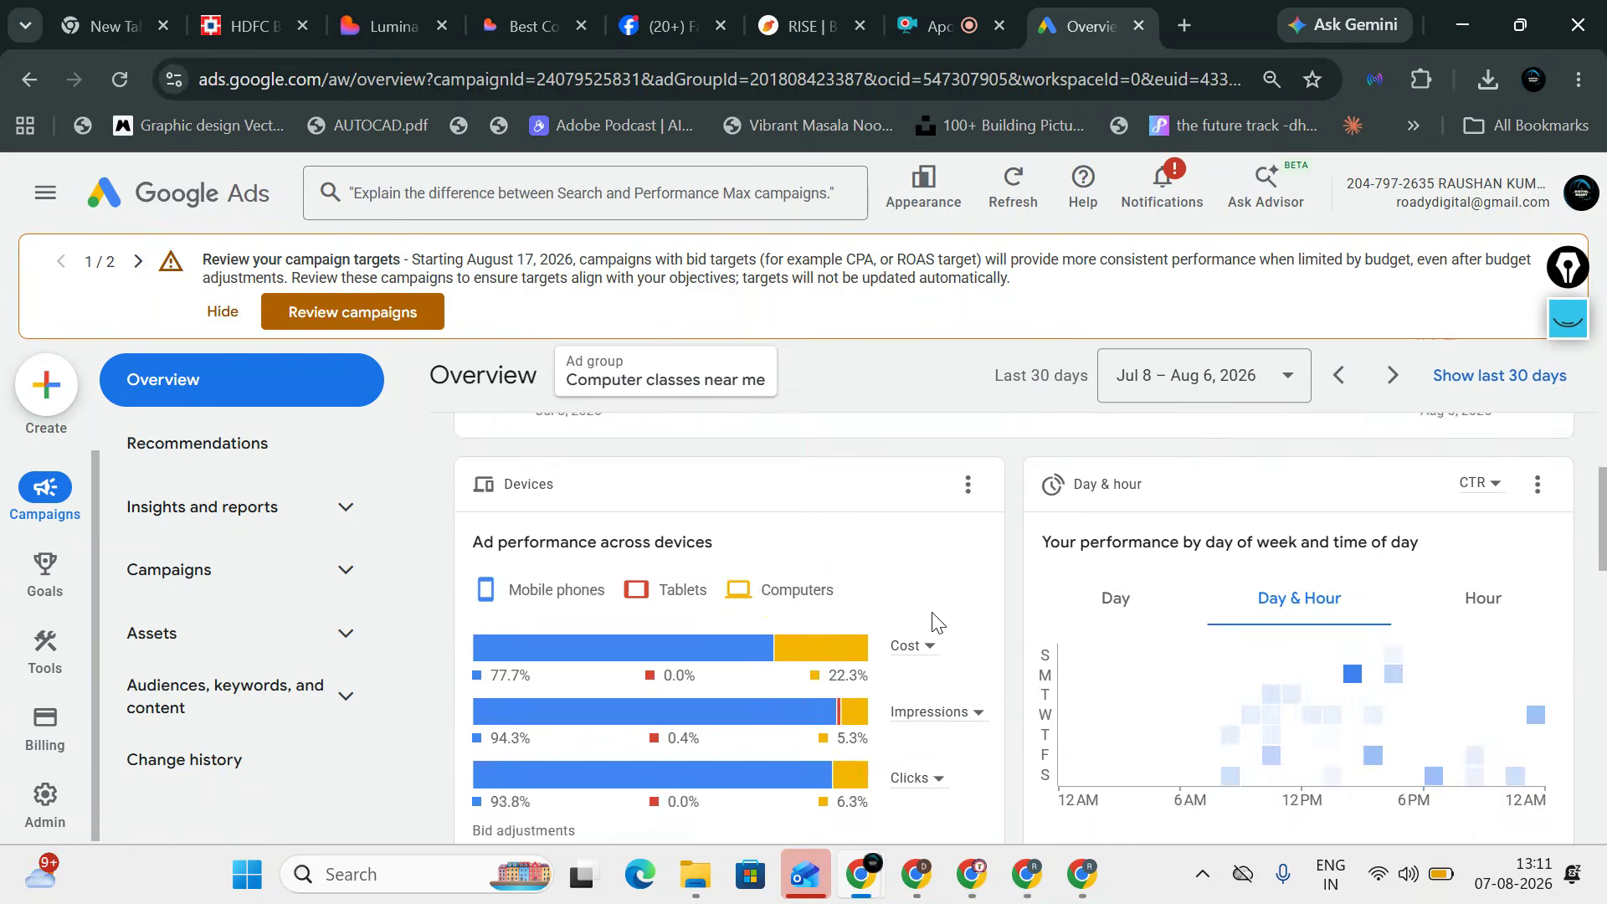
scroll(933, 620, "up", 10)
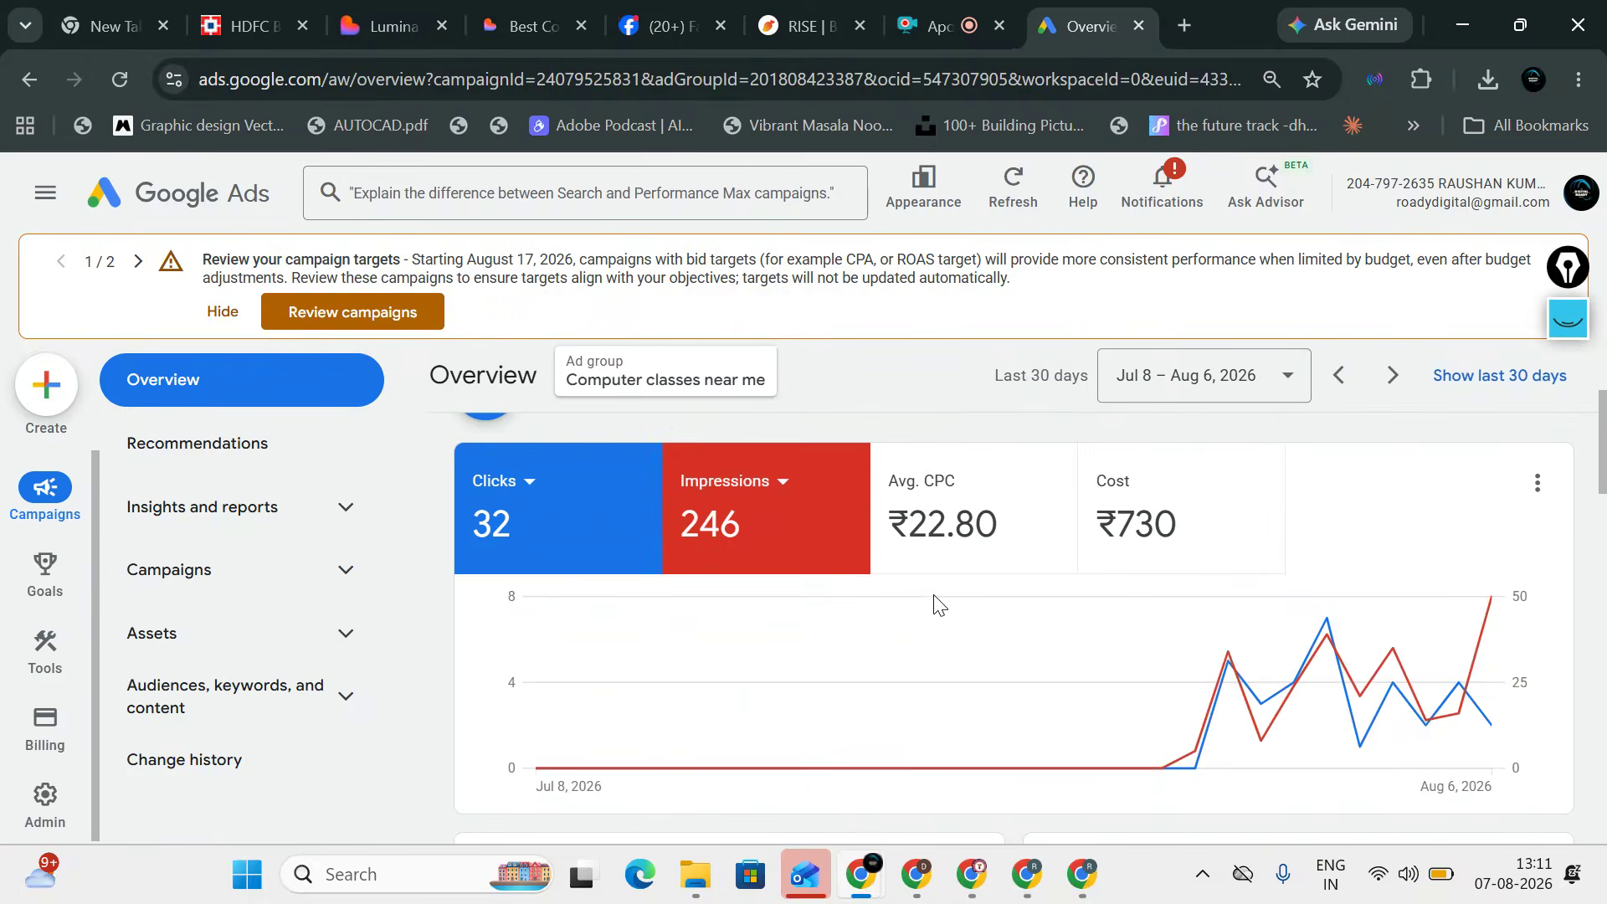
- Show the campaign's ad groups table and start creating a new ad group
left_click(198, 599)
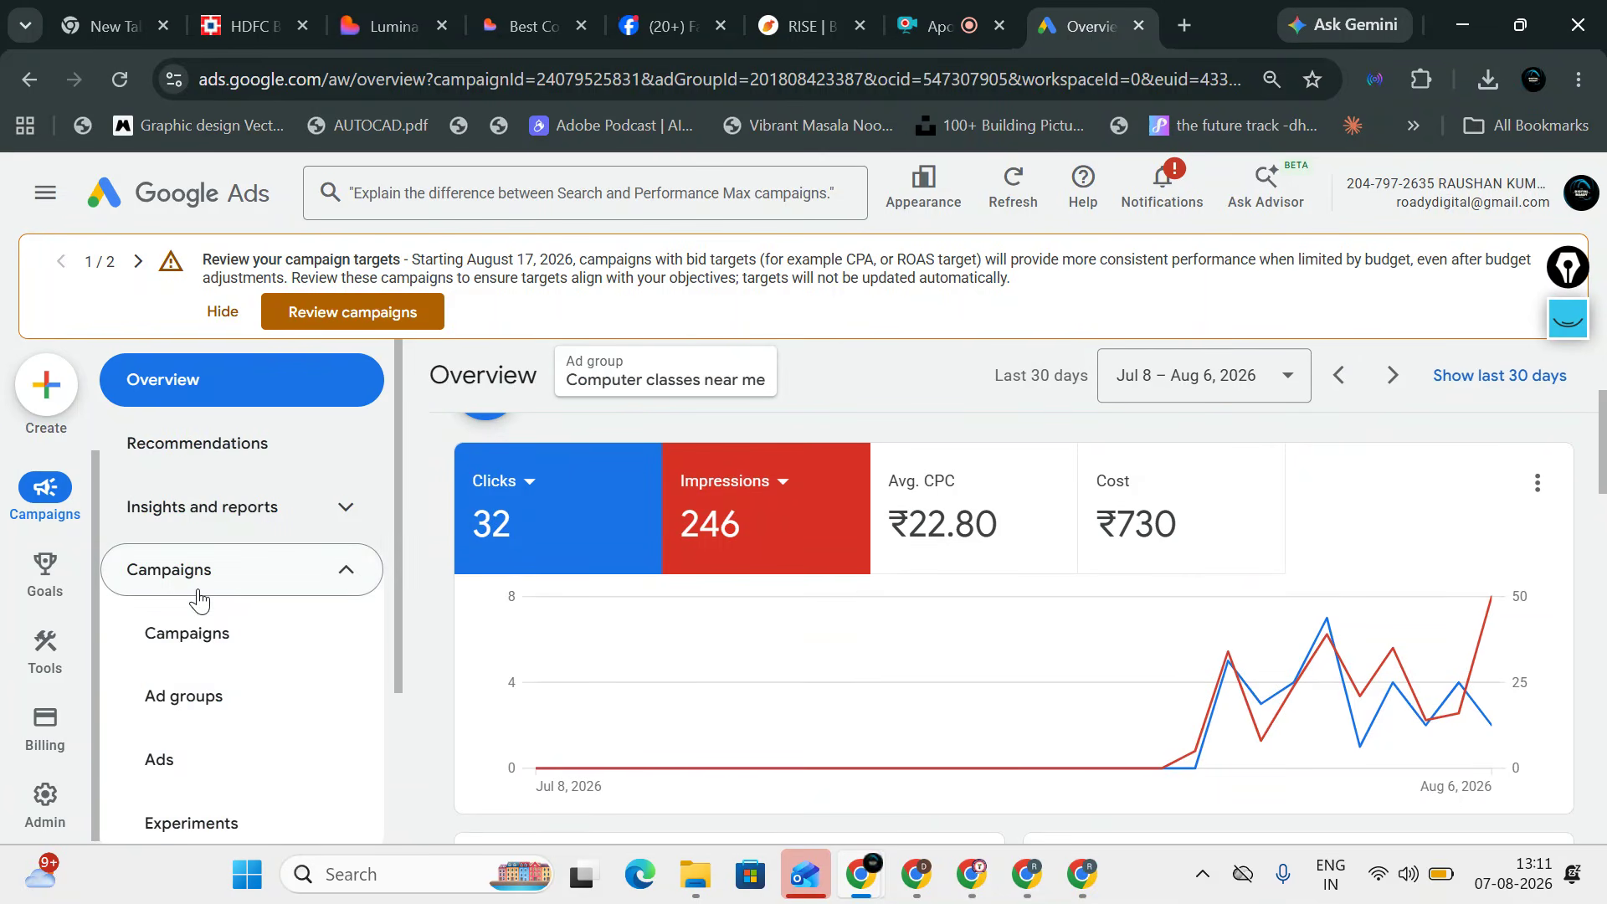
left_click(218, 717)
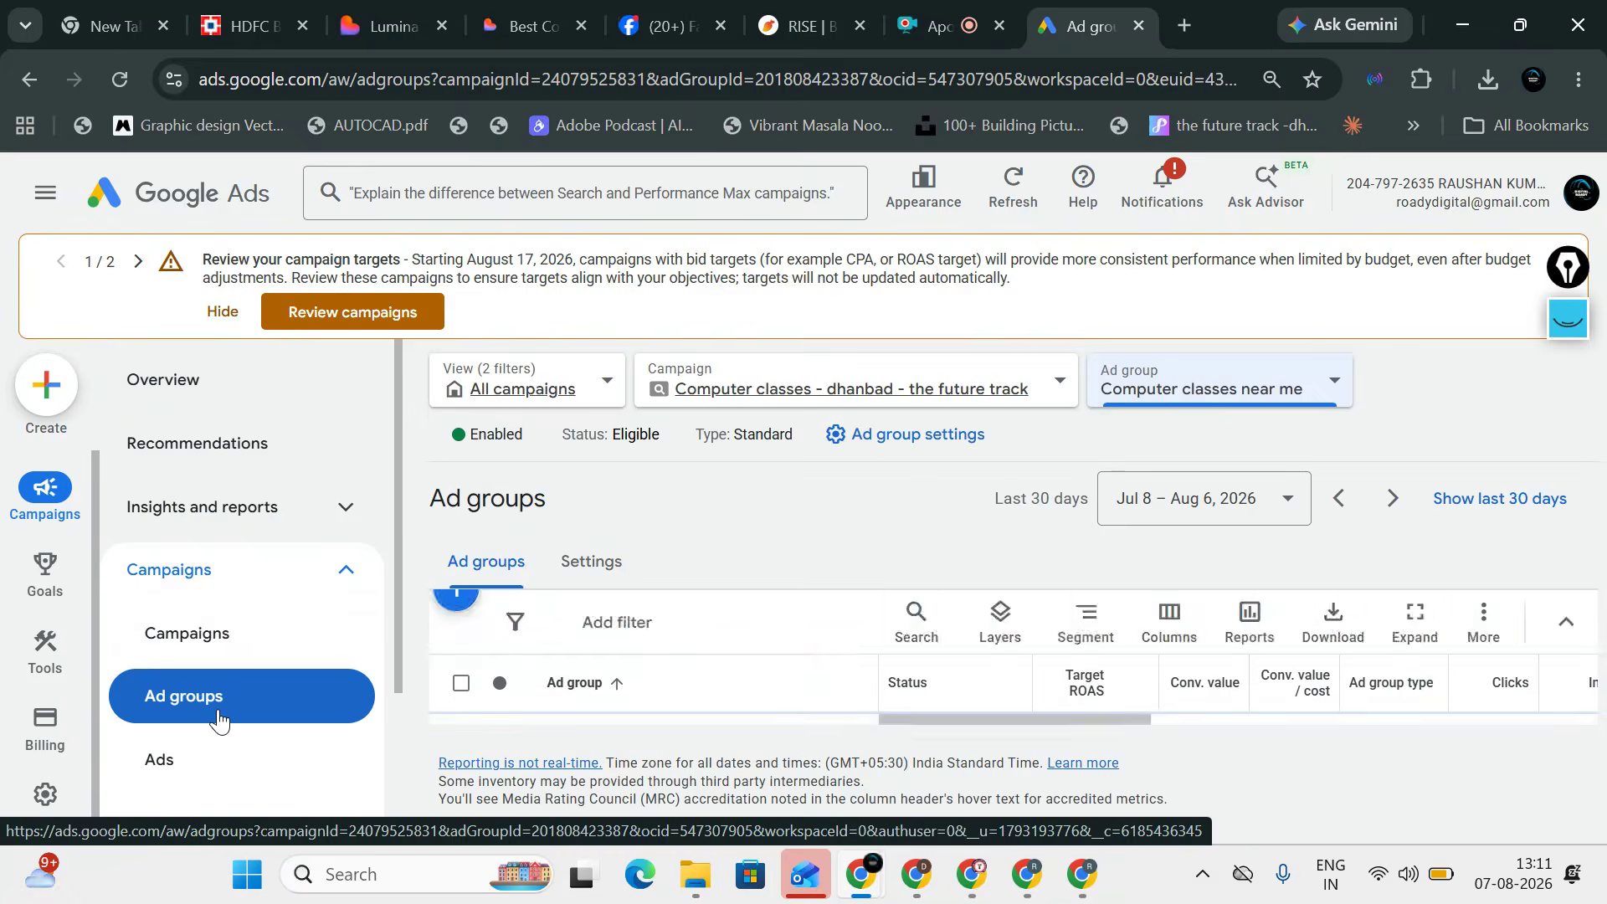
scroll(492, 573, "down", 3)
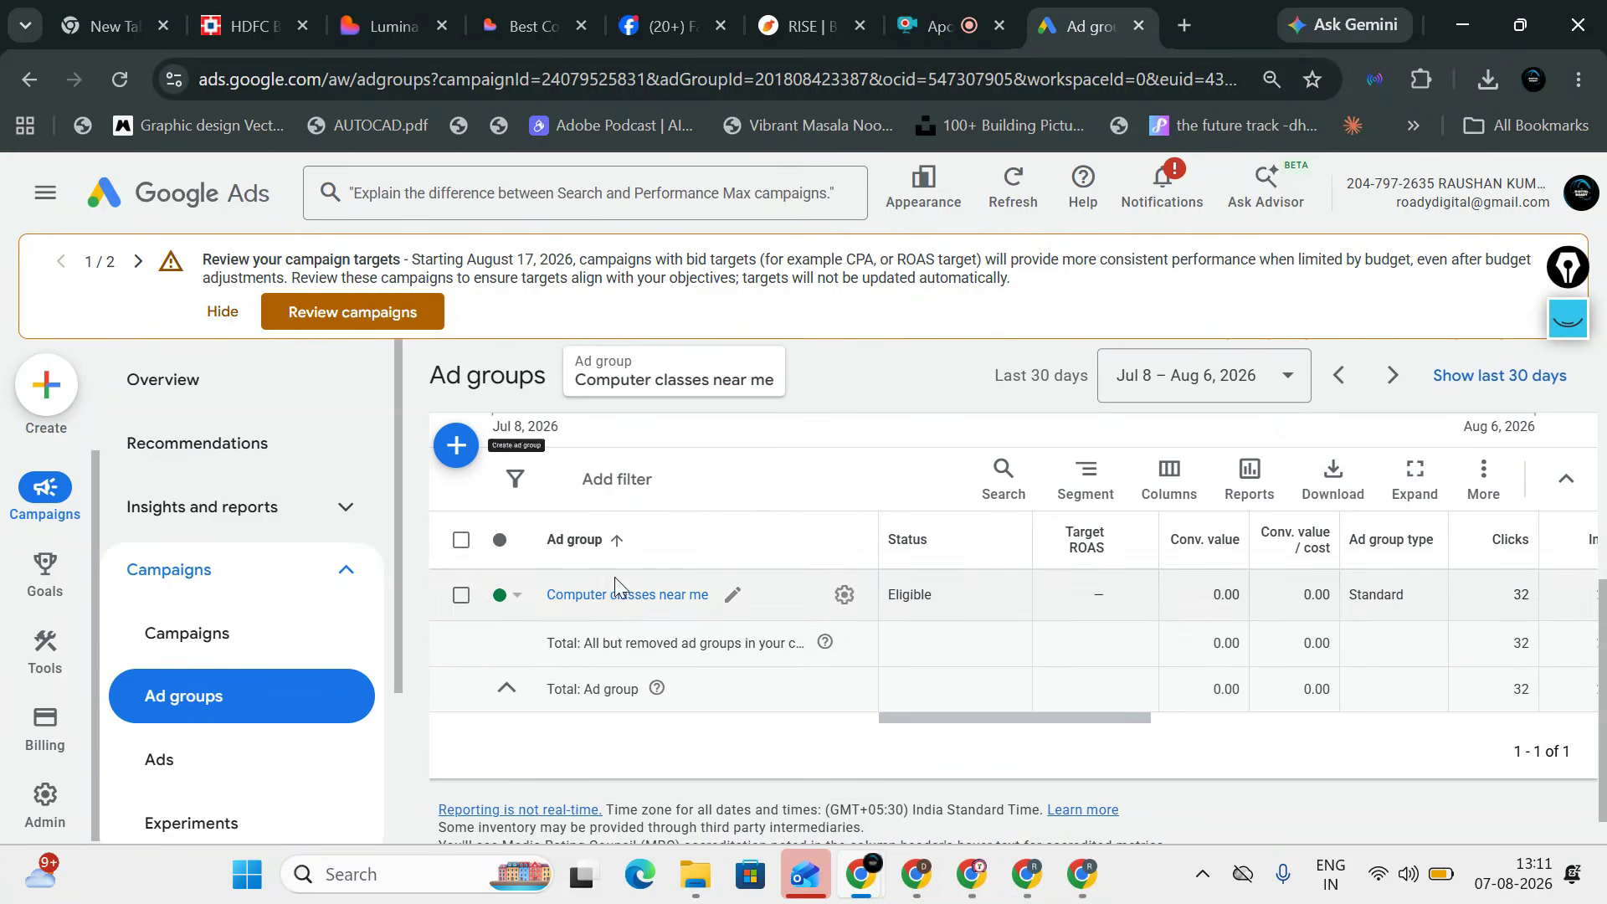
left_click(456, 446)
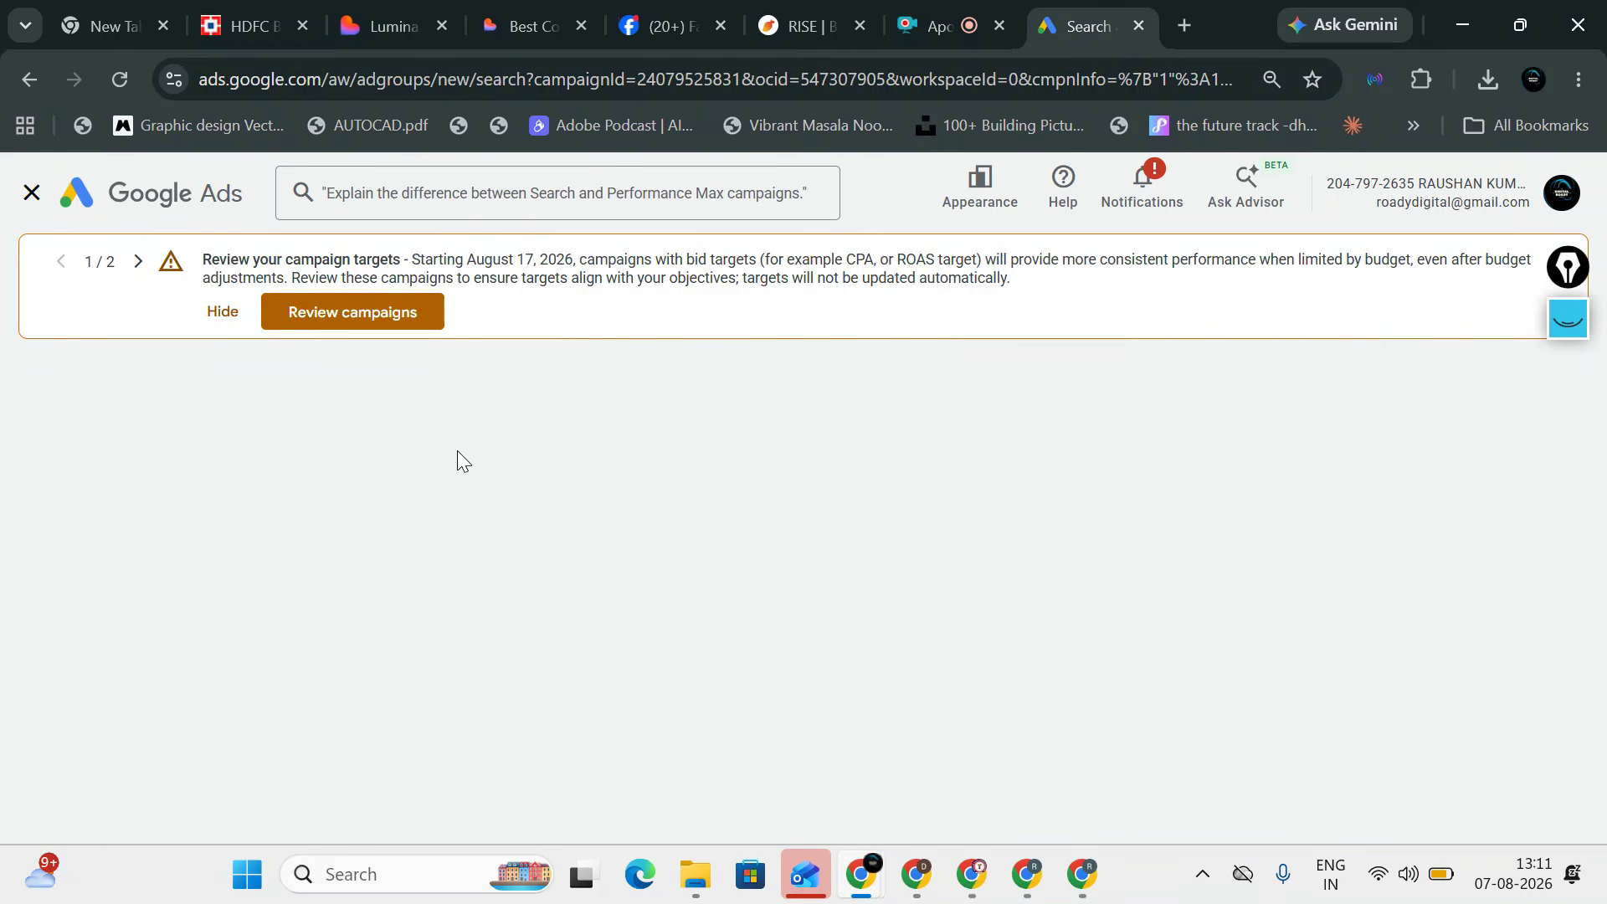
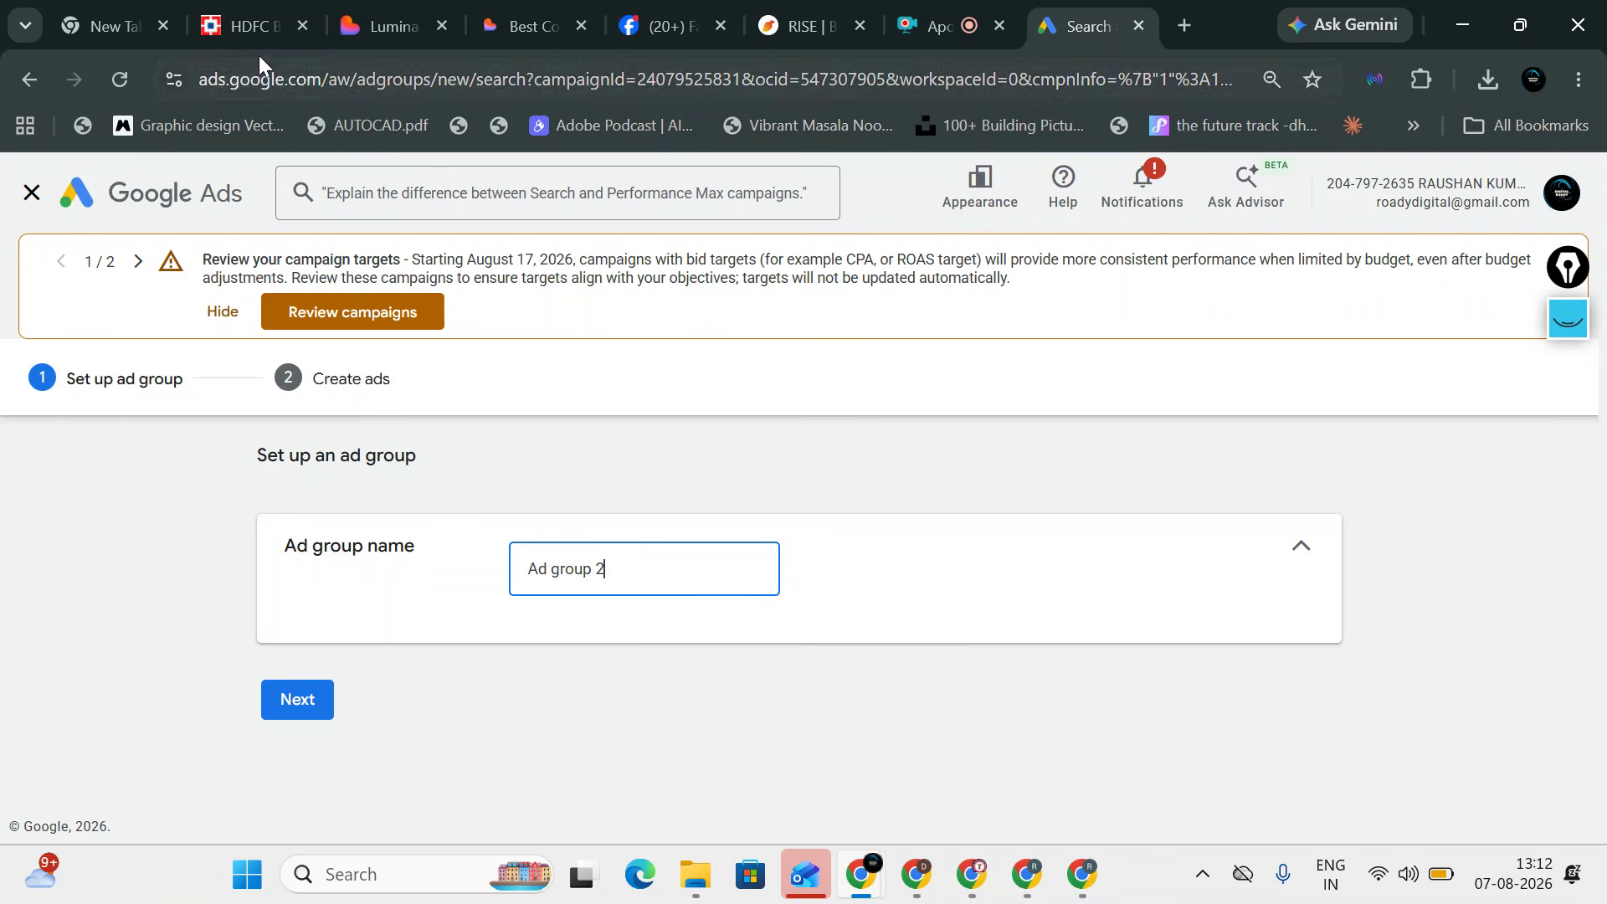
left_click(931, 26)
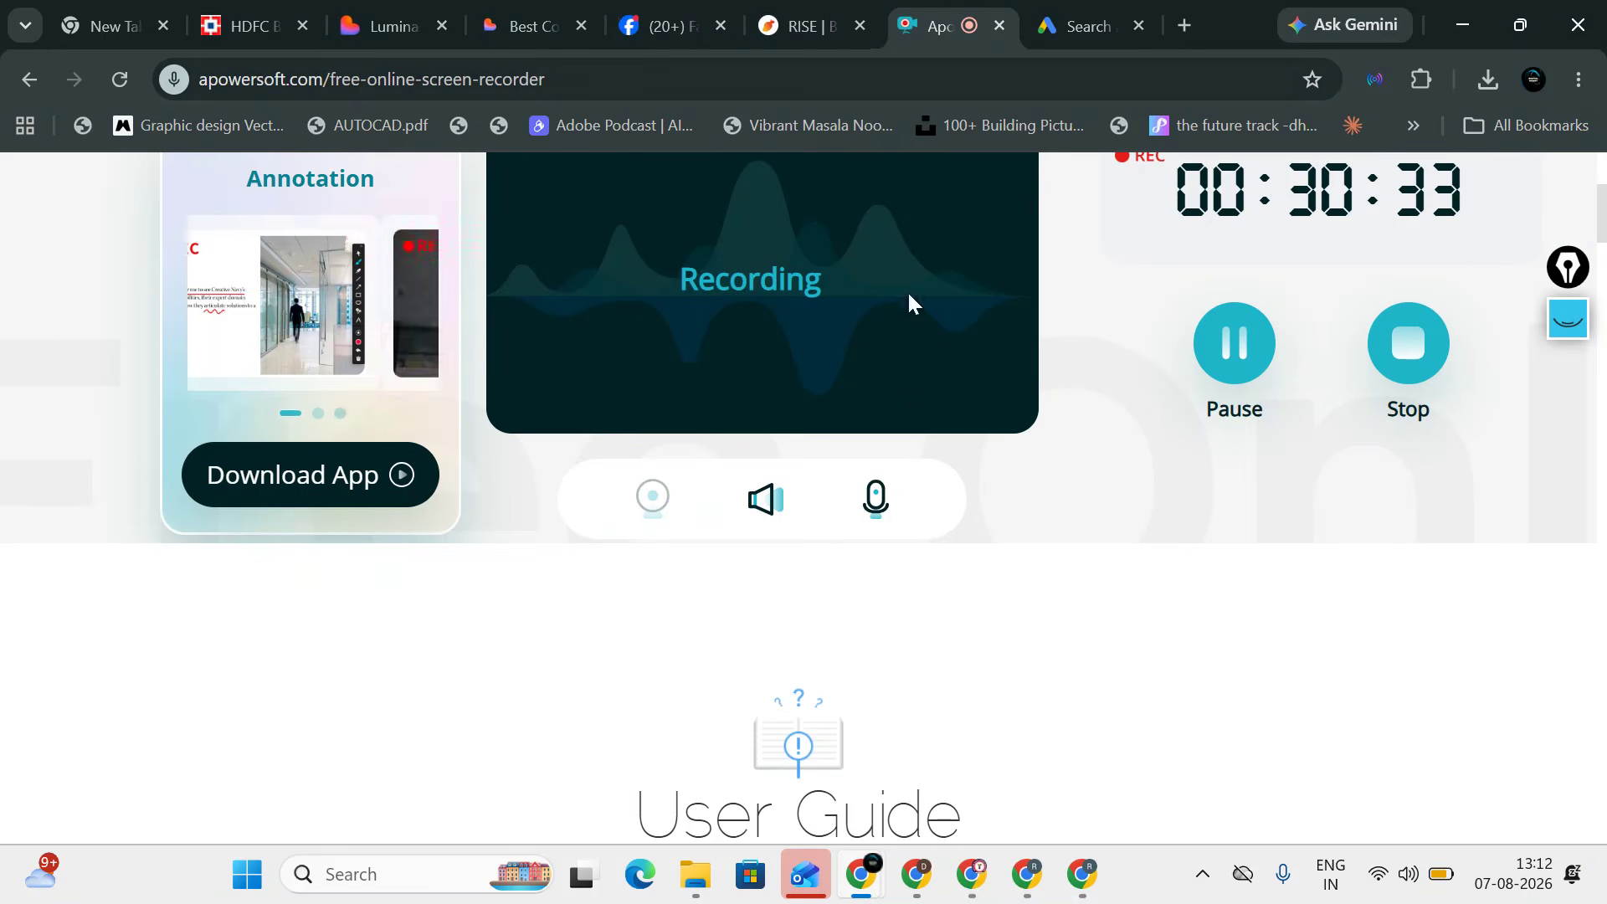